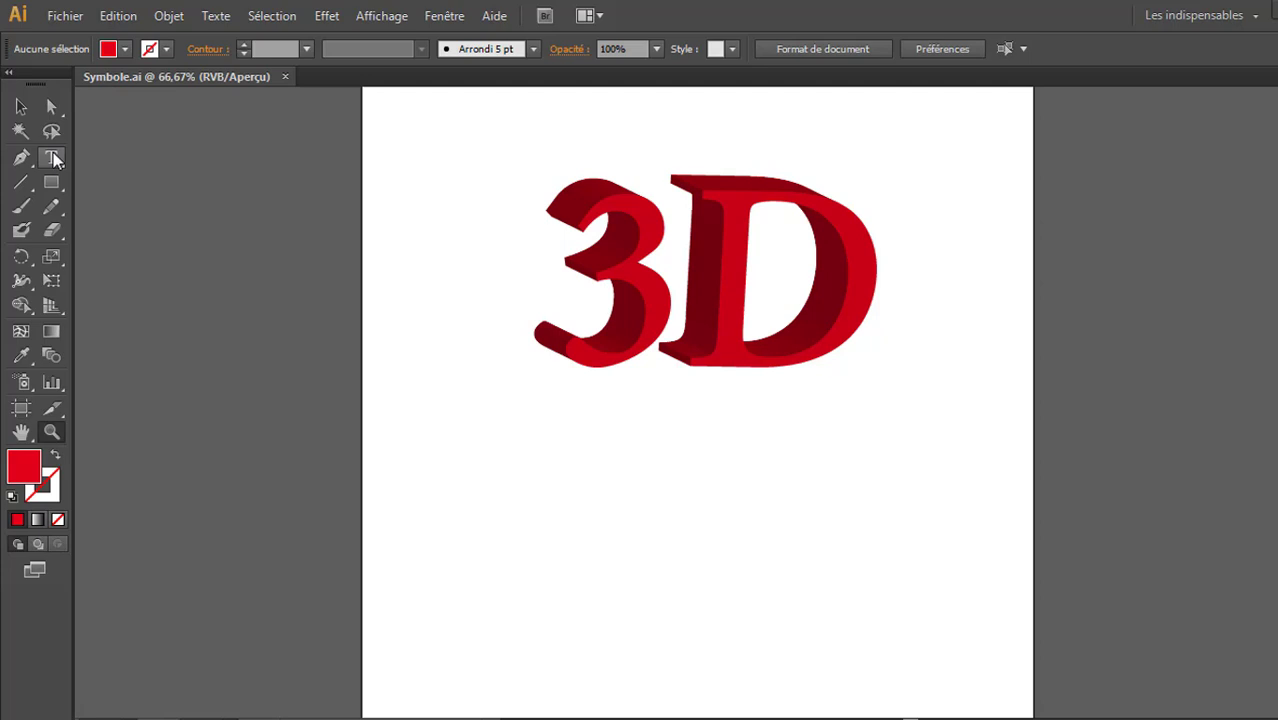
# Delete the existing red 3D lettering from the artboard.
pyautogui.click(52, 158)
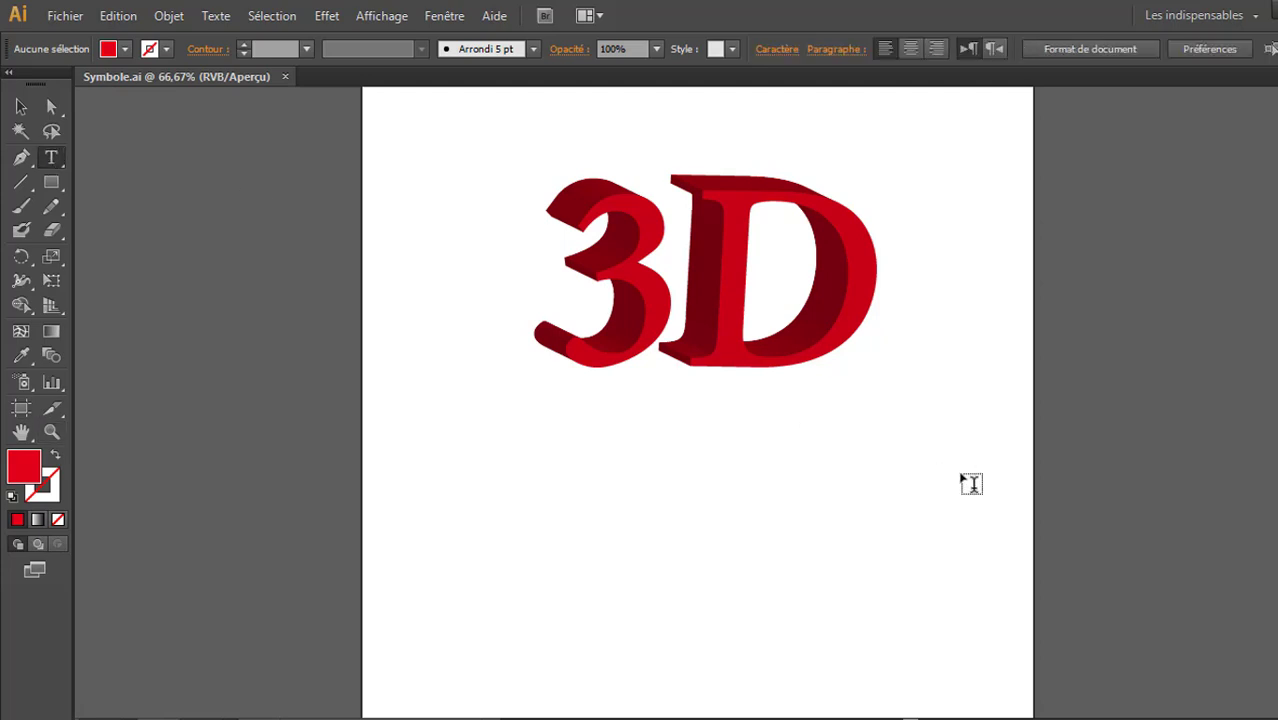
pyautogui.scroll(-3, 944, 459)
pyautogui.scroll(2, 944, 459)
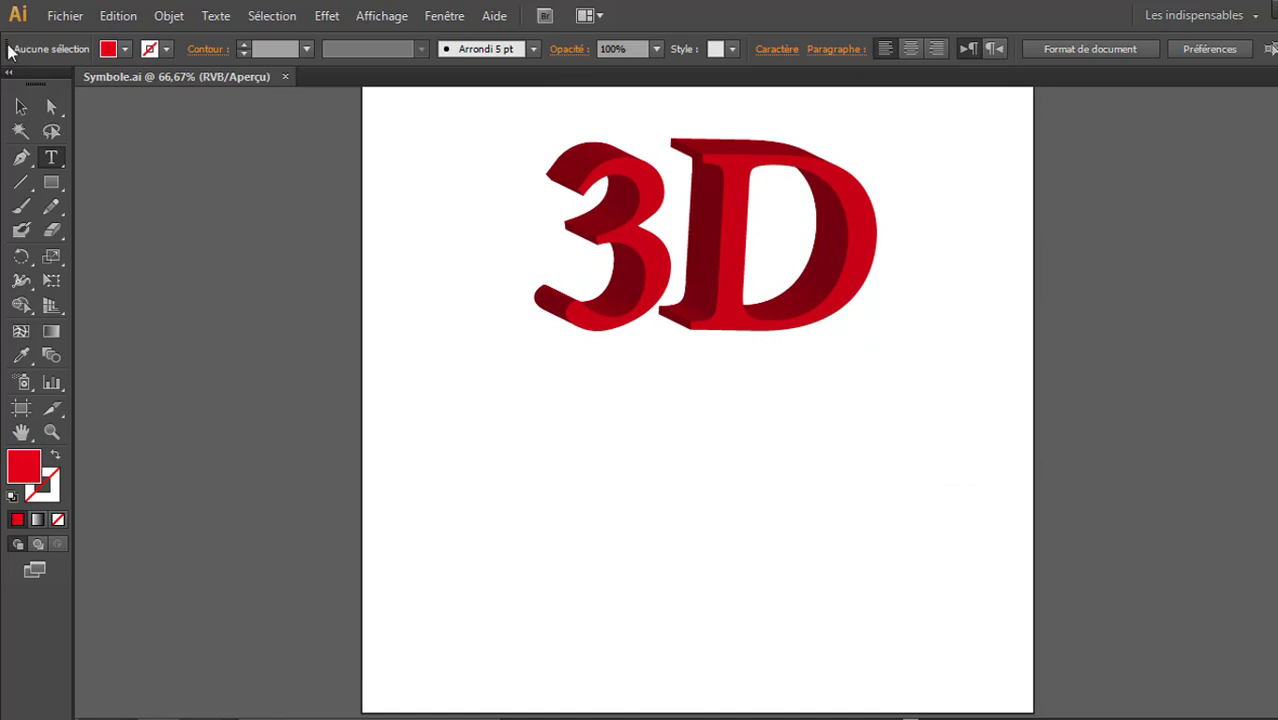
pyautogui.click(21, 106)
pyautogui.click(566, 241)
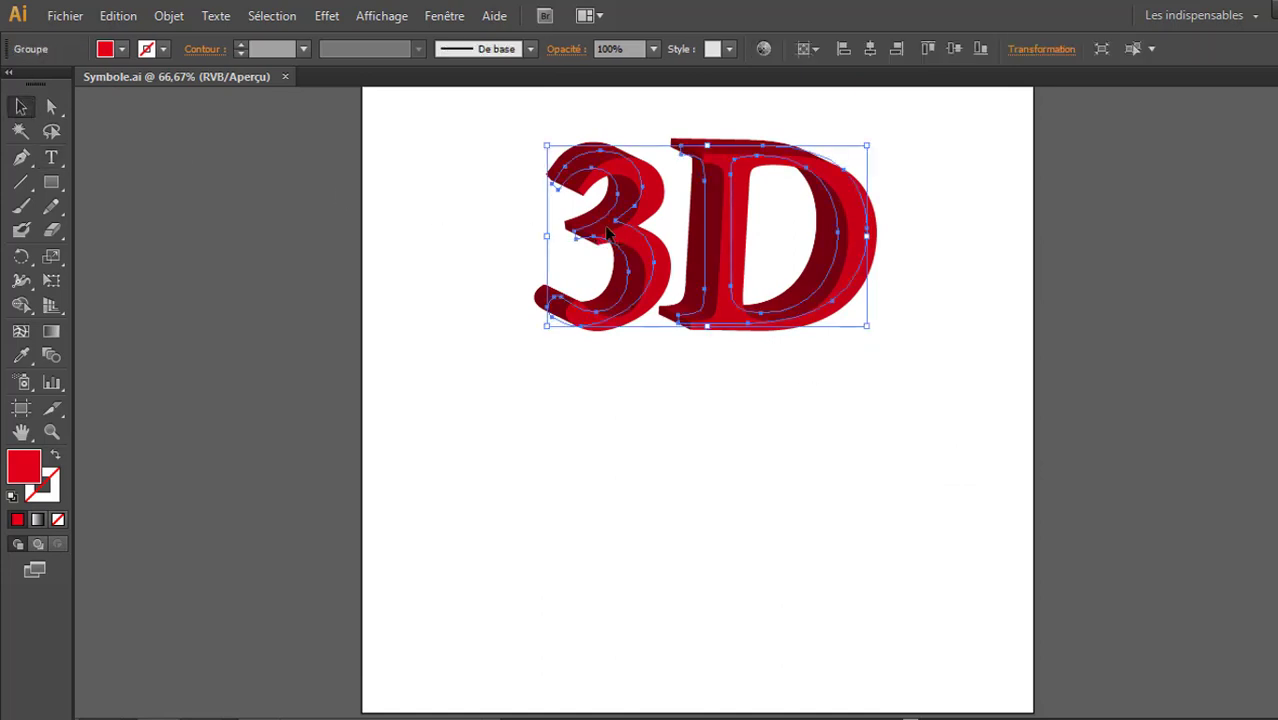
pyautogui.press('Delete')
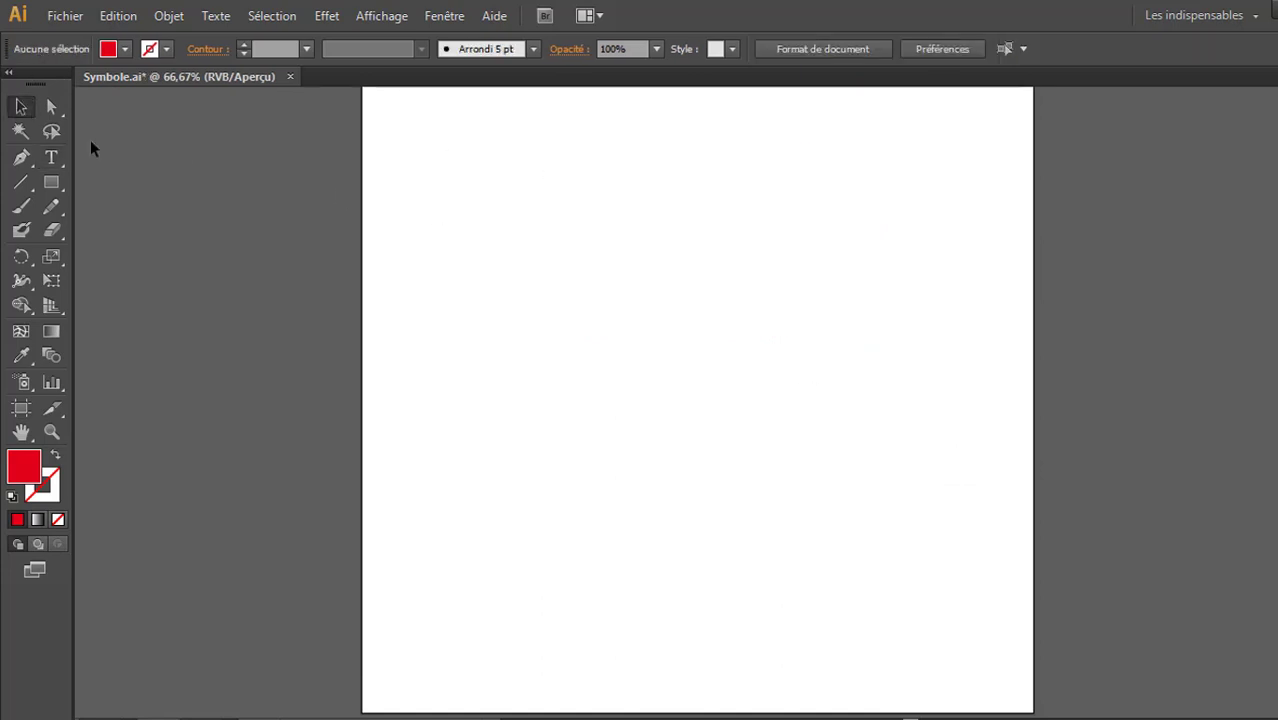
# Add a point text reading "S" in the upper middle of the artboard and select it as an object.
pyautogui.click(52, 158)
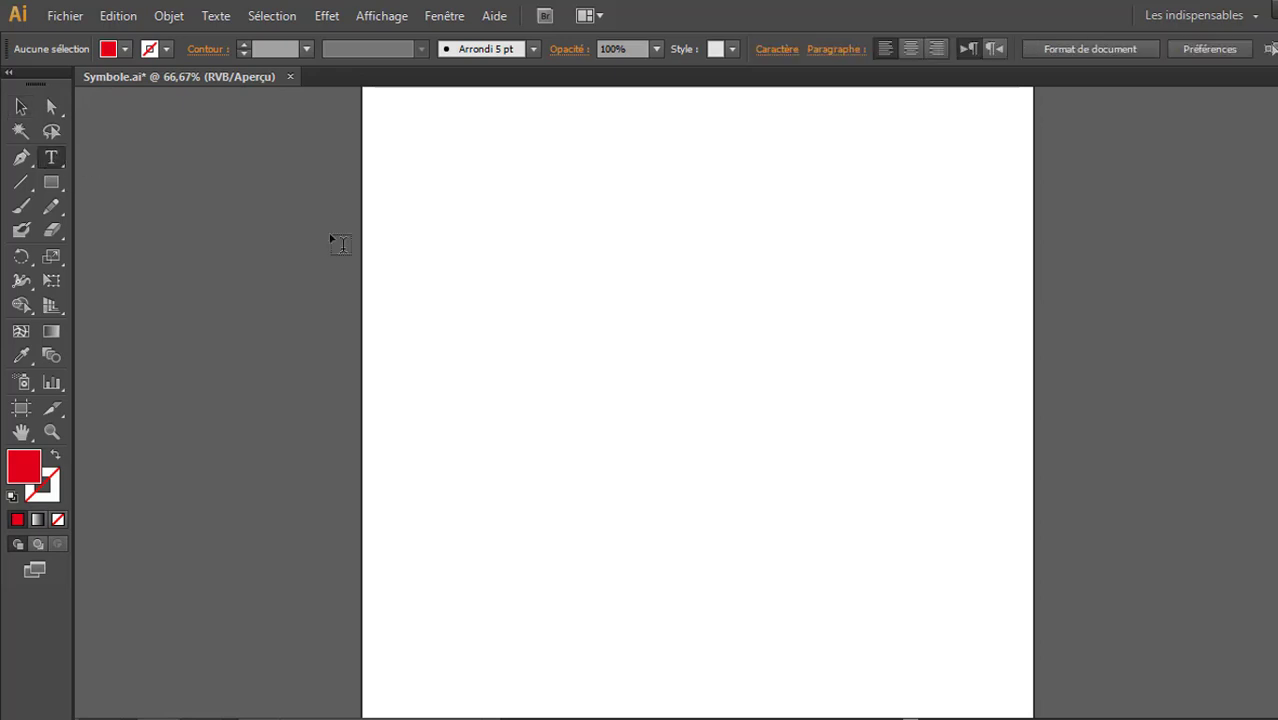
pyautogui.click(651, 298)
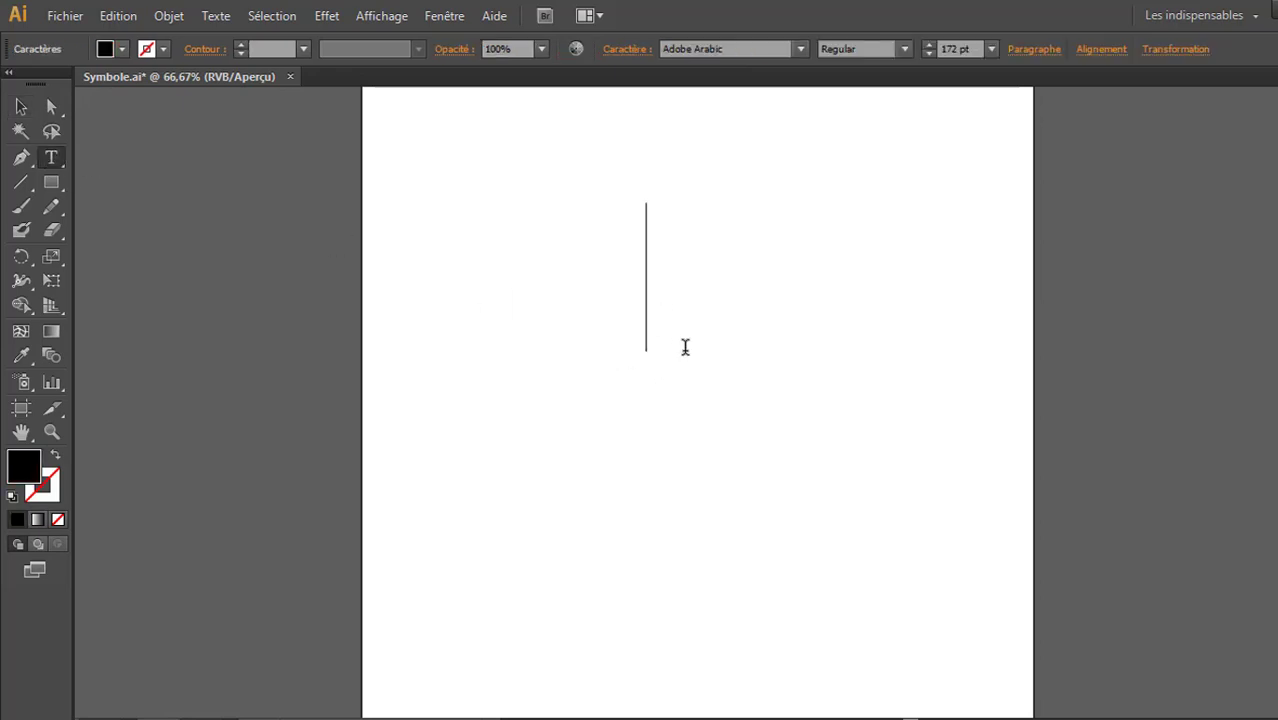
pyautogui.write('S')
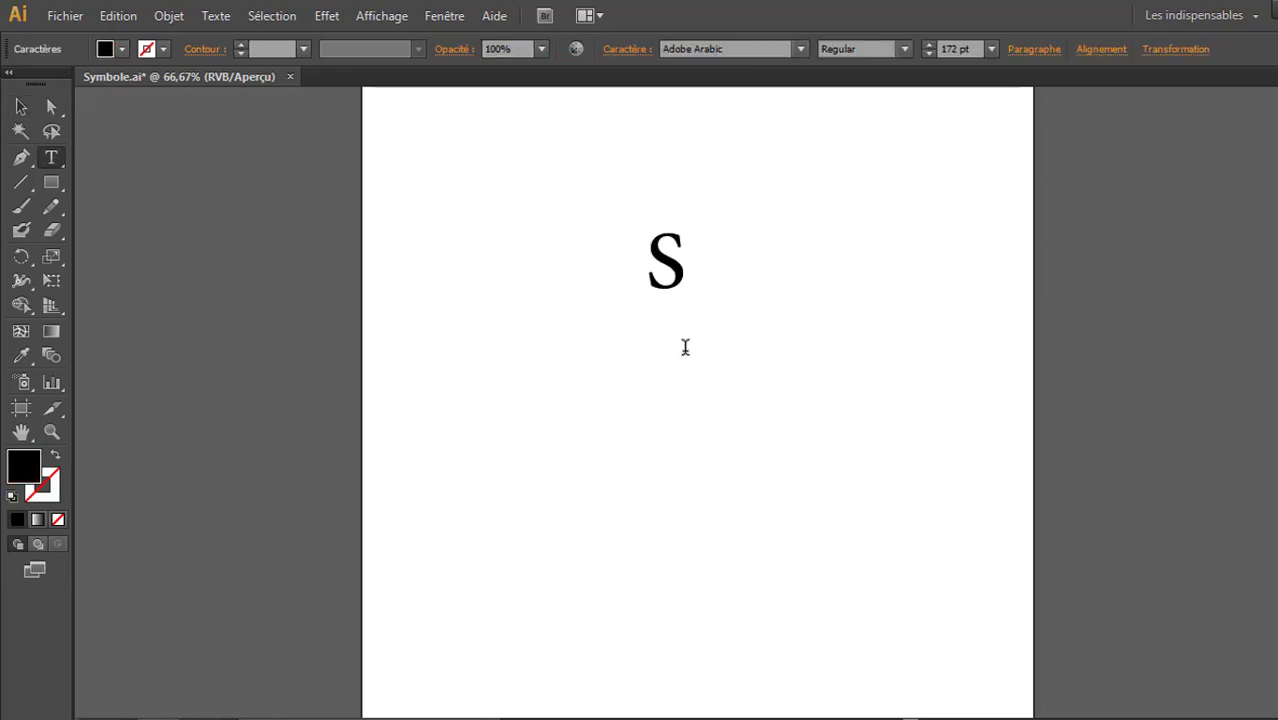
pyautogui.click(15, 104)
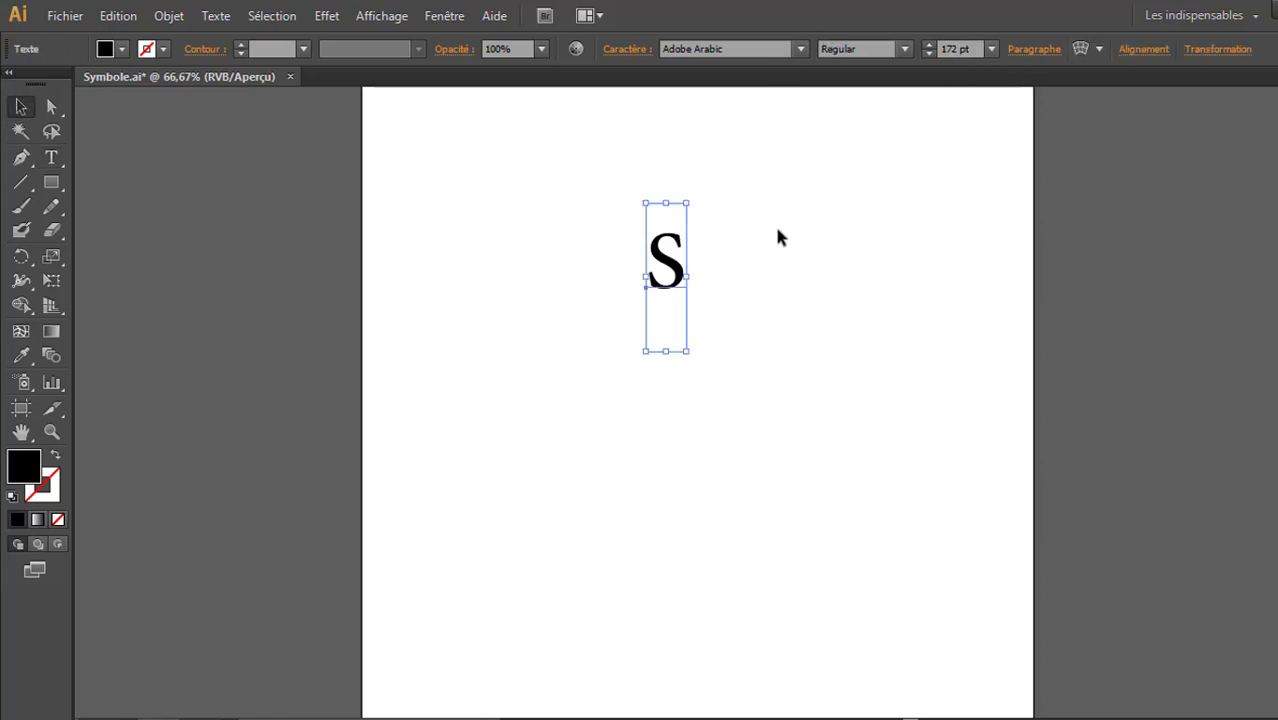
pyautogui.click(991, 49)
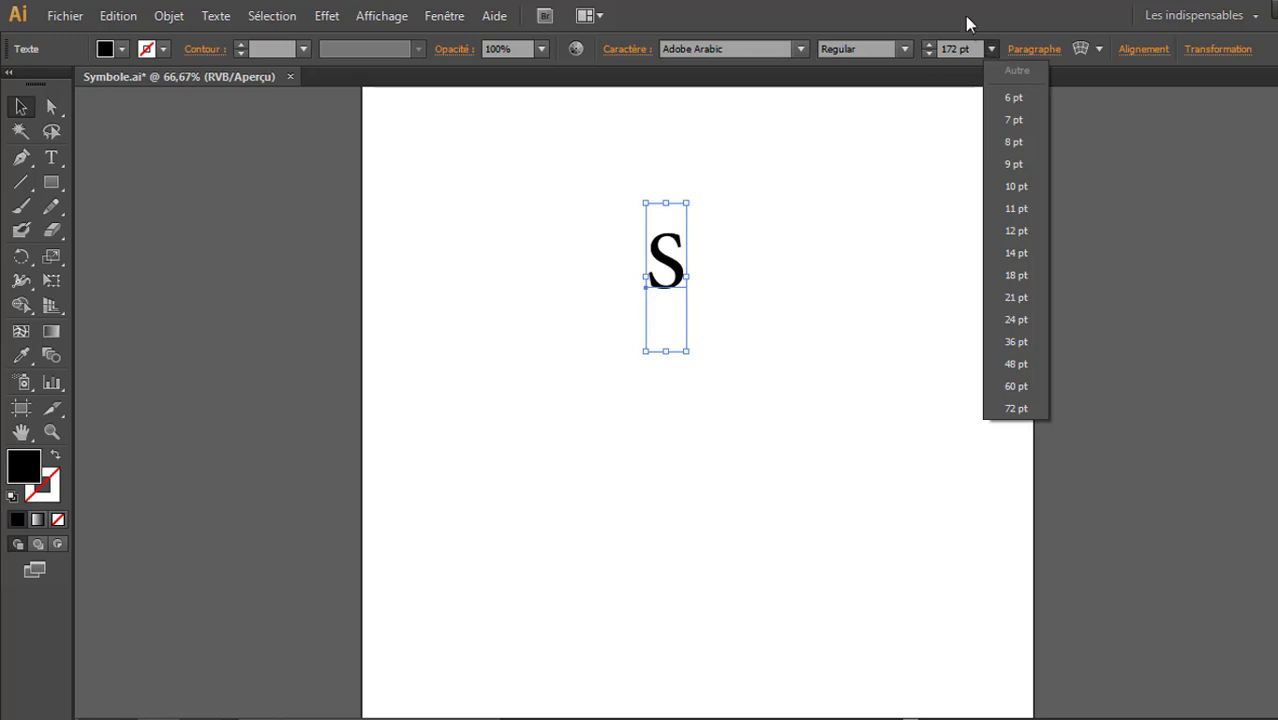
pyautogui.click(967, 23)
# Fill the letter S with the Rouge CMJN swatch.
pyautogui.click(51, 431)
pyautogui.click(667, 262)
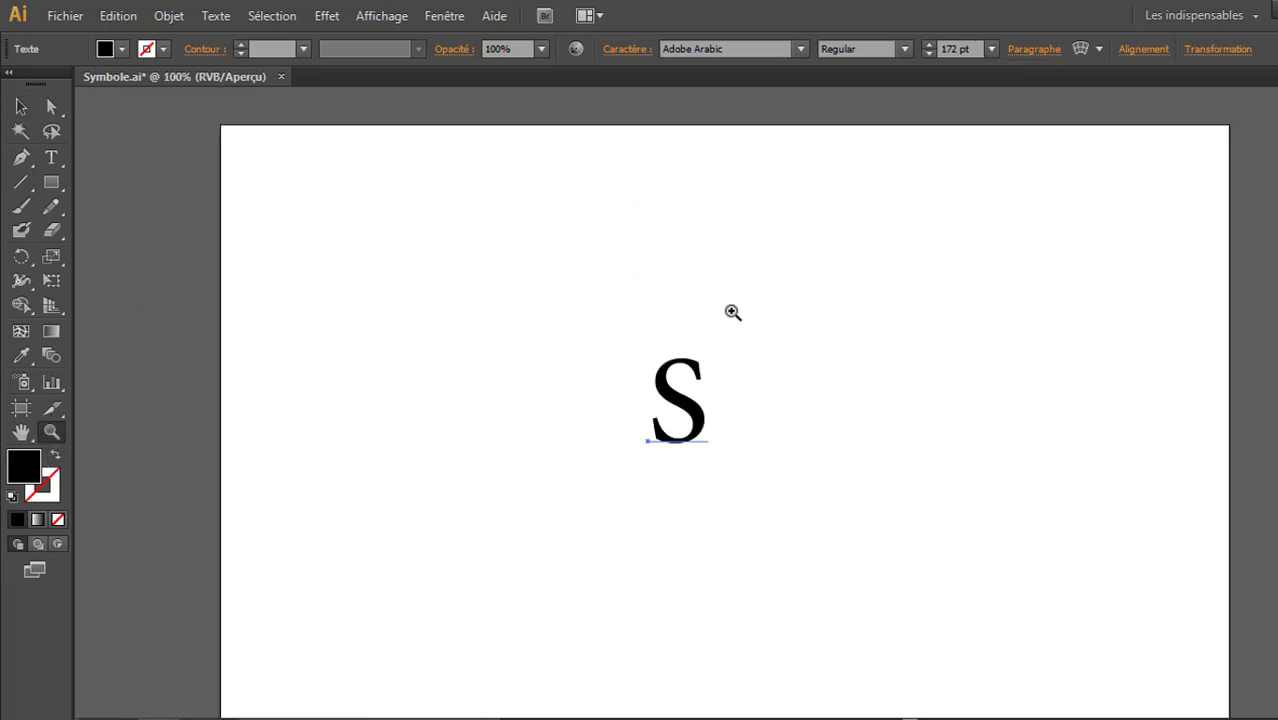
pyautogui.moveTo(729, 442); pyautogui.dragTo(727, 438)
pyautogui.keyDown('alt'); pyautogui.click(595, 355); pyautogui.keyUp('alt')
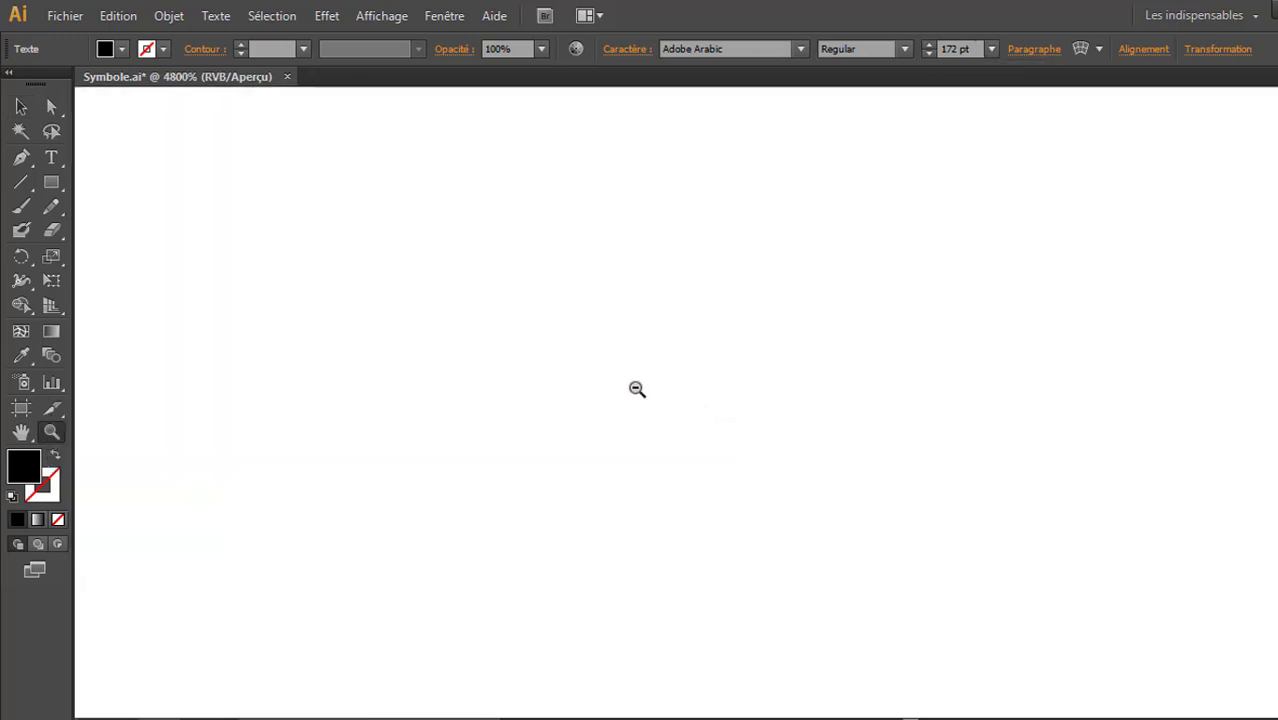
pyautogui.keyDown('alt'); pyautogui.click(632, 389); pyautogui.keyUp('alt')
pyautogui.keyDown('alt'); pyautogui.click(623, 390); pyautogui.keyUp('alt')
pyautogui.keyDown('alt'); pyautogui.click(494, 357); pyautogui.keyUp('alt')
pyautogui.keyDown('alt'); pyautogui.click(478, 352); pyautogui.keyUp('alt')
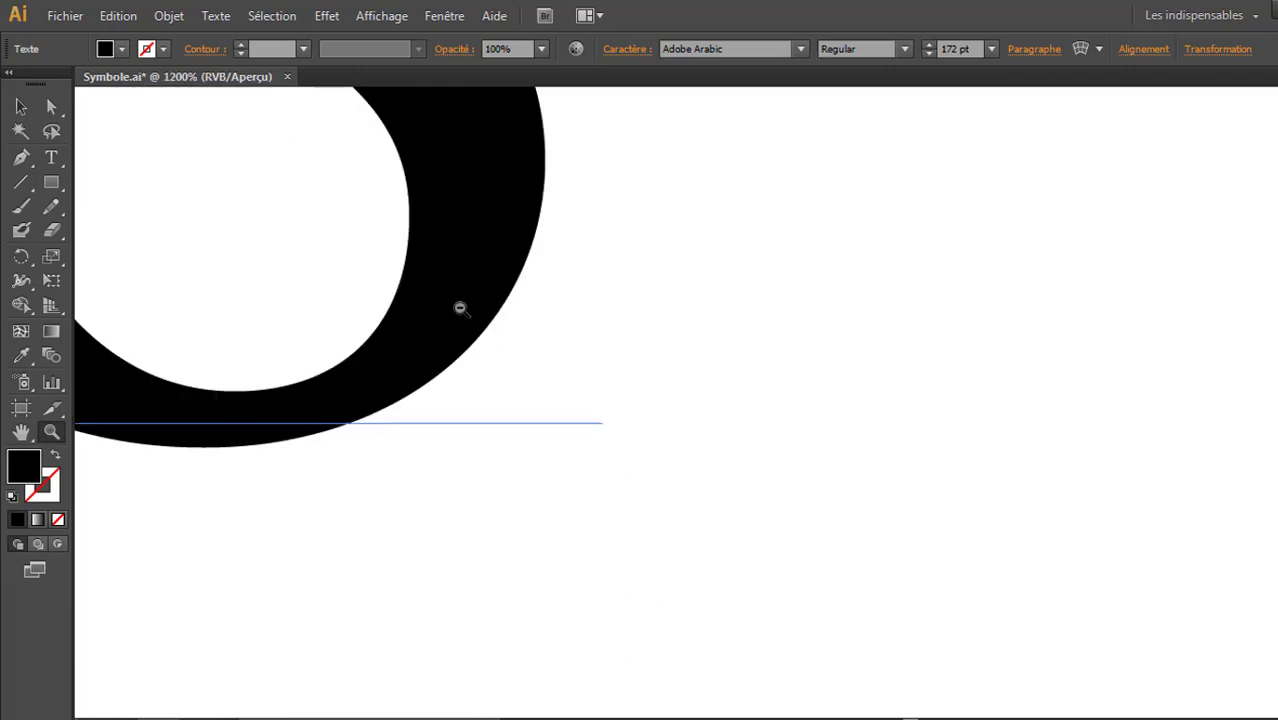
pyautogui.keyDown('alt'); pyautogui.click(494, 316); pyautogui.keyUp('alt')
pyautogui.keyDown('alt'); pyautogui.click(625, 311); pyautogui.keyUp('alt')
pyautogui.keyDown('alt'); pyautogui.click(785, 290); pyautogui.keyUp('alt')
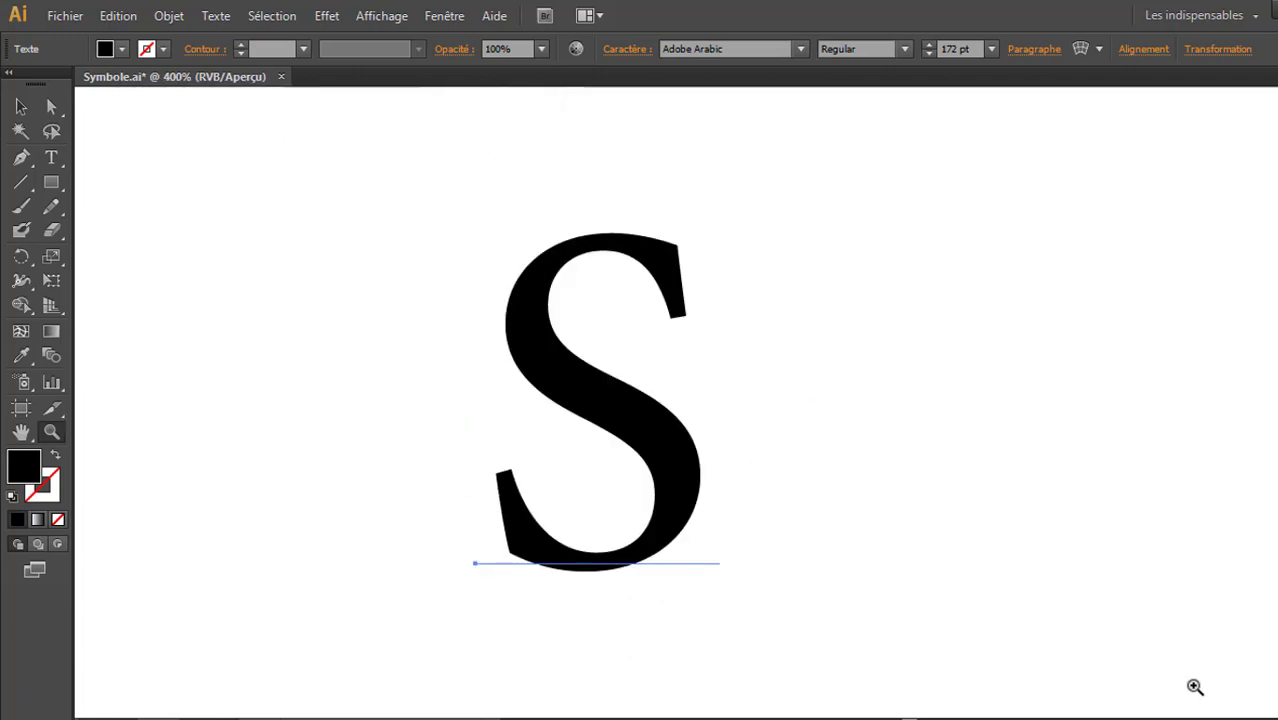
pyautogui.hscroll(5, 583, 402)
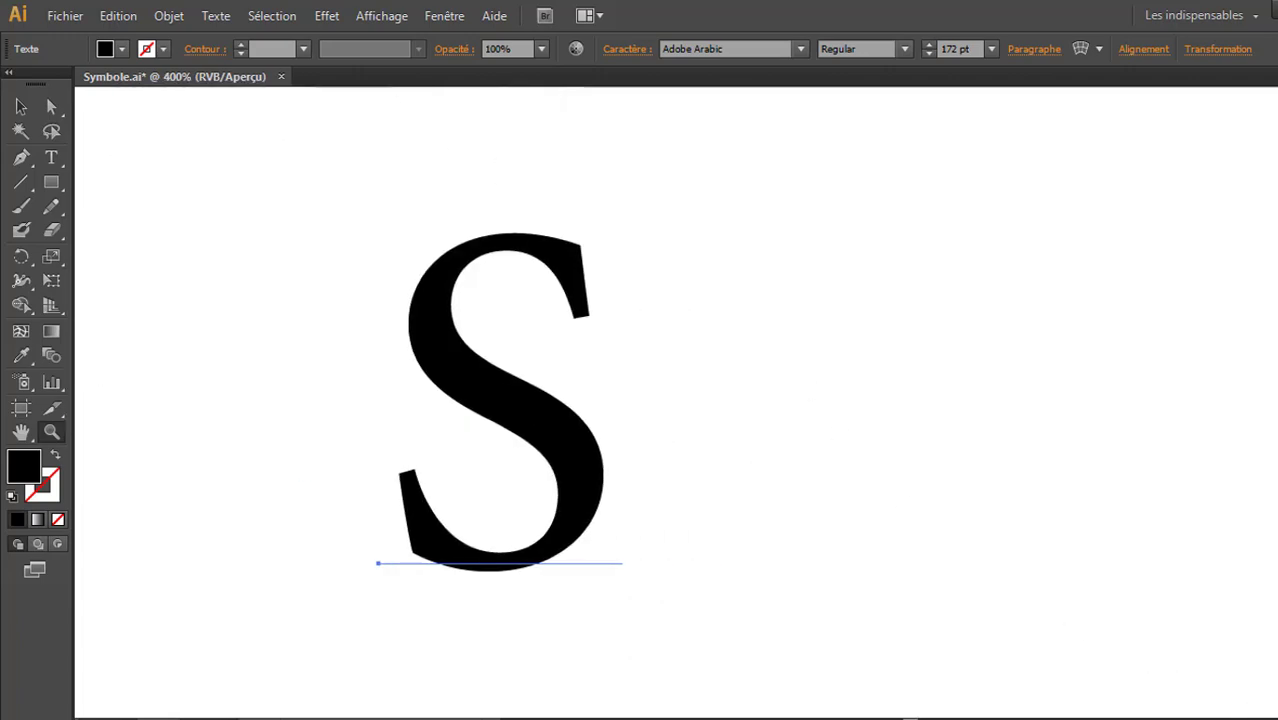
pyautogui.click(122, 49)
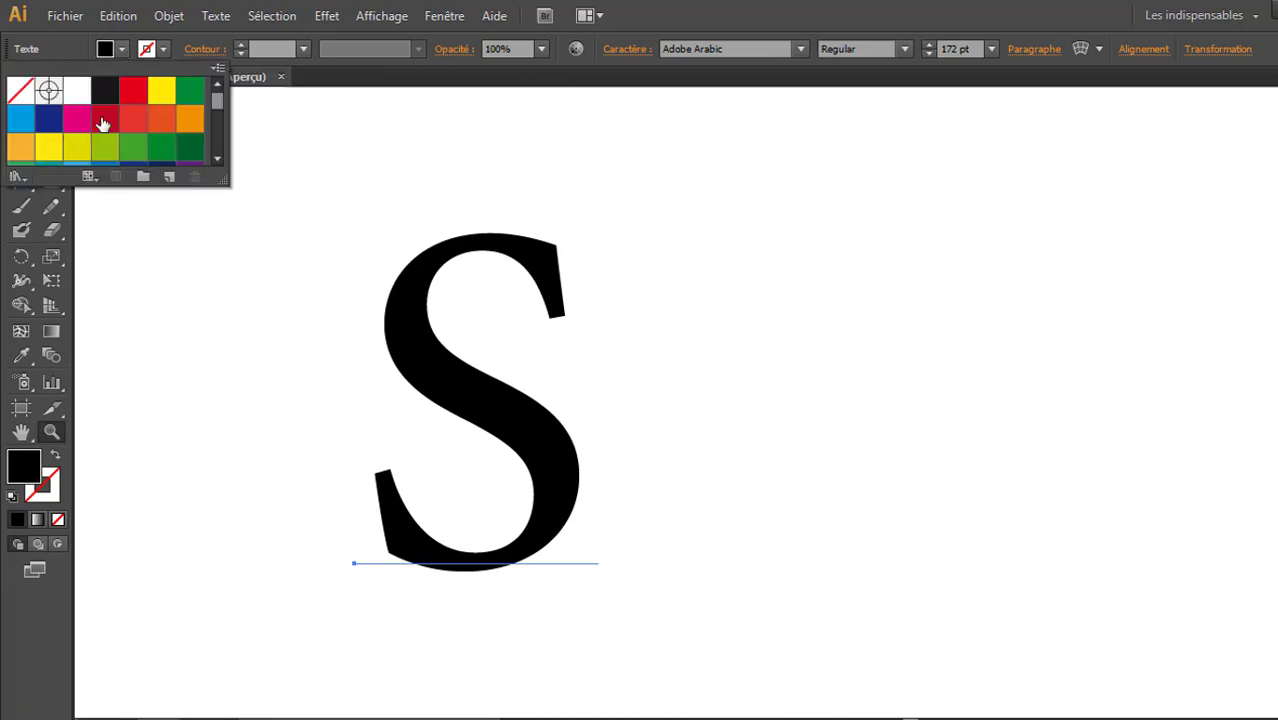
pyautogui.click(133, 90)
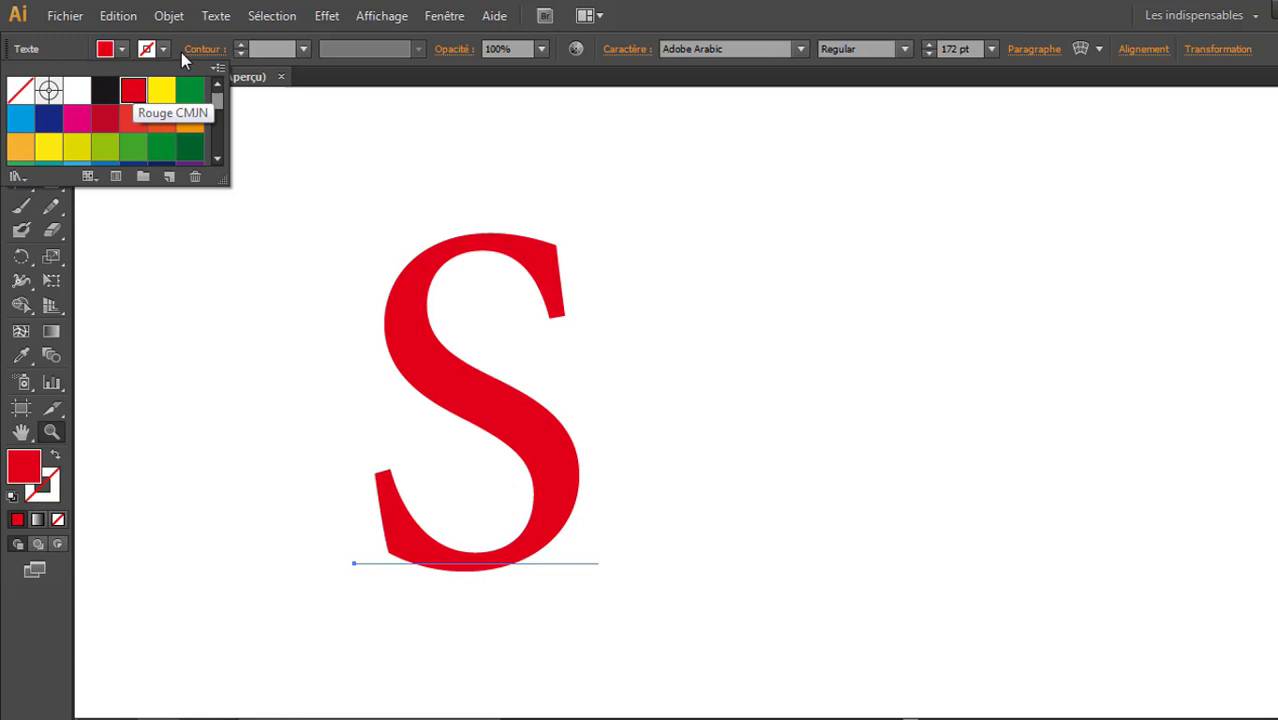
pyautogui.click(690, 10)
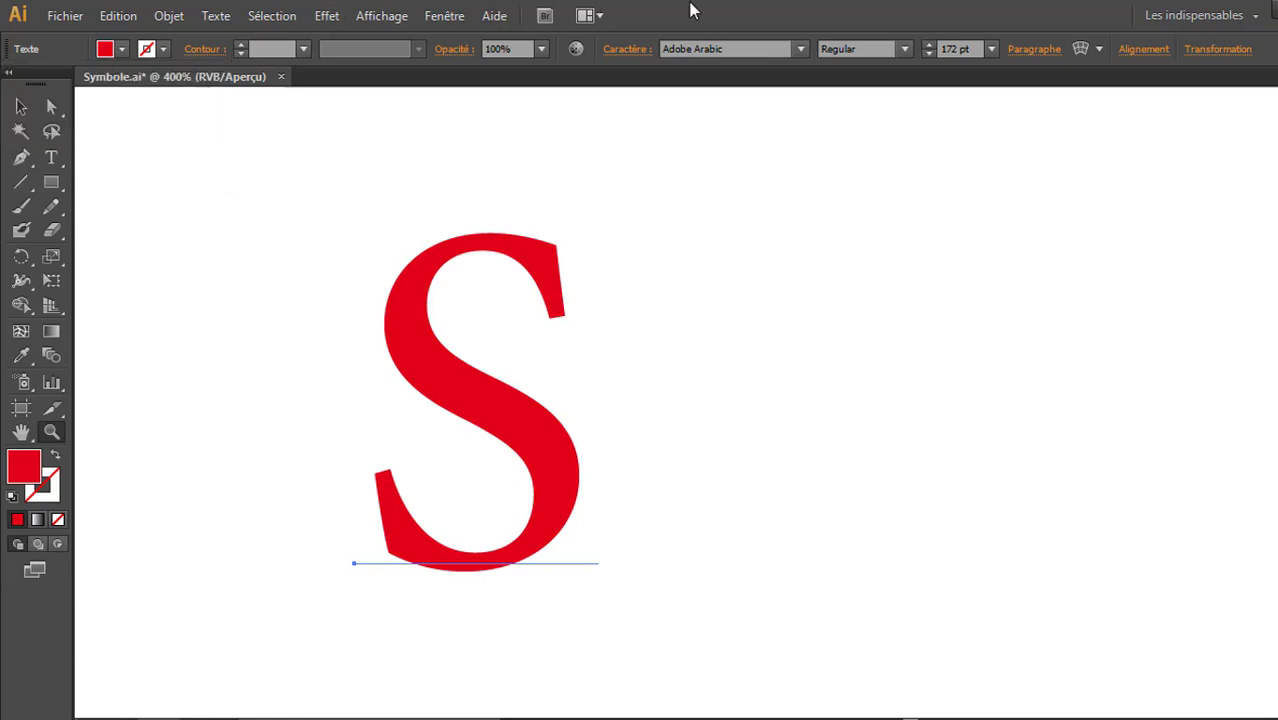
# Start the 3D Extrusion et biseautage effect on the letter S and turn on its preview.
pyautogui.click(330, 17)
pyautogui.moveTo(371, 138)
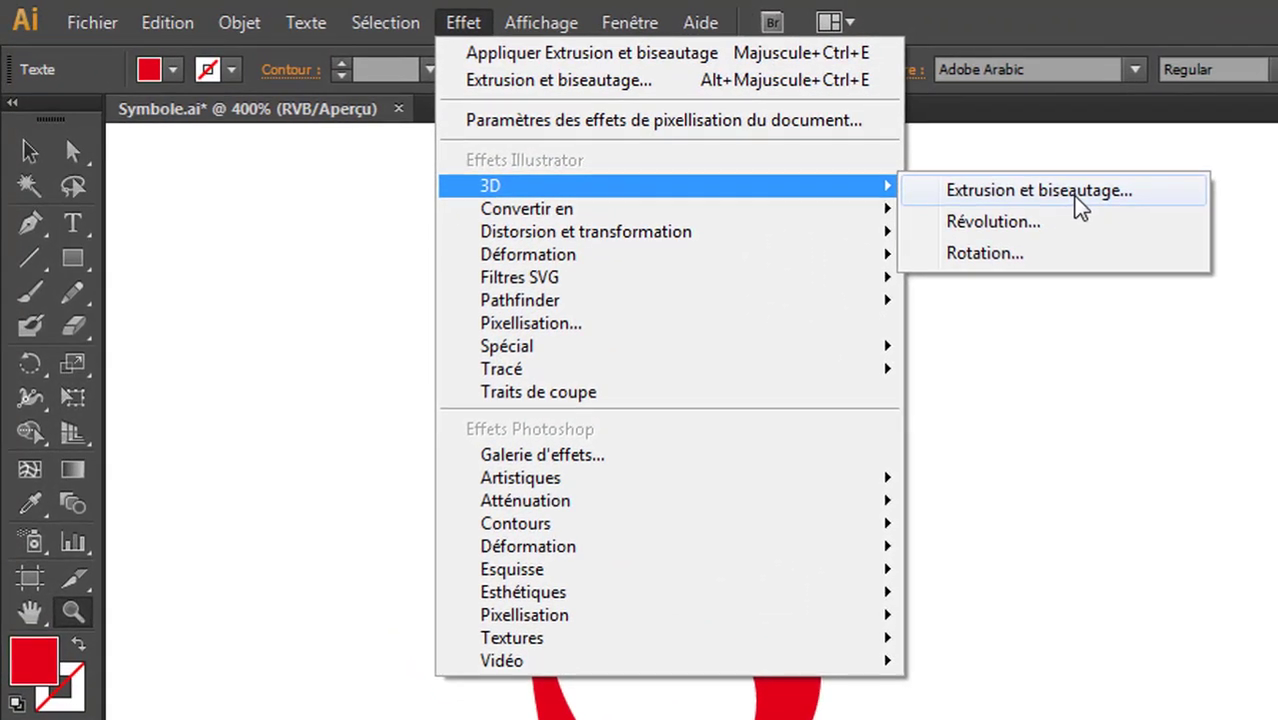
pyautogui.click(1073, 196)
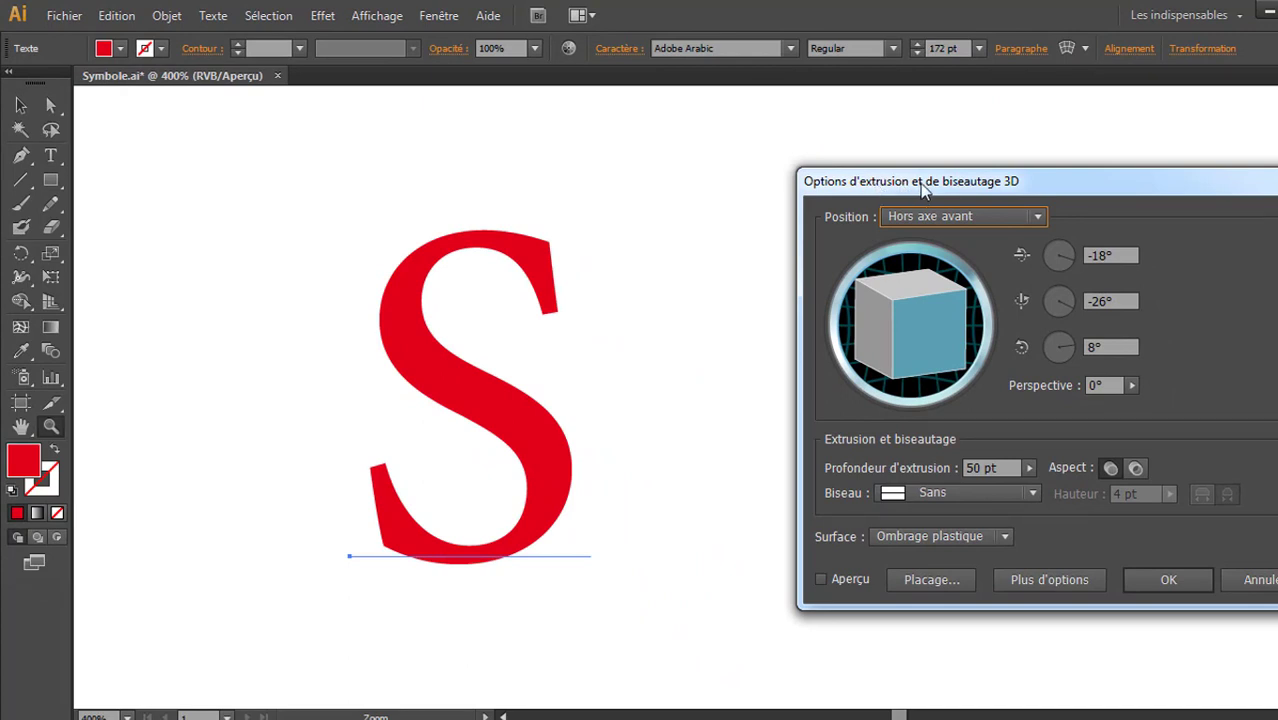
pyautogui.moveTo(924, 190); pyautogui.dragTo(880, 148)
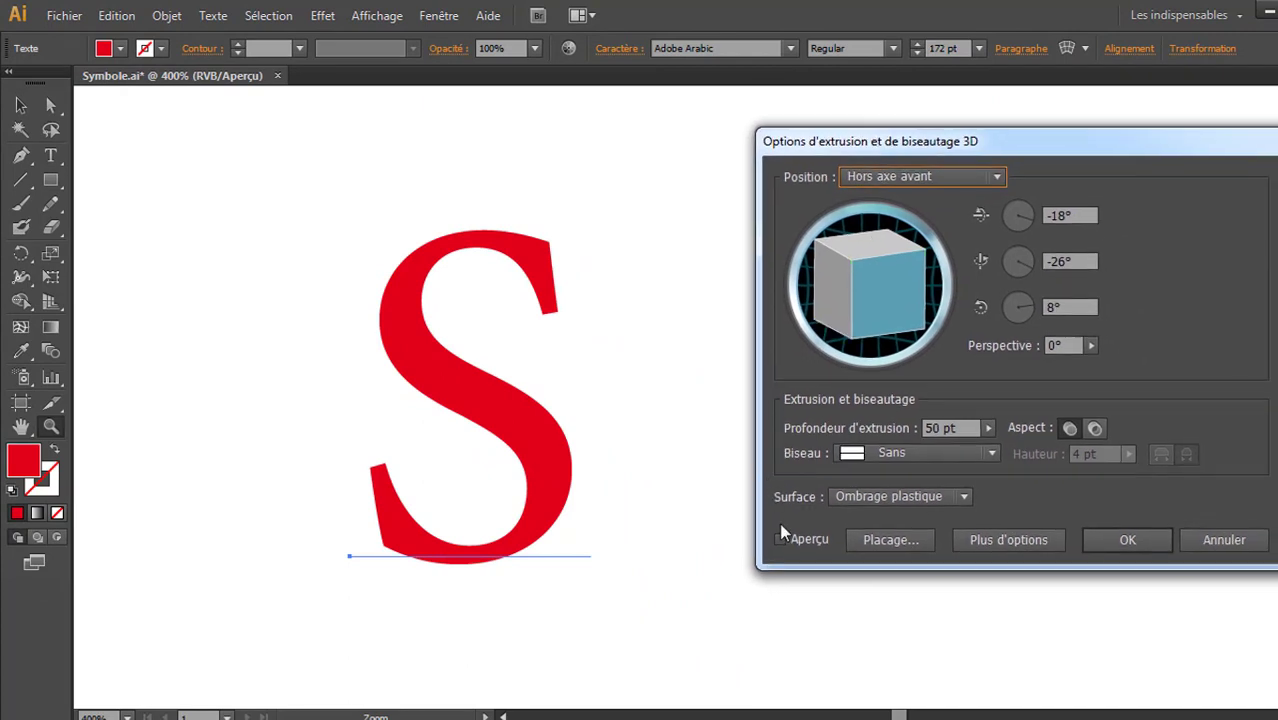
pyautogui.click(791, 540)
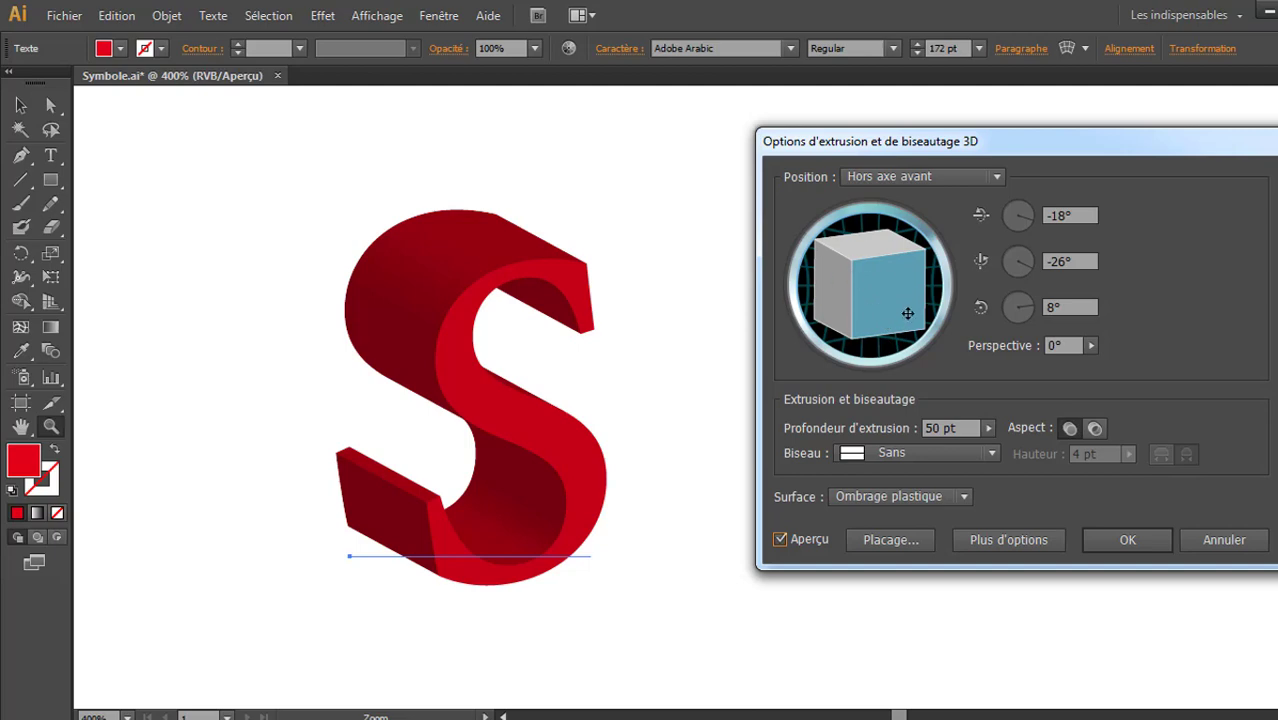
# Rotate the extruded S freely through several orientations with the cube, ending at about -13°, -13° and 0°.
pyautogui.moveTo(903, 311); pyautogui.dragTo(876, 296)
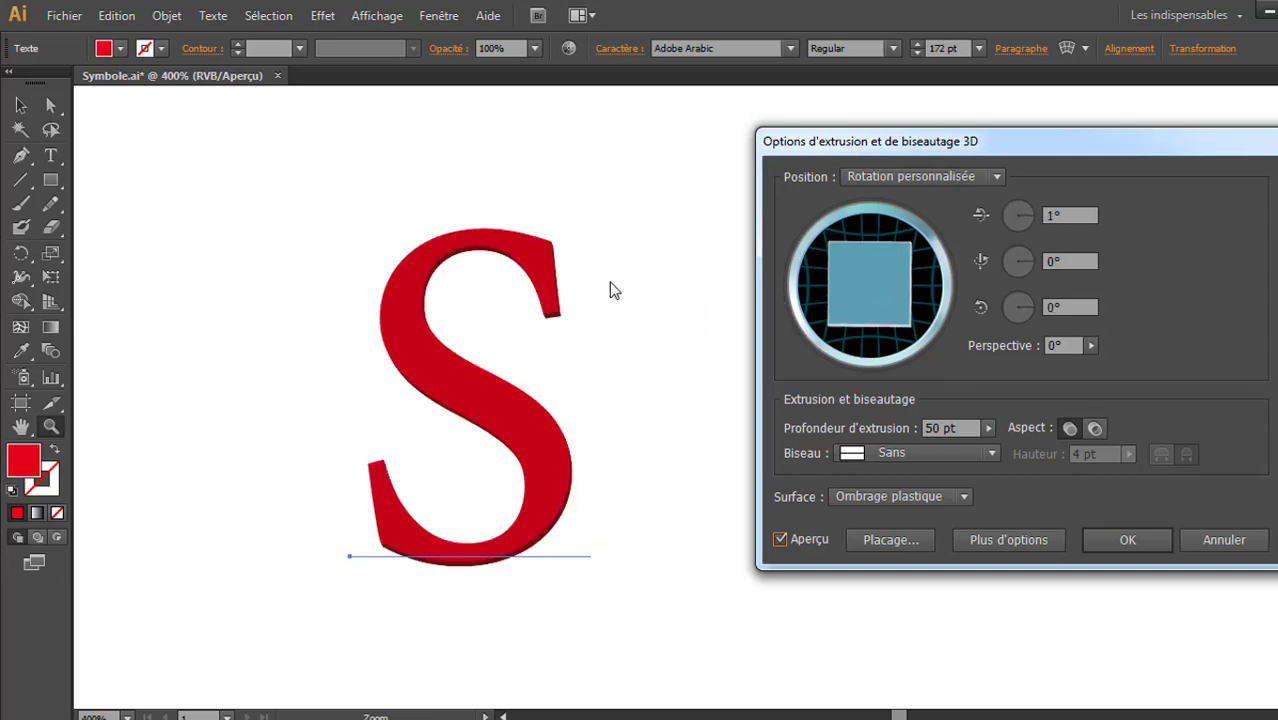
pyautogui.moveTo(881, 304); pyautogui.dragTo(878, 305)
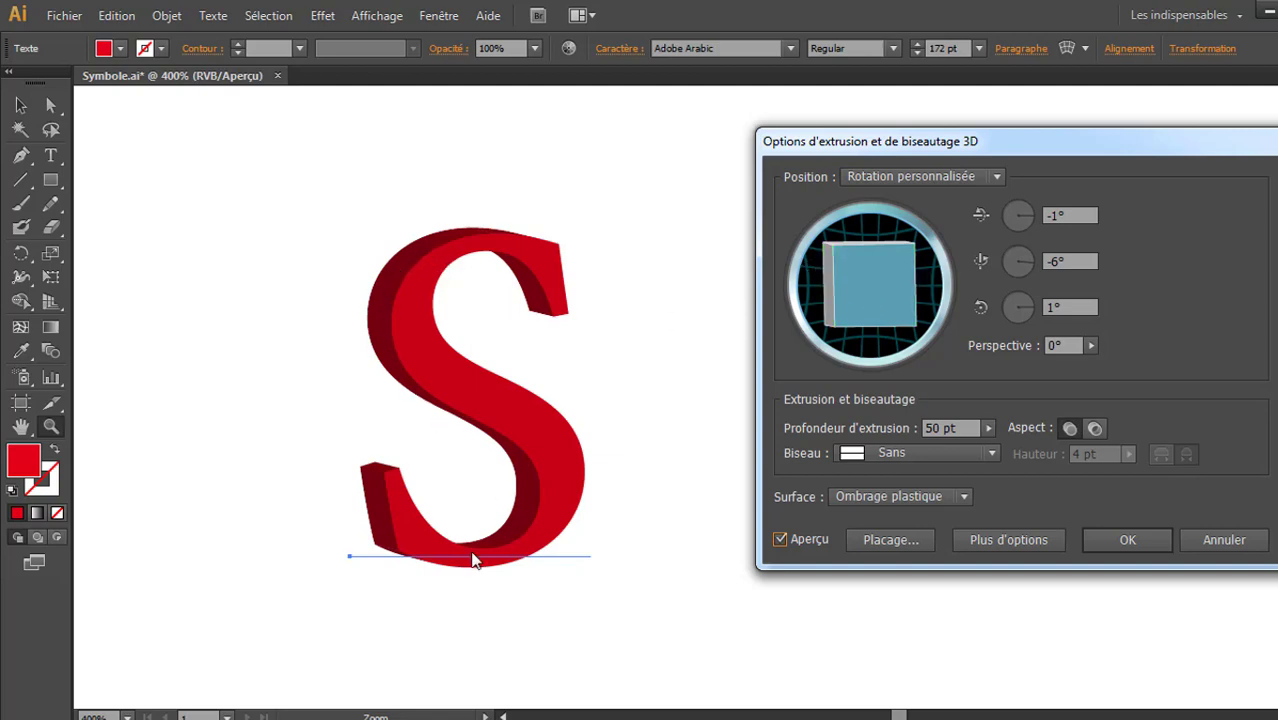
pyautogui.moveTo(884, 288)
pyautogui.mouseDown()
pyautogui.moveTo(877, 306)
pyautogui.moveTo(890, 297)
pyautogui.moveTo(863, 299)
pyautogui.mouseUp()
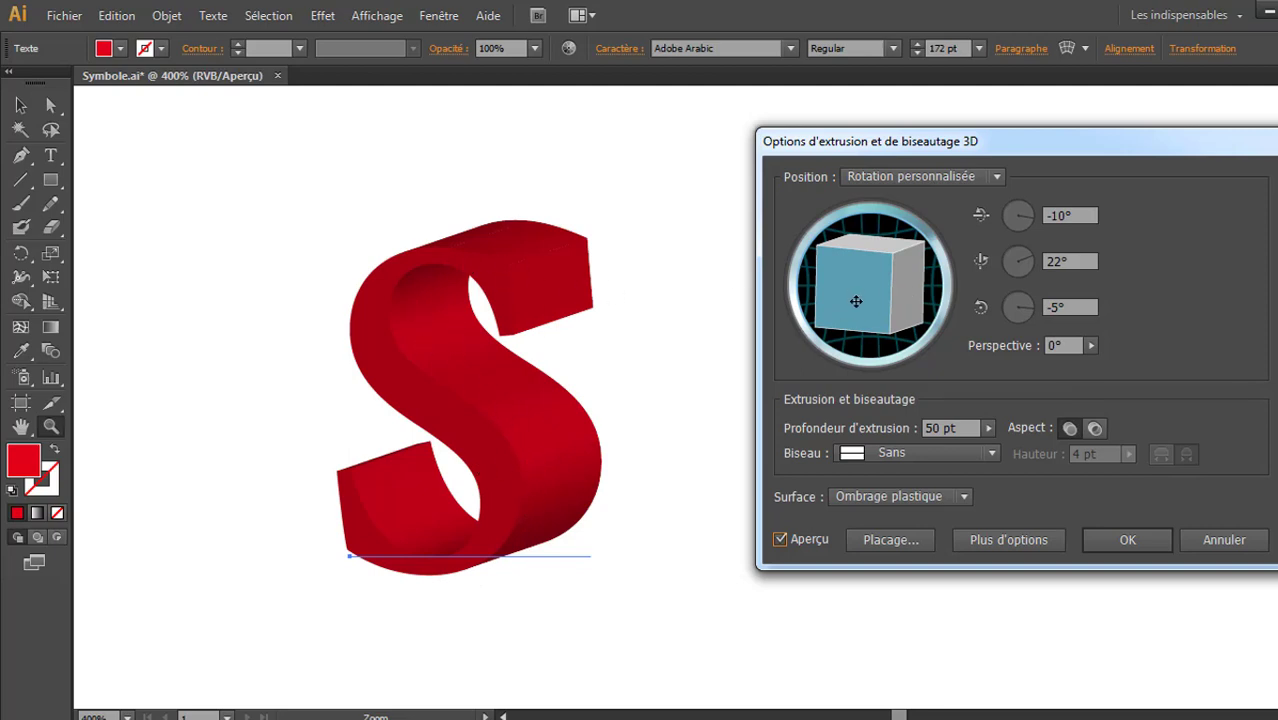
pyautogui.moveTo(850, 300); pyautogui.dragTo(874, 282)
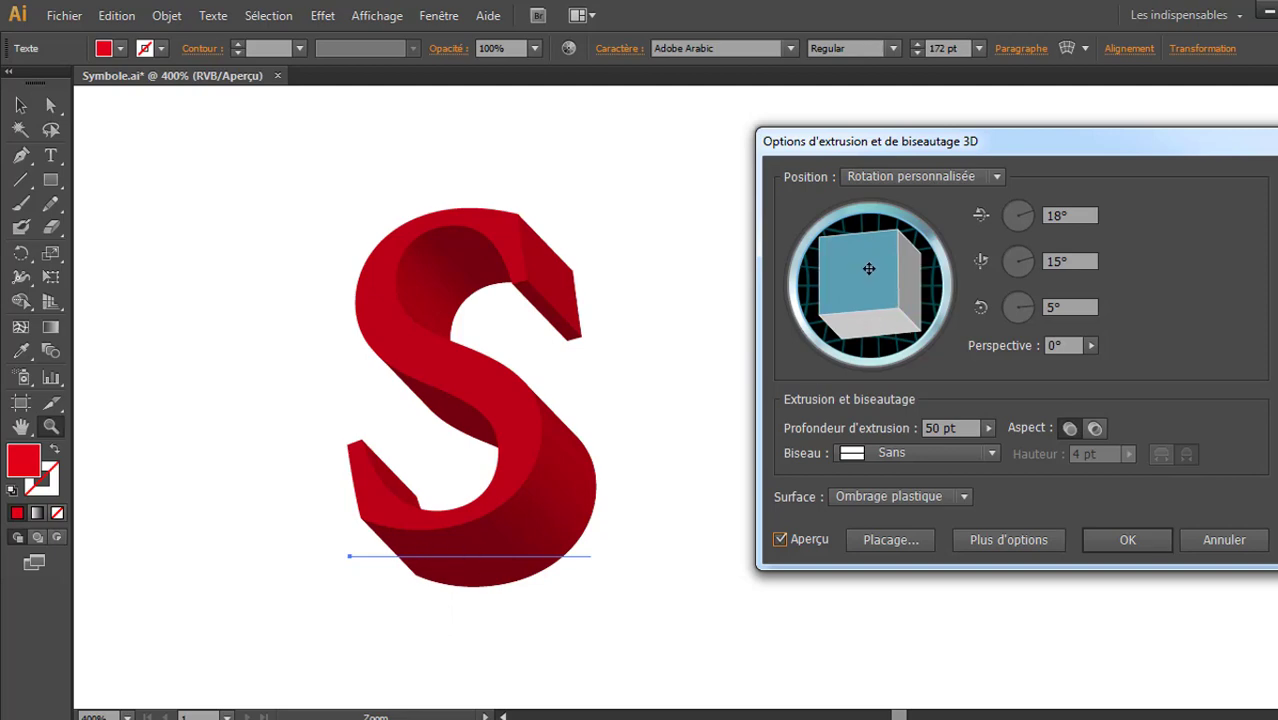
pyautogui.moveTo(868, 270); pyautogui.dragTo(899, 300)
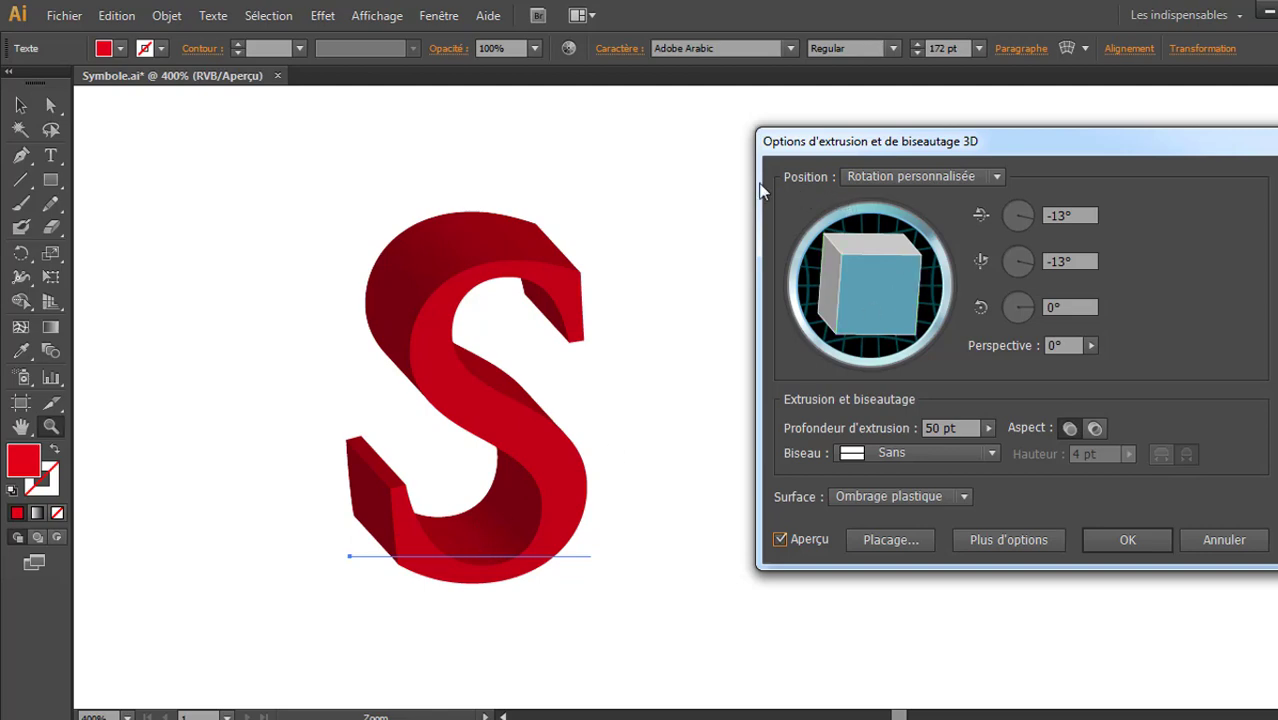
# Try the preset positions Avant, Arrière, Gauche and Droite on the extruded S, ending with Haut.
pyautogui.click(931, 177)
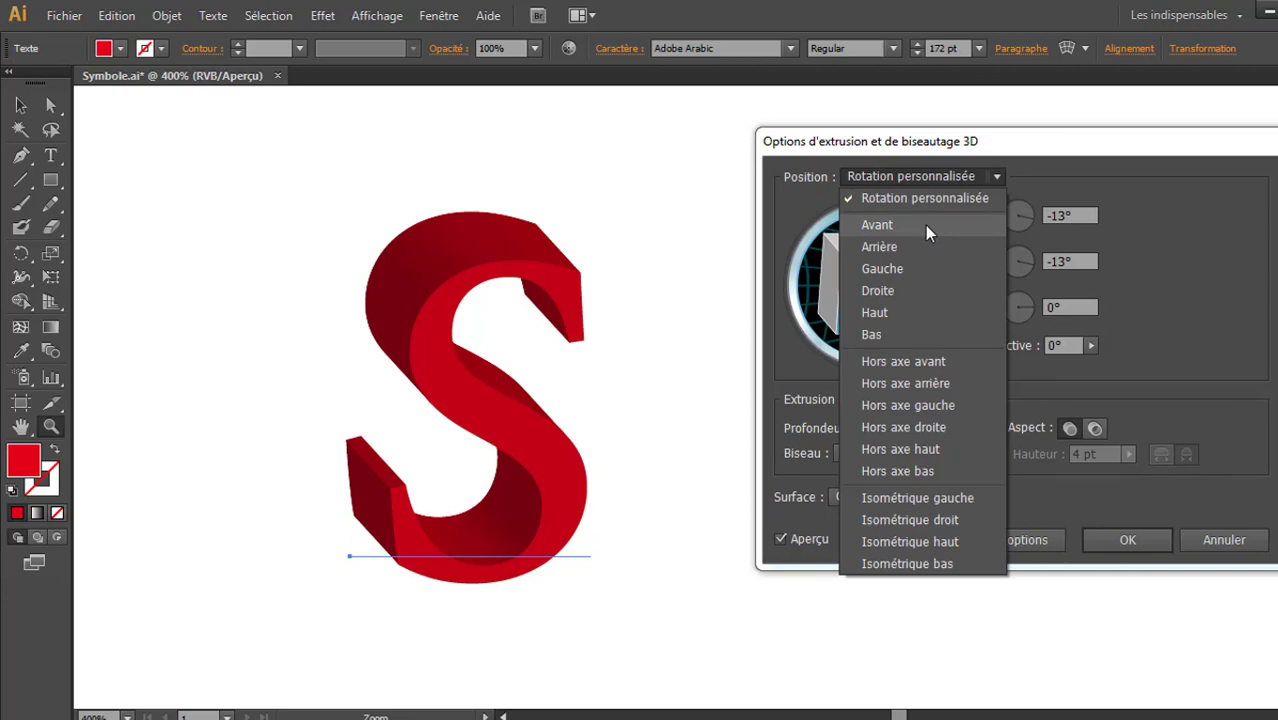
pyautogui.click(925, 225)
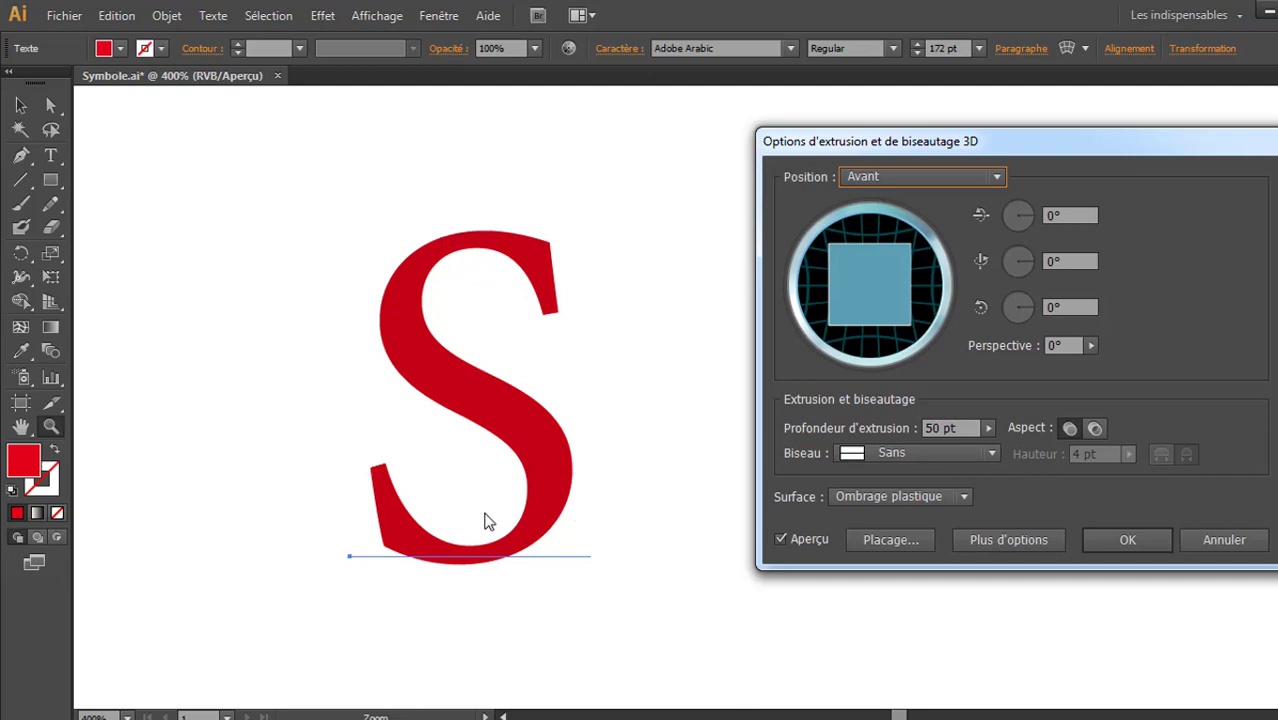
pyautogui.click(942, 176)
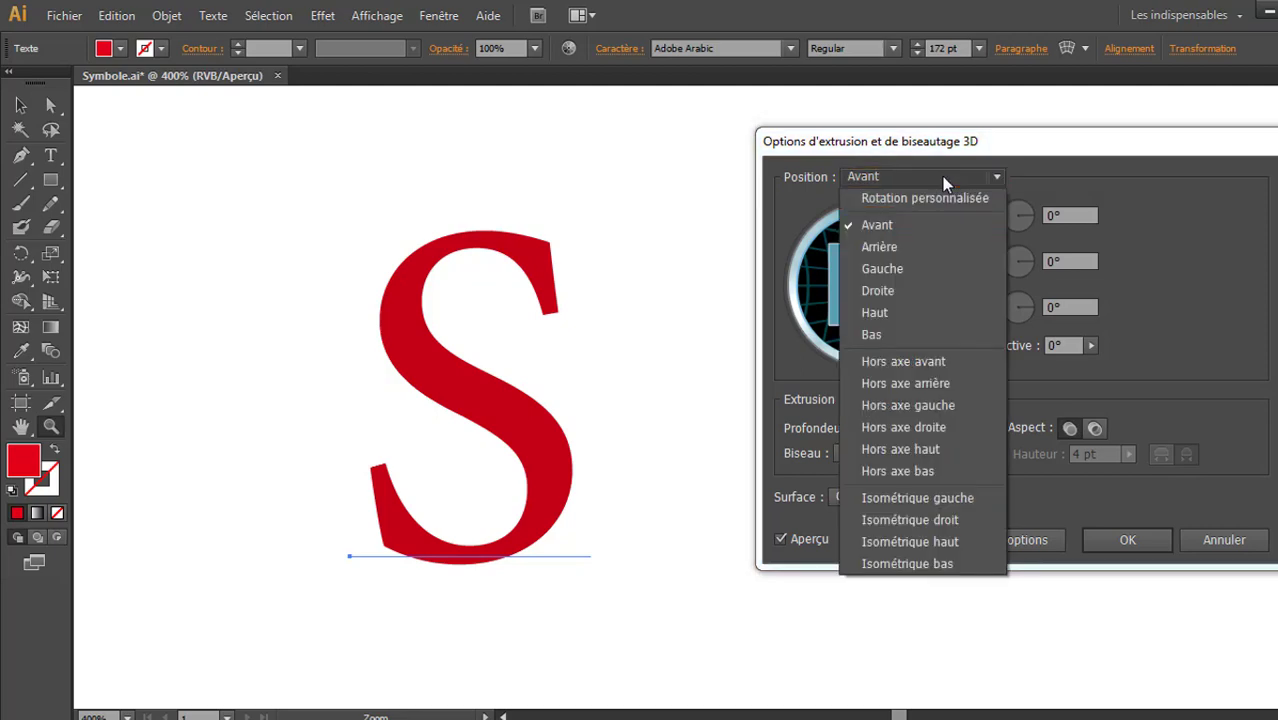
pyautogui.click(926, 247)
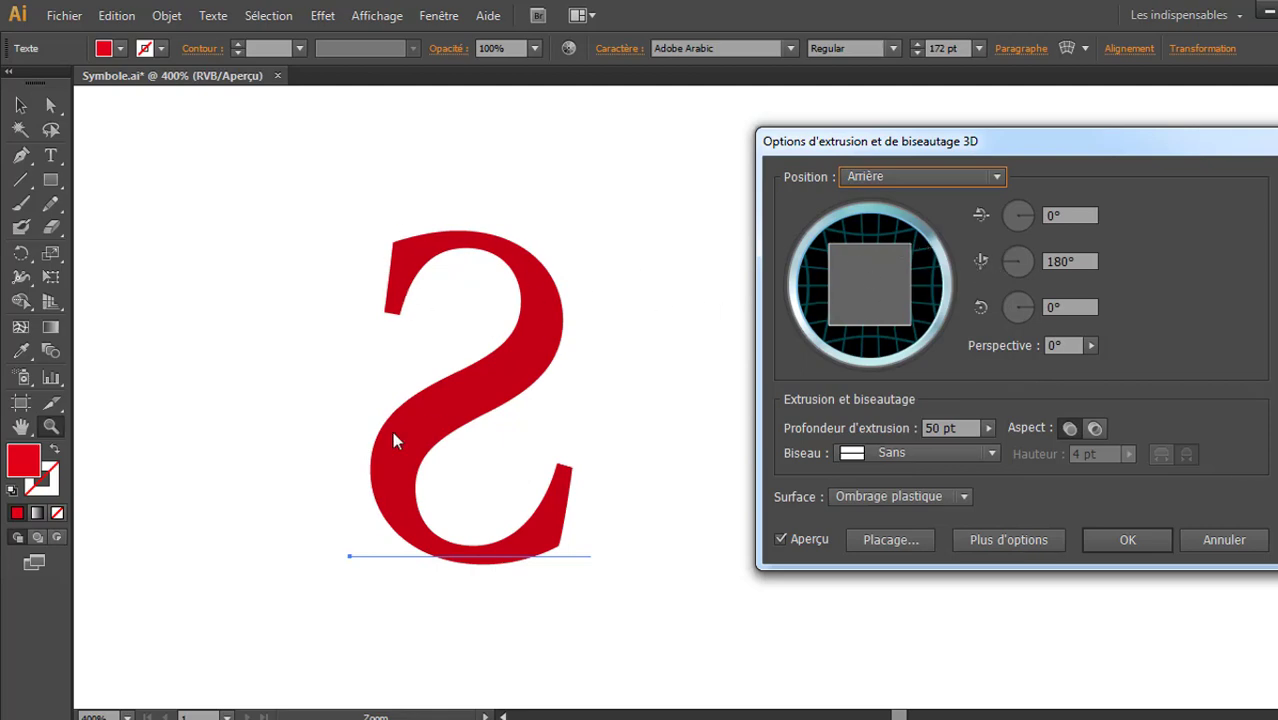
pyautogui.click(907, 177)
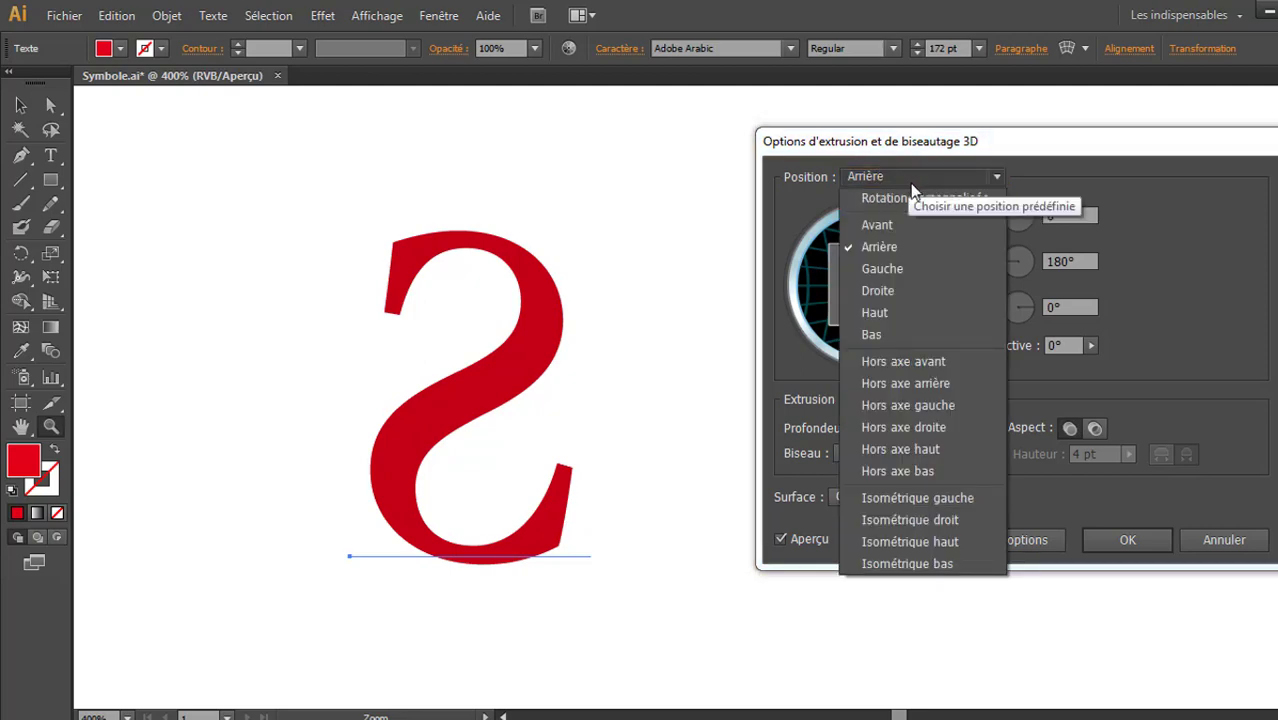
pyautogui.click(930, 270)
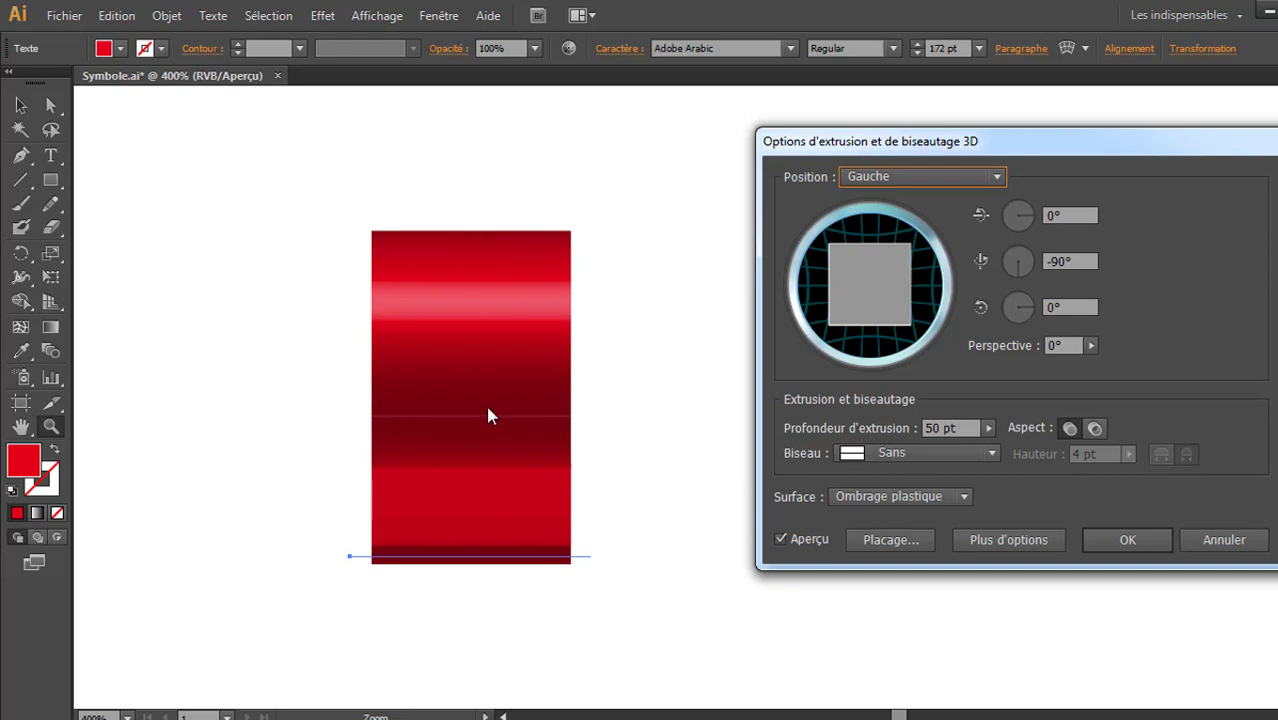
pyautogui.click(968, 176)
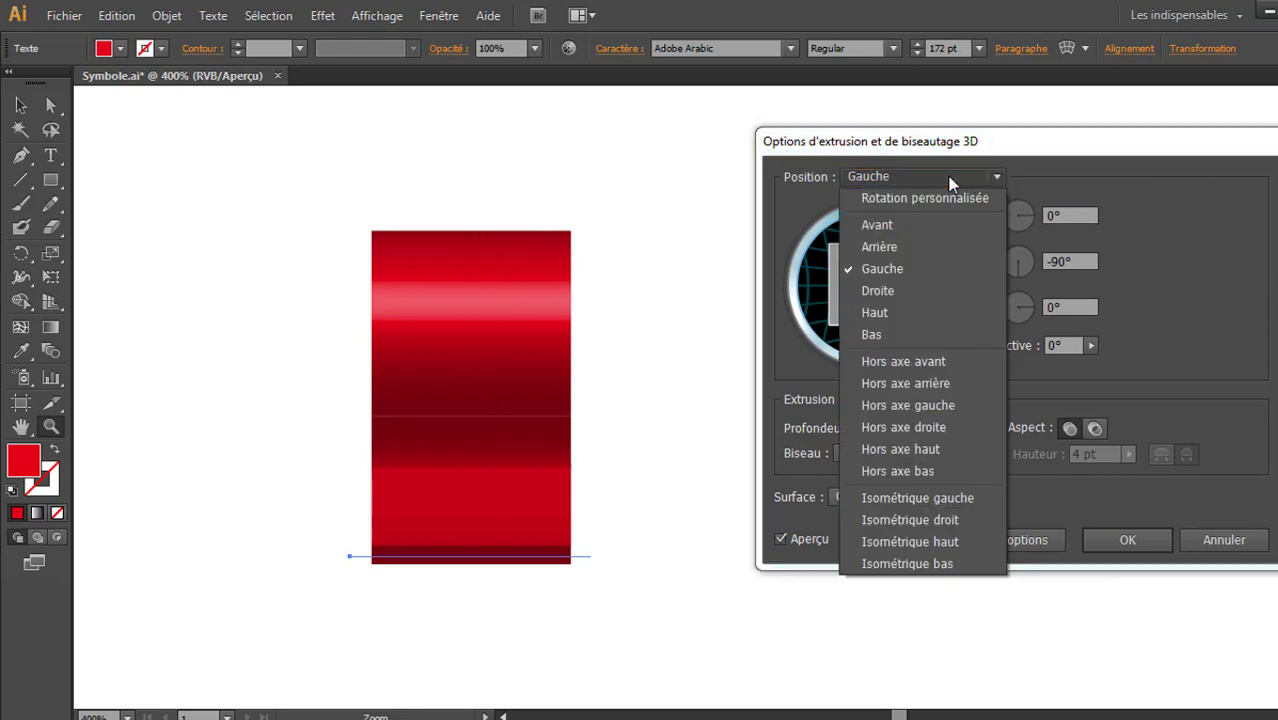
pyautogui.click(912, 289)
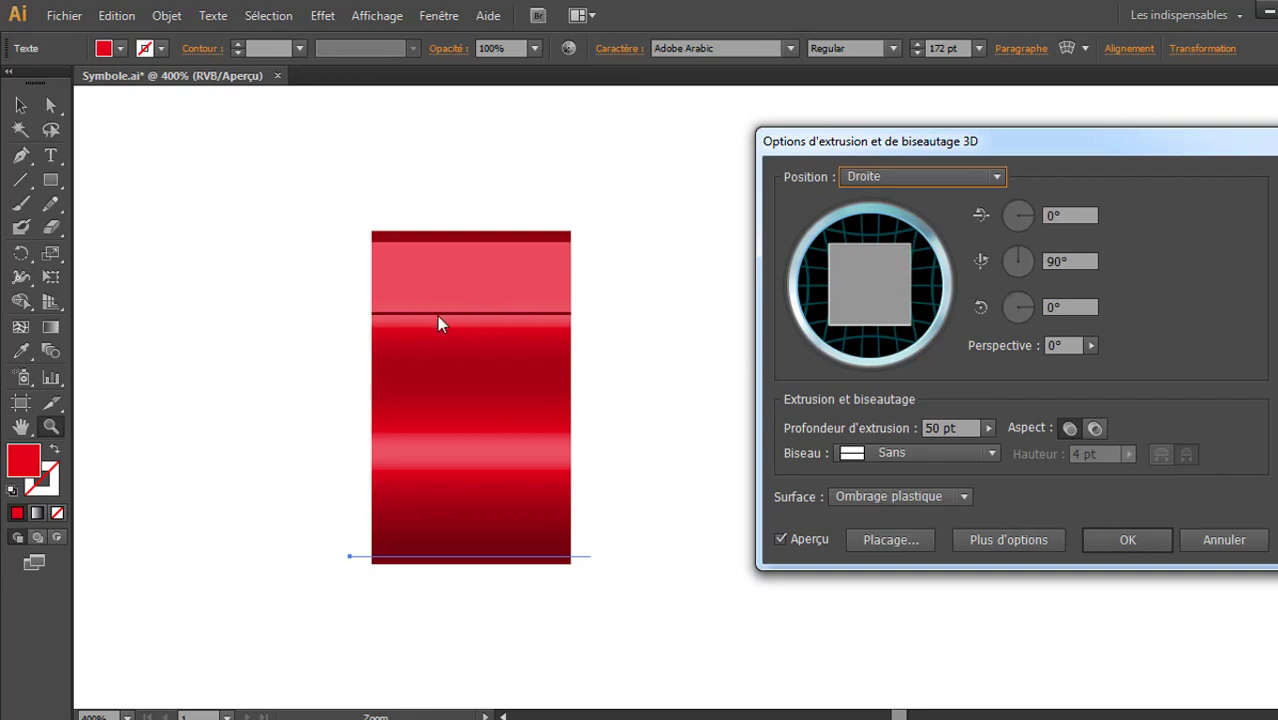
pyautogui.click(957, 174)
pyautogui.click(934, 314)
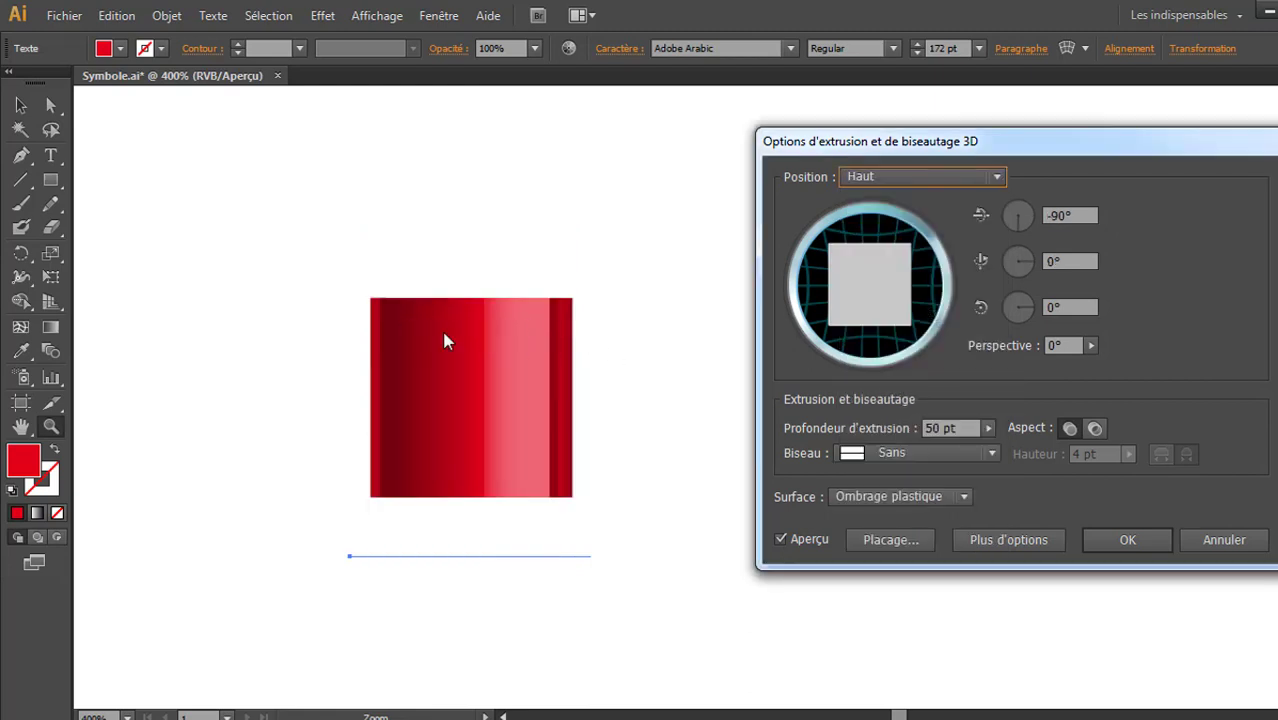
# Try the preset position Bas on the extruded S and rotate it freely to about -11°, -12° and 0°.
pyautogui.click(955, 174)
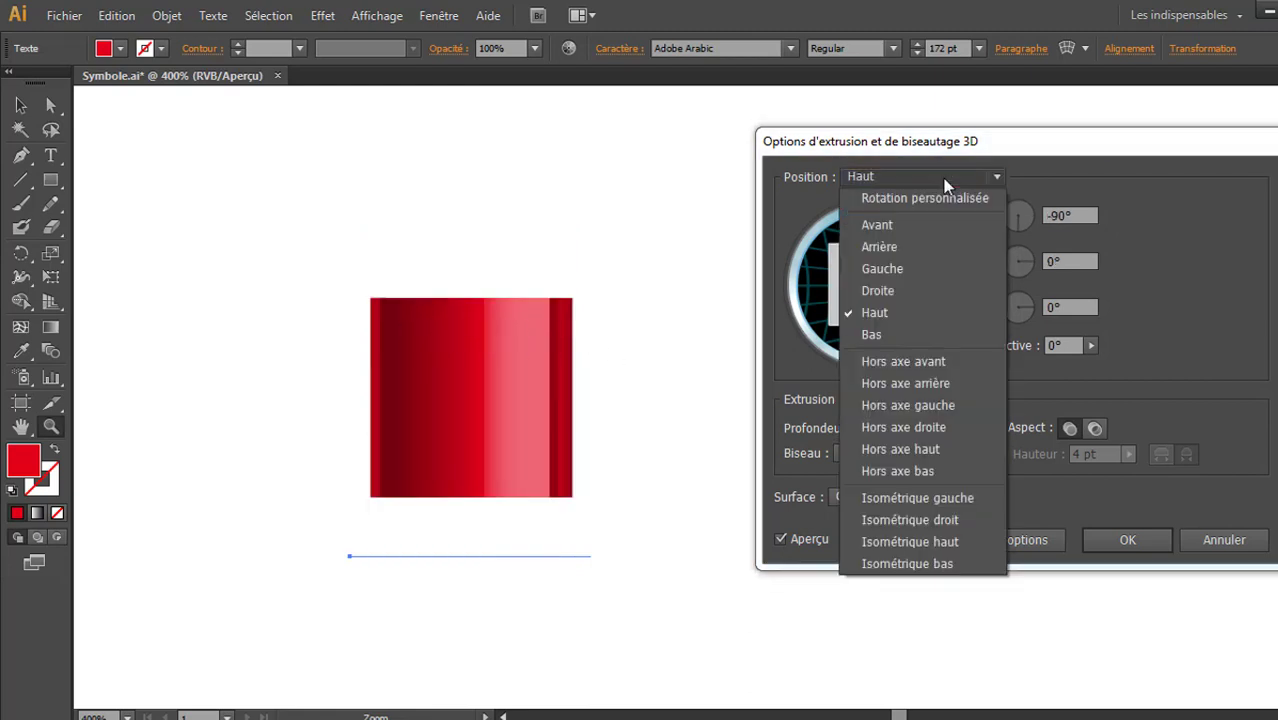
pyautogui.click(936, 334)
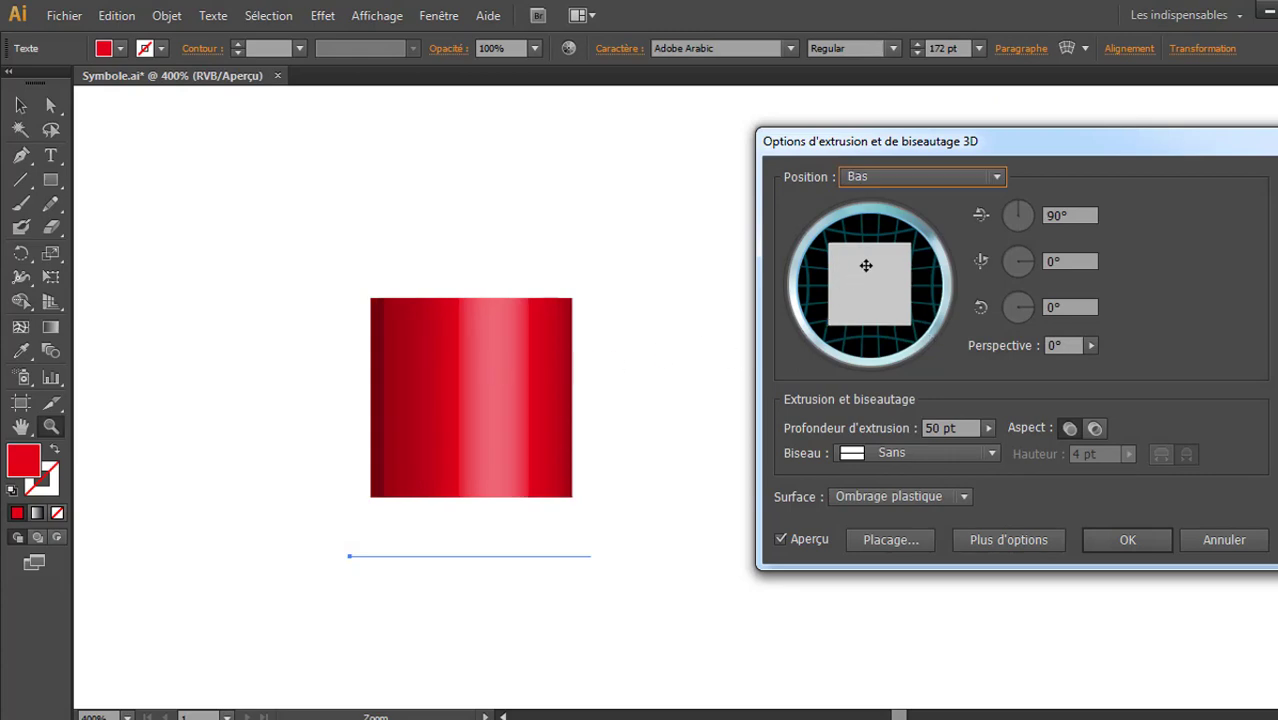
pyautogui.moveTo(864, 263); pyautogui.dragTo(845, 289)
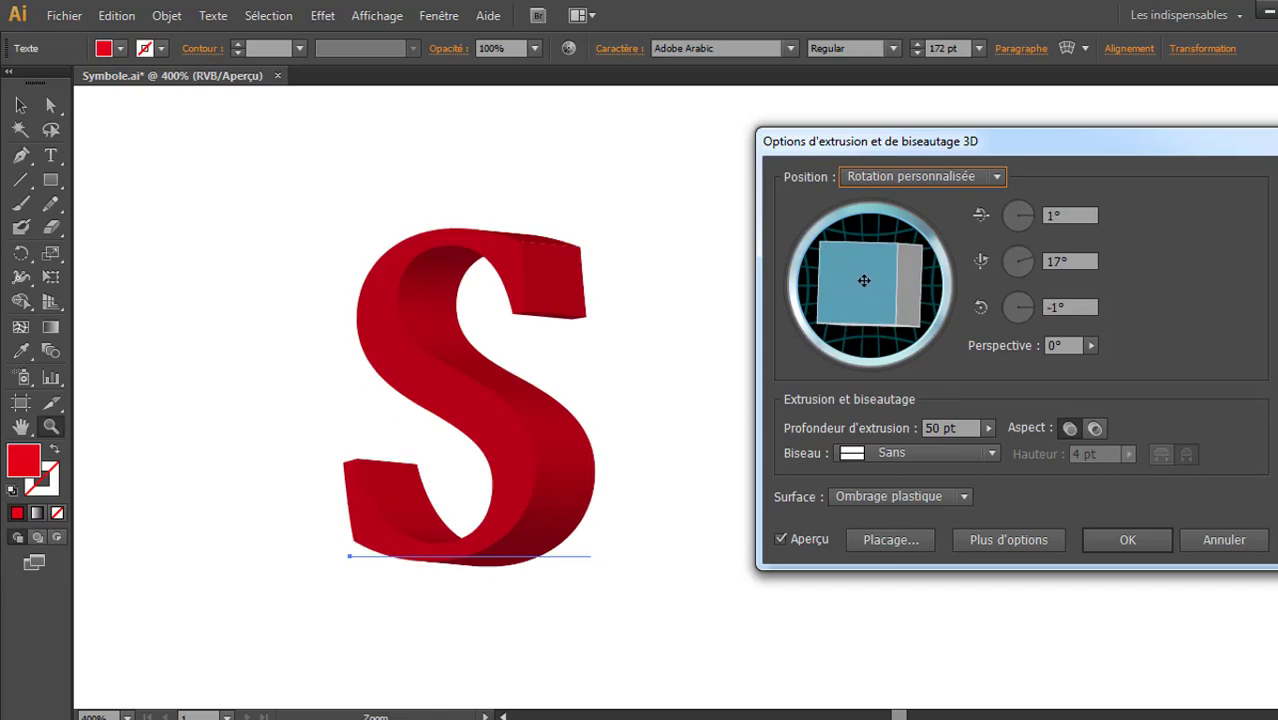
pyautogui.moveTo(852, 288); pyautogui.dragTo(891, 290)
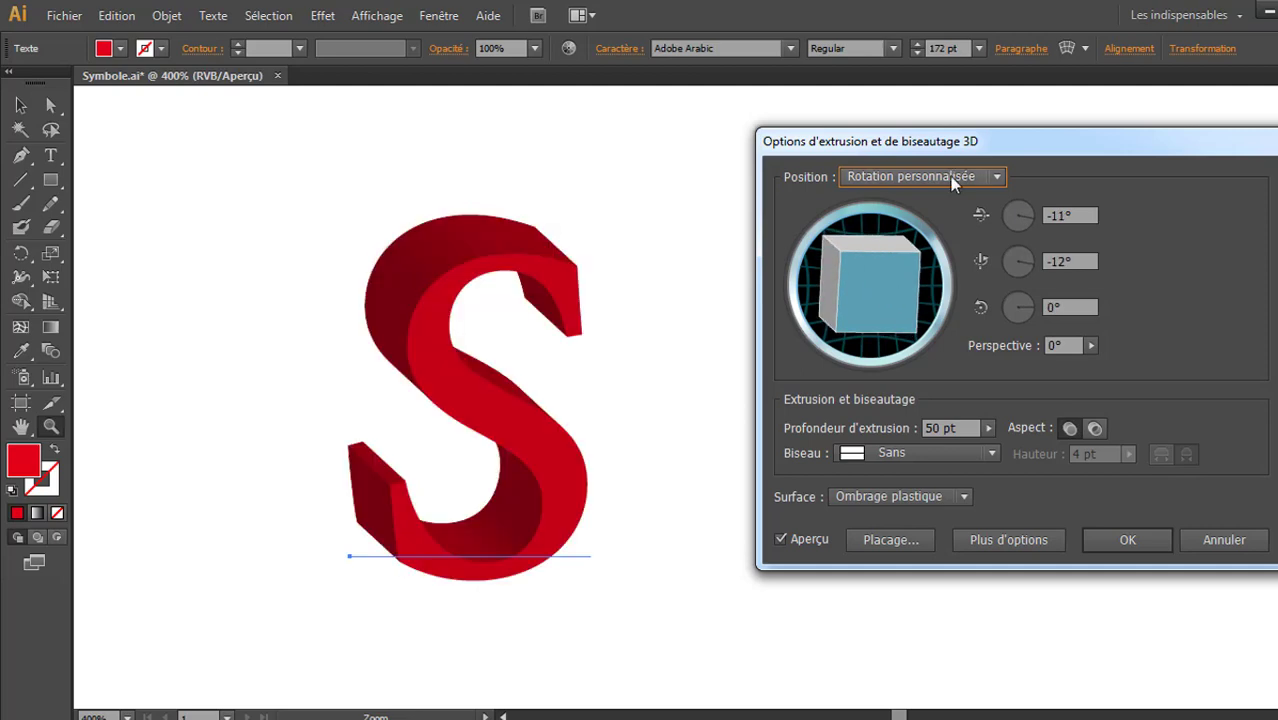
# Try the off-axis positions Hors axe avant, arrière, gauche, droite and haut on the S, ending with Hors axe bas.
pyautogui.click(993, 178)
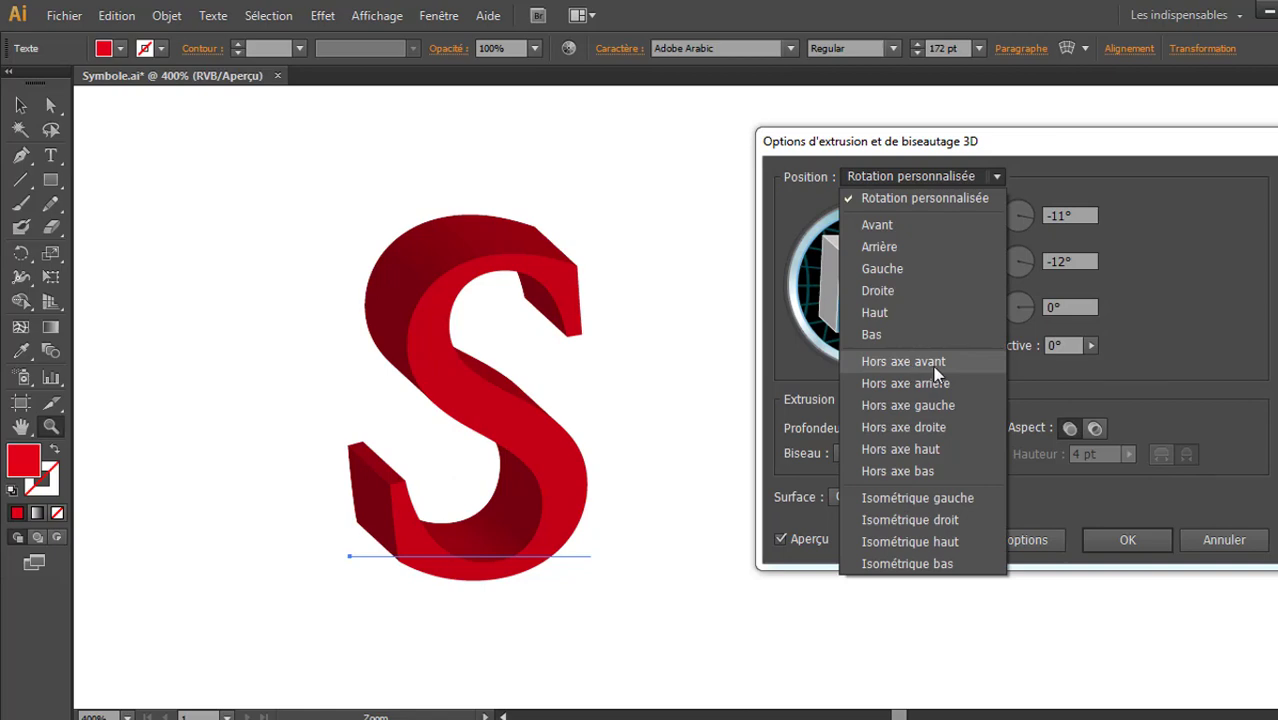
pyautogui.click(937, 368)
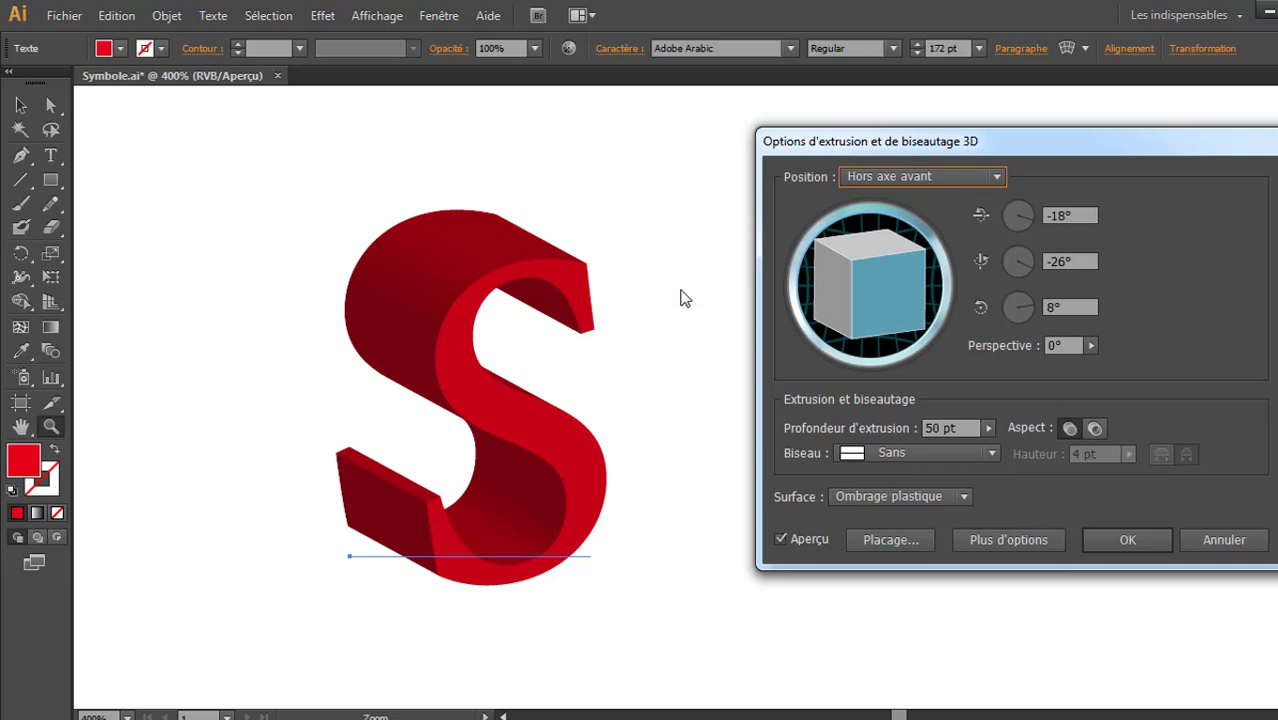
pyautogui.click(928, 178)
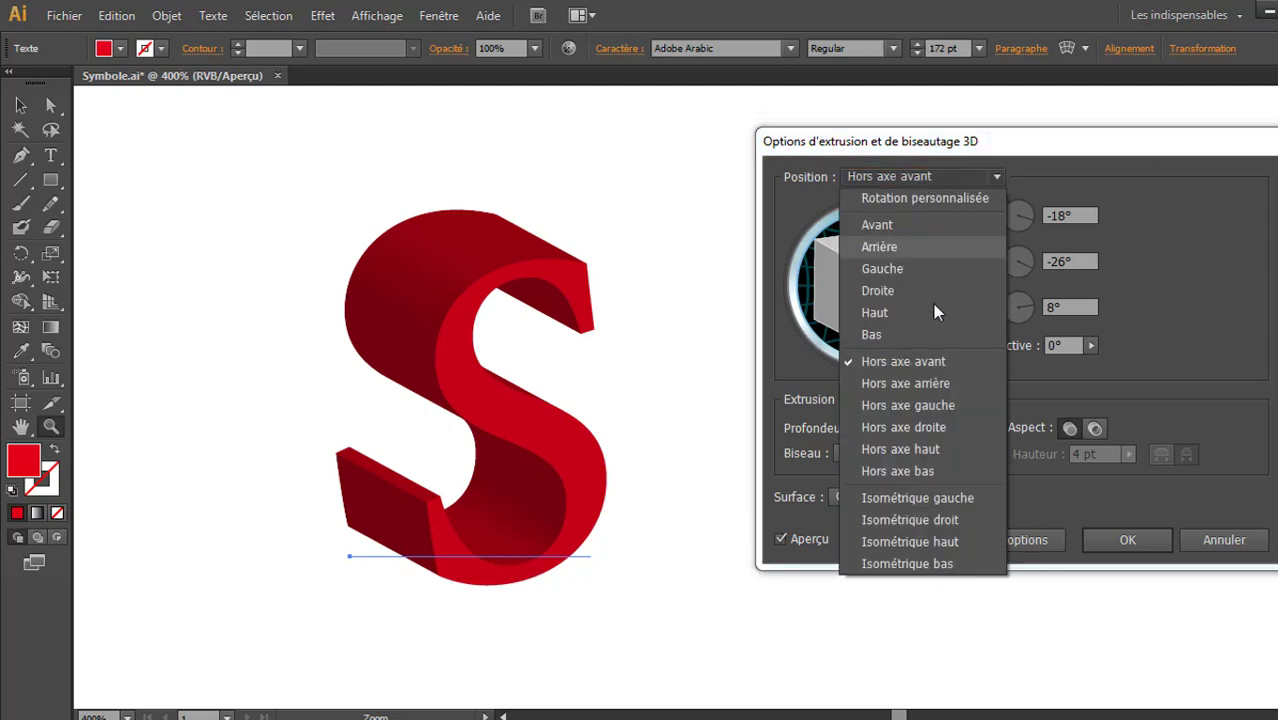
pyautogui.click(936, 384)
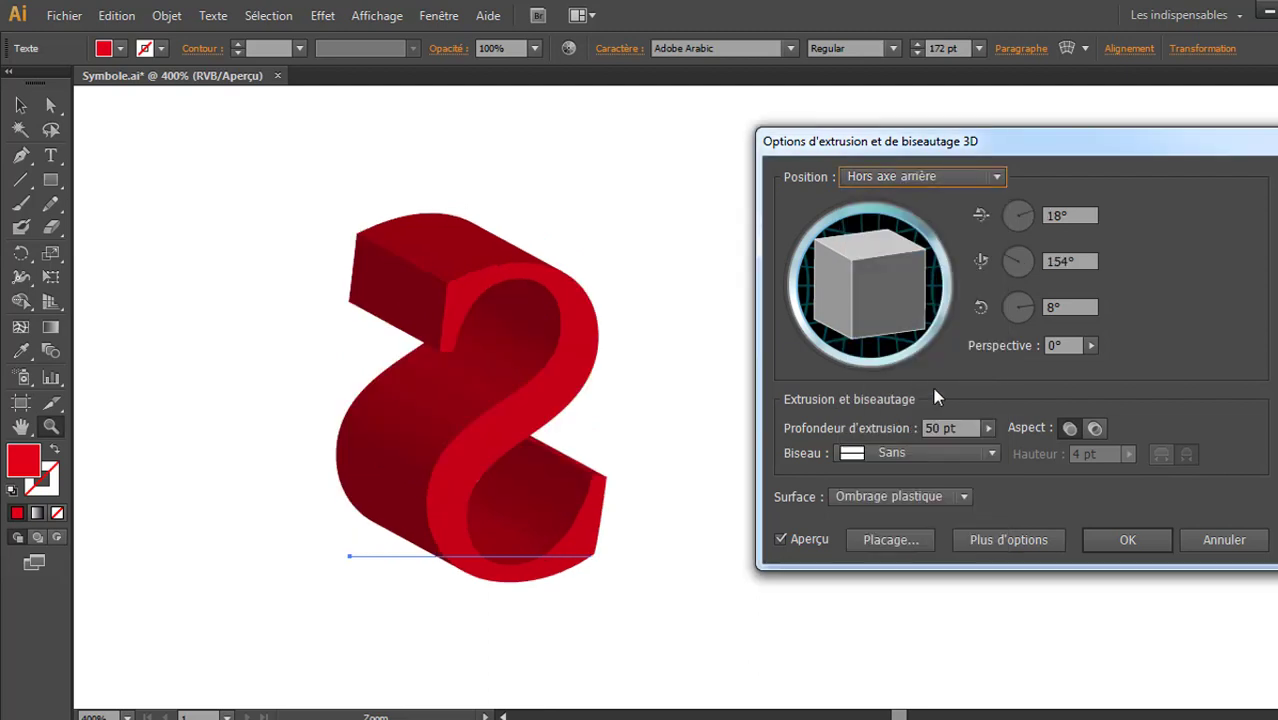
pyautogui.click(924, 175)
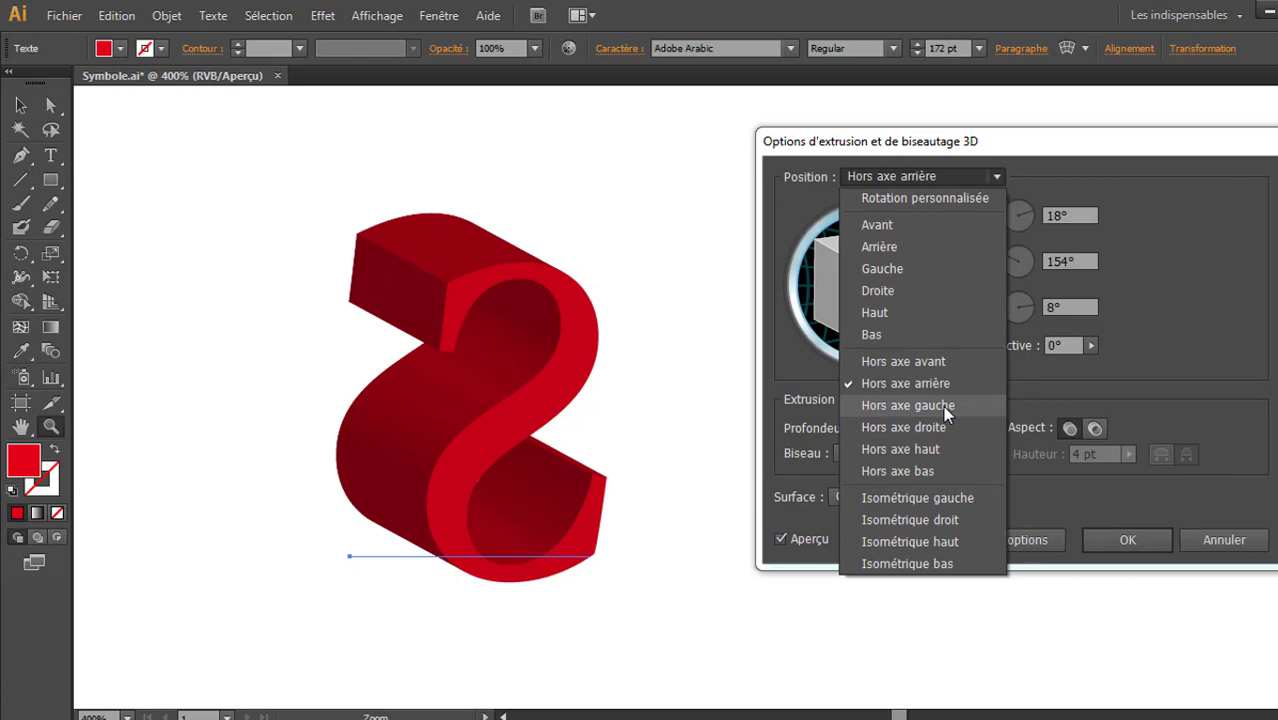
pyautogui.click(943, 405)
pyautogui.click(918, 178)
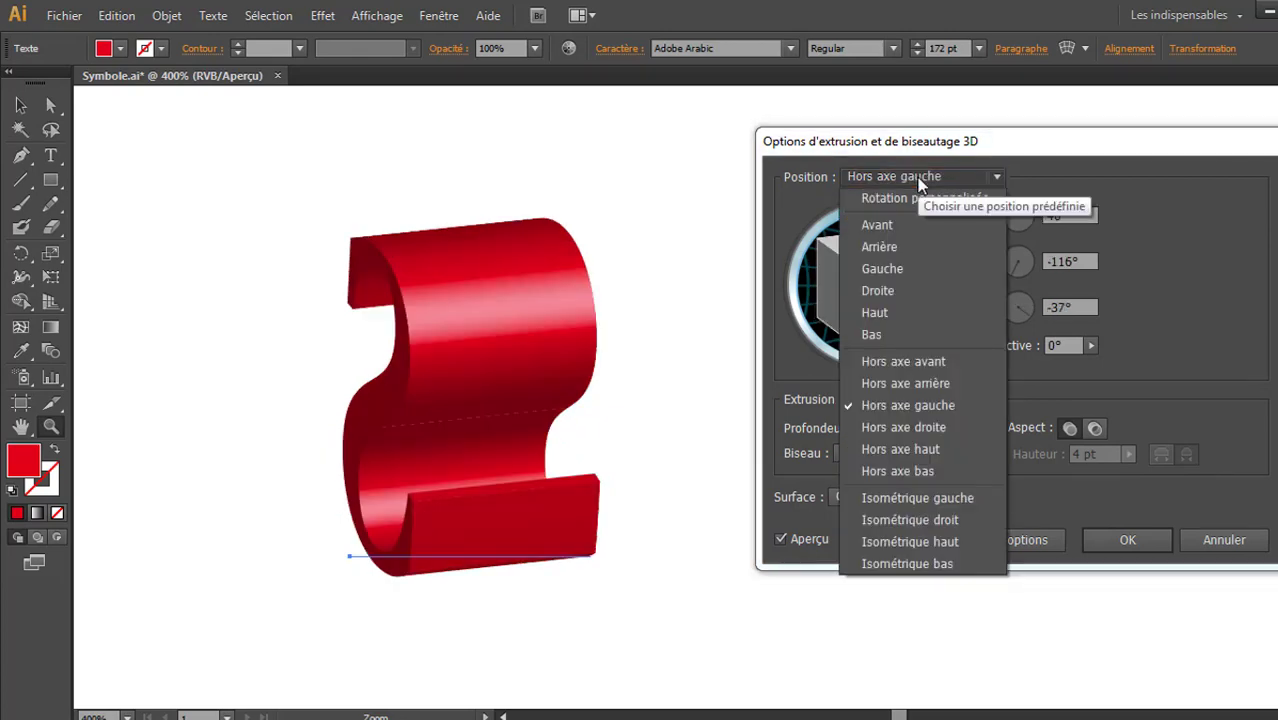
pyautogui.click(894, 429)
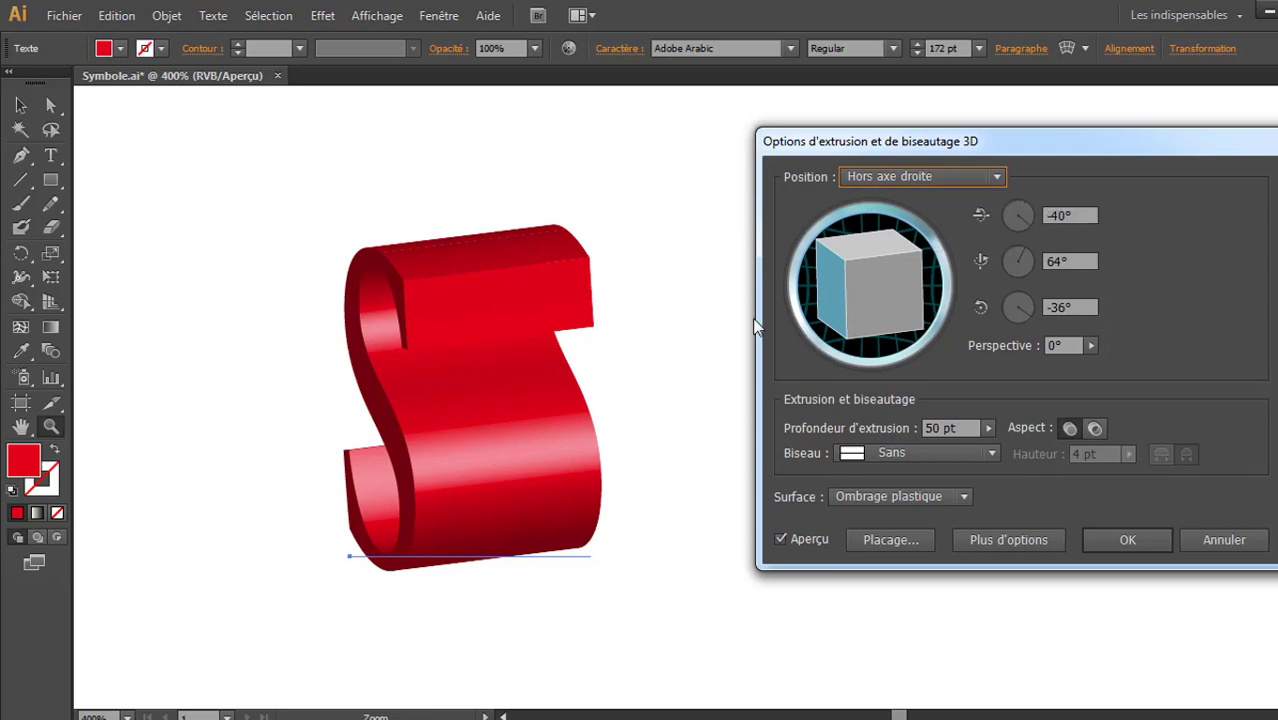
pyautogui.click(929, 175)
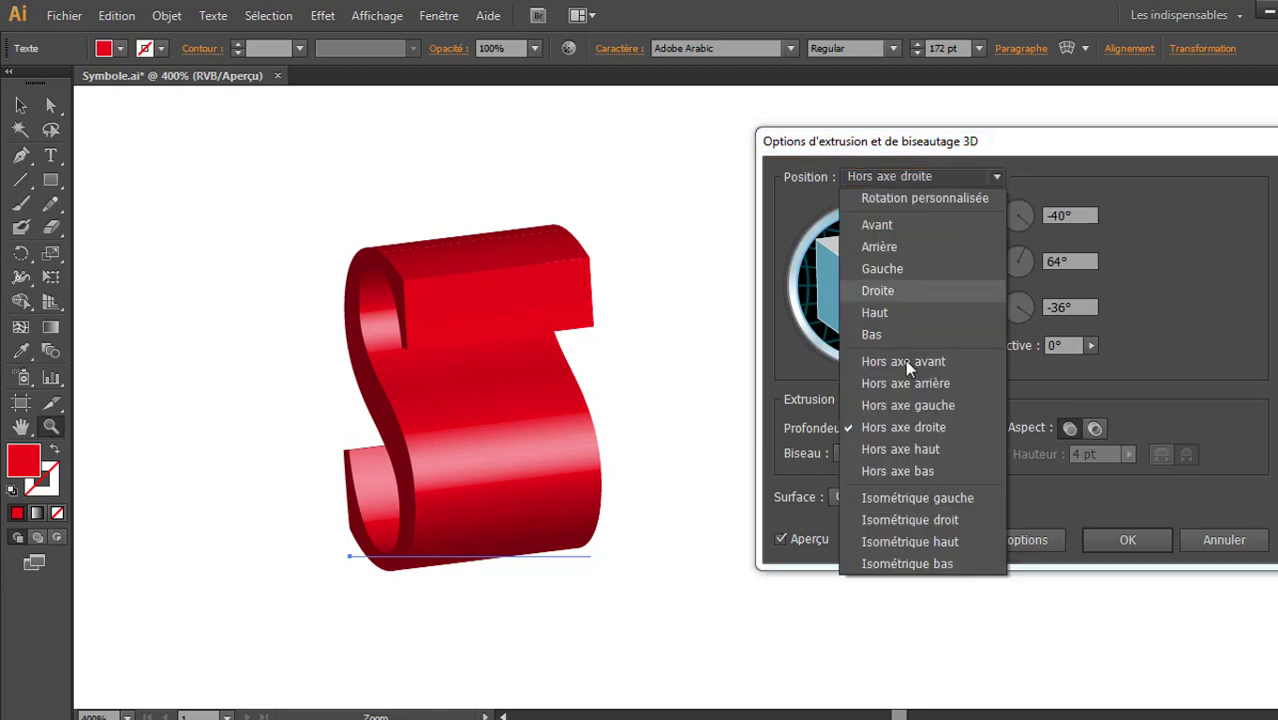
pyautogui.click(932, 450)
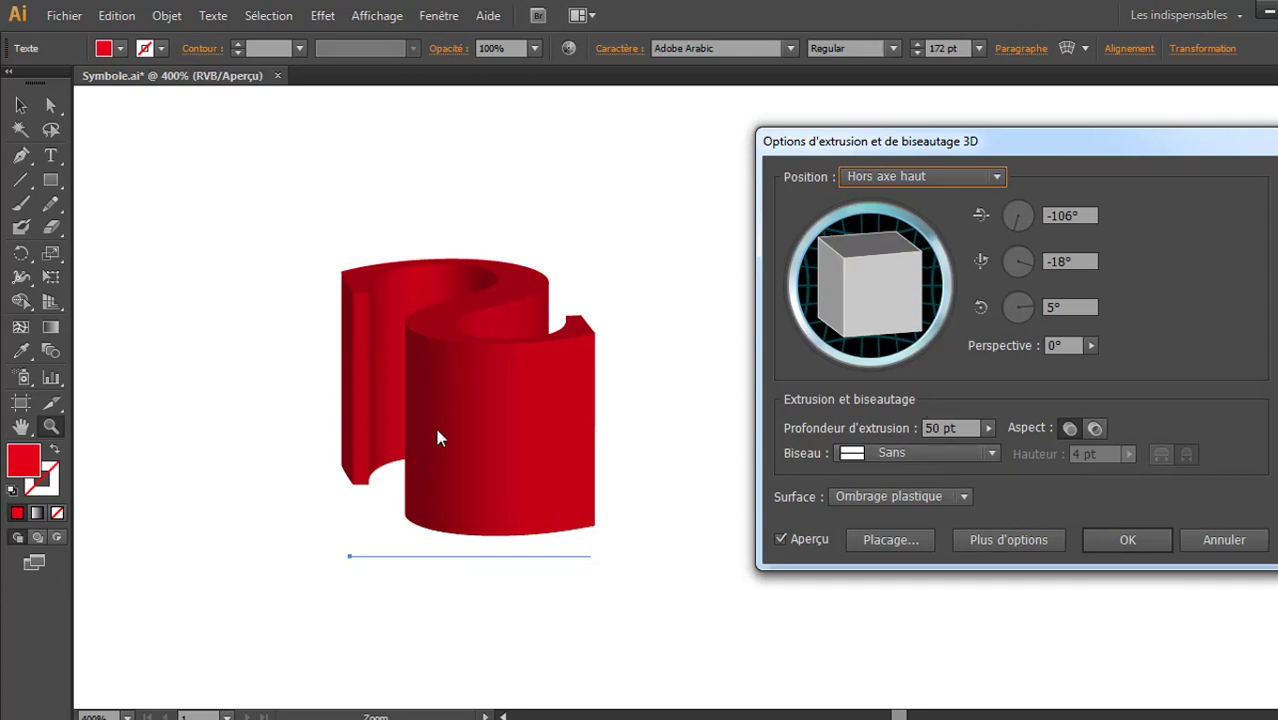
pyautogui.click(928, 176)
pyautogui.click(931, 472)
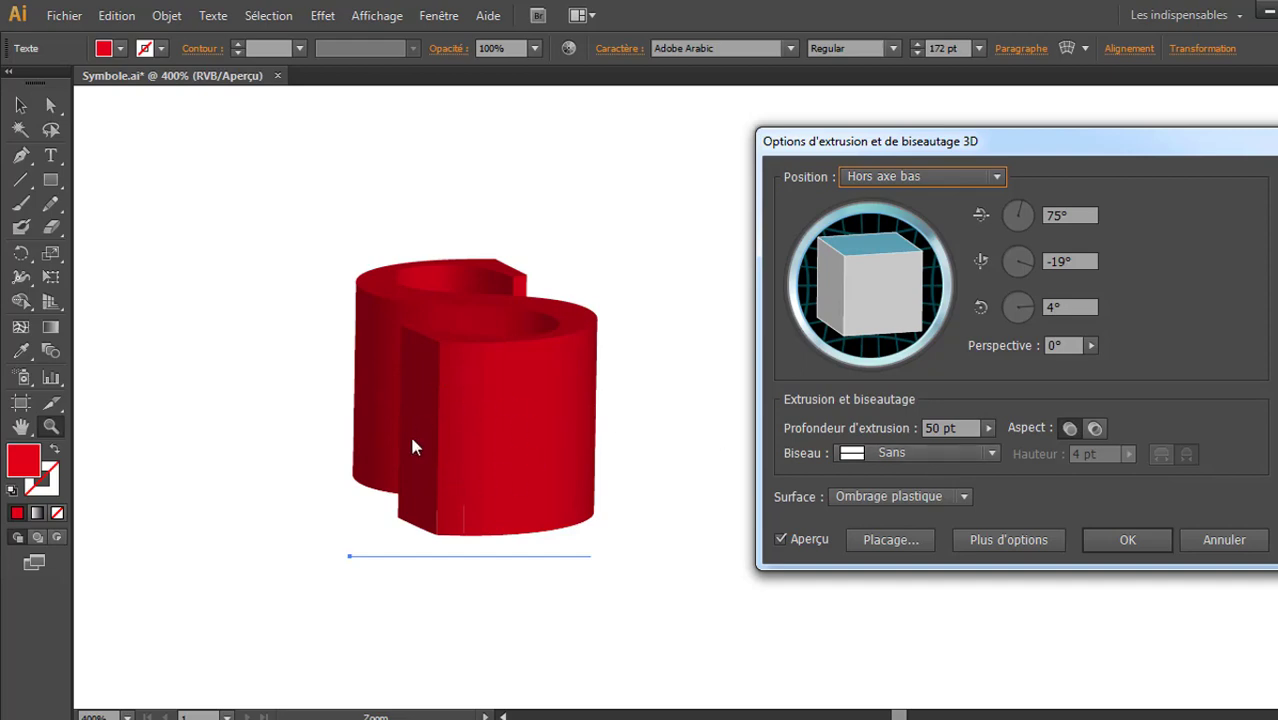
# Try the isometric positions Isométrique gauche, droit and haut on the S, ending with Isométrique bas.
pyautogui.click(934, 176)
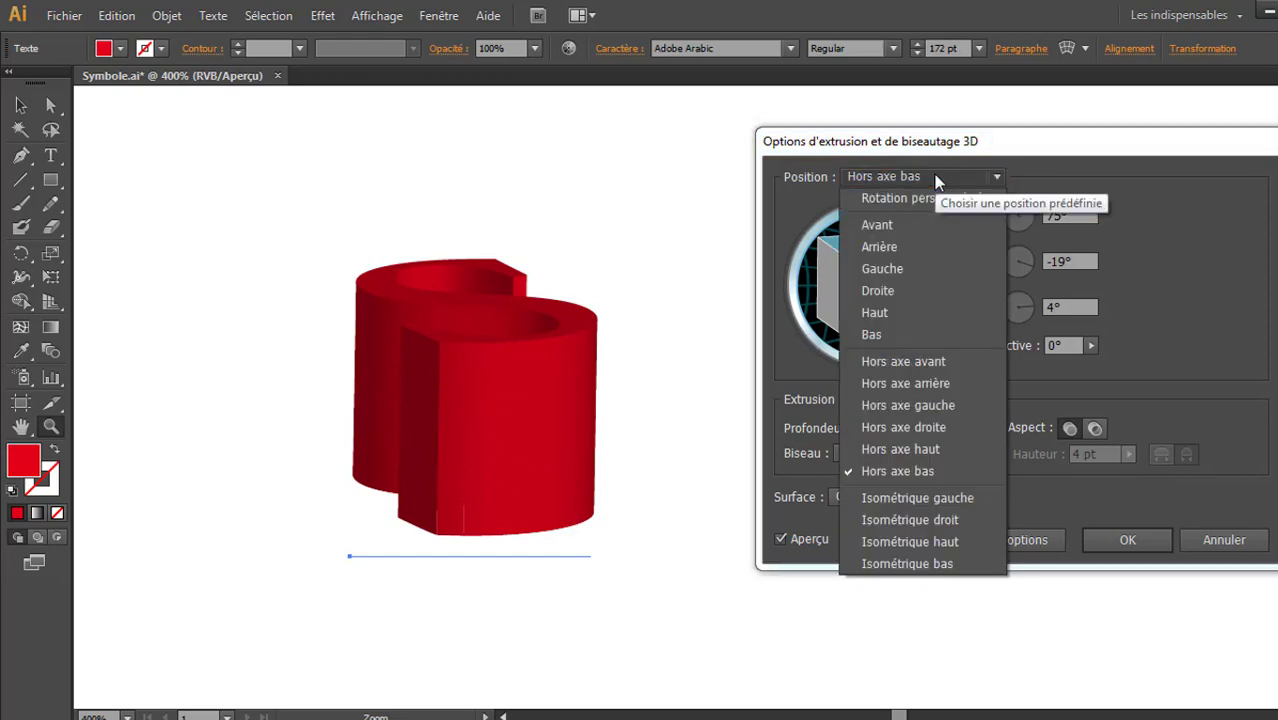
pyautogui.click(953, 499)
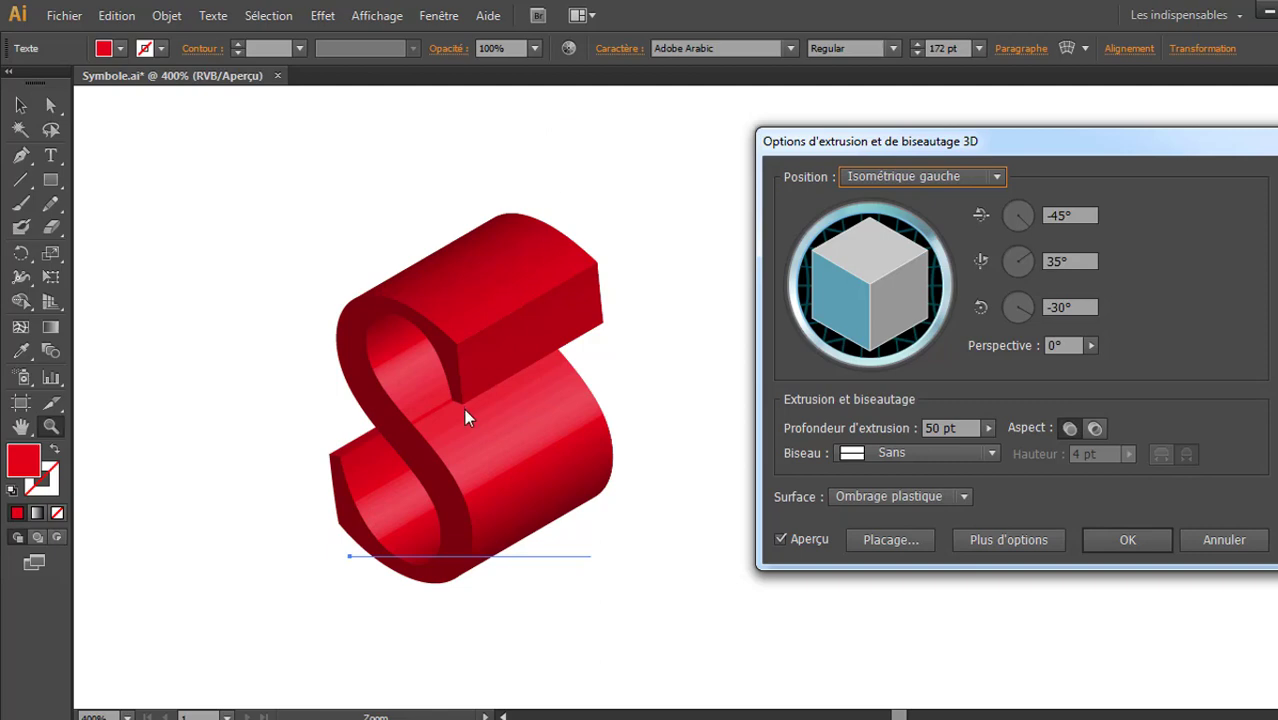
pyautogui.click(928, 178)
pyautogui.click(954, 521)
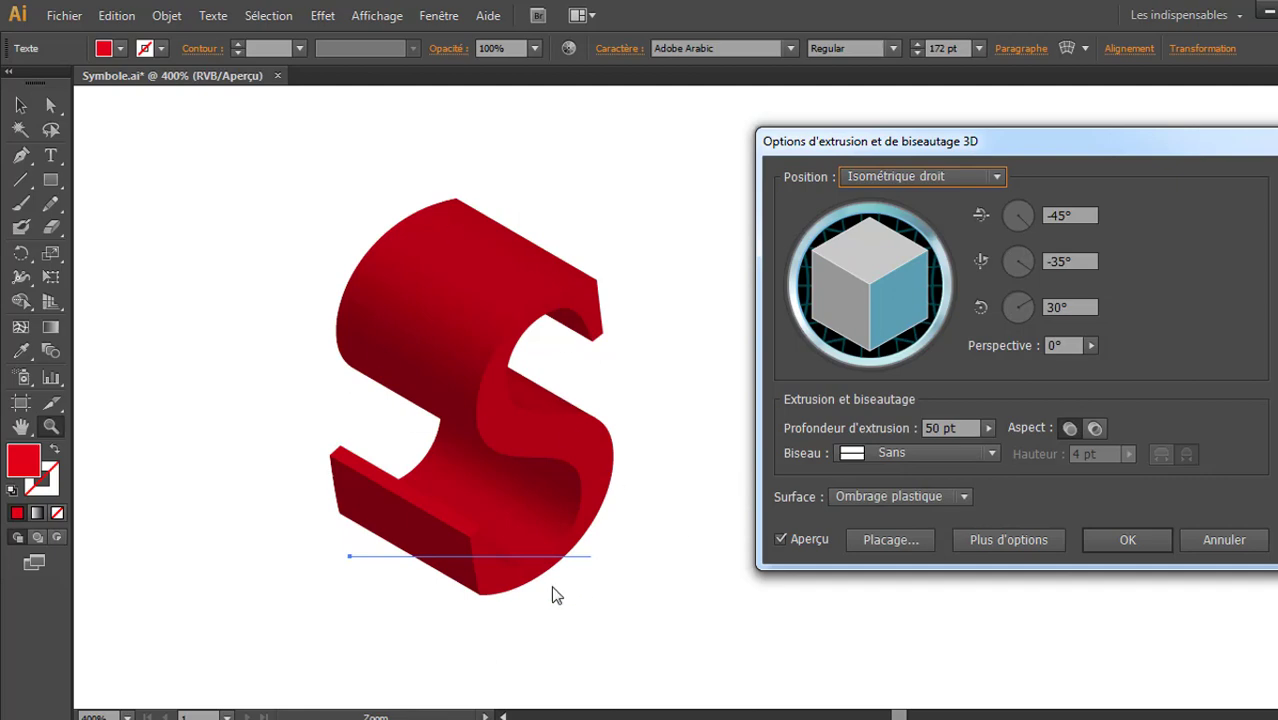
pyautogui.click(952, 178)
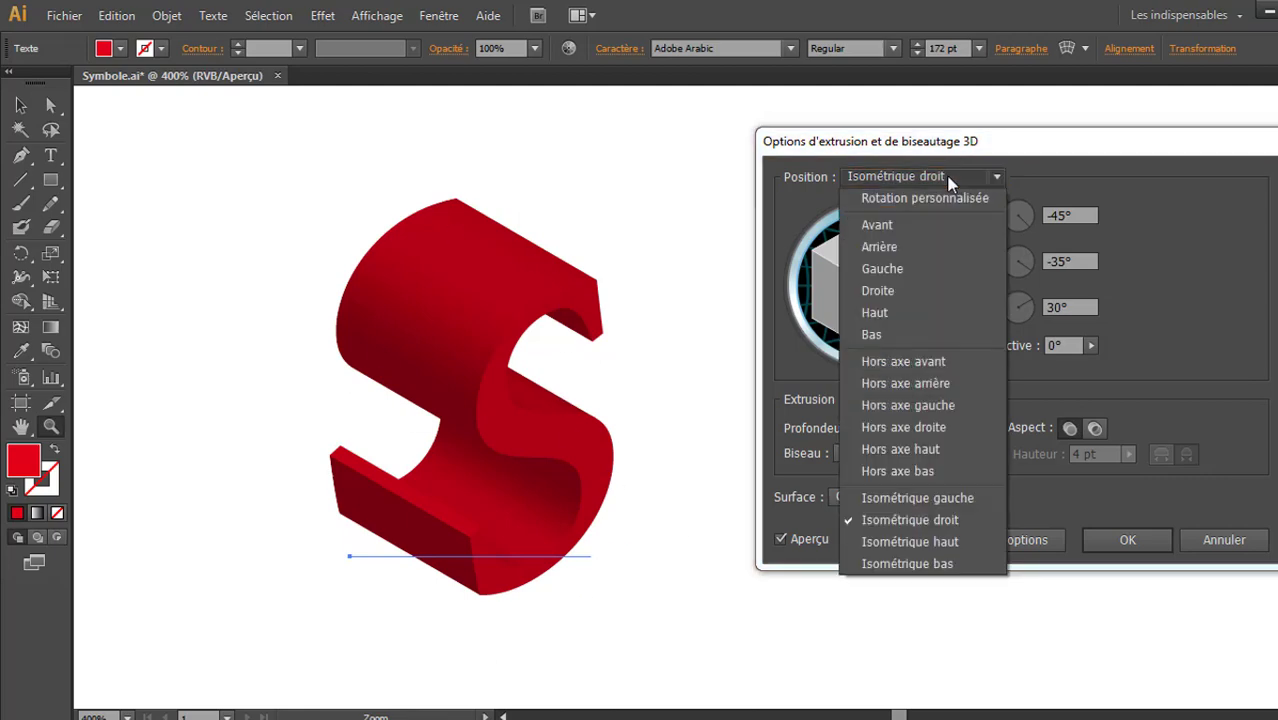
pyautogui.click(960, 545)
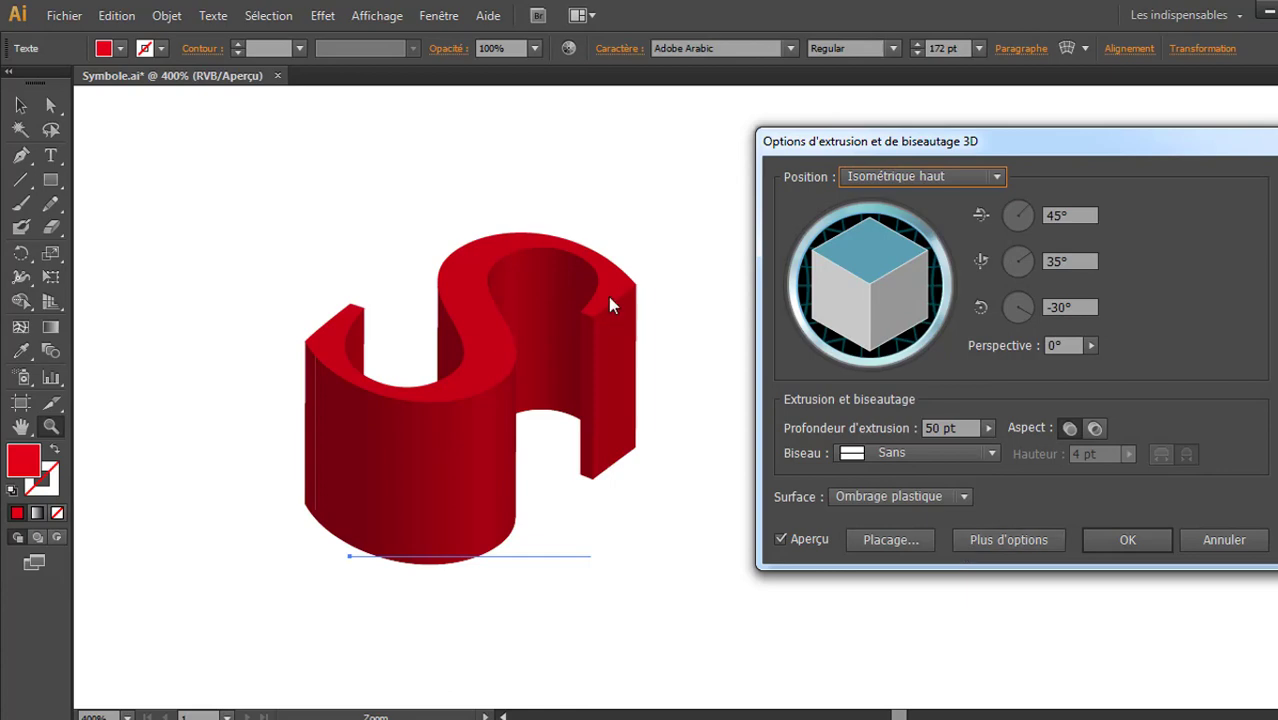
pyautogui.click(907, 172)
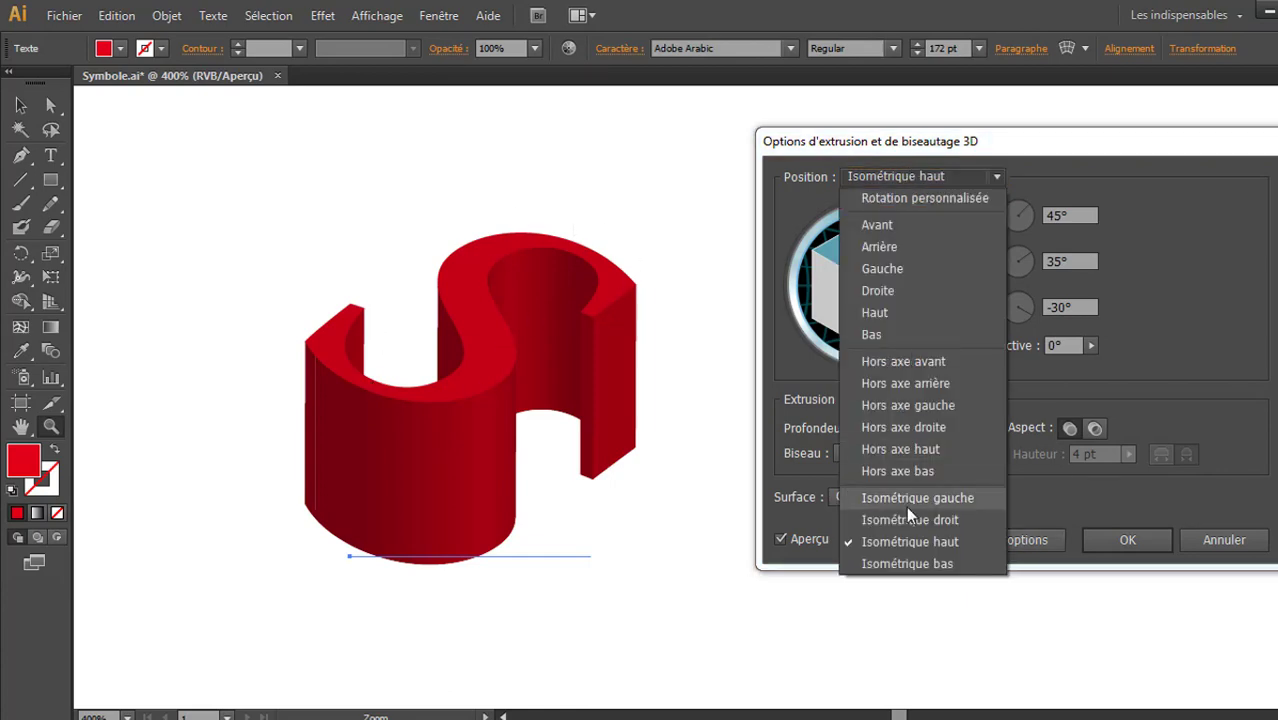
pyautogui.click(907, 564)
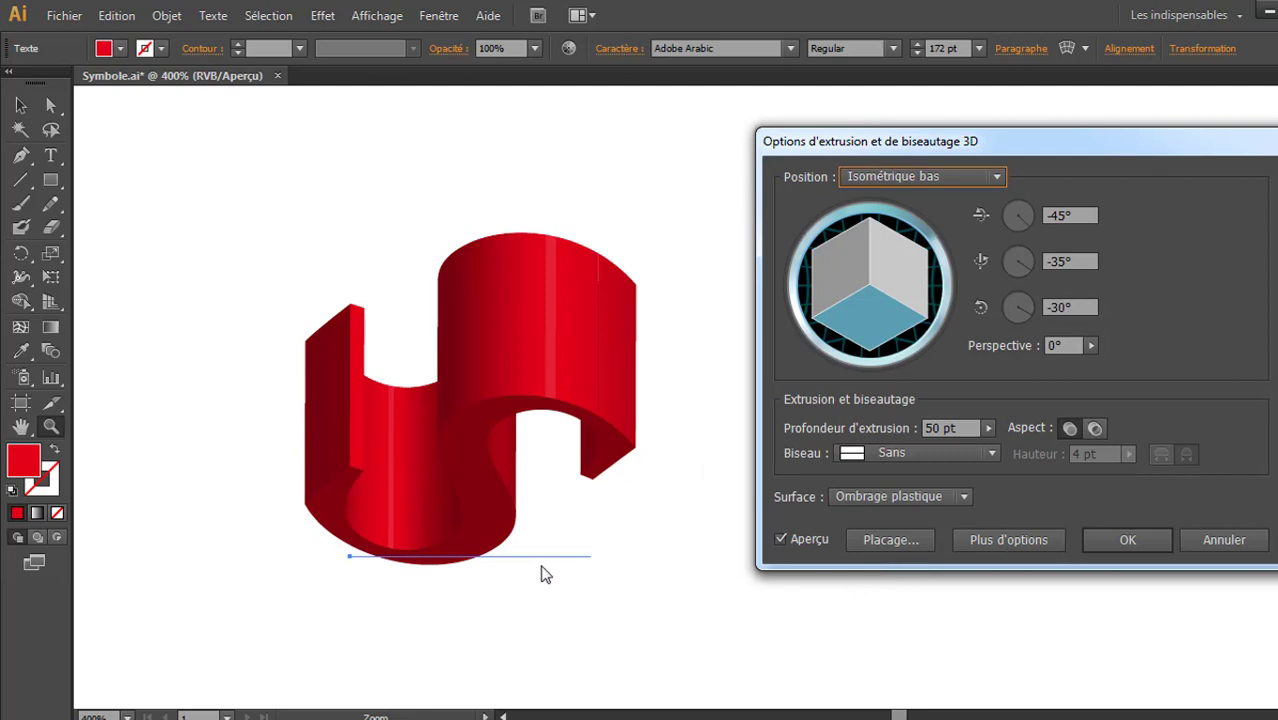
# Set the S to the Hors axe avant position and rotate it slightly with the cube, to about -15° around X.
pyautogui.click(941, 176)
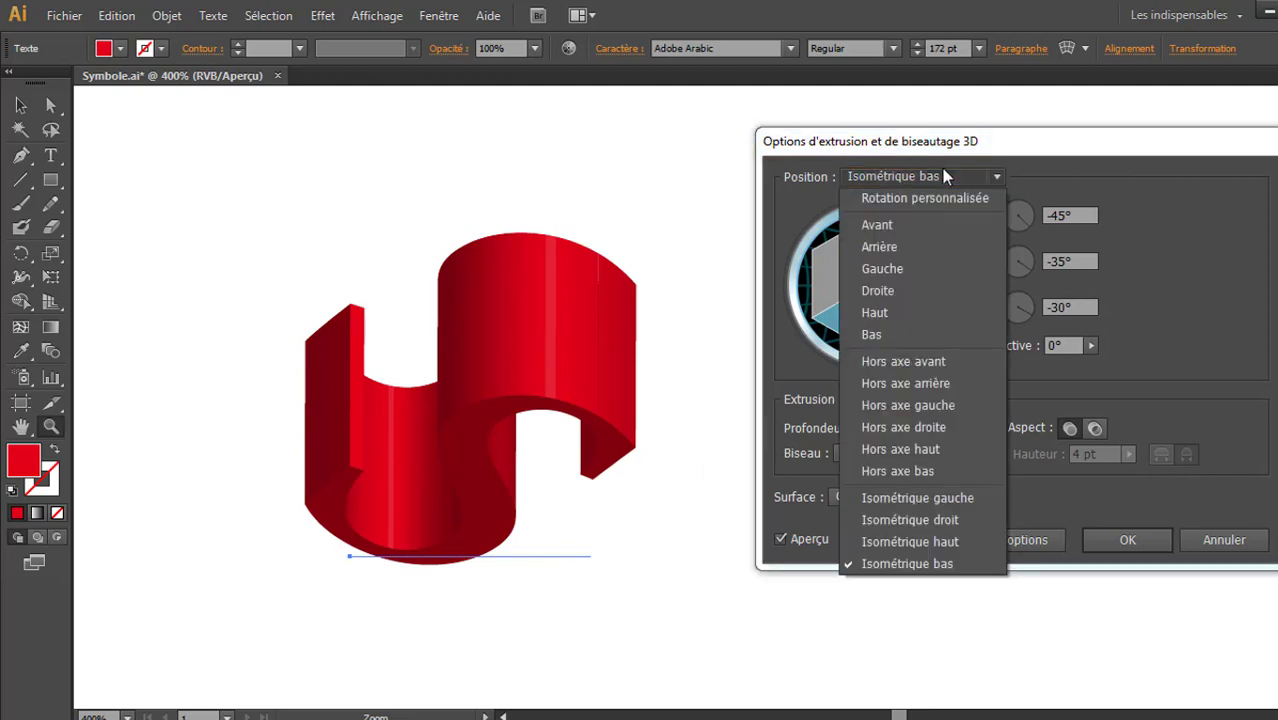
pyautogui.click(950, 368)
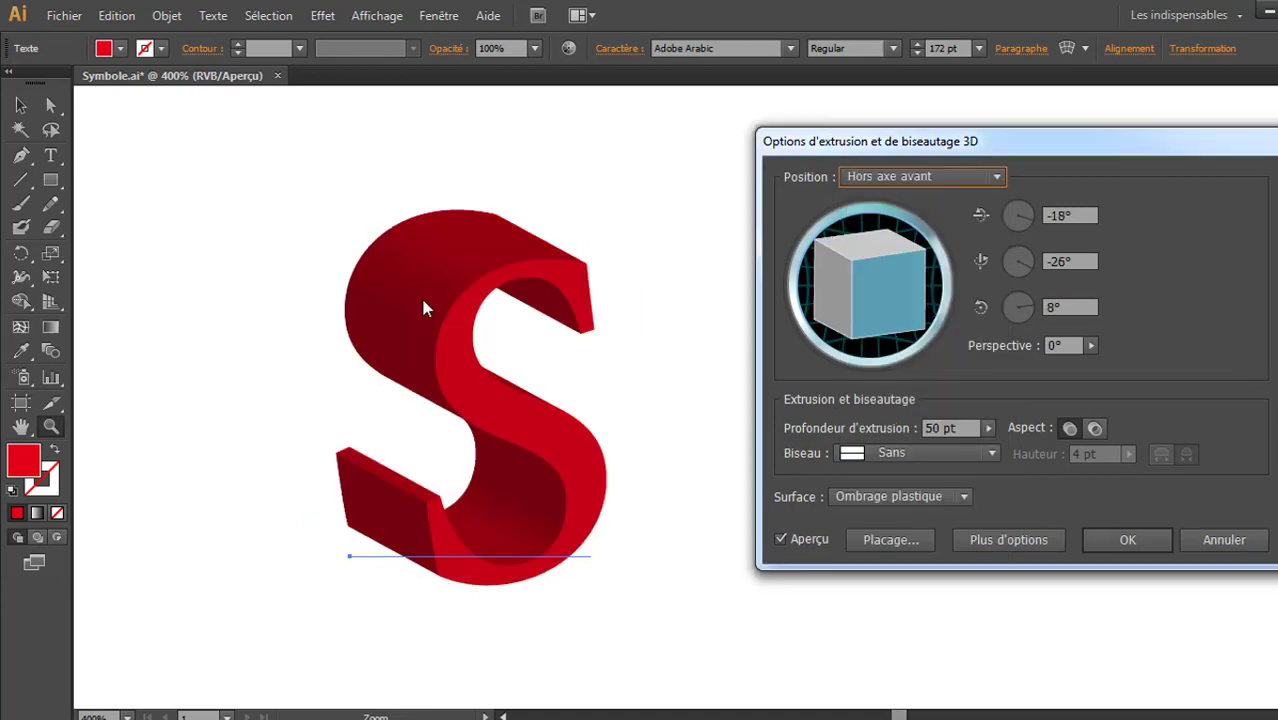
pyautogui.moveTo(899, 294); pyautogui.dragTo(860, 280)
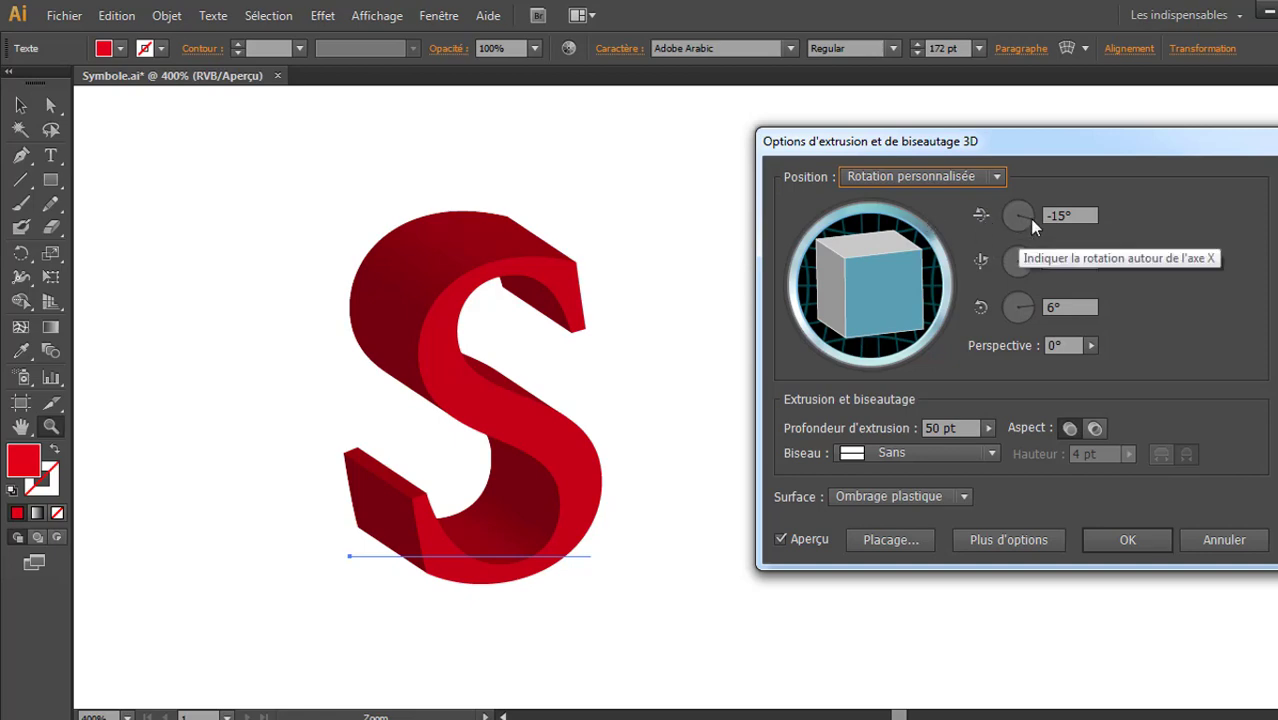
# Rotate the S around its X axis alone, first to about 153° and back to about -27°.
pyautogui.moveTo(1029, 218); pyautogui.dragTo(979, 214)
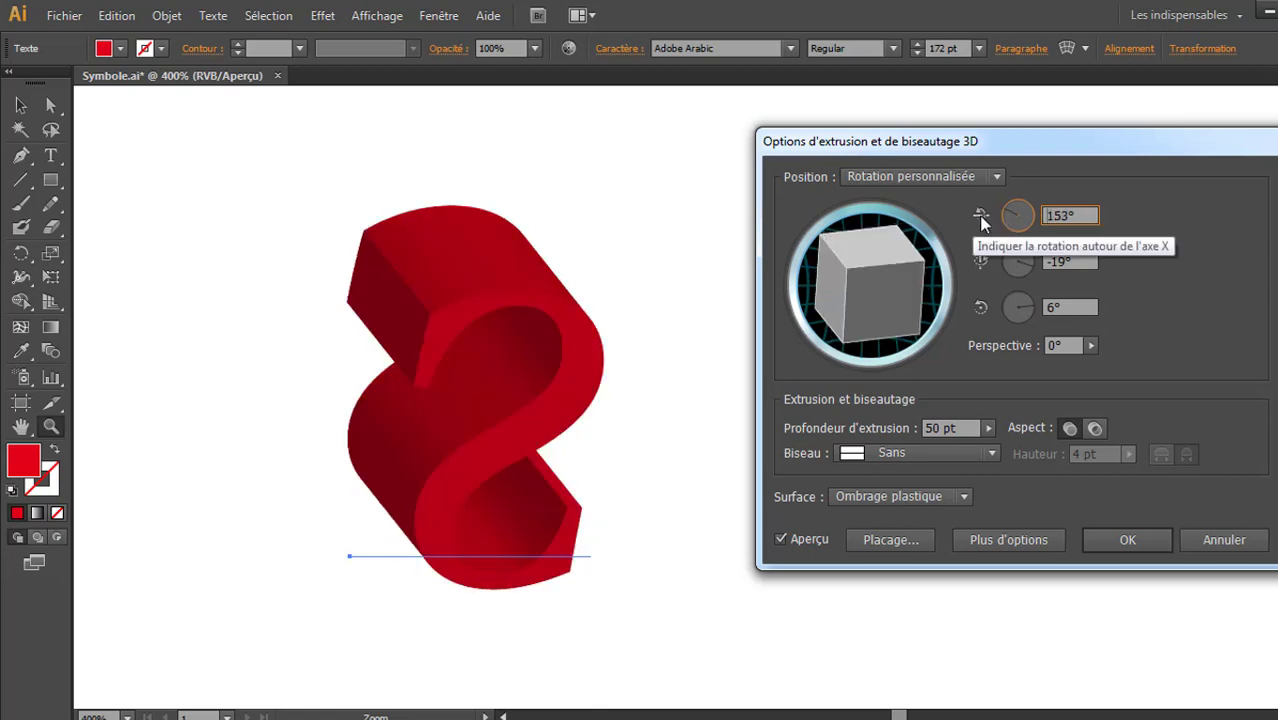
pyautogui.click(1022, 212)
pyautogui.moveTo(1021, 212); pyautogui.dragTo(1030, 222)
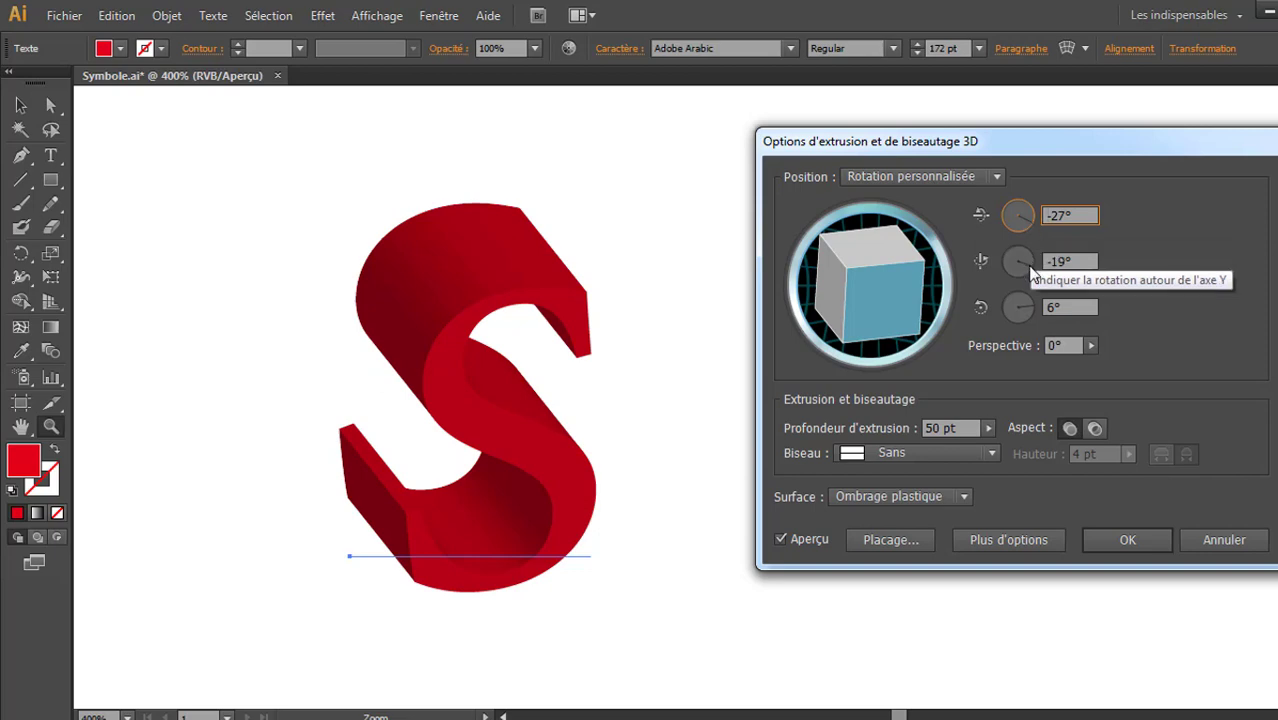
# Rotate the S around its Y and Z axes and freely with the cube, ending at about 10°, 16° and 164°.
pyautogui.moveTo(1028, 271); pyautogui.dragTo(1002, 298)
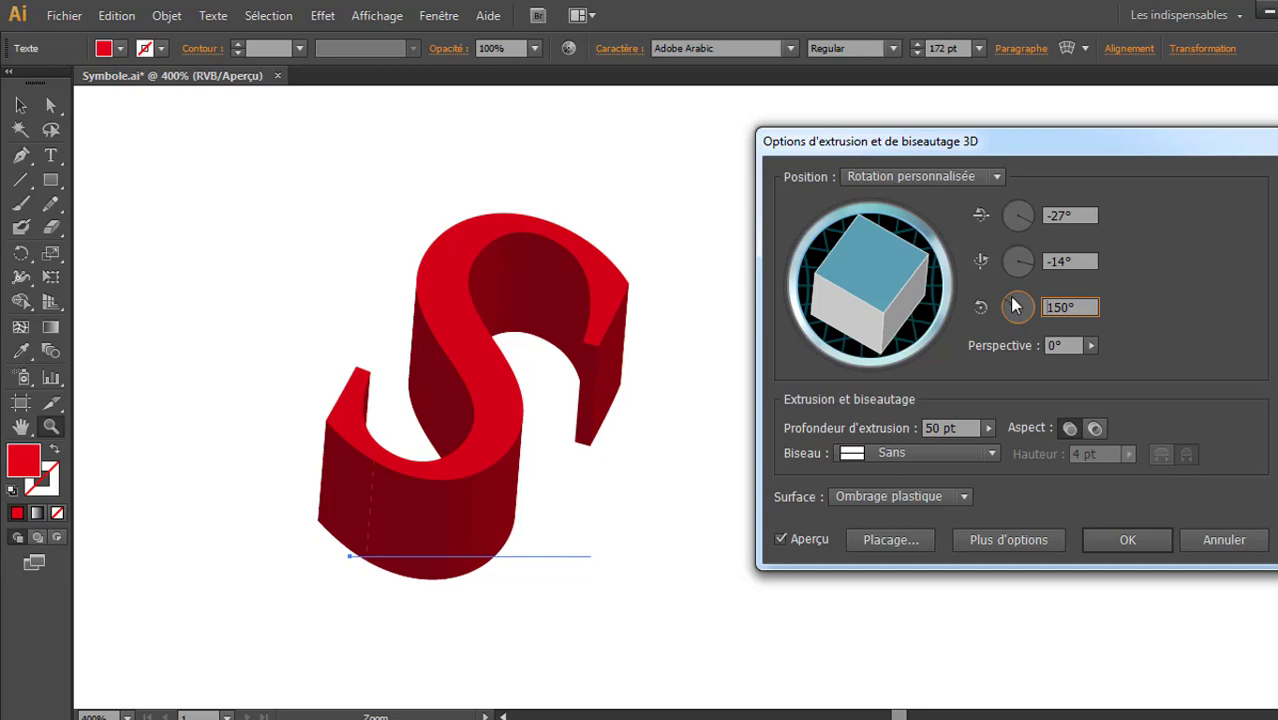
pyautogui.moveTo(1019, 265); pyautogui.dragTo(1023, 269)
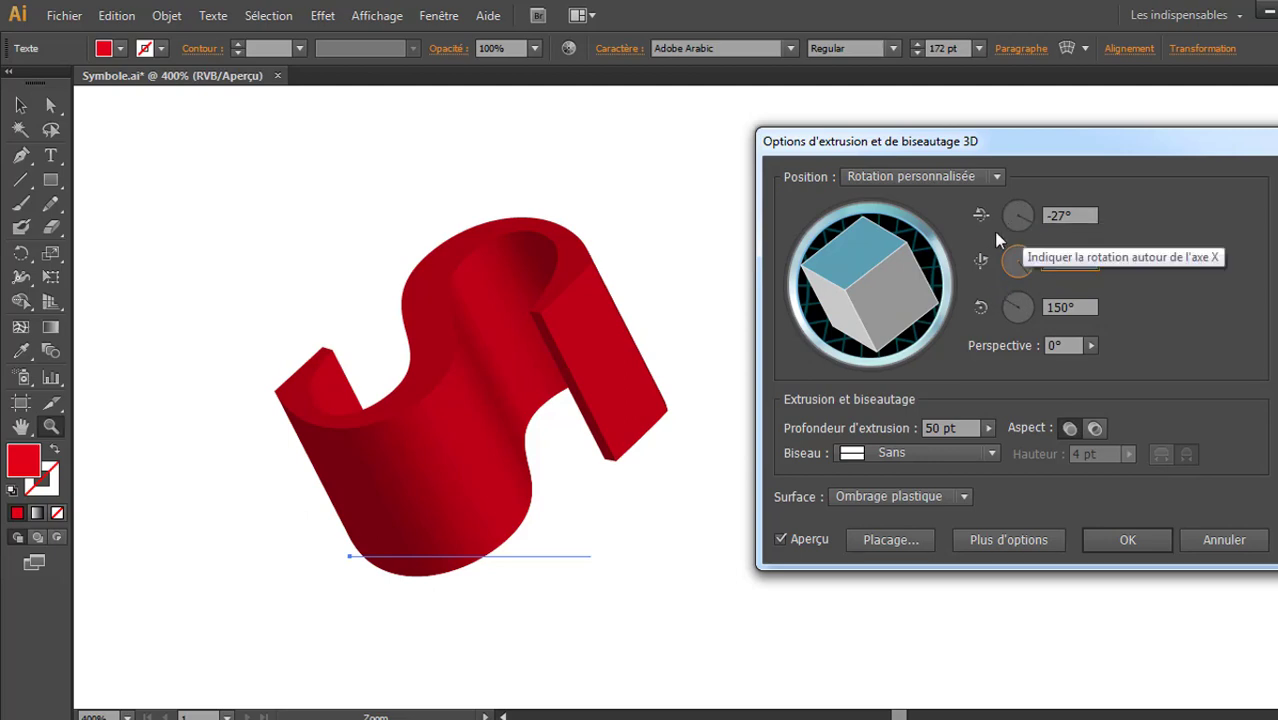
pyautogui.moveTo(855, 265)
pyautogui.mouseDown()
pyautogui.moveTo(883, 277)
pyautogui.moveTo(897, 310)
pyautogui.moveTo(904, 290)
pyautogui.mouseUp()
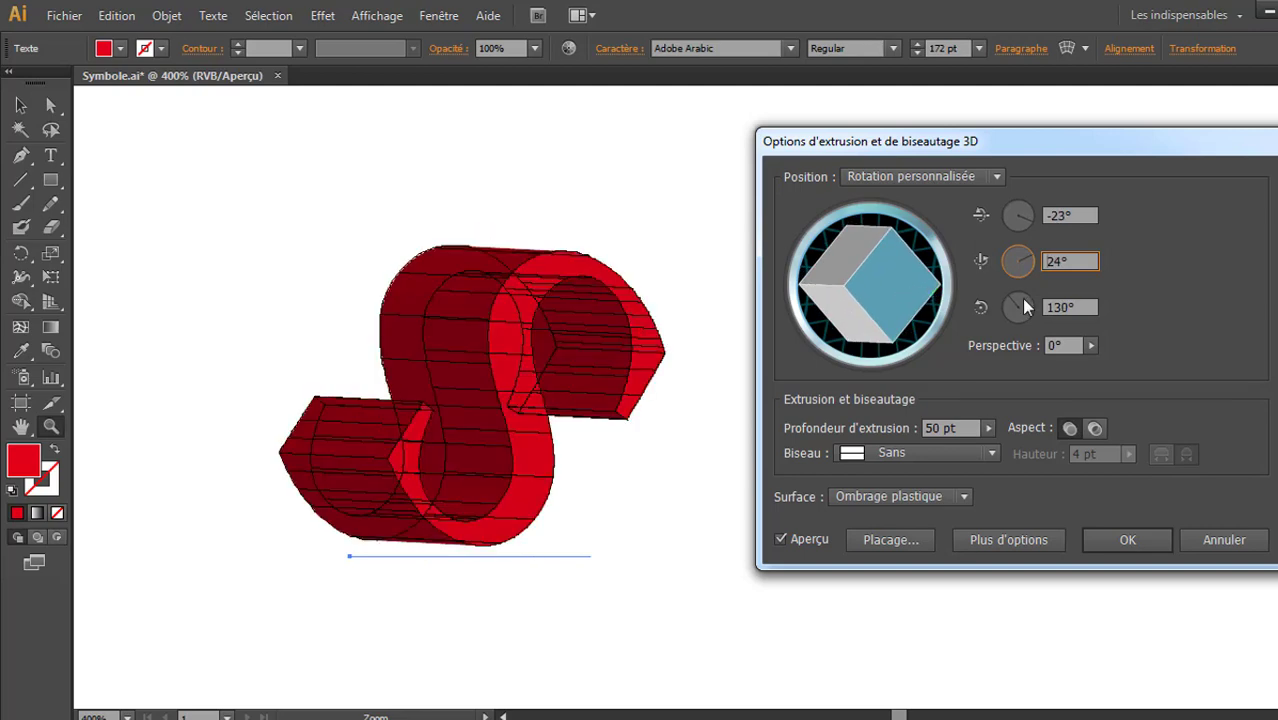
pyautogui.moveTo(892, 292)
pyautogui.mouseDown()
pyautogui.moveTo(846, 251)
pyautogui.moveTo(880, 303)
pyautogui.moveTo(870, 300)
pyautogui.moveTo(884, 302)
pyautogui.moveTo(893, 268)
pyautogui.moveTo(859, 283)
pyautogui.moveTo(901, 297)
pyautogui.moveTo(876, 303)
pyautogui.moveTo(870, 288)
pyautogui.moveTo(881, 289)
pyautogui.mouseUp()
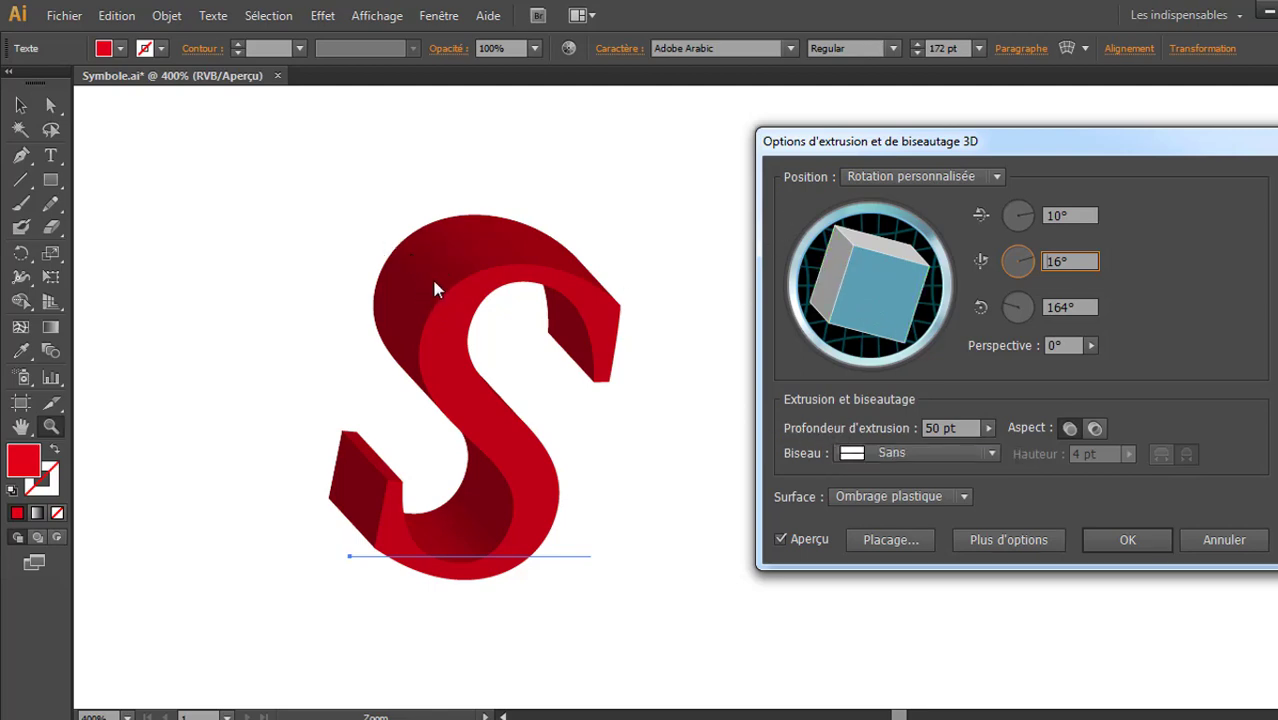
# Lower the S's extrusion depth to 11 pt and rotate it freely to about 10°, 30° and 166°.
pyautogui.click(988, 432)
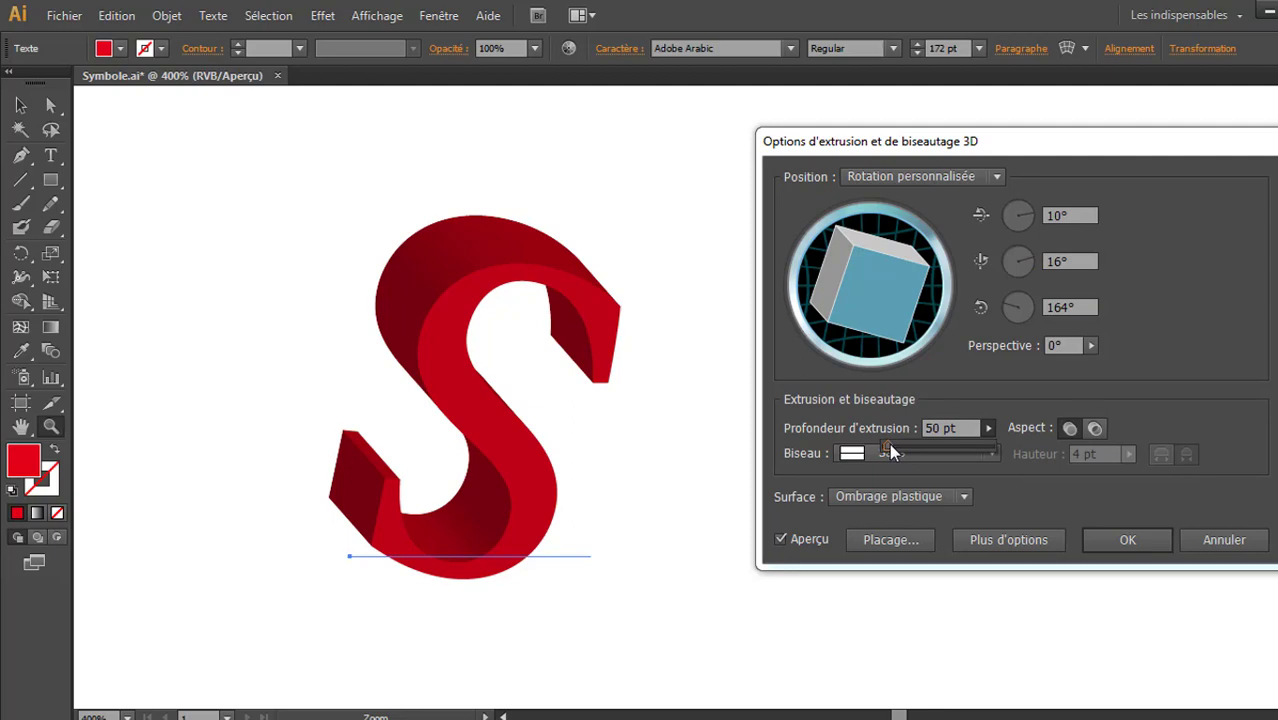
pyautogui.click(940, 429)
pyautogui.press('Down')
pyautogui.press('Down')
pyautogui.press('Down')
pyautogui.press('Down')
pyautogui.press('Down')
pyautogui.press('Down')
pyautogui.press('Down')
pyautogui.press('Down')
pyautogui.press('Down')
pyautogui.press('Down')
pyautogui.press('Down')
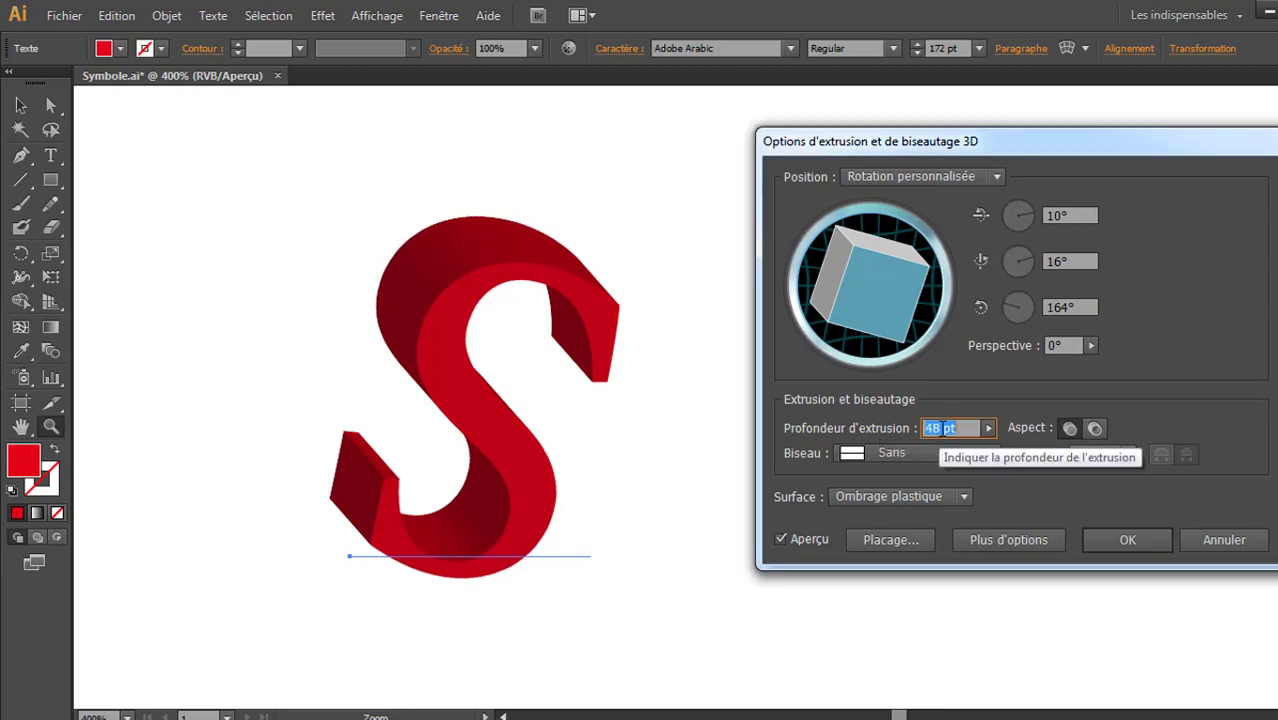
pyautogui.press('Down')
pyautogui.press('Down')
pyautogui.press('Down')
pyautogui.press('Down')
pyautogui.press('Down')
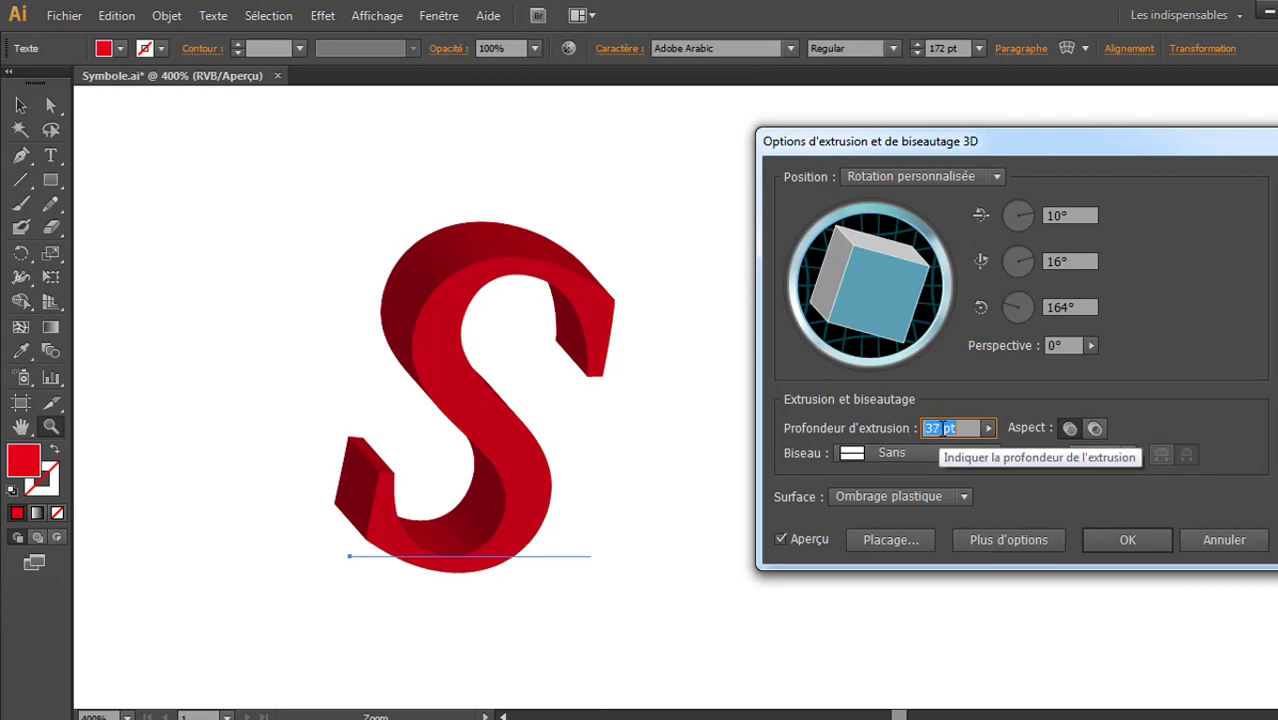
pyautogui.press('Down')
pyautogui.press('Down')
pyautogui.press('Down')
pyautogui.press('Down')
pyautogui.press('Down')
pyautogui.press('Down')
pyautogui.press('Down')
pyautogui.press('Down')
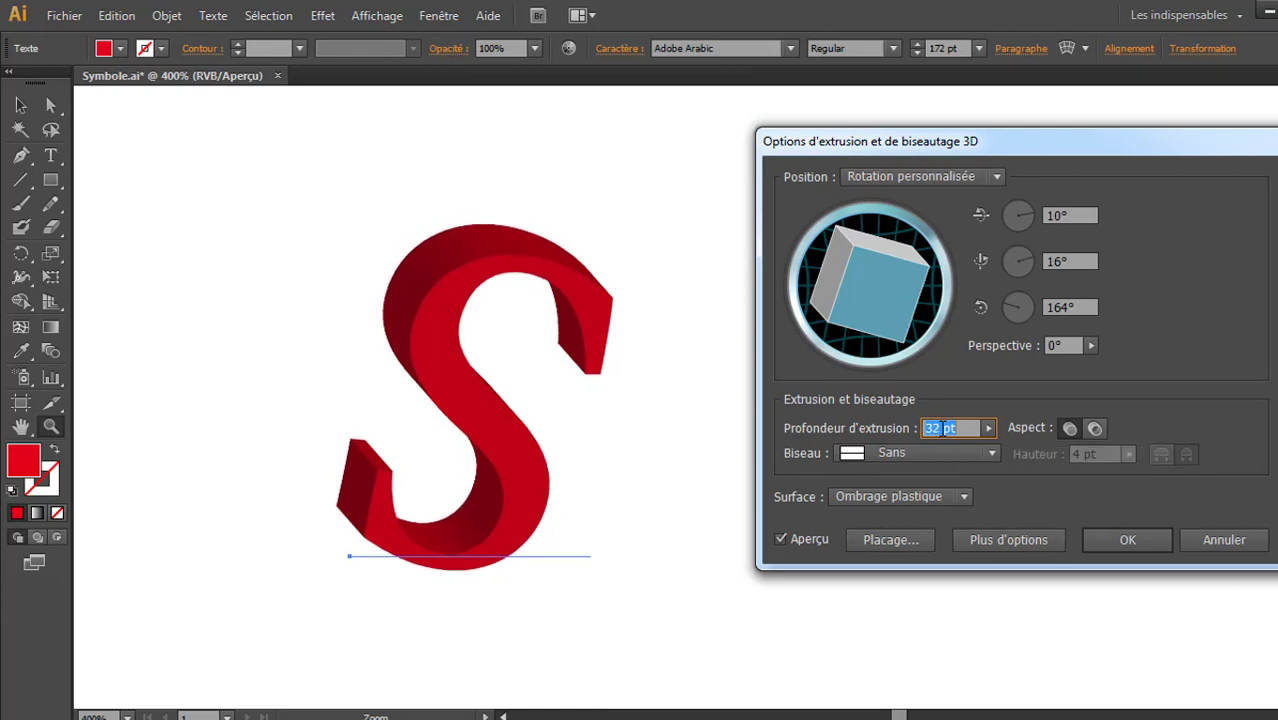
pyautogui.press('Down')
pyautogui.press('Down')
pyautogui.press('Down')
pyautogui.press('Down')
pyautogui.press('Down')
pyautogui.press('Down')
pyautogui.press('Down')
pyautogui.press('Down')
pyautogui.press('Down')
pyautogui.press('Down')
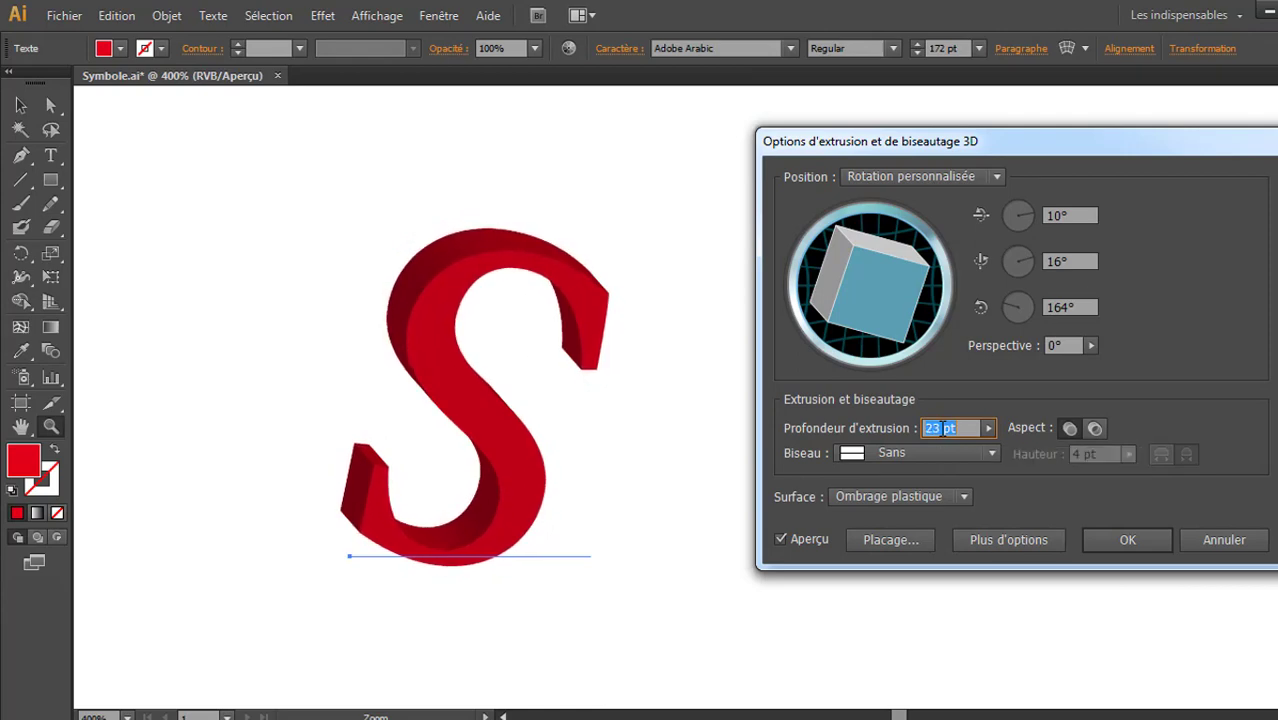
pyautogui.press('Down')
pyautogui.press('Down')
pyautogui.press('Down')
pyautogui.press('Down')
pyautogui.press('Down')
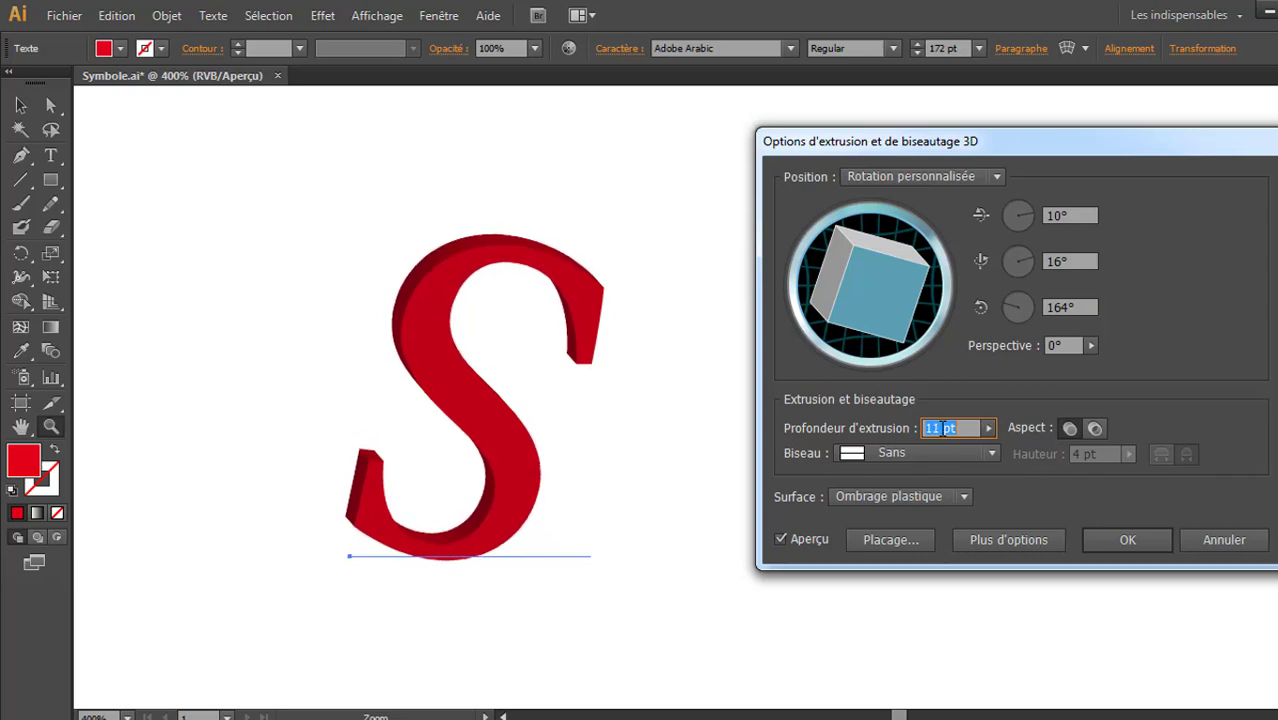
pyautogui.moveTo(864, 306); pyautogui.dragTo(877, 301)
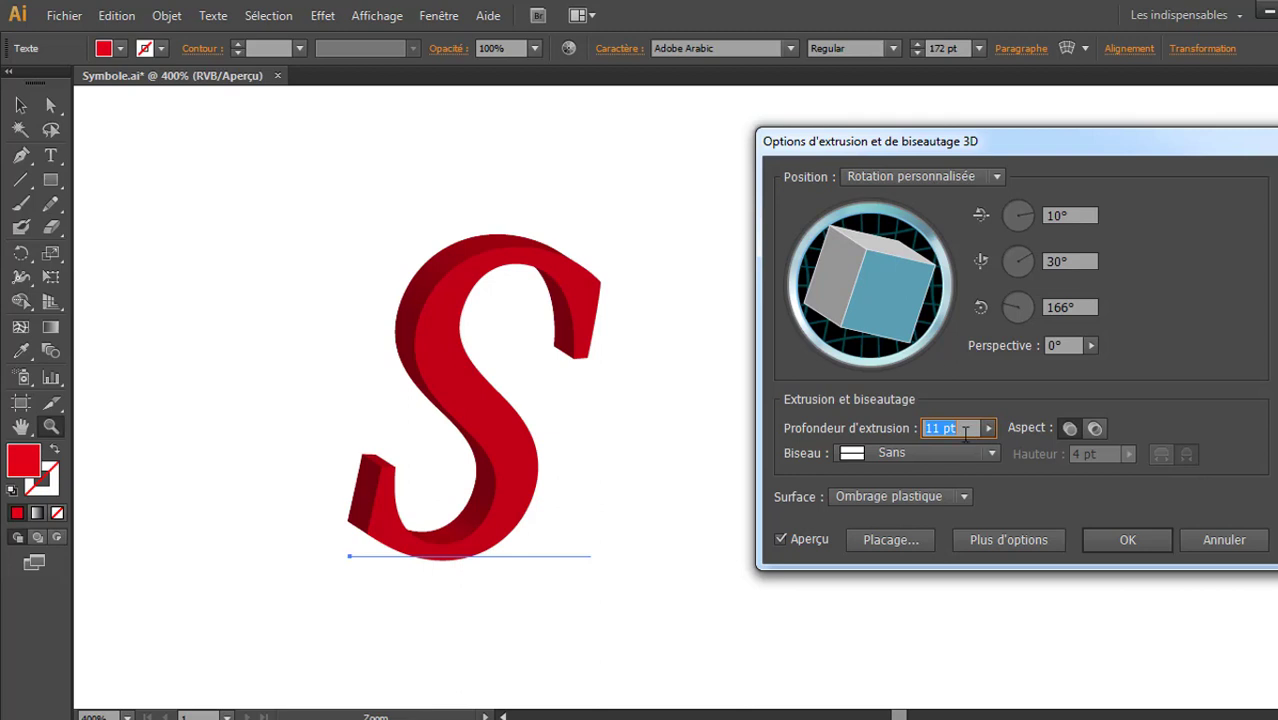
# Raise the S's extrusion depth to 79 pt, rotate it freely to about 6°, 14° and 159°, and apply the effect.
pyautogui.press('Up')
pyautogui.press('Up')
pyautogui.press('Up')
pyautogui.press('Up')
pyautogui.press('Up')
pyautogui.press('Up')
pyautogui.press('Up')
pyautogui.press('Up')
pyautogui.press('Up')
pyautogui.press('Up')
pyautogui.press('Up')
pyautogui.press('Up')
pyautogui.press('Up')
pyautogui.press('Up')
pyautogui.press('Up')
pyautogui.press('Up')
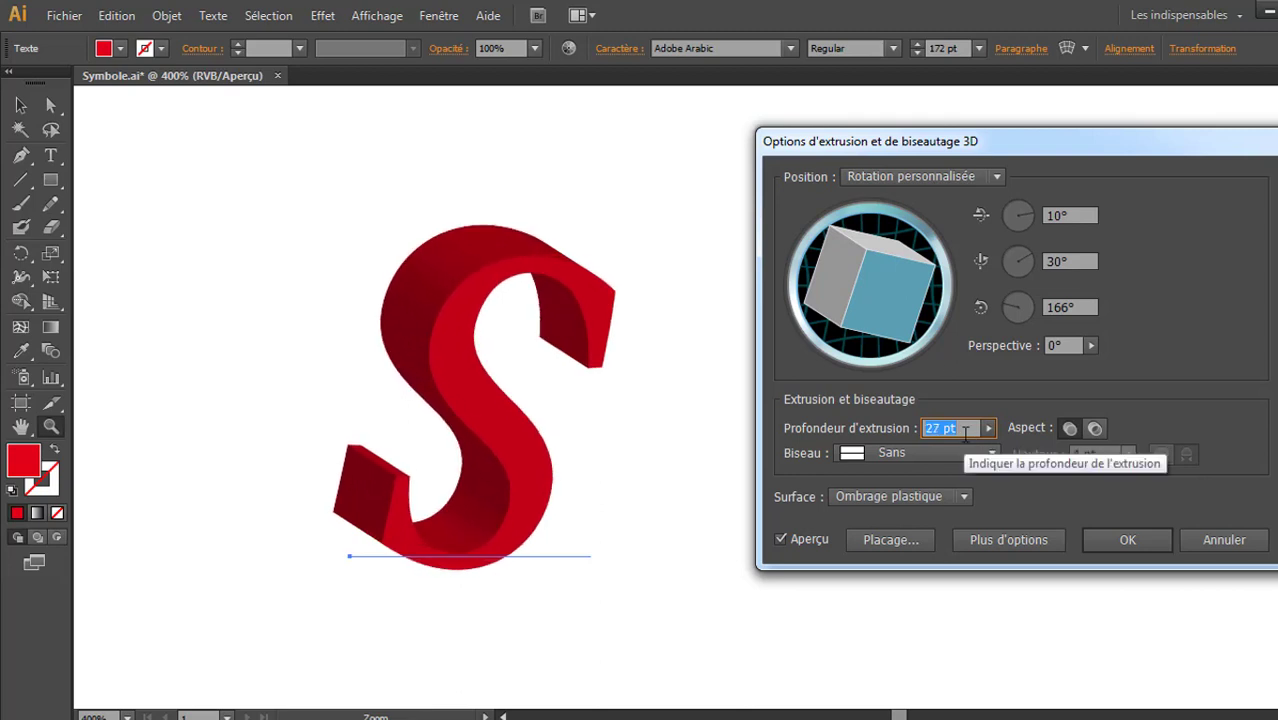
pyautogui.press('Up')
pyautogui.press('Up')
pyautogui.press('Up')
pyautogui.press('Up')
pyautogui.press('Up')
pyautogui.press('Up')
pyautogui.press('Up')
pyautogui.press('Up')
pyautogui.press('Up')
pyautogui.press('Up')
pyautogui.press('Up')
pyautogui.press('Up')
pyautogui.press('Up')
pyautogui.press('Up')
pyautogui.press('Up')
pyautogui.press('Up')
pyautogui.press('Up')
pyautogui.press('Up')
pyautogui.press('Up')
pyautogui.press('Up')
pyautogui.press('Up')
pyautogui.press('Up')
pyautogui.press('Up')
pyautogui.press('Up')
pyautogui.press('Up')
pyautogui.press('Up')
pyautogui.press('Up')
pyautogui.press('Up')
pyautogui.press('Up')
pyautogui.press('Up')
pyautogui.press('Up')
pyautogui.press('Up')
pyautogui.press('Up')
pyautogui.press('Up')
pyautogui.press('Up')
pyautogui.press('Up')
pyautogui.press('Up')
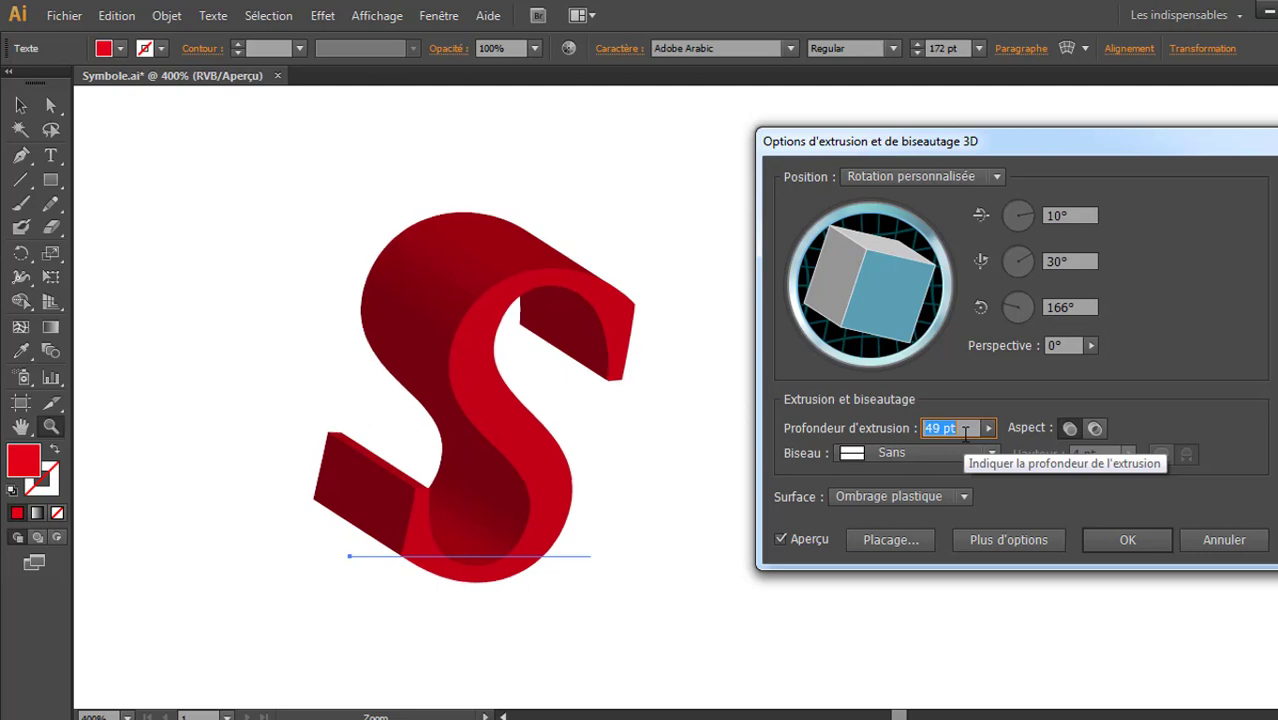
pyautogui.press('Up')
pyautogui.press('Up')
pyautogui.press('Up')
pyautogui.press('Up')
pyautogui.press('Up')
pyautogui.press('Up')
pyautogui.press('Up')
pyautogui.press('Up')
pyautogui.press('Up')
pyautogui.press('Up')
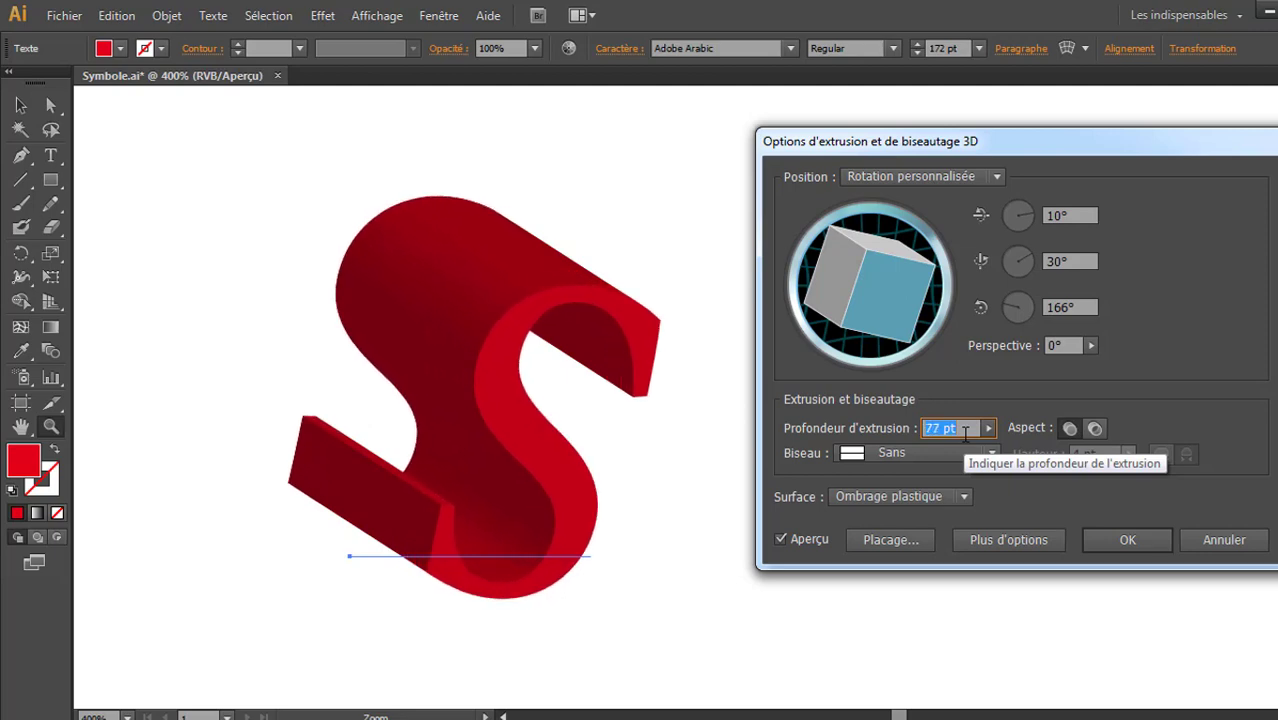
pyautogui.moveTo(881, 313); pyautogui.dragTo(862, 305)
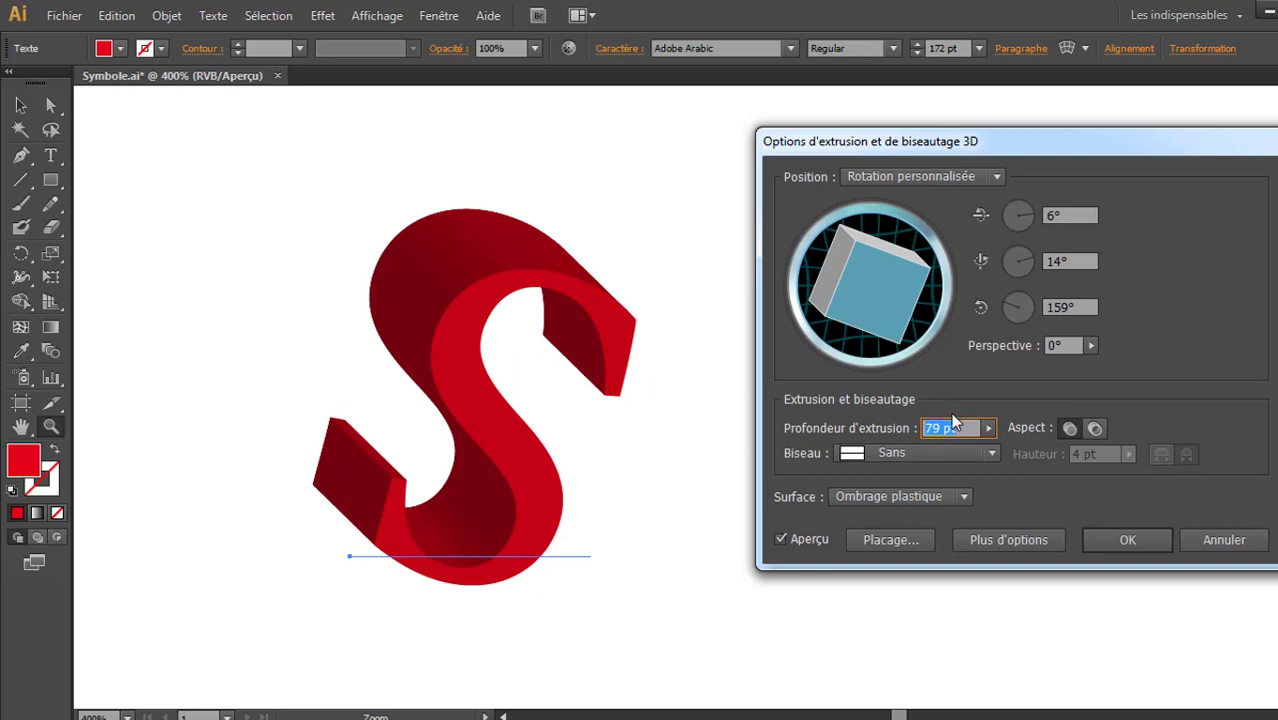
pyautogui.press('Return')
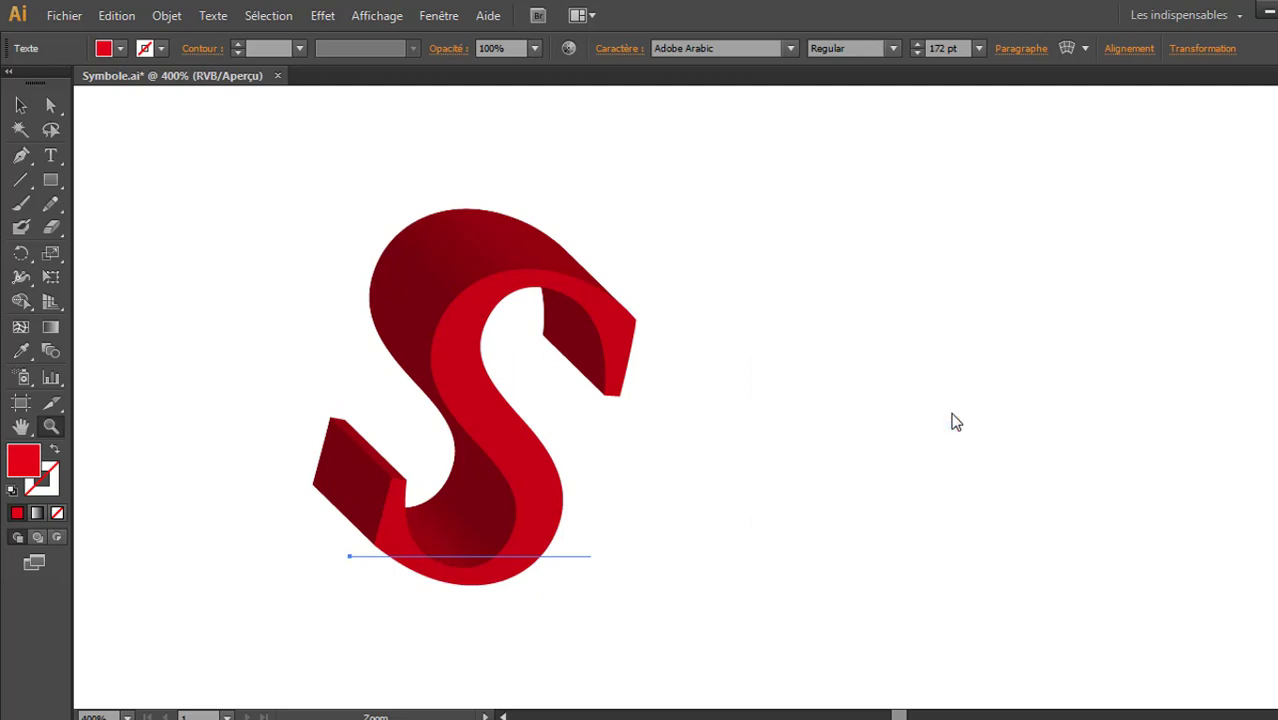
# Replace the 3D letter S with the letter D by editing its text.
pyautogui.click(21, 105)
pyautogui.click(445, 395)
pyautogui.click(838, 367)
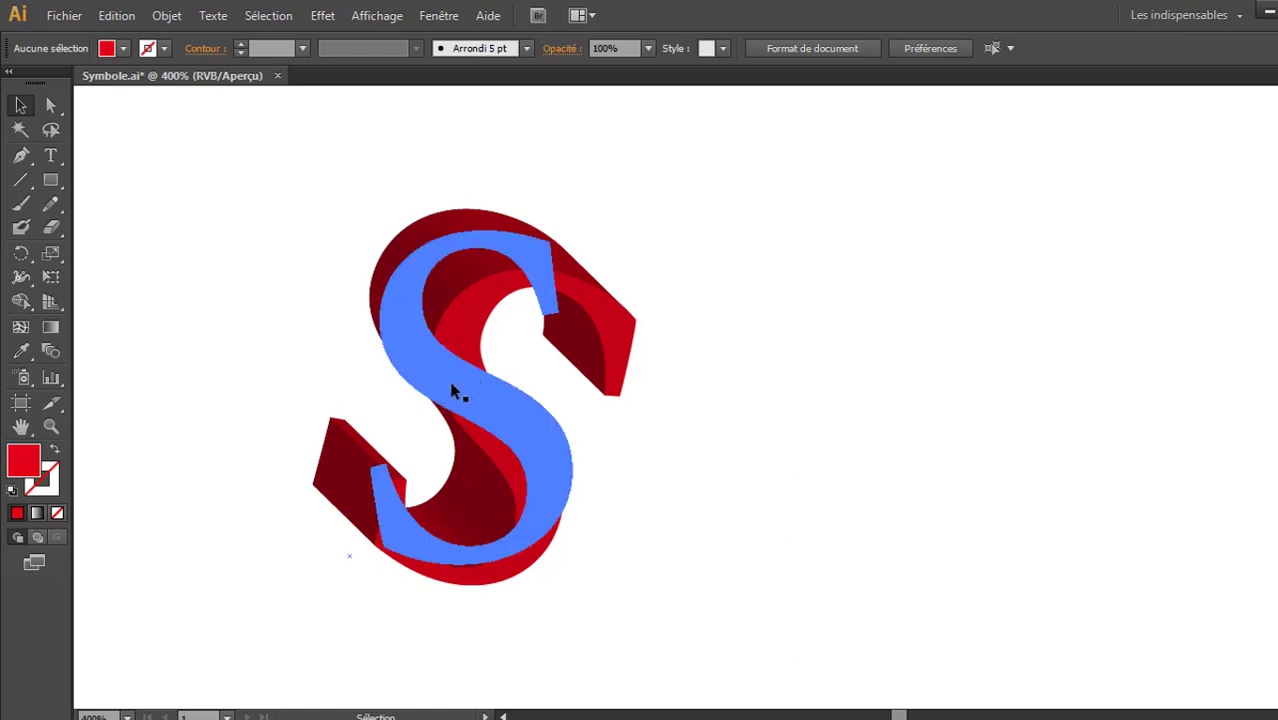
pyautogui.click(51, 153)
pyautogui.doubleClick(515, 348)
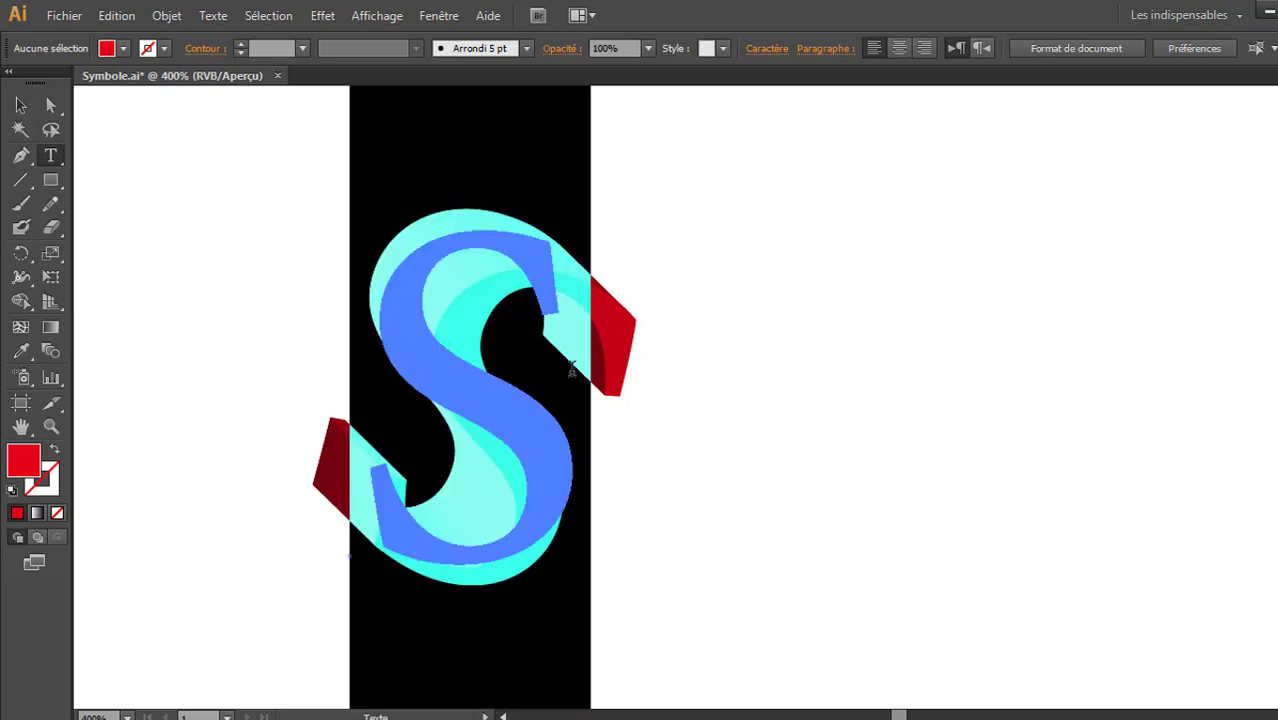
pyautogui.write('D')
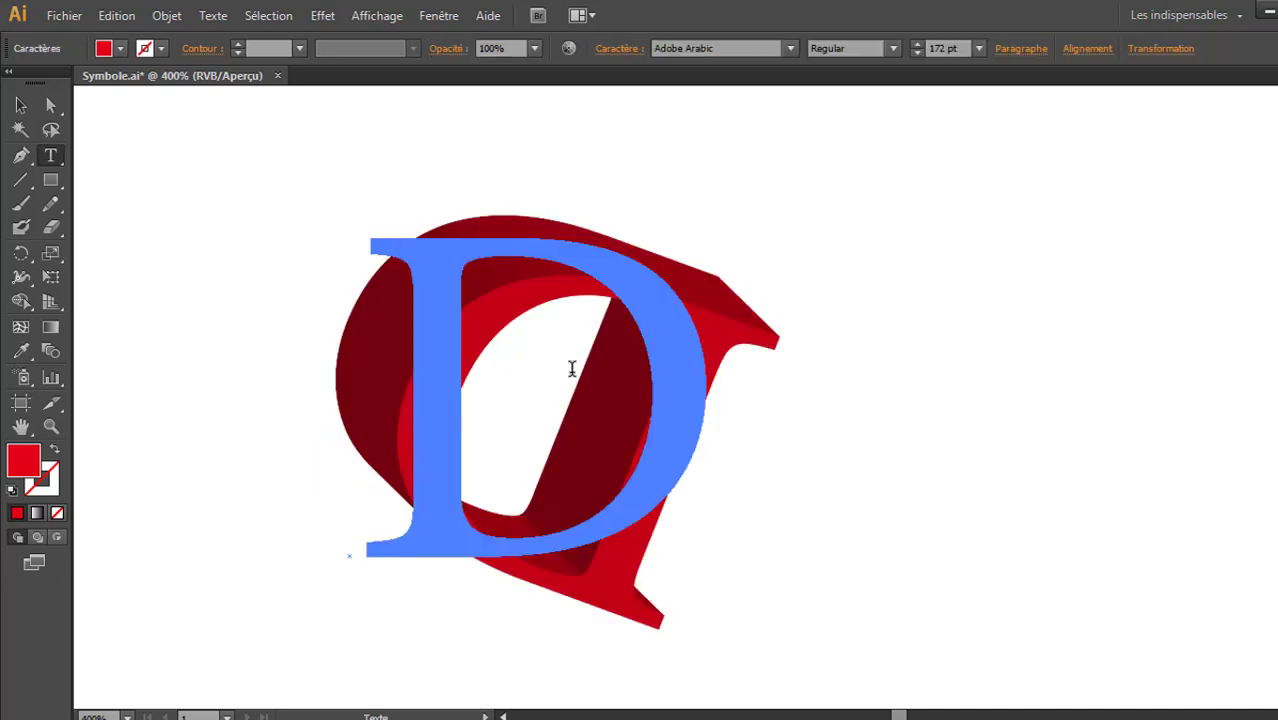
# Replace the text of the 3D letter with an A.
pyautogui.click(23, 106)
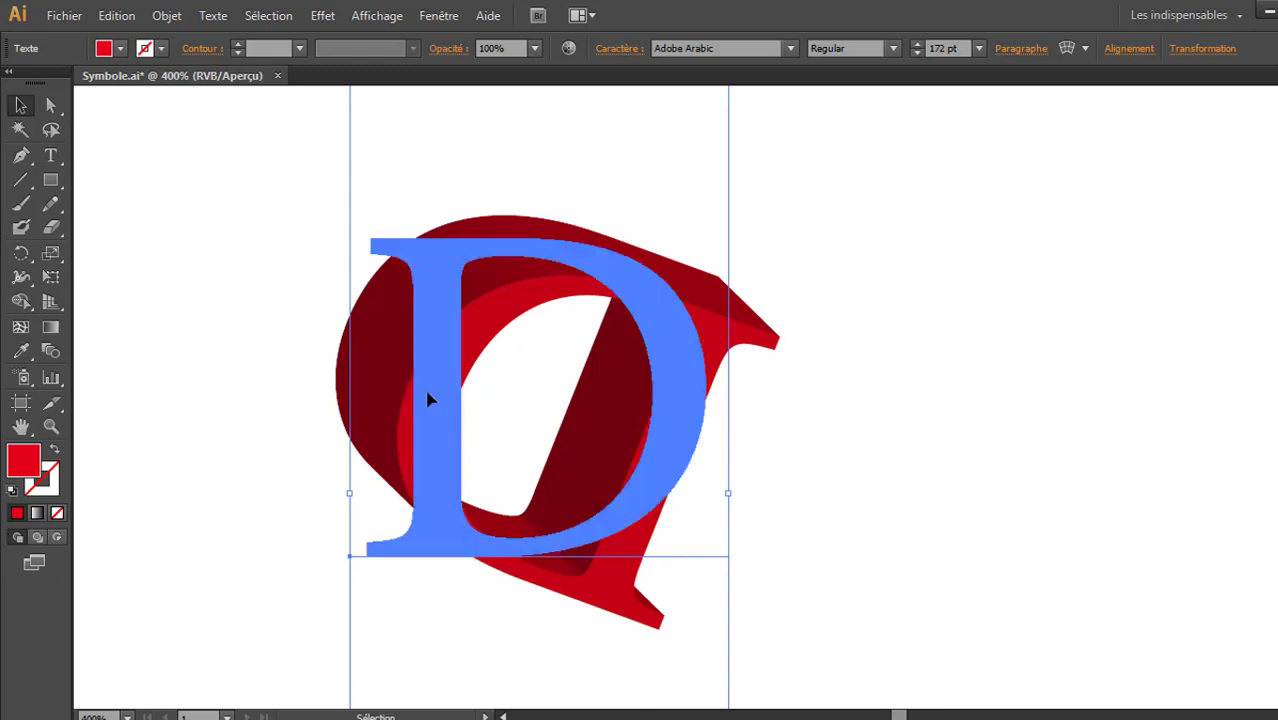
pyautogui.click(51, 155)
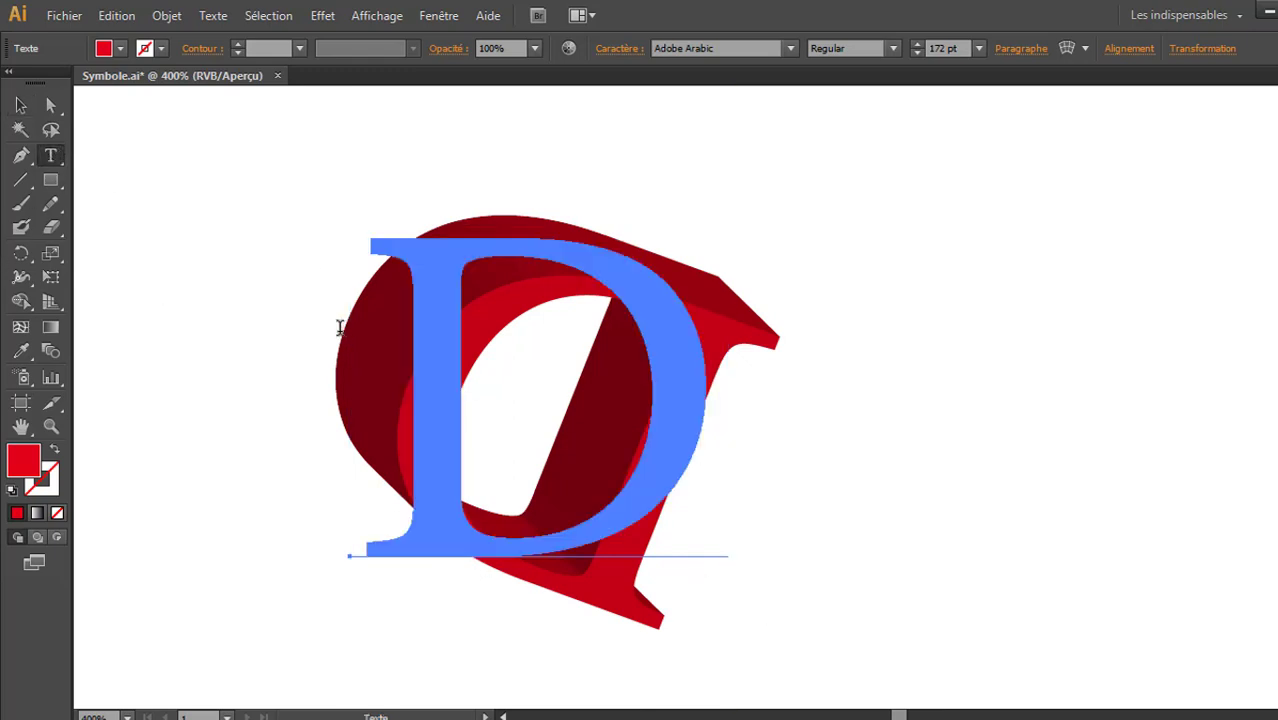
pyautogui.doubleClick(664, 366)
pyautogui.write('A')
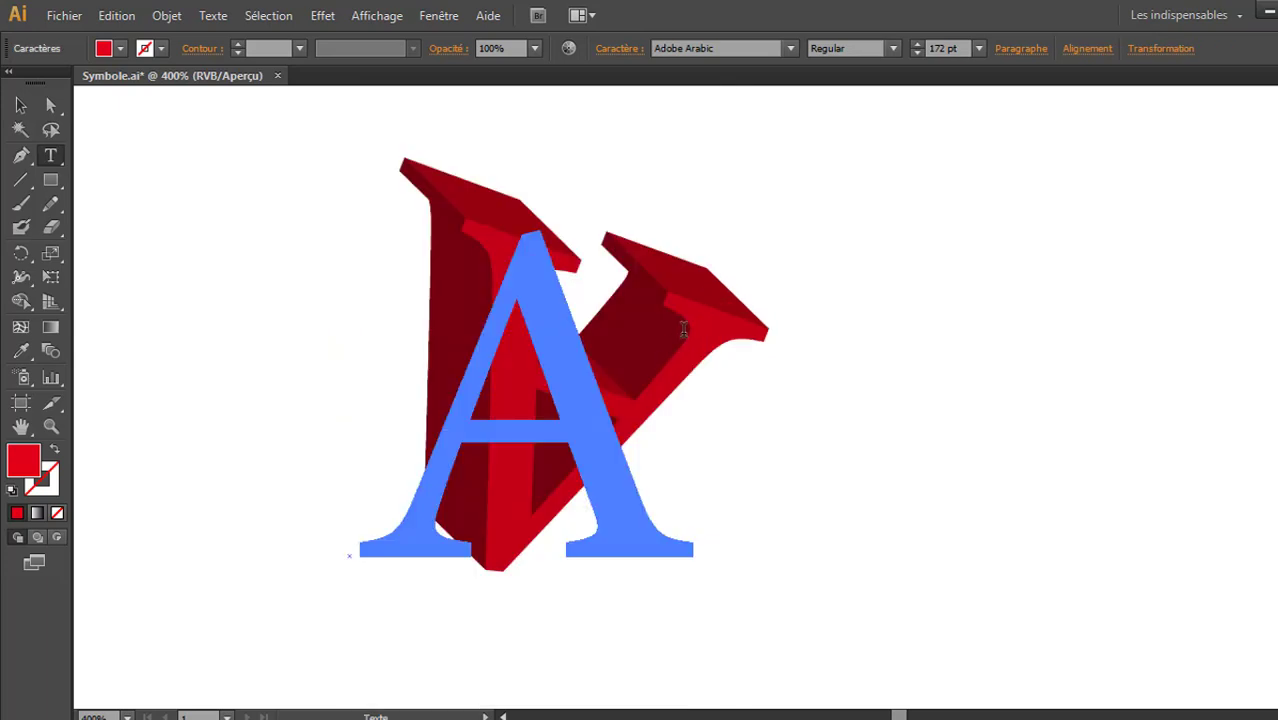
# Try to change the A's fill to the dark blue swatch.
pyautogui.click(119, 50)
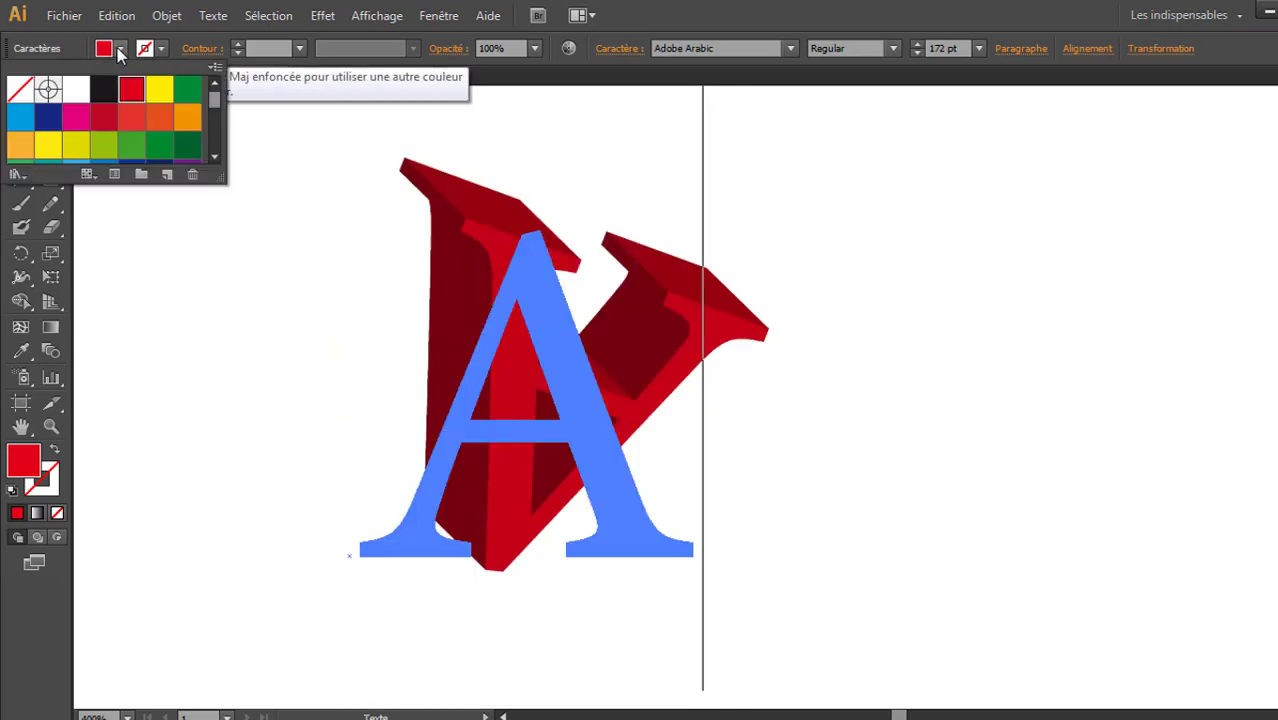
pyautogui.click(48, 120)
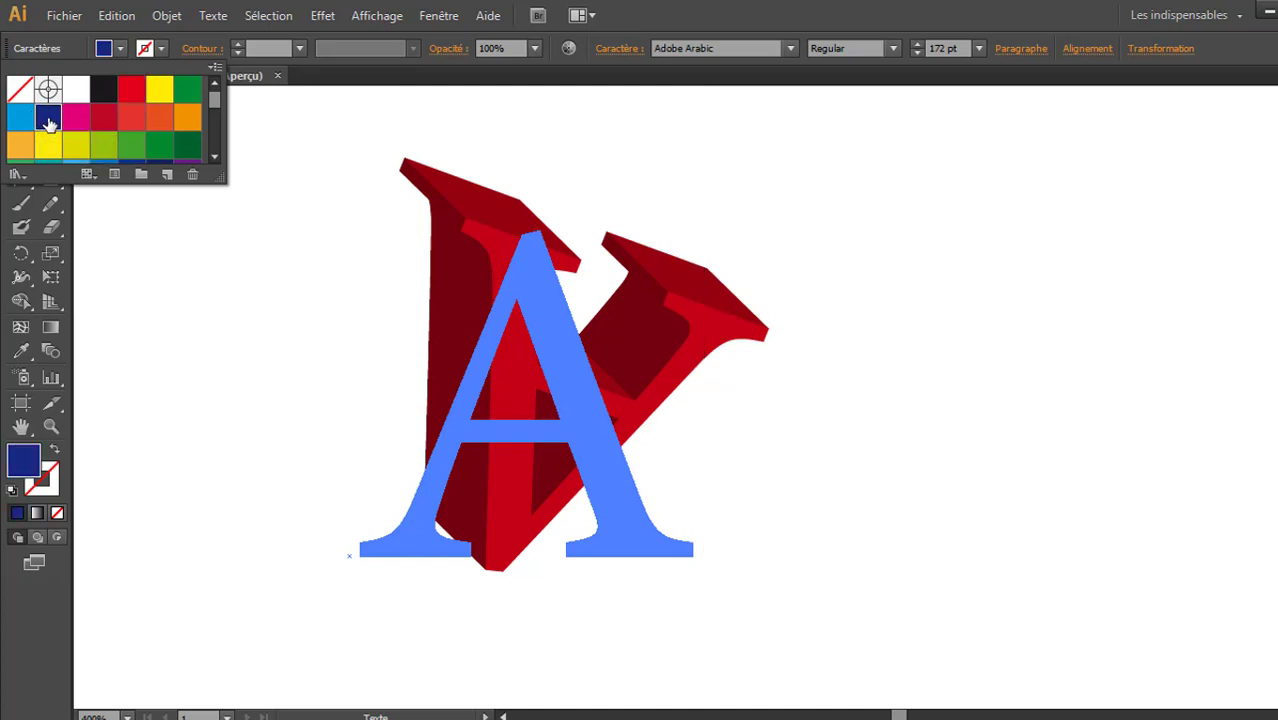
pyautogui.click(704, 17)
pyautogui.click(20, 105)
pyautogui.click(562, 352)
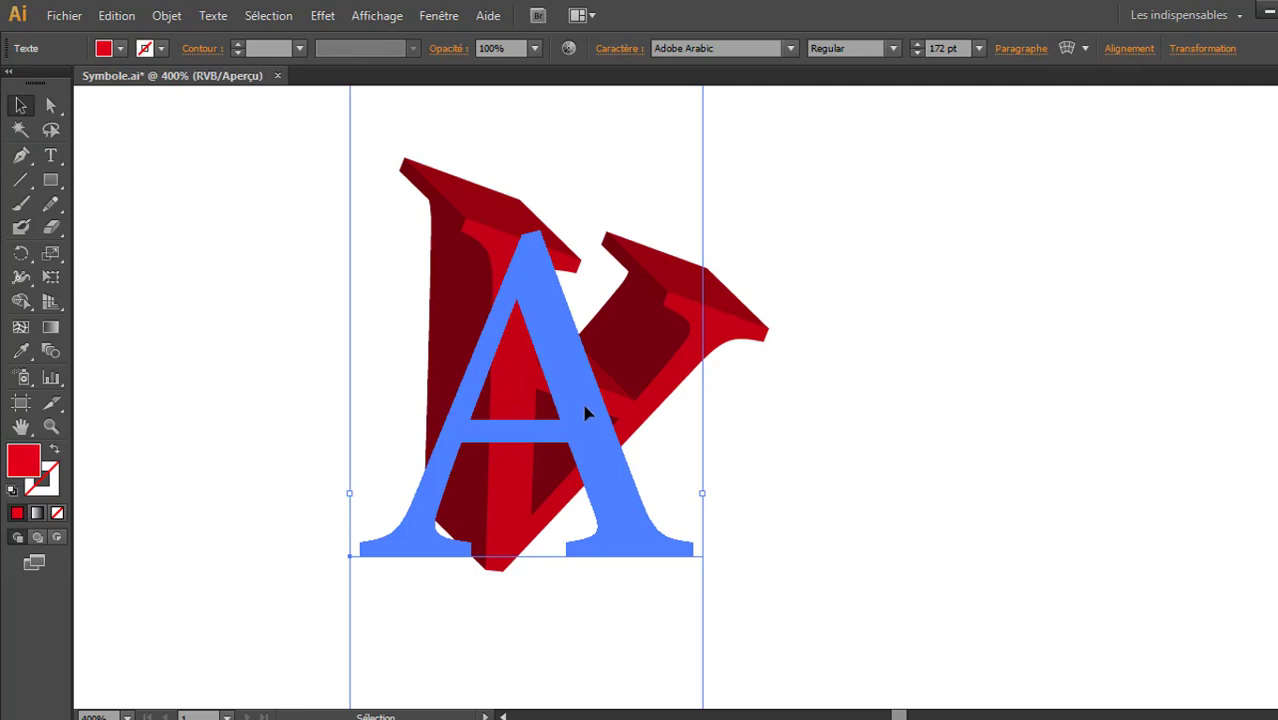
# Select the A as text and change its fill to the light blue swatch.
pyautogui.click(50, 155)
pyautogui.moveTo(378, 342); pyautogui.dragTo(616, 394)
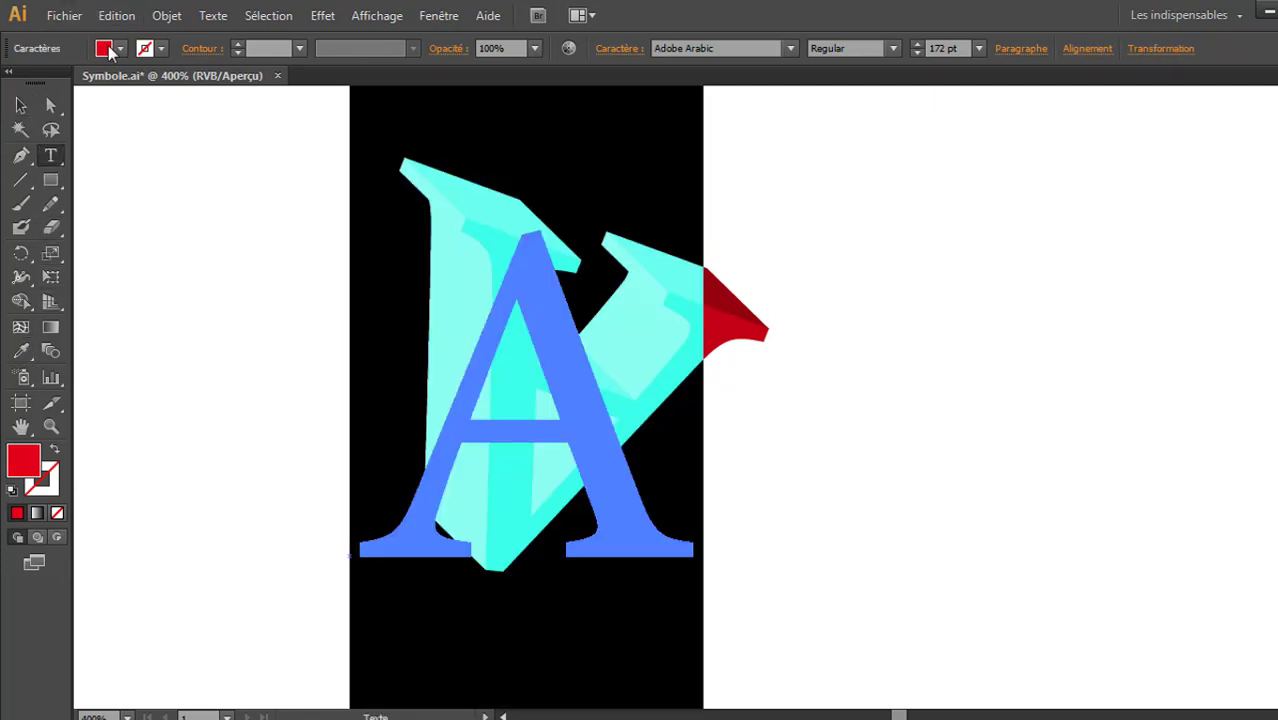
pyautogui.click(120, 48)
pyautogui.click(20, 117)
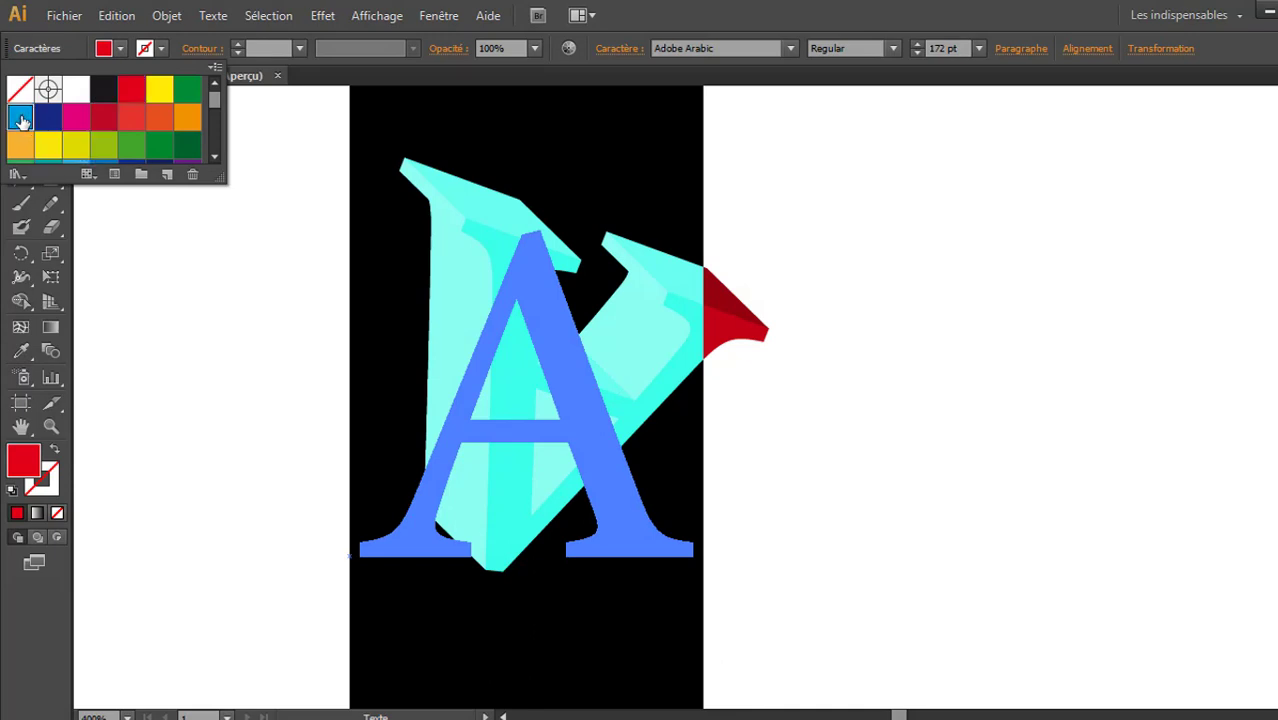
pyautogui.click(815, 12)
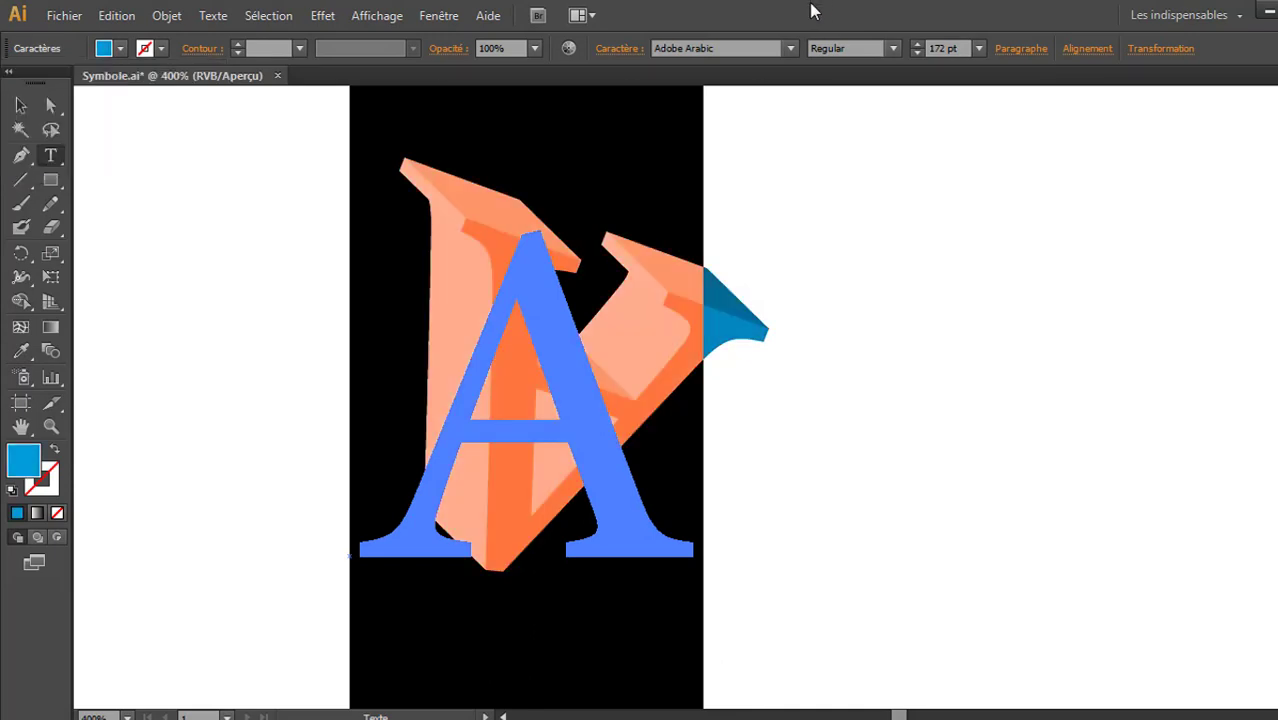
pyautogui.click(18, 107)
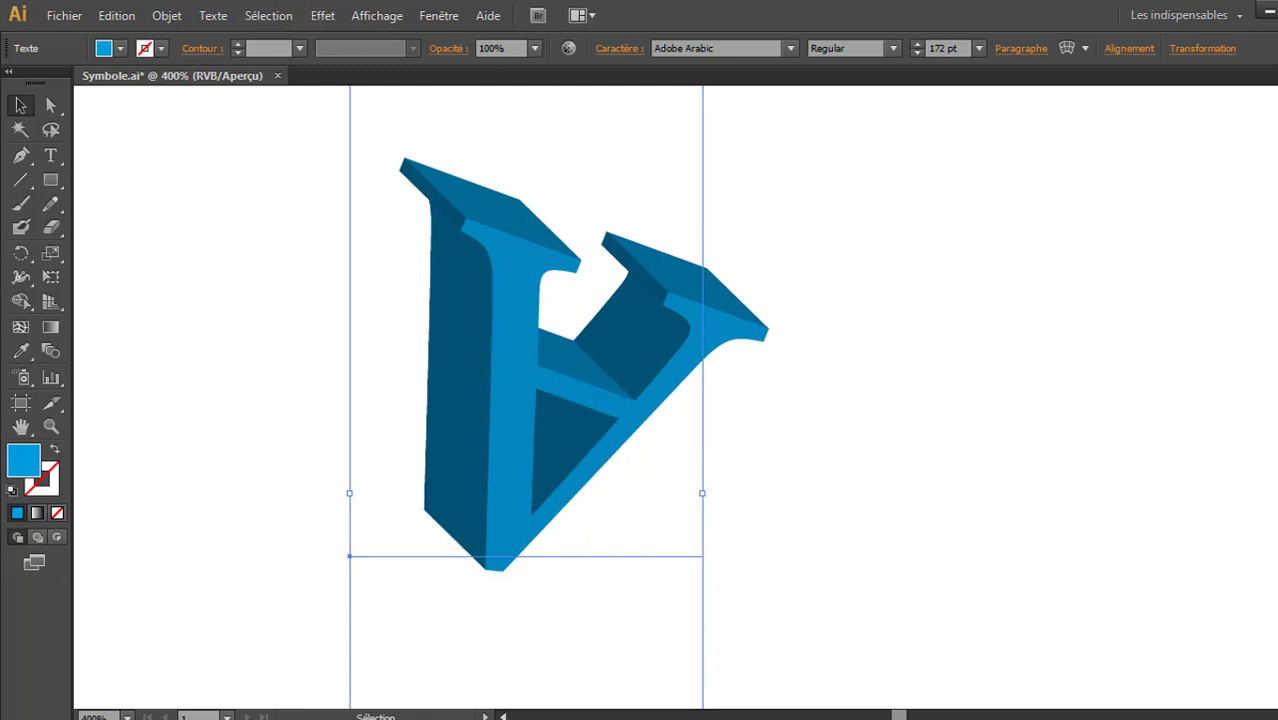
# Reopen the A's 3D extrusion effect with preview, set the Hors axe avant position and rotate it to about -7°, -15° and 0°.
pyautogui.hotkey('shift', 'F6')
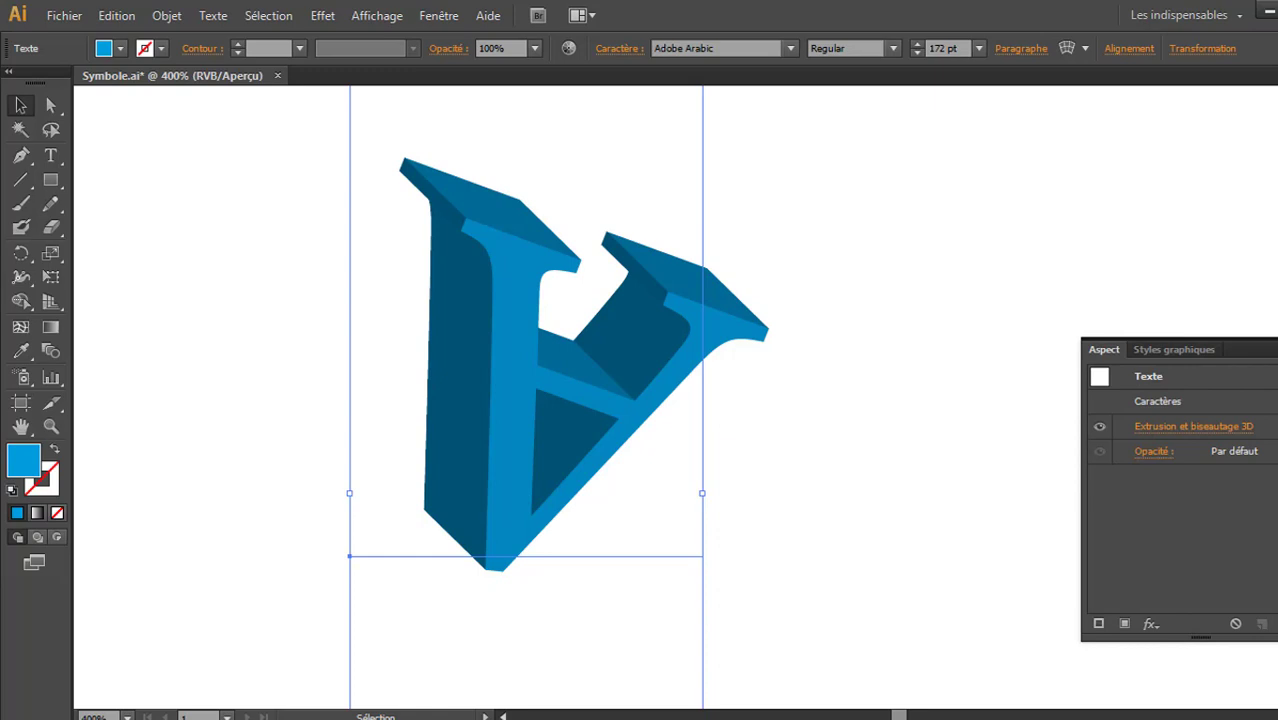
pyautogui.click(1210, 430)
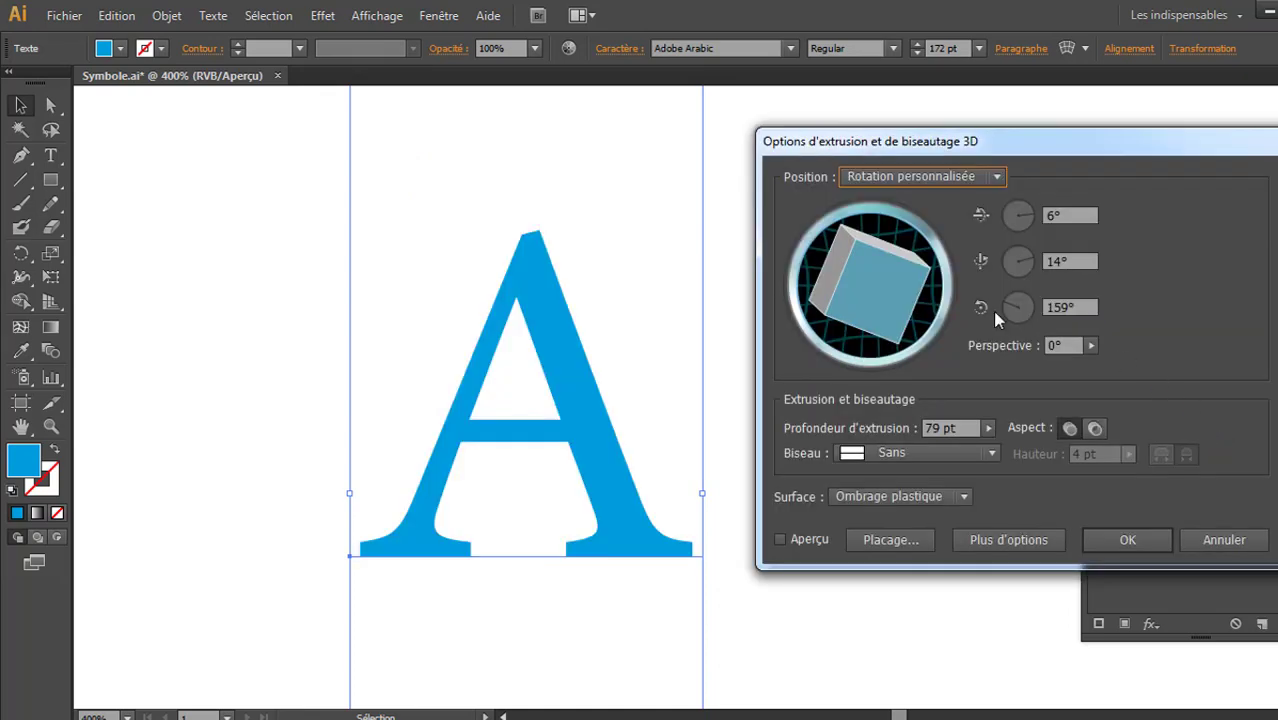
pyautogui.click(797, 536)
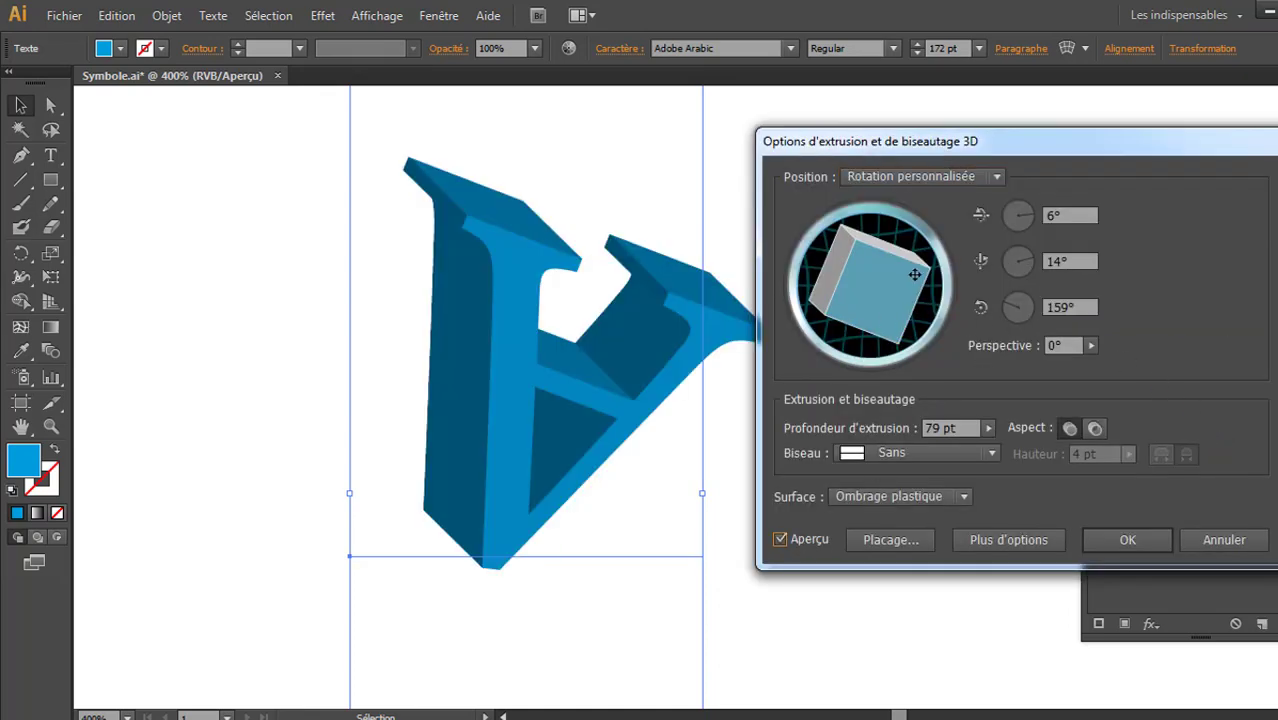
pyautogui.click(938, 178)
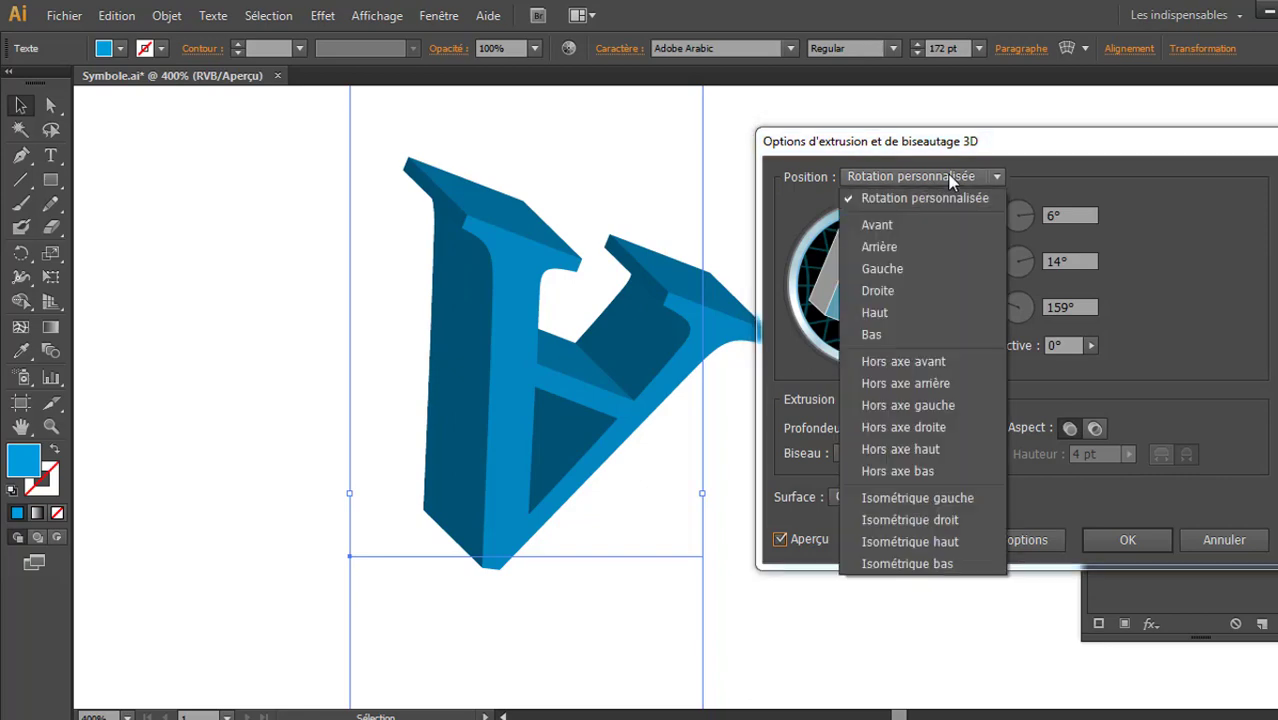
pyautogui.click(956, 362)
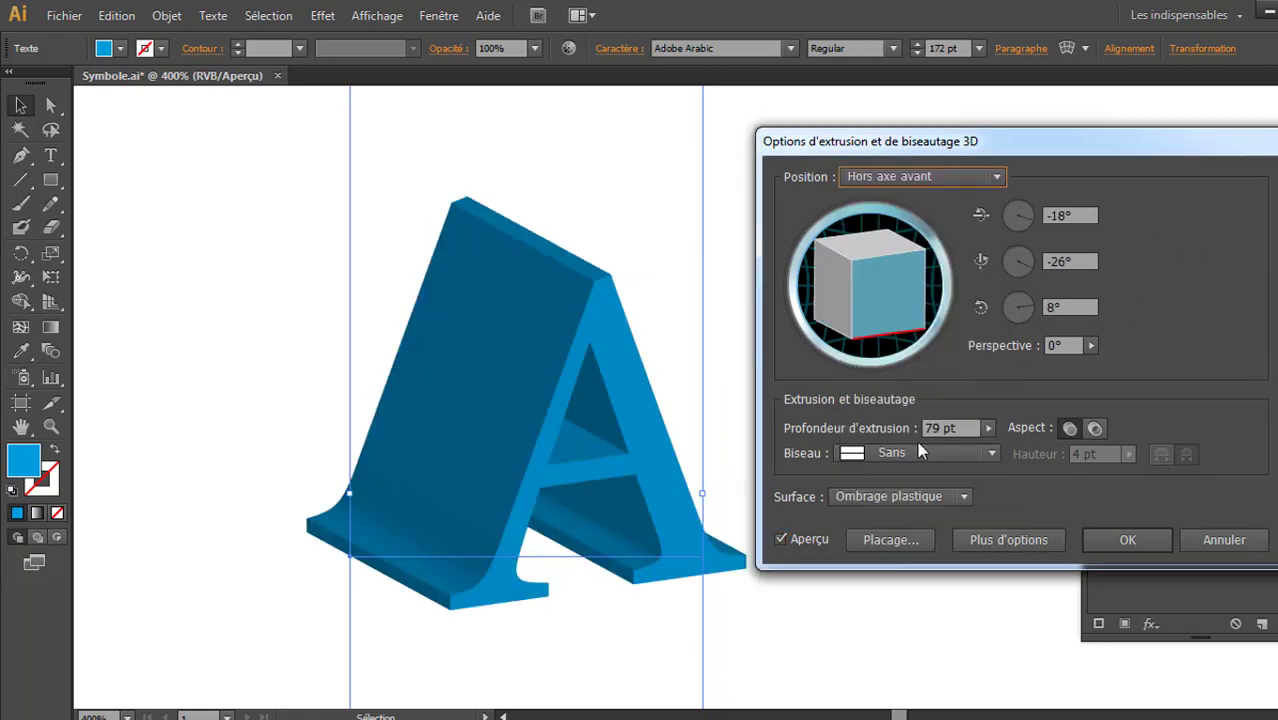
pyautogui.moveTo(894, 307)
pyautogui.mouseDown()
pyautogui.moveTo(862, 302)
pyautogui.moveTo(875, 301)
pyautogui.mouseUp()
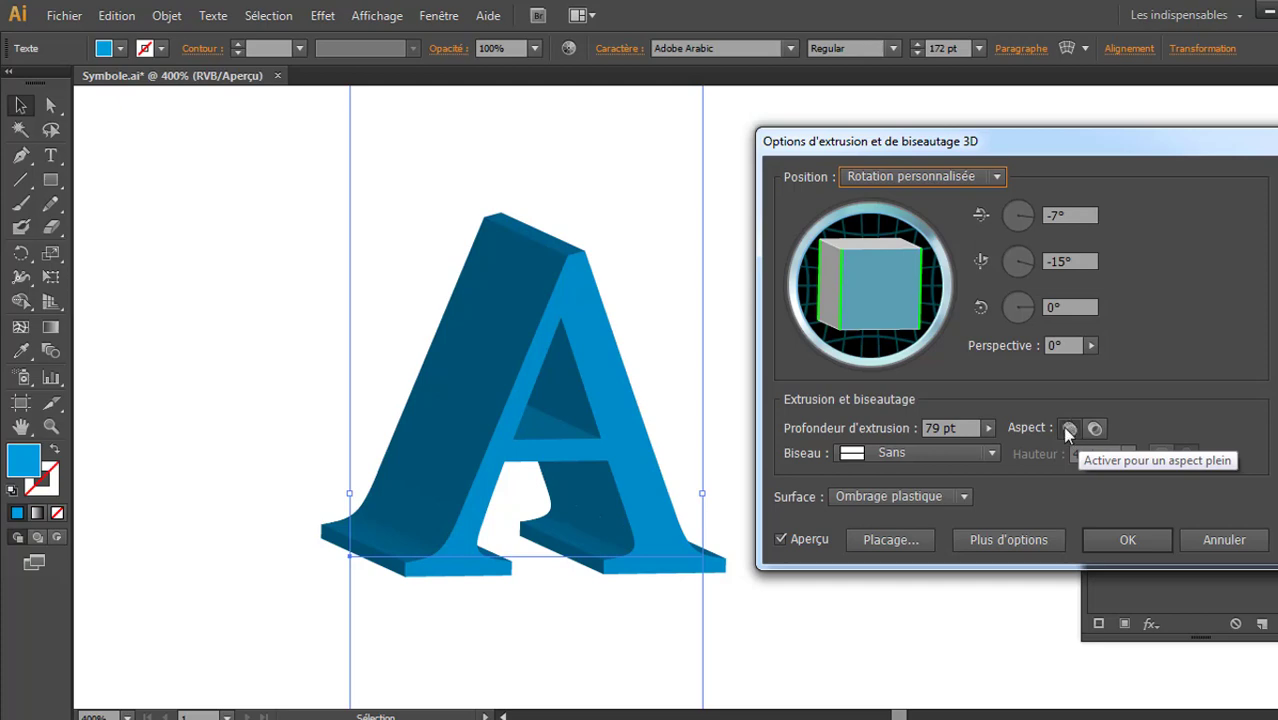
# Give the A's extrusion a hollow aspect, rotate it to about 0°, -4° and -4°, and apply the effect.
pyautogui.click(1095, 429)
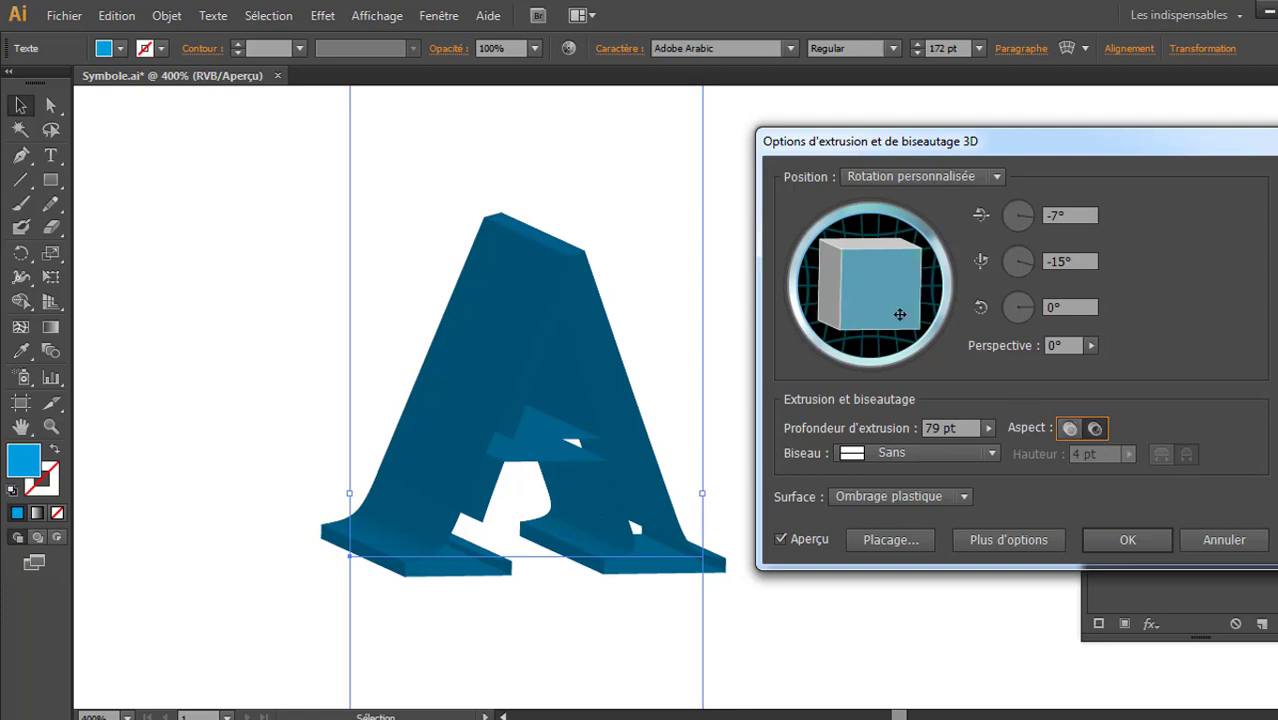
pyautogui.moveTo(876, 324); pyautogui.dragTo(874, 304)
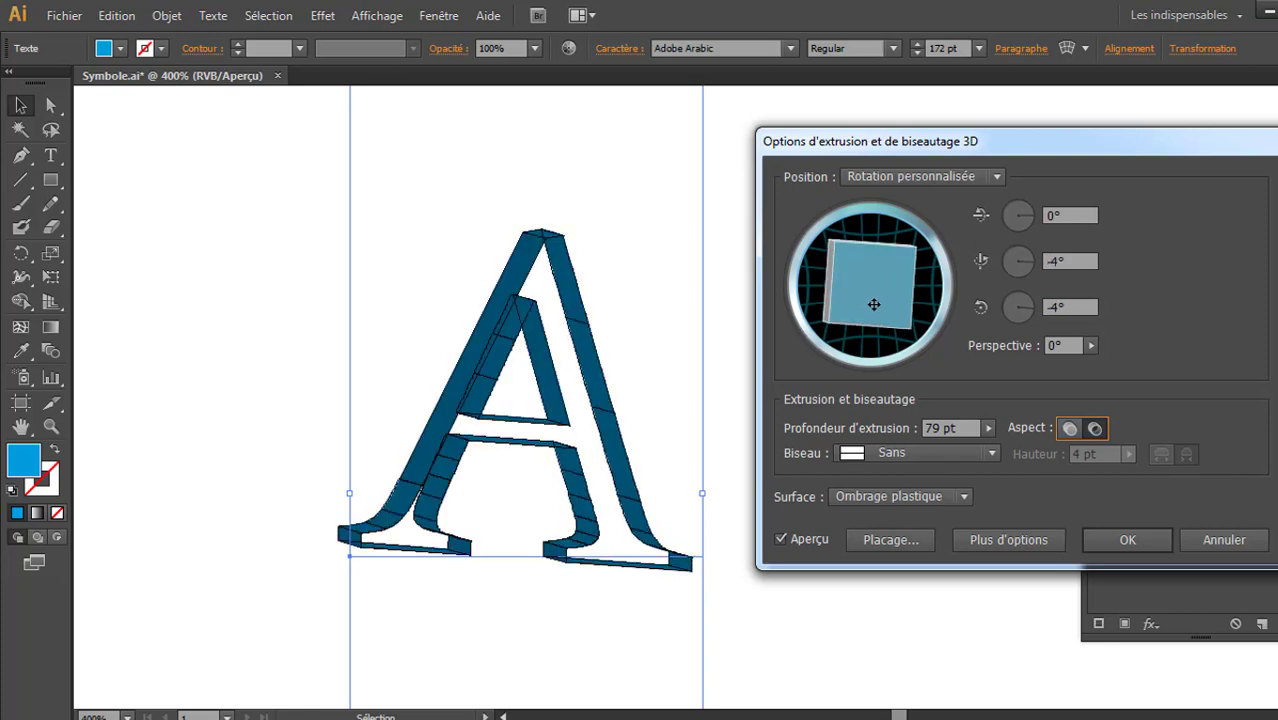
pyautogui.click(1121, 538)
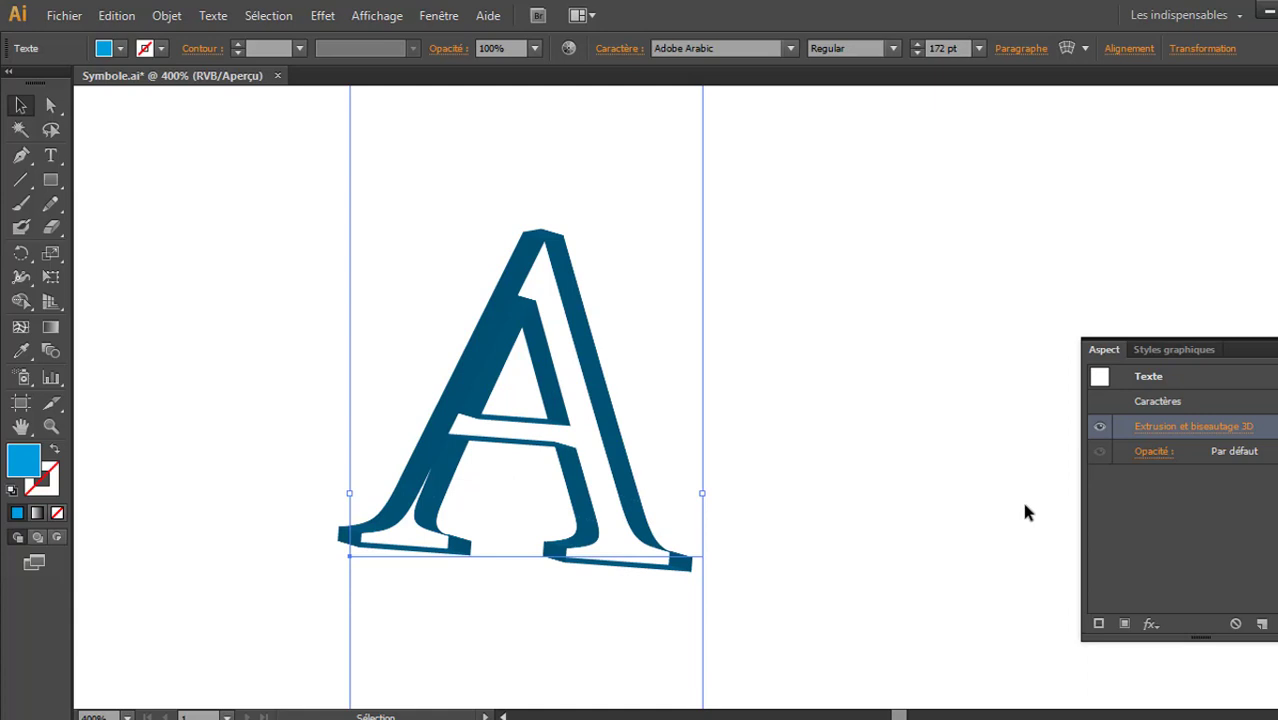
# Reopen the A's 3D extrusion effect, restore the solid aspect with preview, rotate it to about -3°, -11° and -1°, and apply.
pyautogui.click(1198, 428)
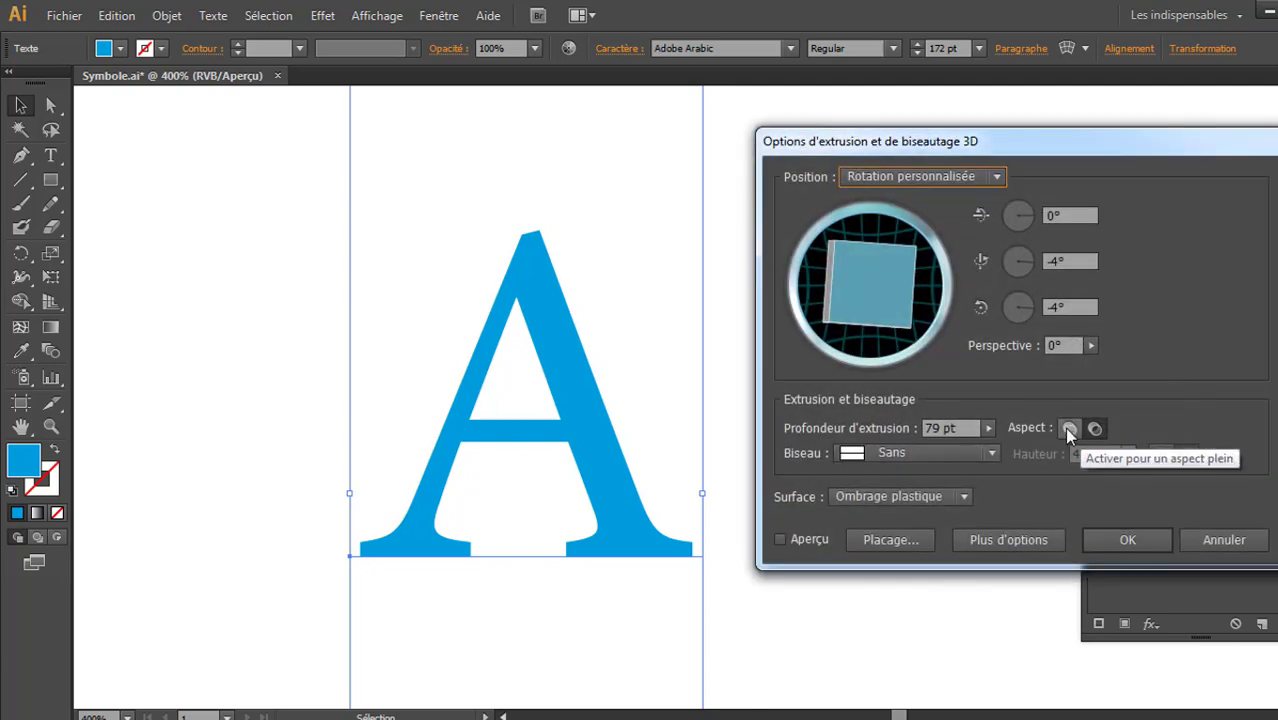
pyautogui.click(1068, 428)
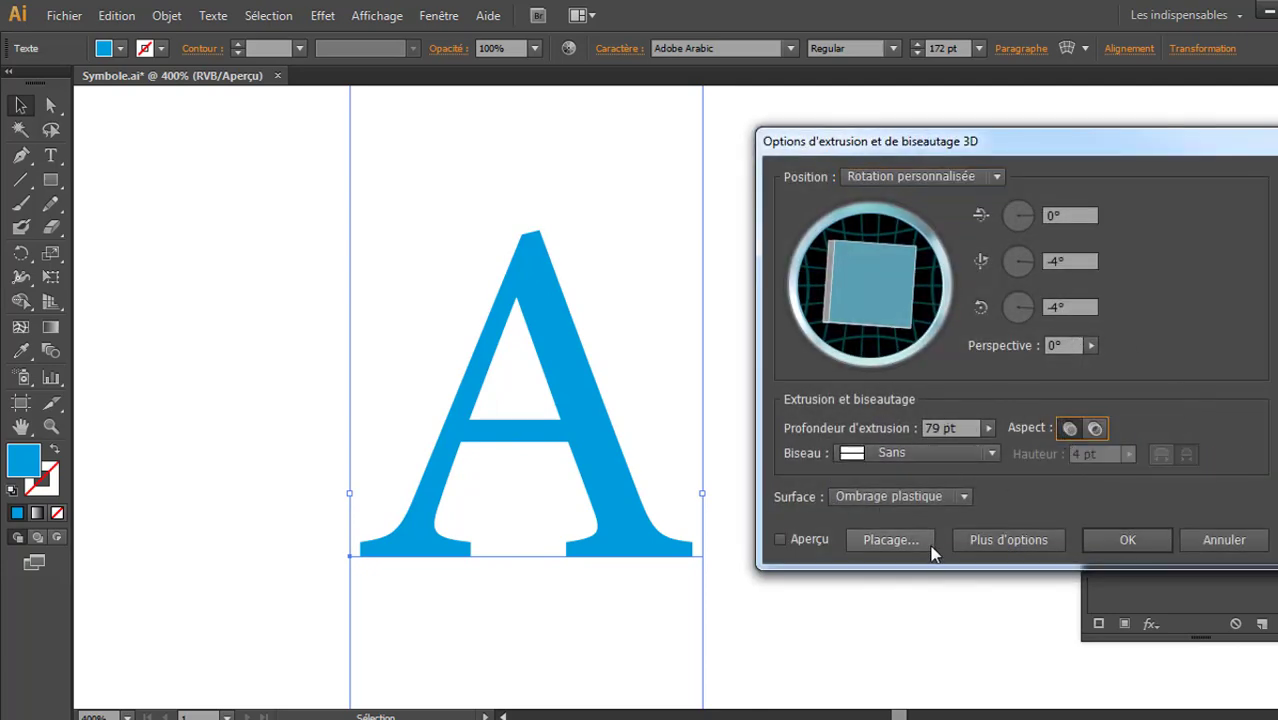
pyautogui.click(808, 541)
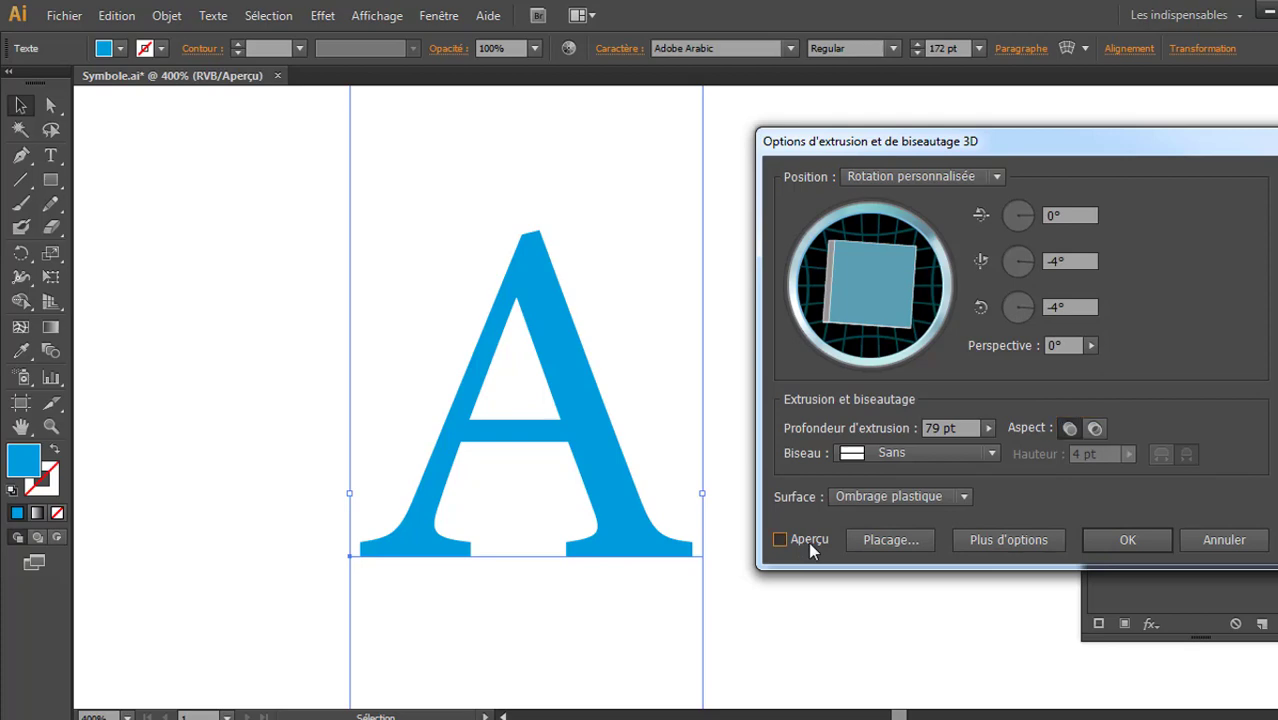
pyautogui.moveTo(878, 308); pyautogui.dragTo(893, 313)
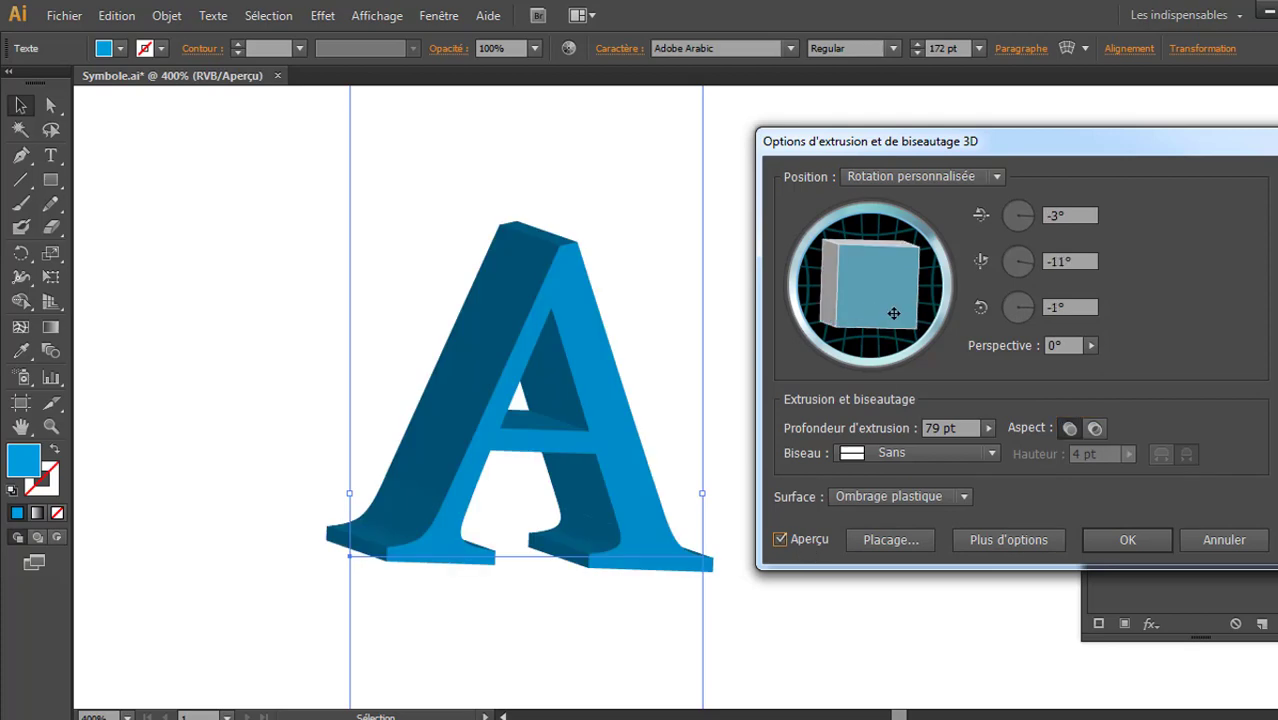
pyautogui.click(1124, 541)
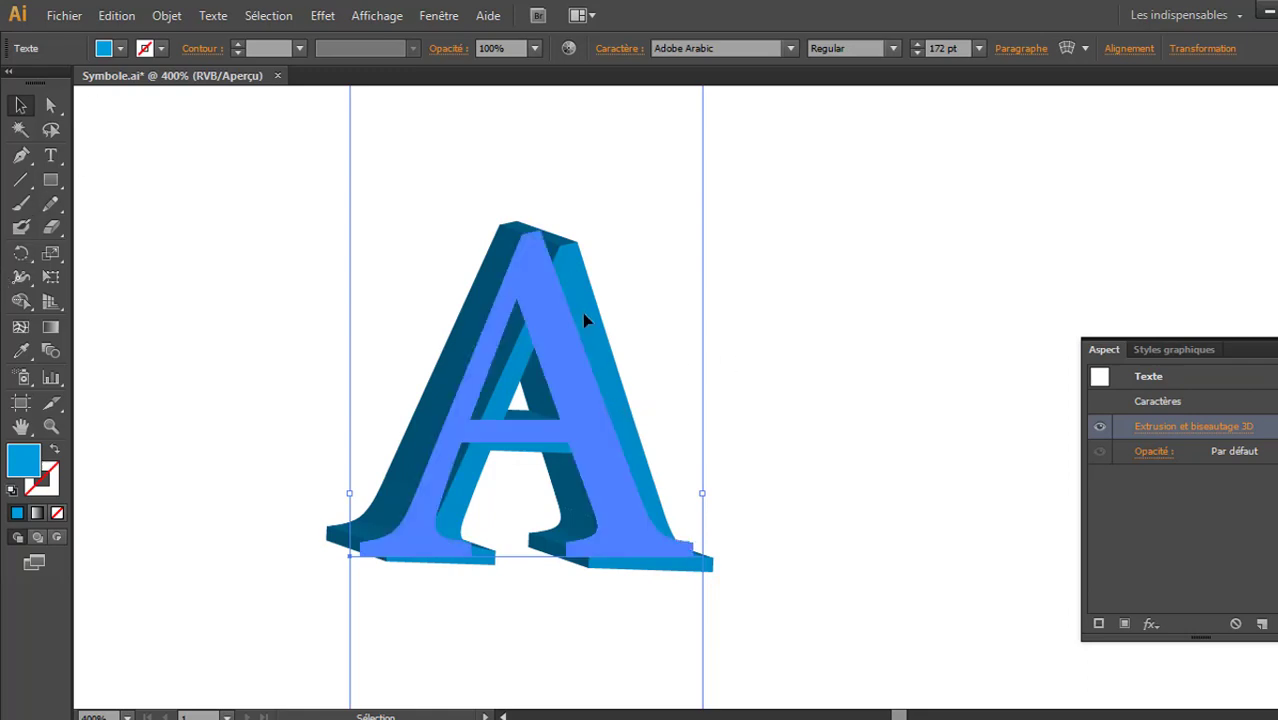
# Replace the extruded letter A with the text S.
pyautogui.click(50, 155)
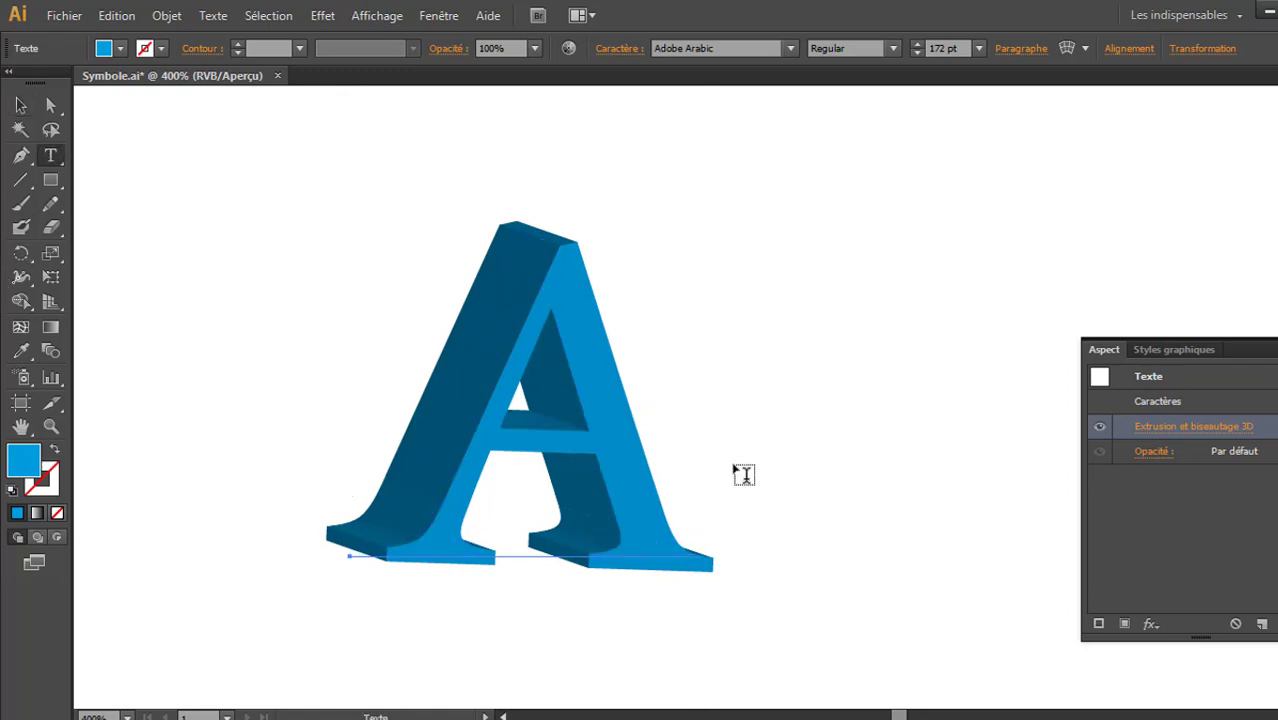
pyautogui.doubleClick(412, 436)
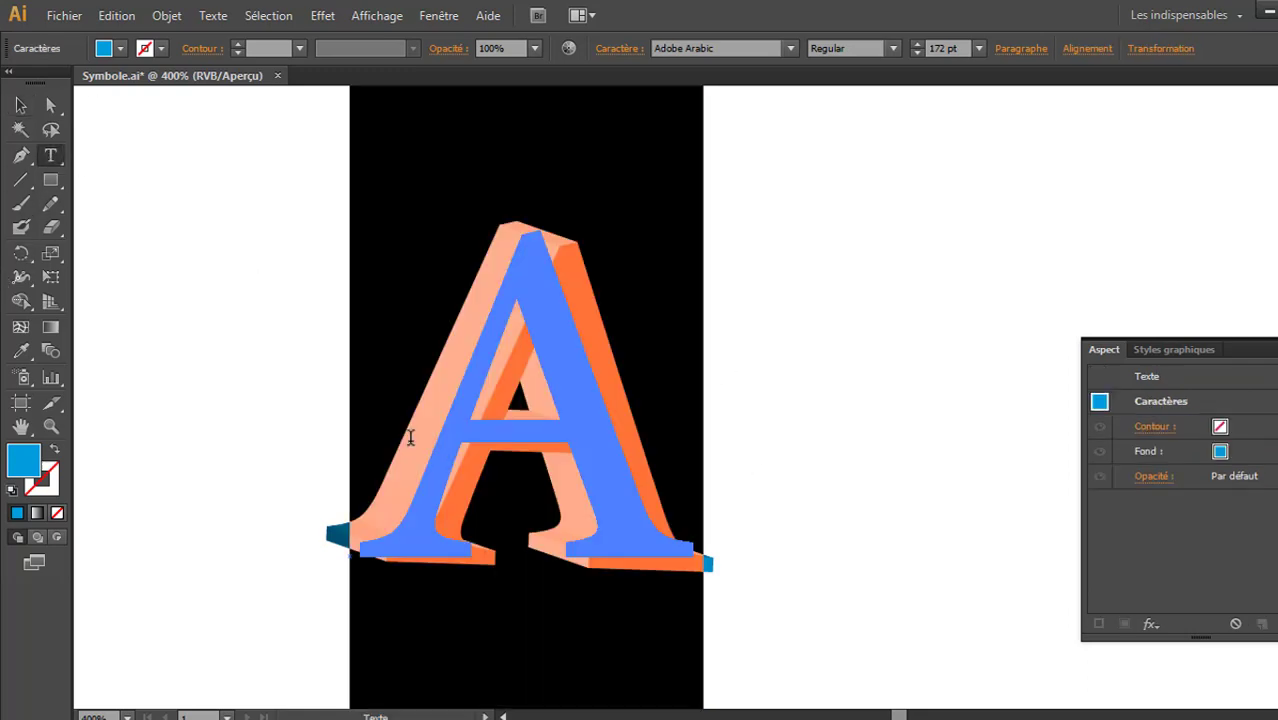
pyautogui.write('S')
pyautogui.click(20, 105)
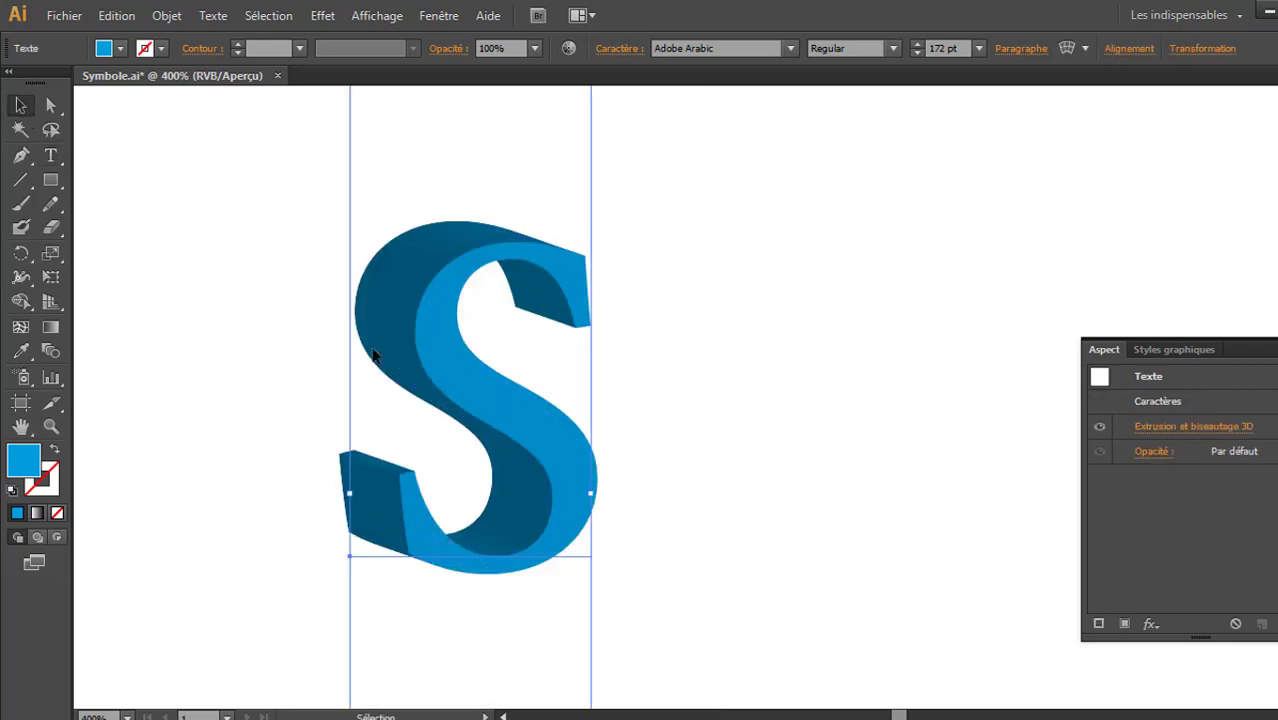
# Duplicate the extruded S to its right and change the copy's text to O.
pyautogui.press('a')
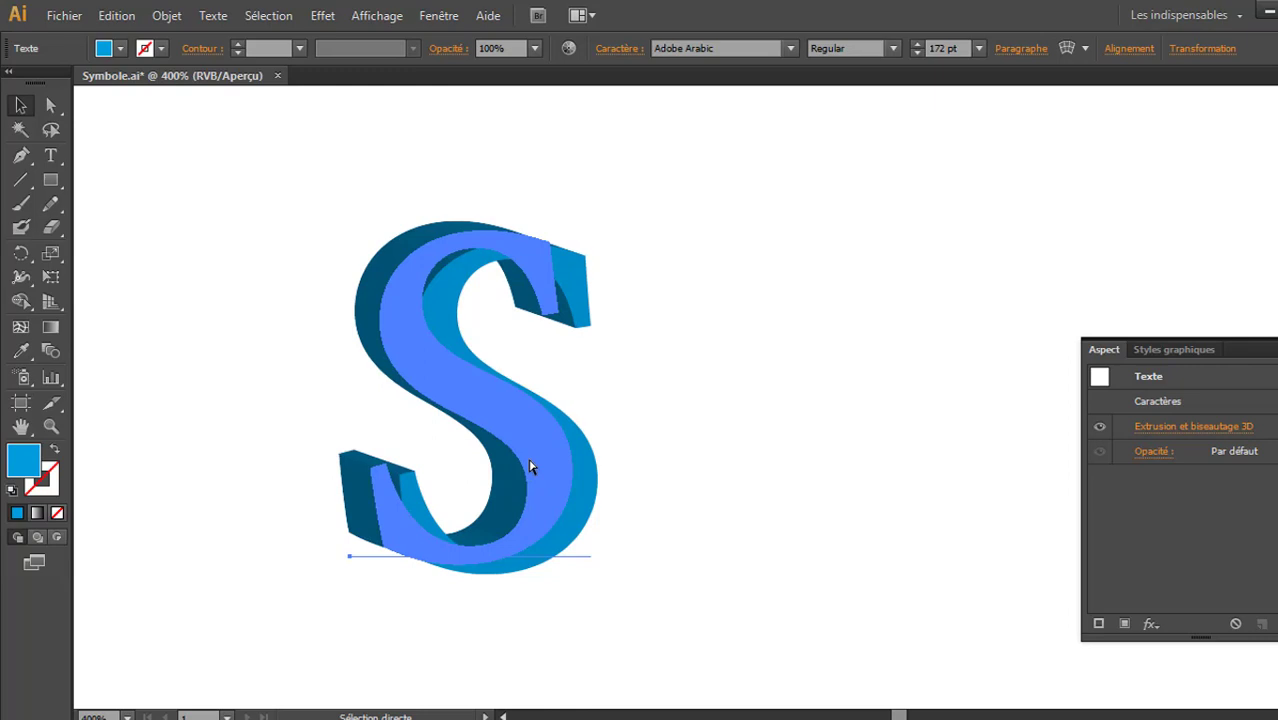
pyautogui.press('v')
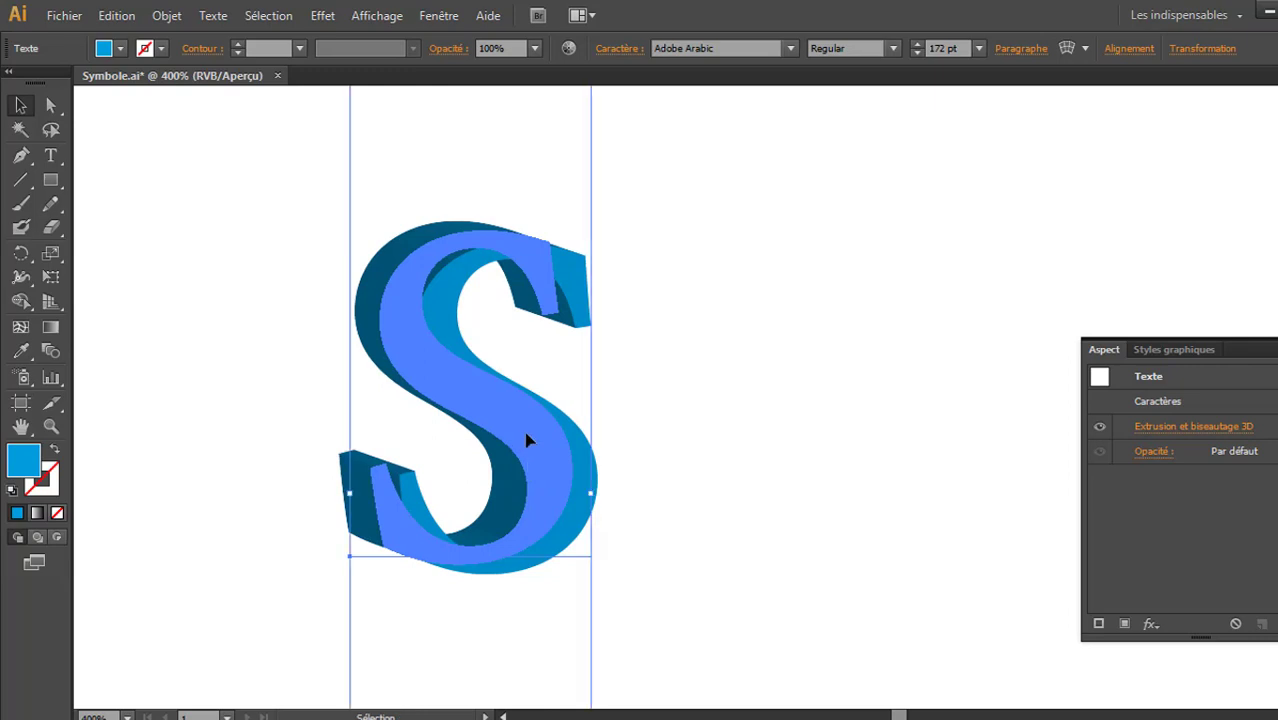
pyautogui.moveTo(528, 441); pyautogui.dragTo(834, 449)
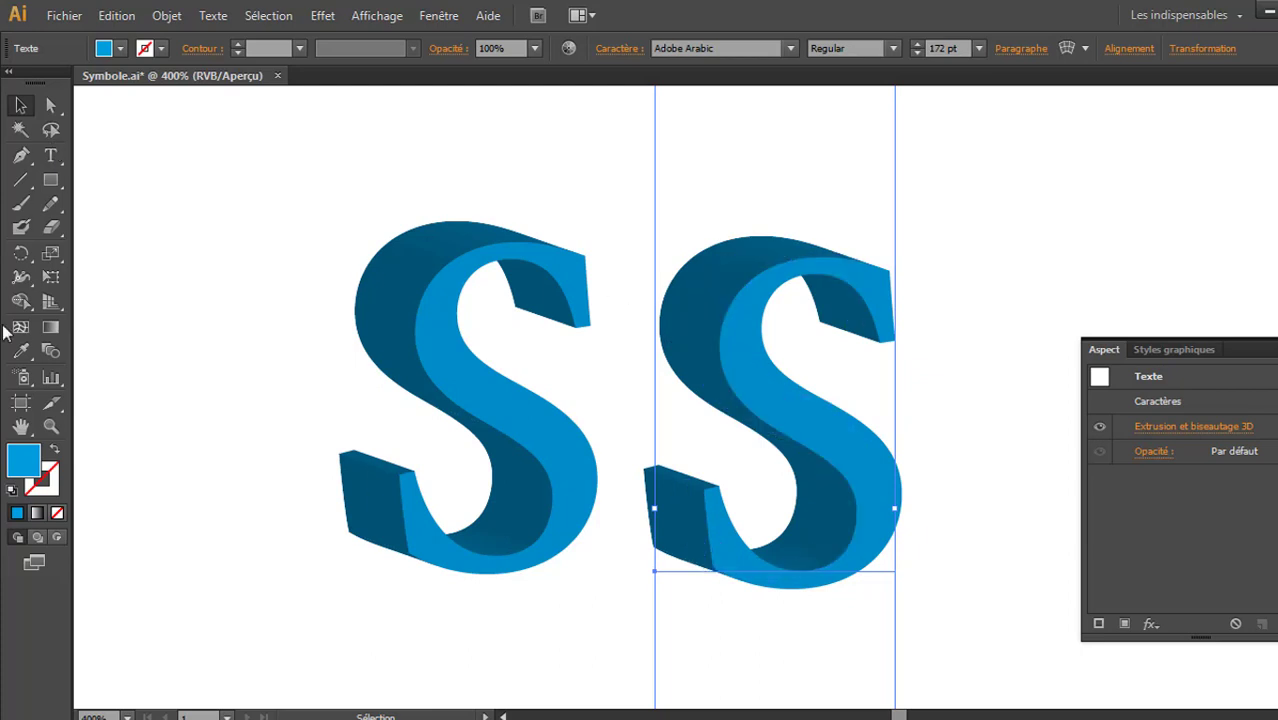
pyautogui.click(50, 155)
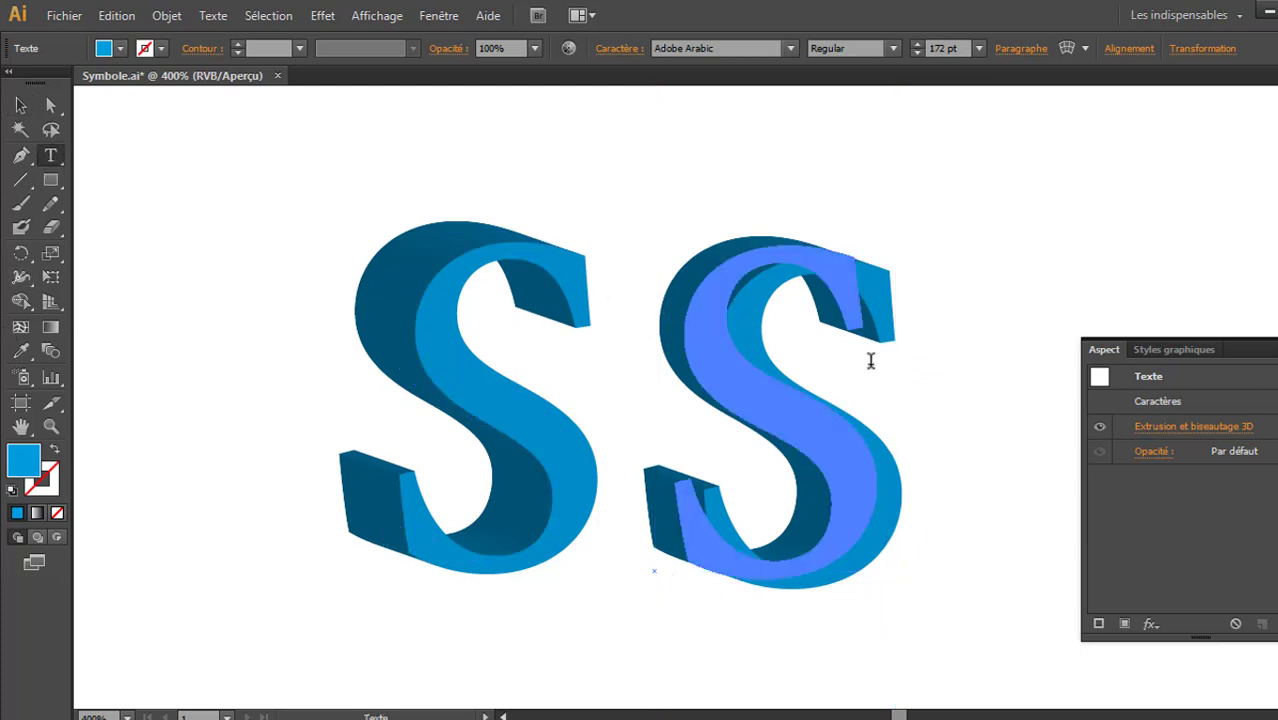
pyautogui.doubleClick(930, 379)
pyautogui.write('O')
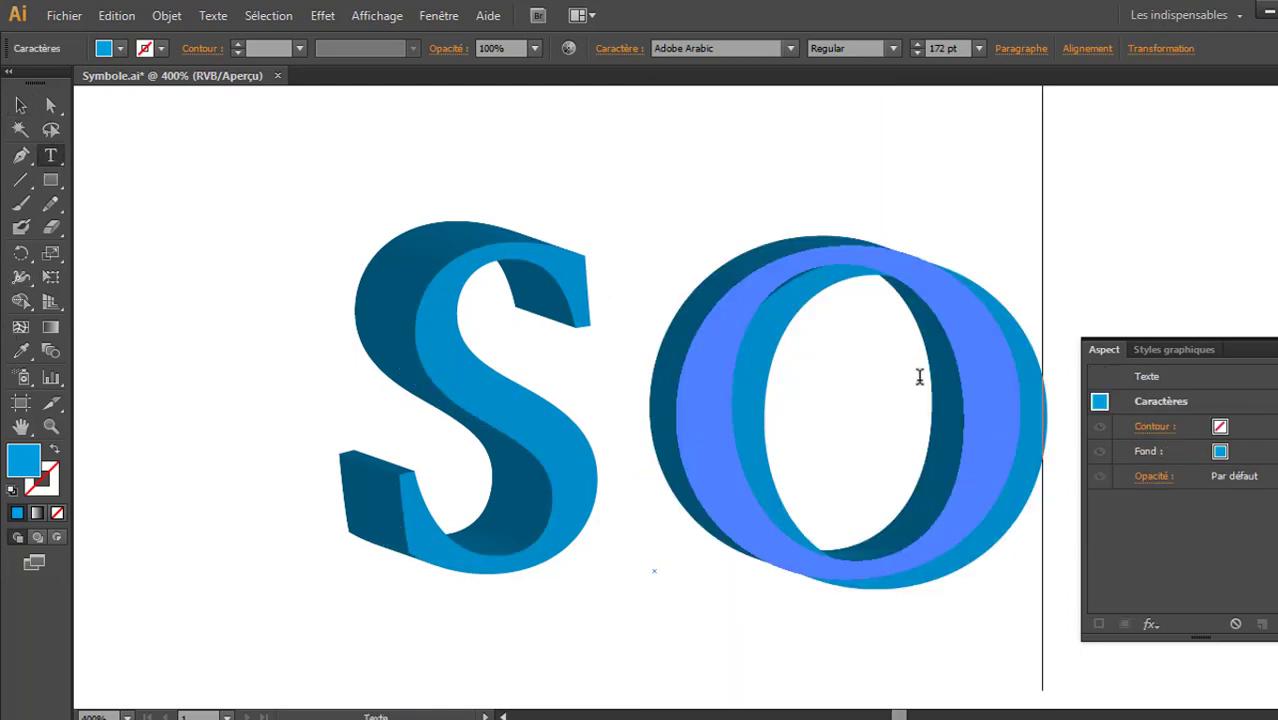
# Change the O's text fill to the yellow swatch and close the Aspect panel.
pyautogui.doubleClick(742, 398)
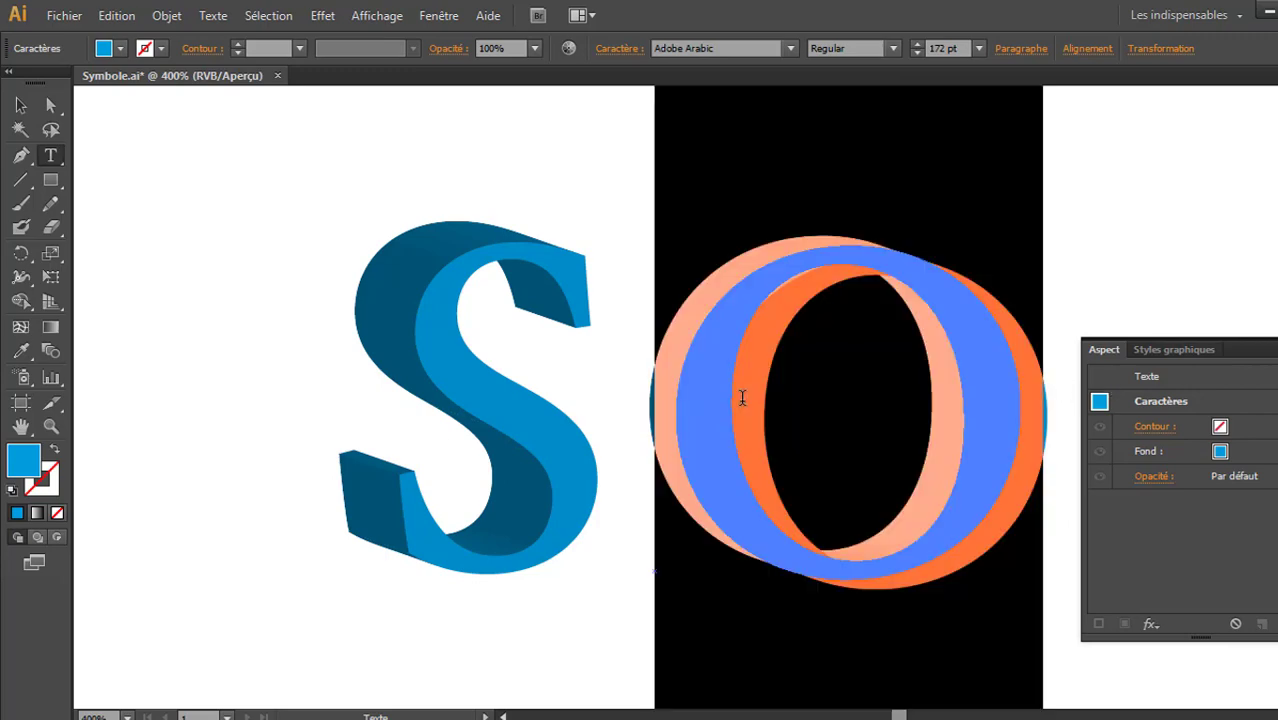
pyautogui.click(120, 48)
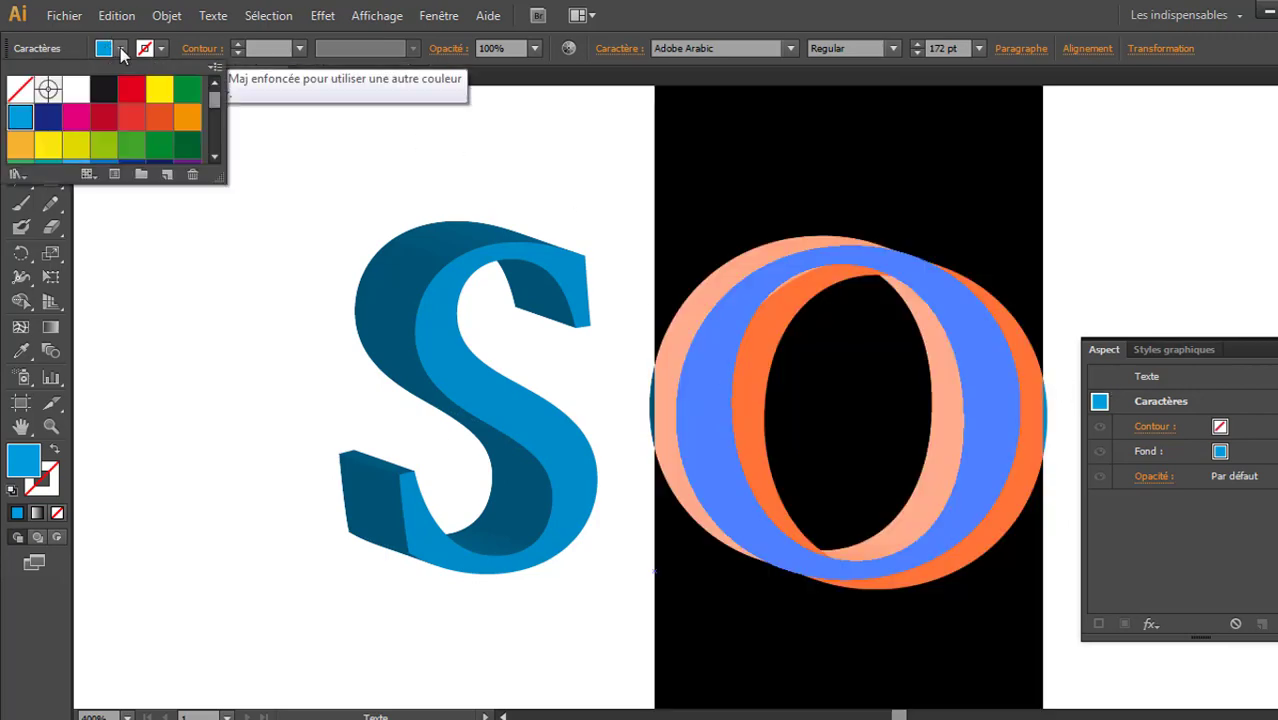
pyautogui.click(159, 90)
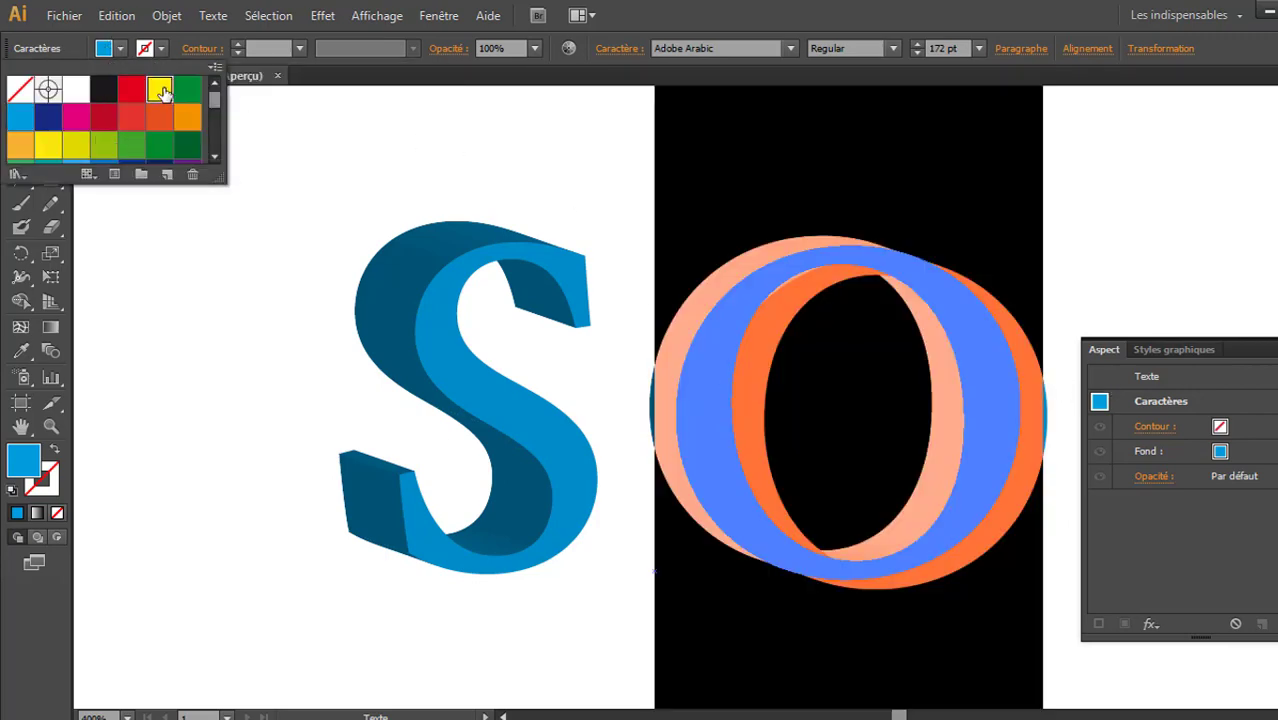
pyautogui.click(1276, 350)
pyautogui.hscroll(8, 660, 397)
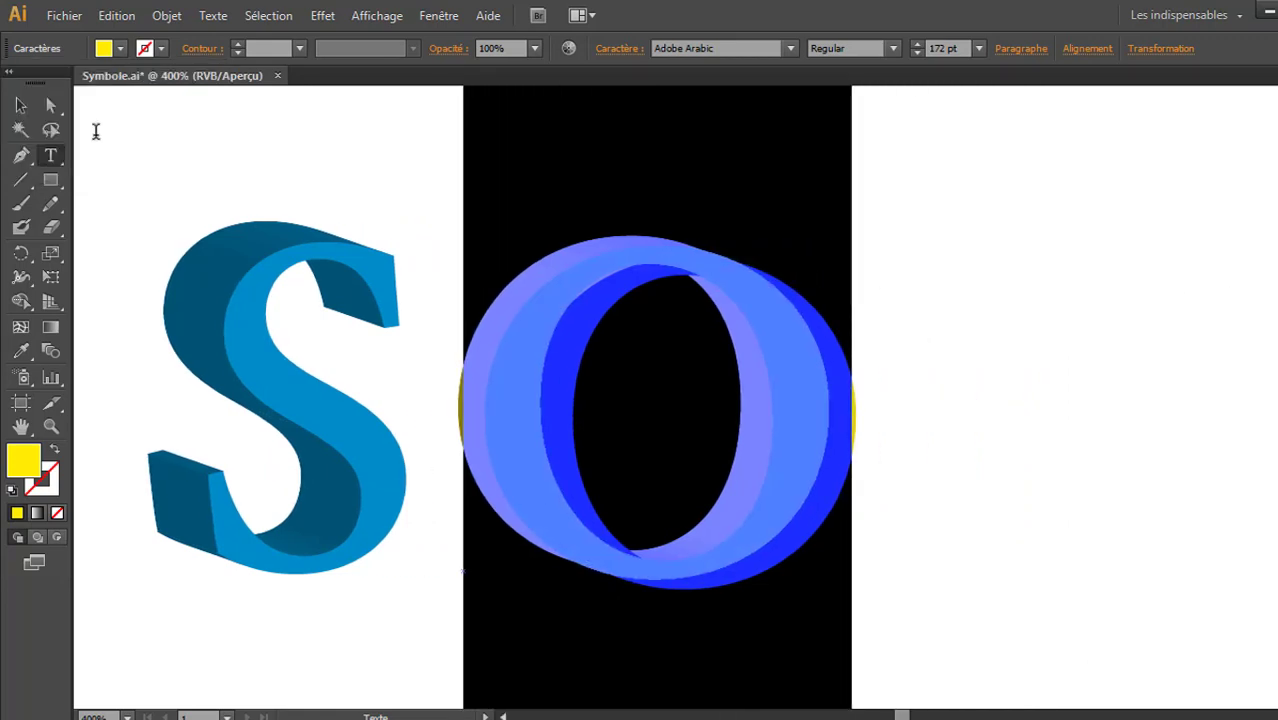
pyautogui.click(21, 105)
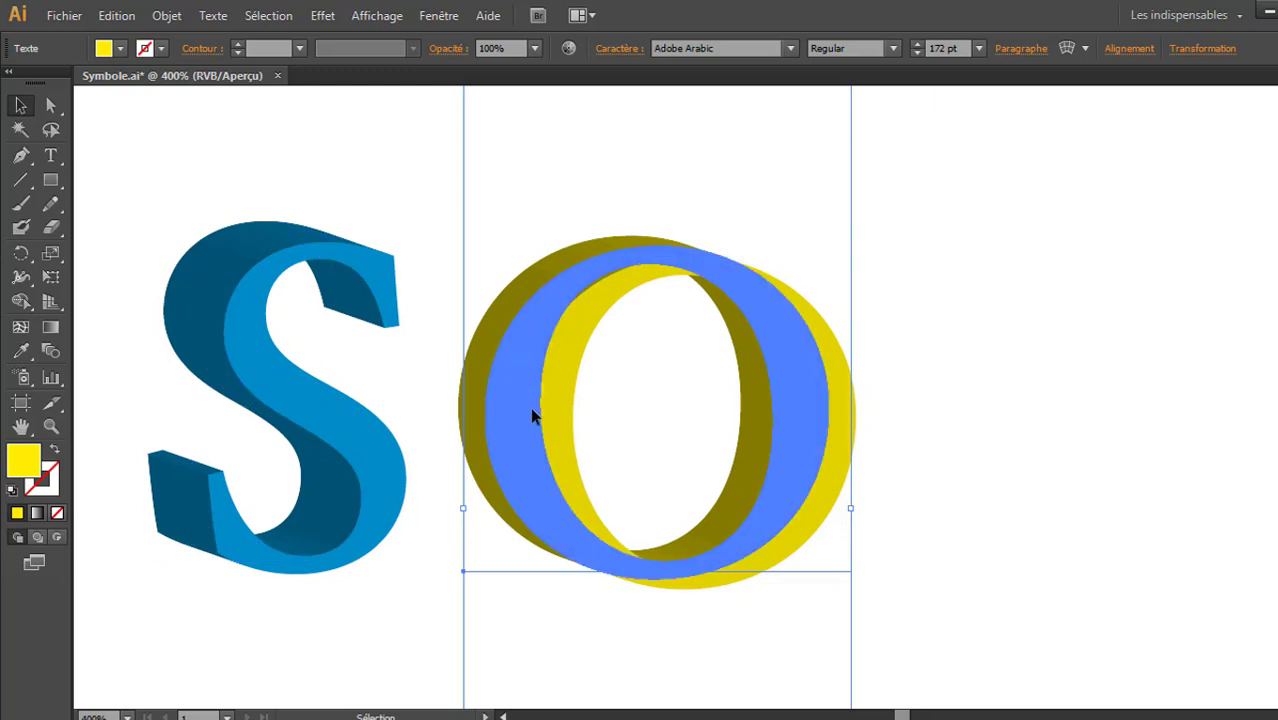
# Copy the yellow O, paste it in front and move the copy to the right of the original.
pyautogui.press('a')
pyautogui.hotkey('ctrl', 'c')
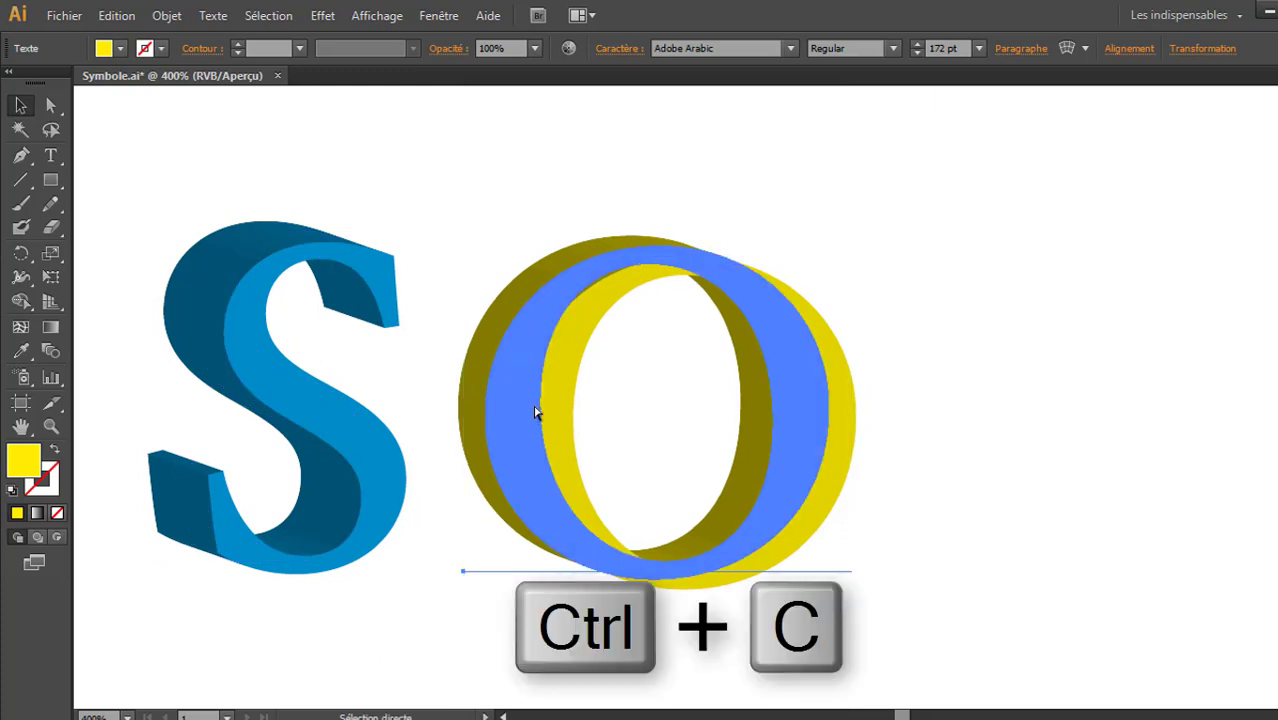
pyautogui.press('v')
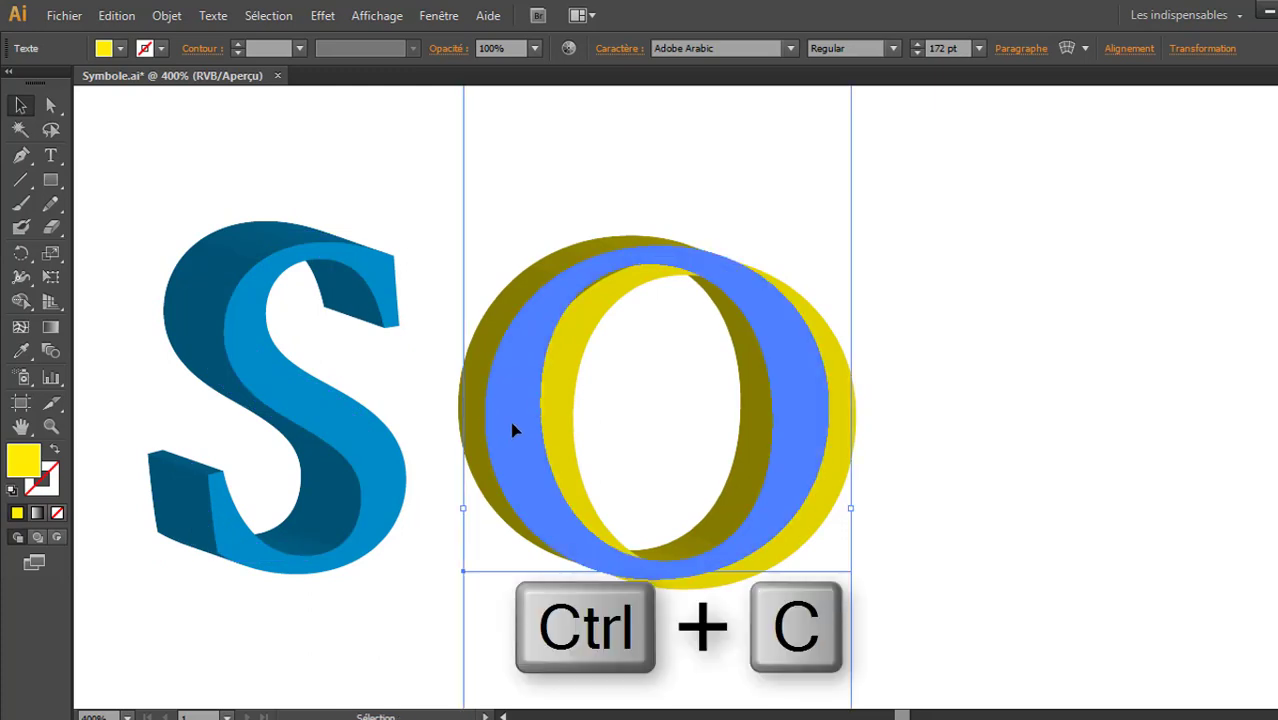
pyautogui.hotkey('ctrl', 'f')
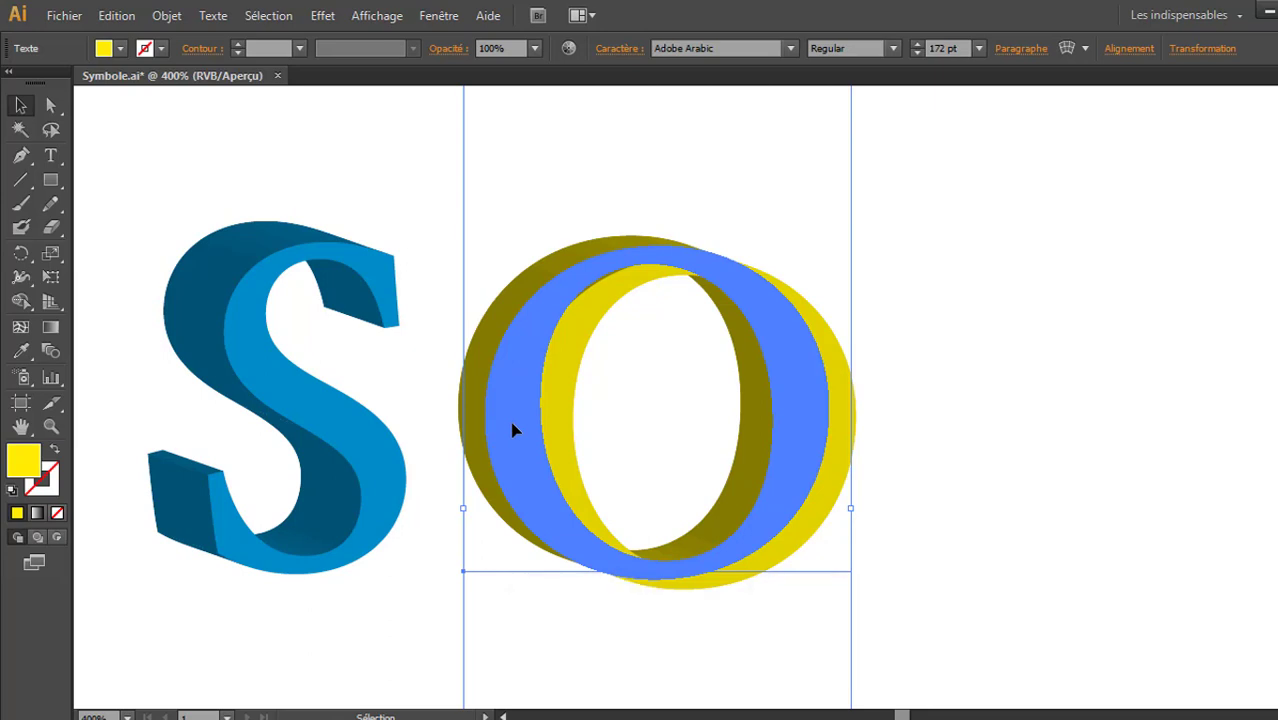
pyautogui.moveTo(512, 430); pyautogui.dragTo(937, 438)
# Change the copied O's text to U and its fill to the green swatch.
pyautogui.press('t')
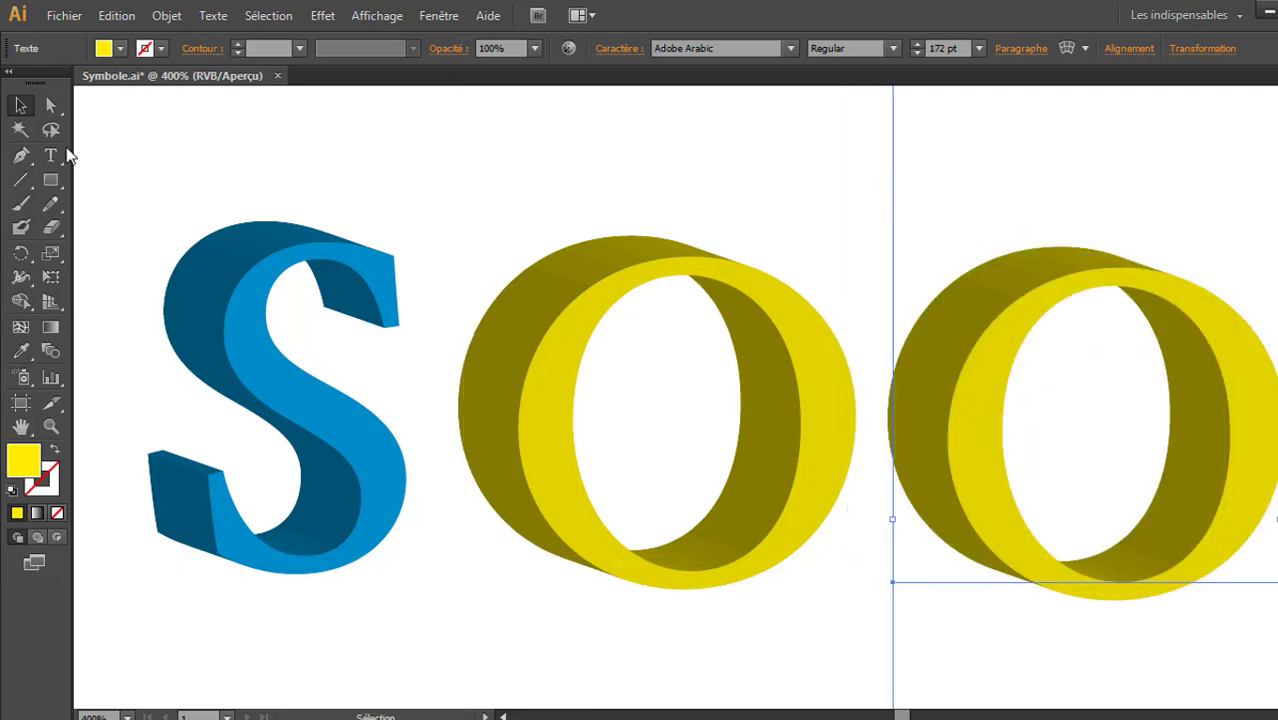
pyautogui.moveTo(884, 385); pyautogui.dragTo(1193, 408)
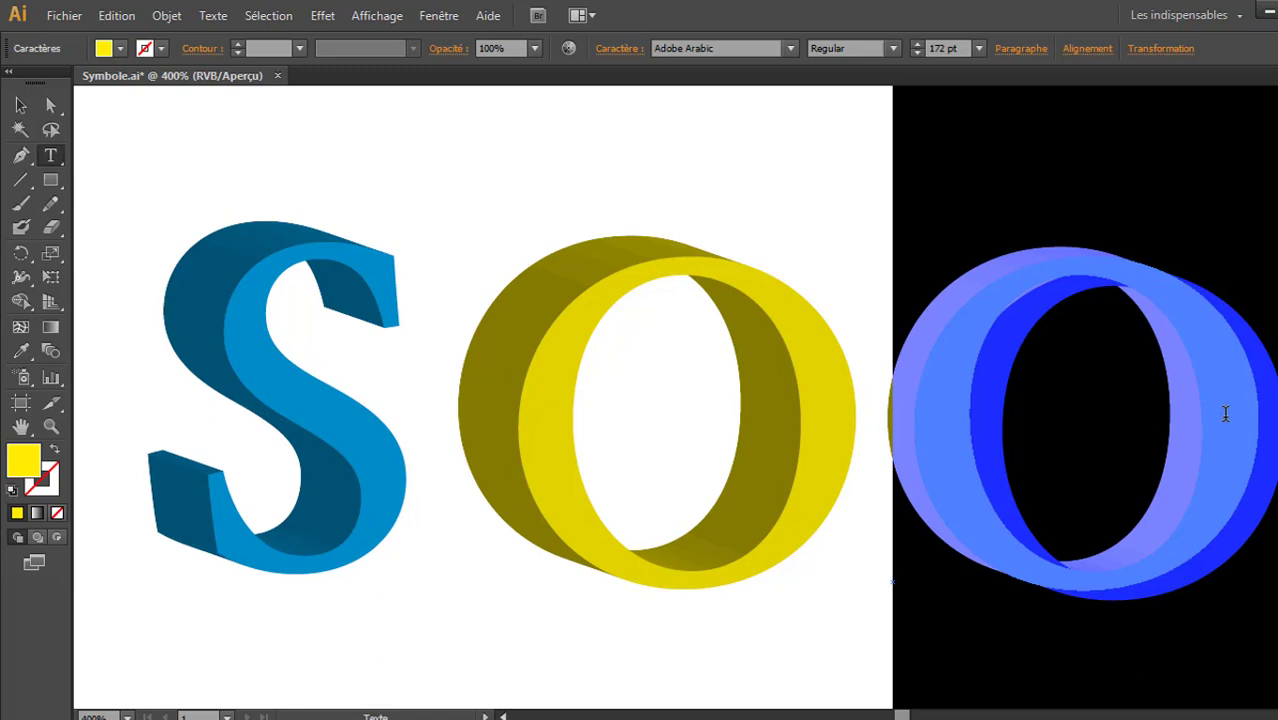
pyautogui.write('U')
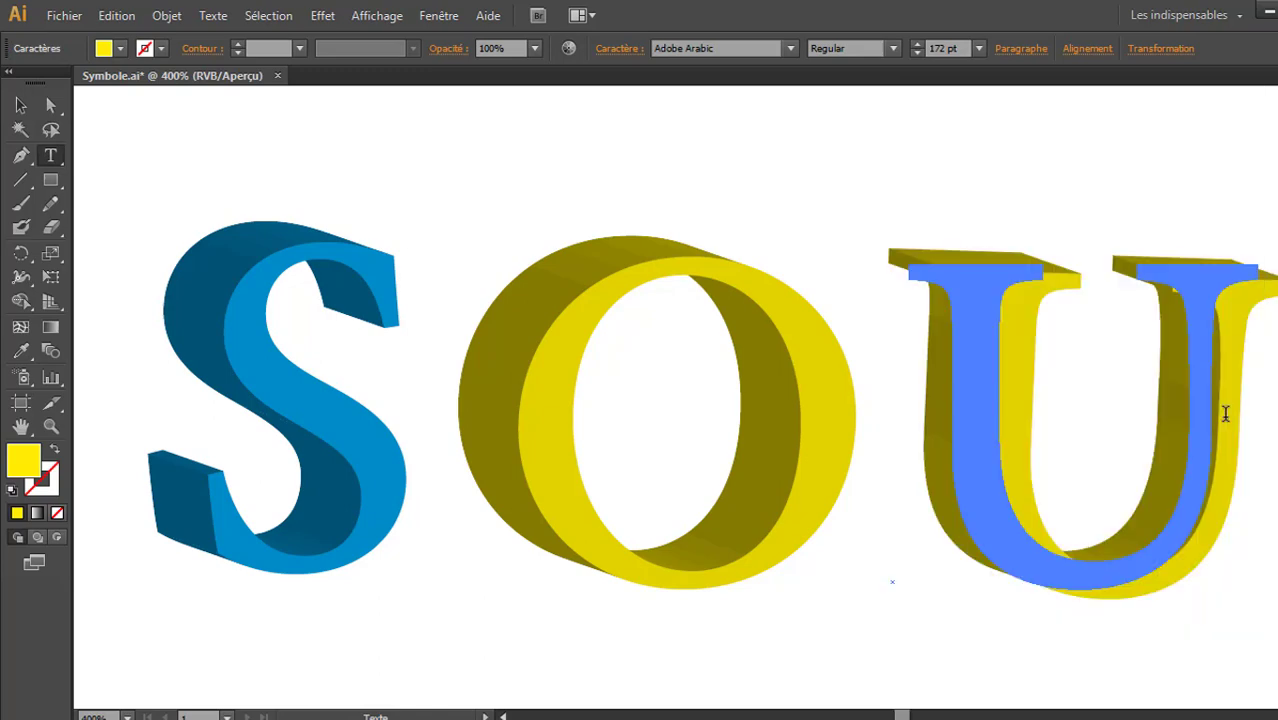
pyautogui.click(120, 48)
pyautogui.click(187, 98)
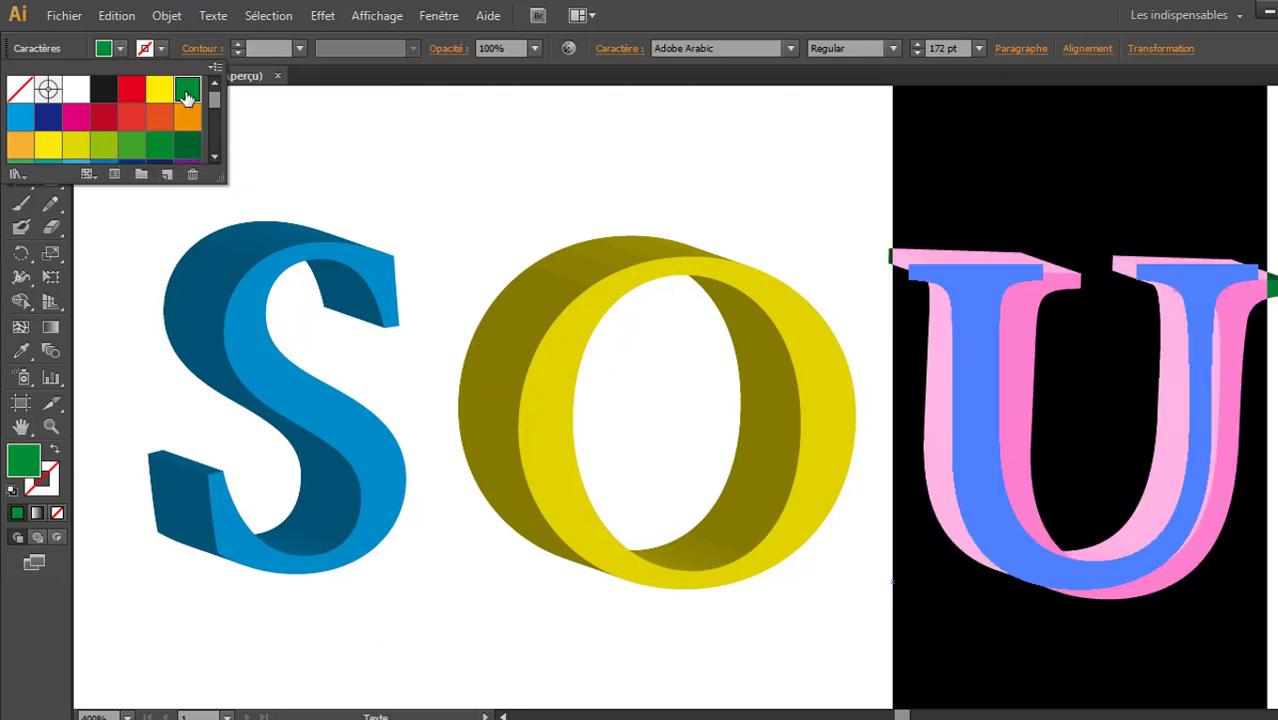
pyautogui.click(21, 105)
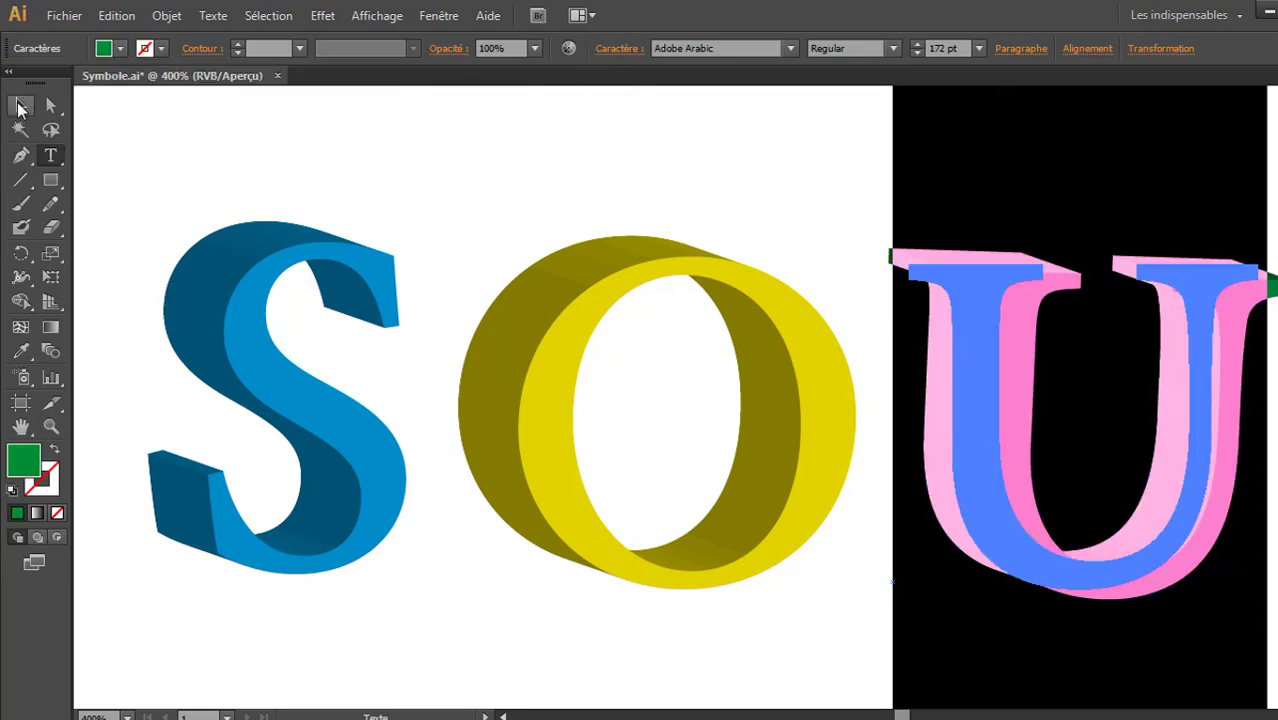
# Examine the three coloured 3D letters S, O and U together at different magnifications.
pyautogui.click(51, 426)
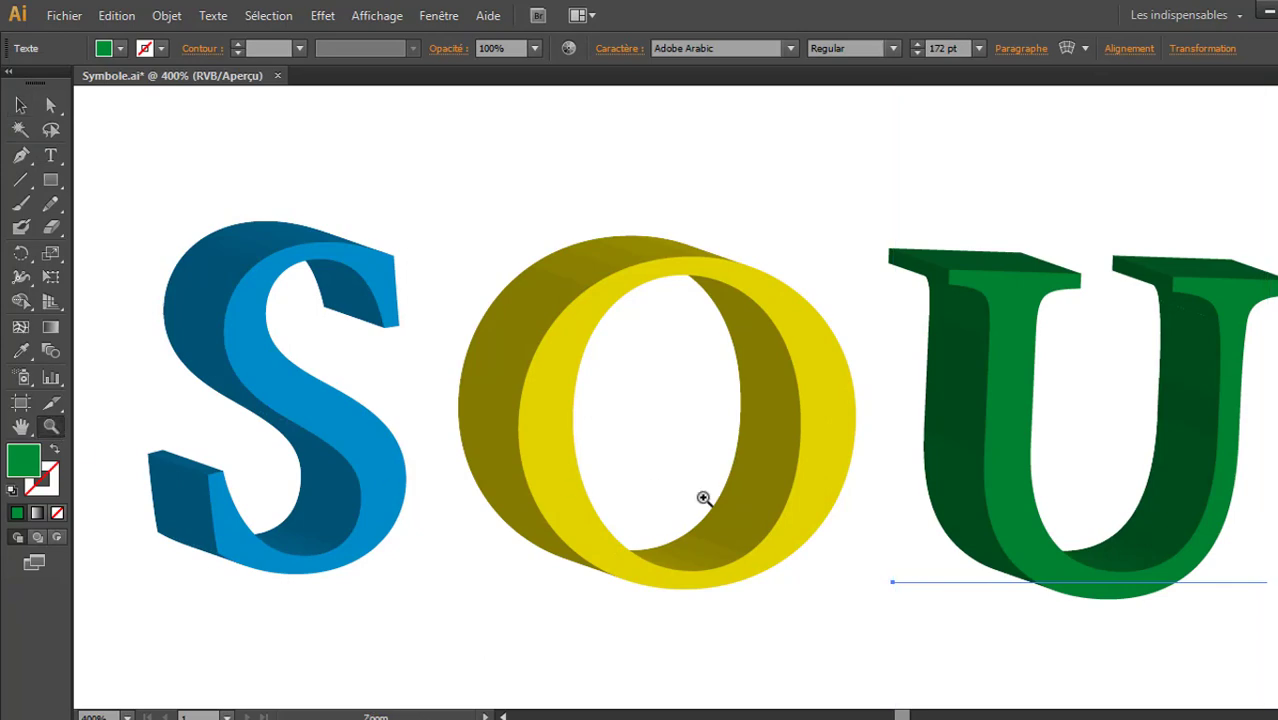
pyautogui.keyDown('alt'); pyautogui.click(808, 460); pyautogui.keyUp('alt')
pyautogui.keyDown('alt'); pyautogui.click(757, 430); pyautogui.keyUp('alt')
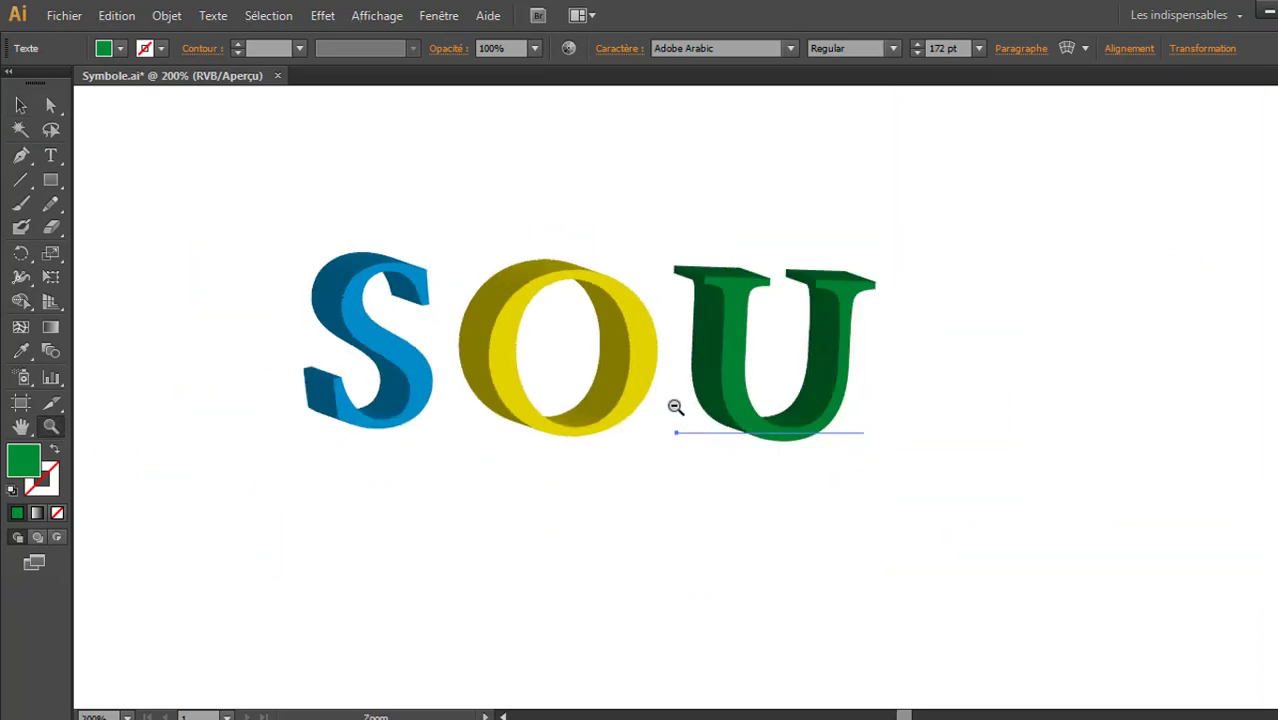
pyautogui.keyDown('alt'); pyautogui.click(676, 408); pyautogui.keyUp('alt')
pyautogui.keyDown('alt'); pyautogui.click(662, 408); pyautogui.keyUp('alt')
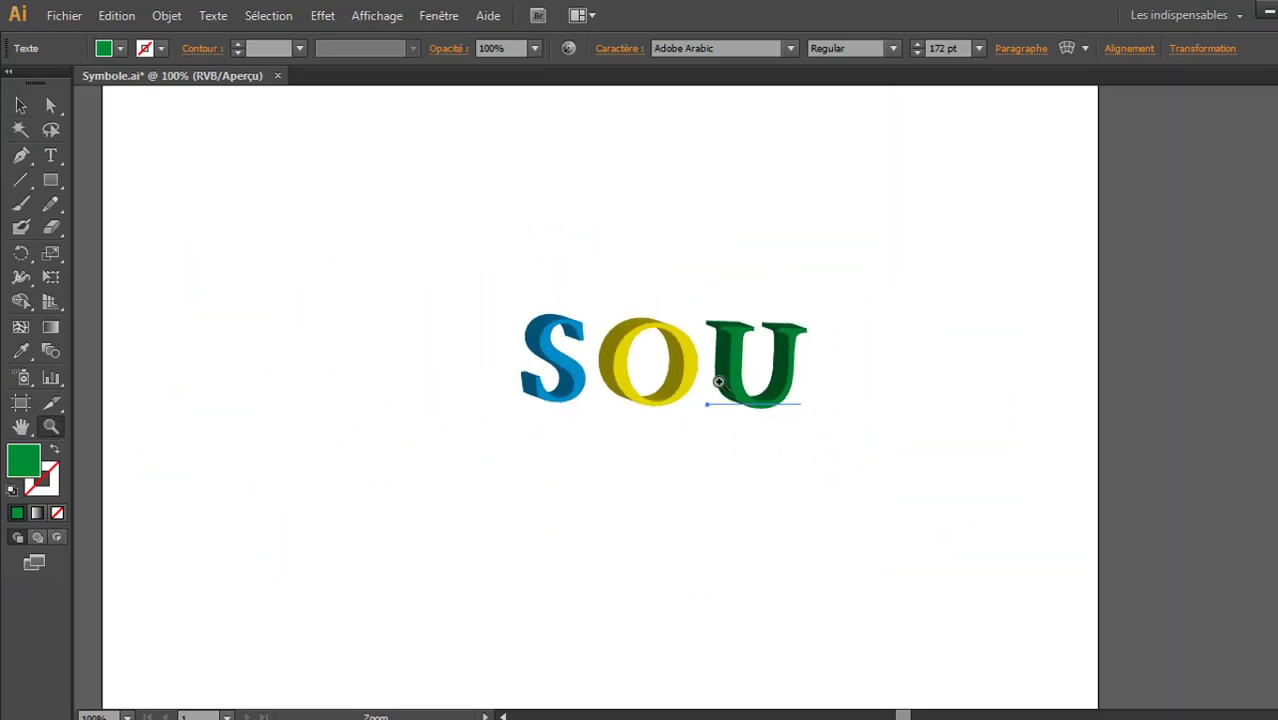
pyautogui.moveTo(485, 308); pyautogui.dragTo(905, 485)
pyautogui.click(21, 104)
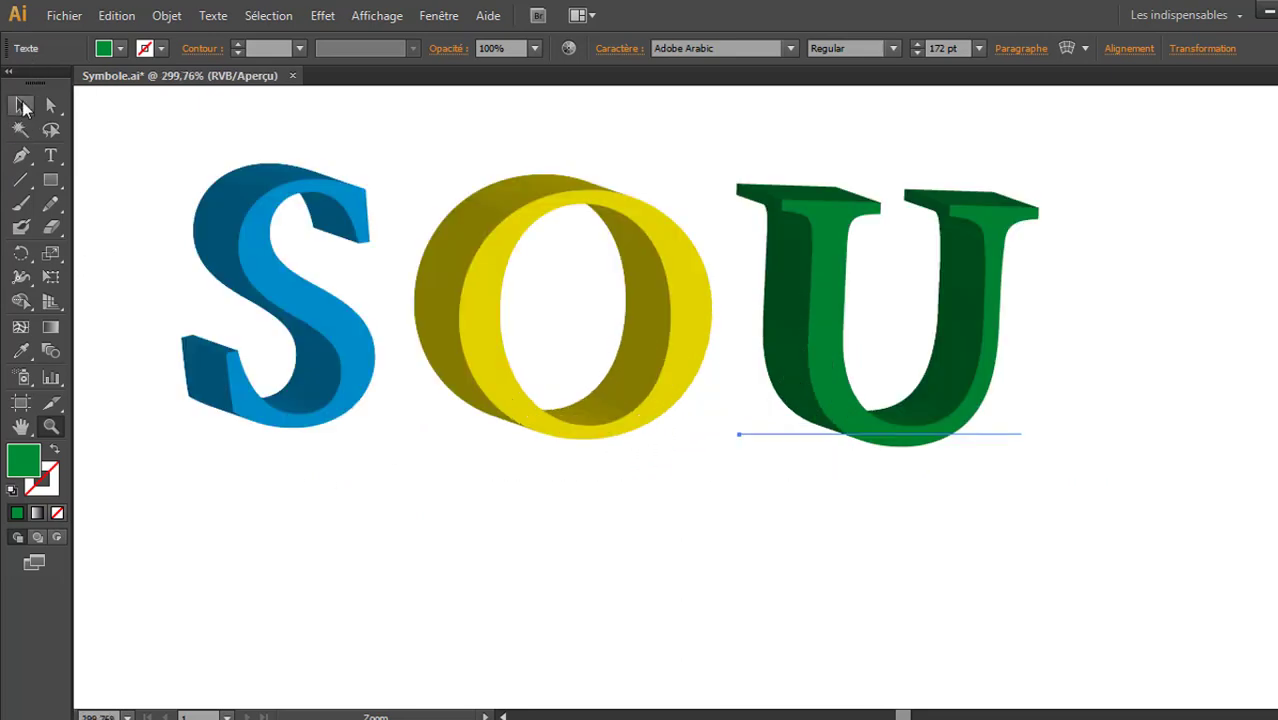
pyautogui.scroll(2, 662, 508)
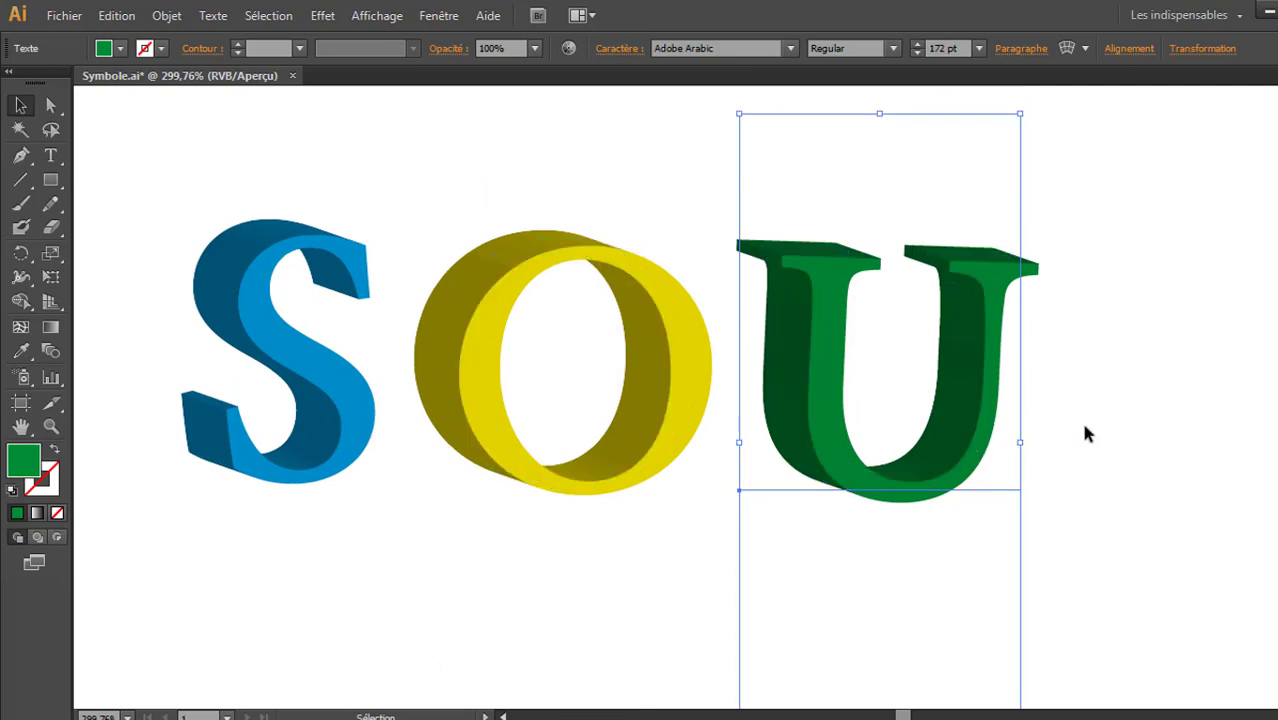
pyautogui.scroll(-1, 1120, 441)
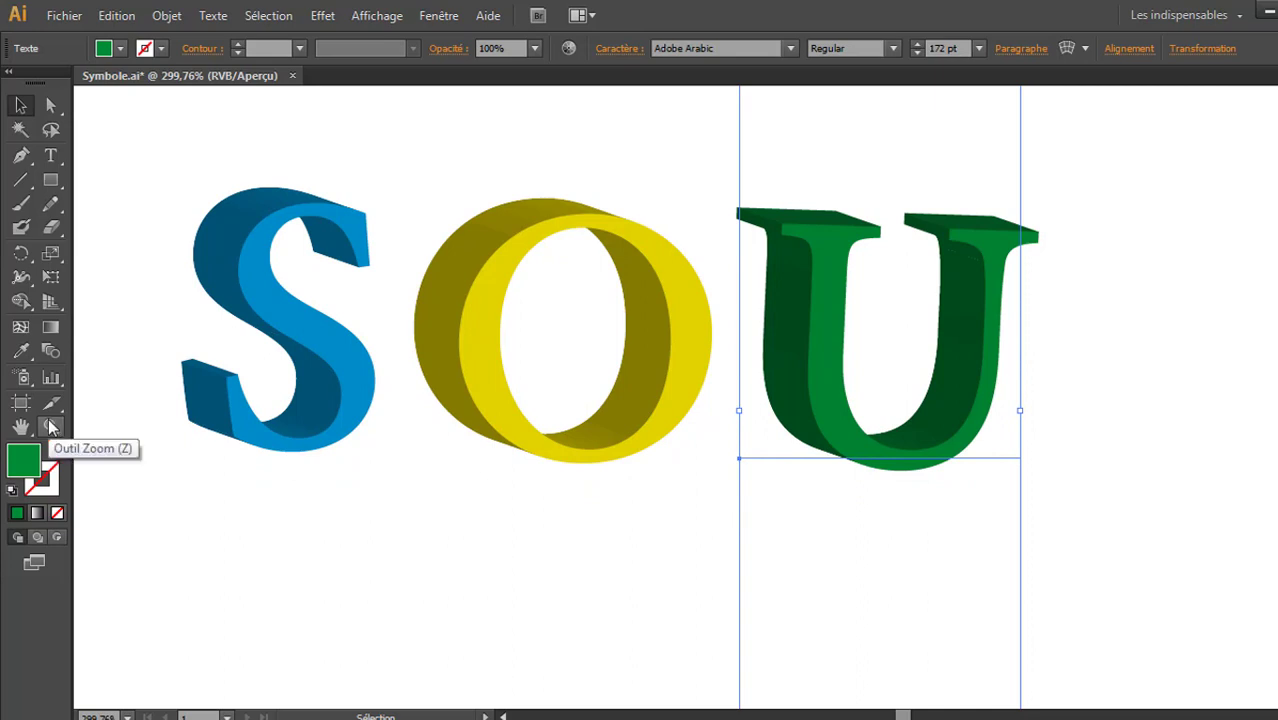
# Select the blue S and nudge it slightly upward beside the yellow O.
pyautogui.click(277, 308)
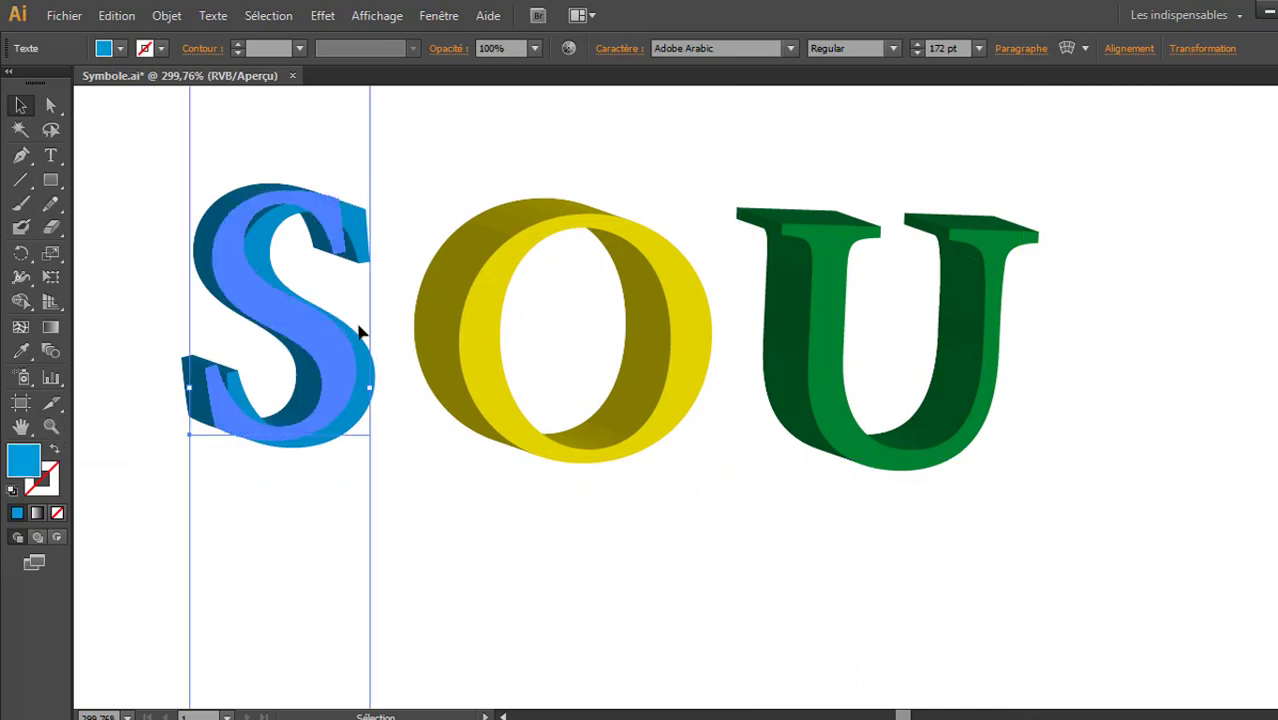
pyautogui.click(51, 426)
pyautogui.keyDown('alt'); pyautogui.click(650, 340); pyautogui.keyUp('alt')
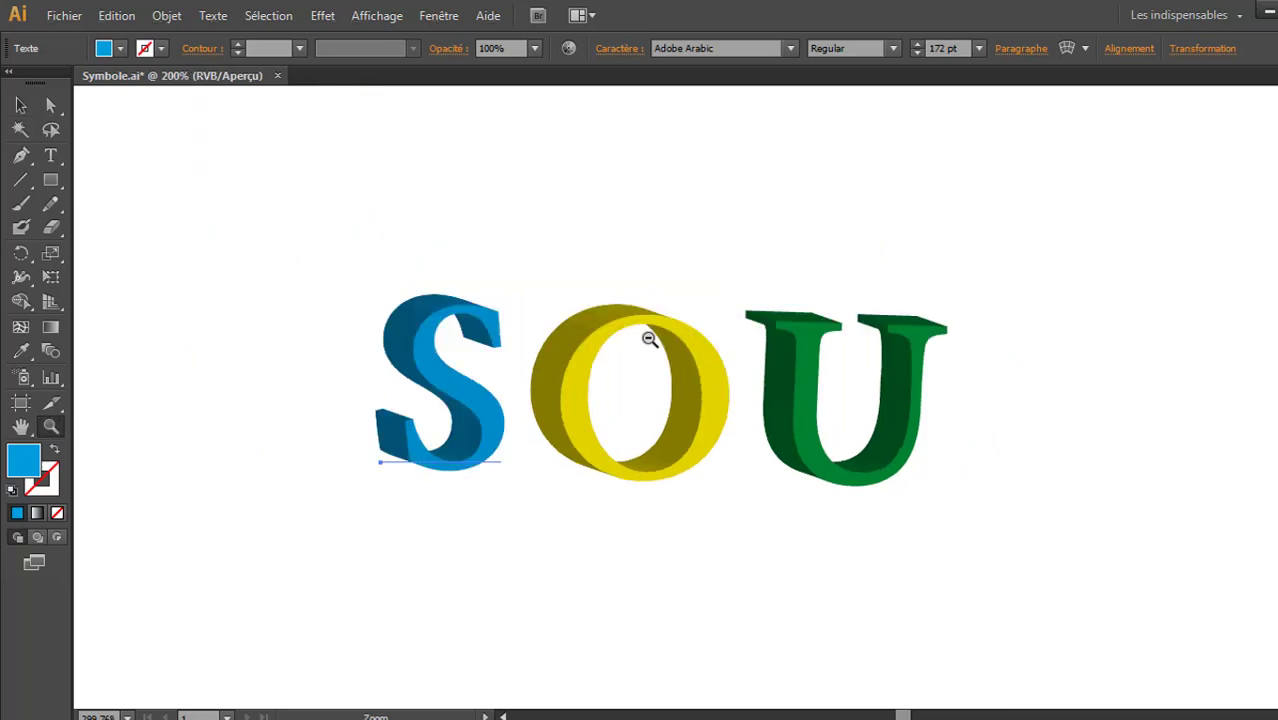
pyautogui.keyDown('alt'); pyautogui.click(650, 340); pyautogui.keyUp('alt')
pyautogui.click(21, 105)
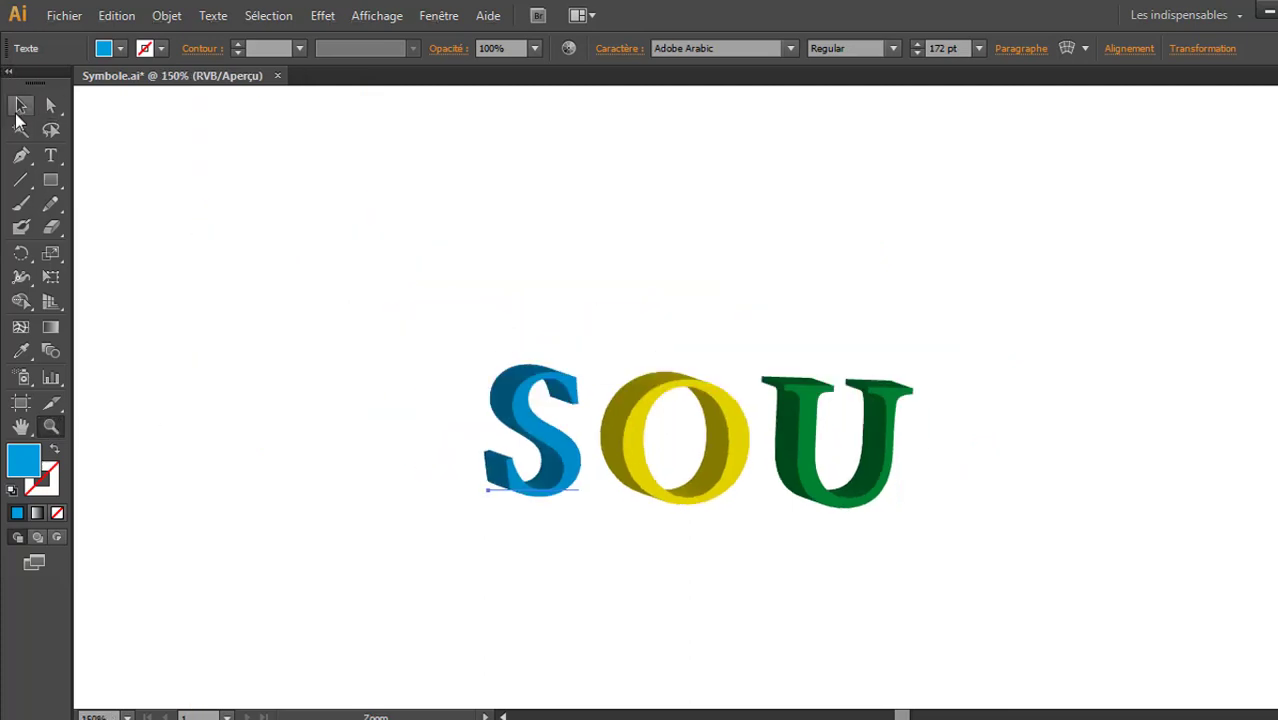
# Tilt the yellow O slightly counterclockwise and scale the green U down a little.
pyautogui.click(630, 424)
pyautogui.moveTo(757, 302); pyautogui.dragTo(736, 288)
pyautogui.click(819, 465)
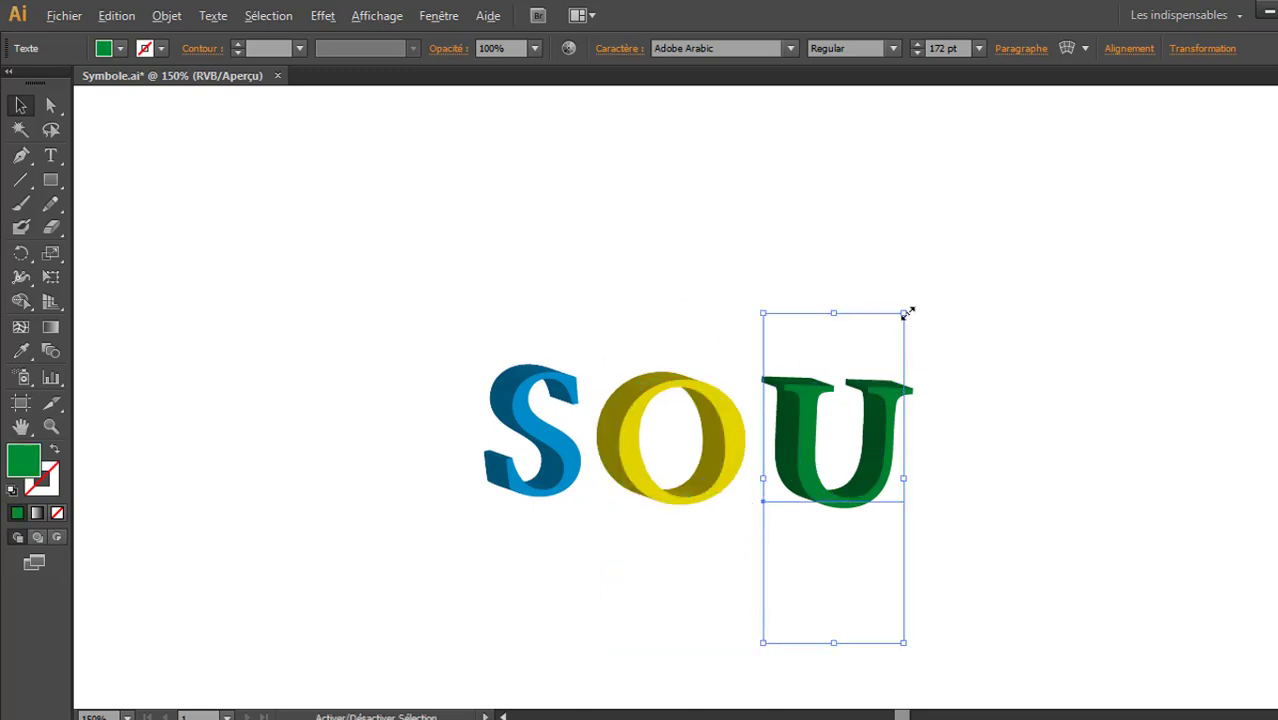
pyautogui.moveTo(905, 313); pyautogui.dragTo(896, 345)
# Edit the yellow O's 3D extrusion with preview on, rotating it to 5°, -12° and -4°.
pyautogui.click(730, 448)
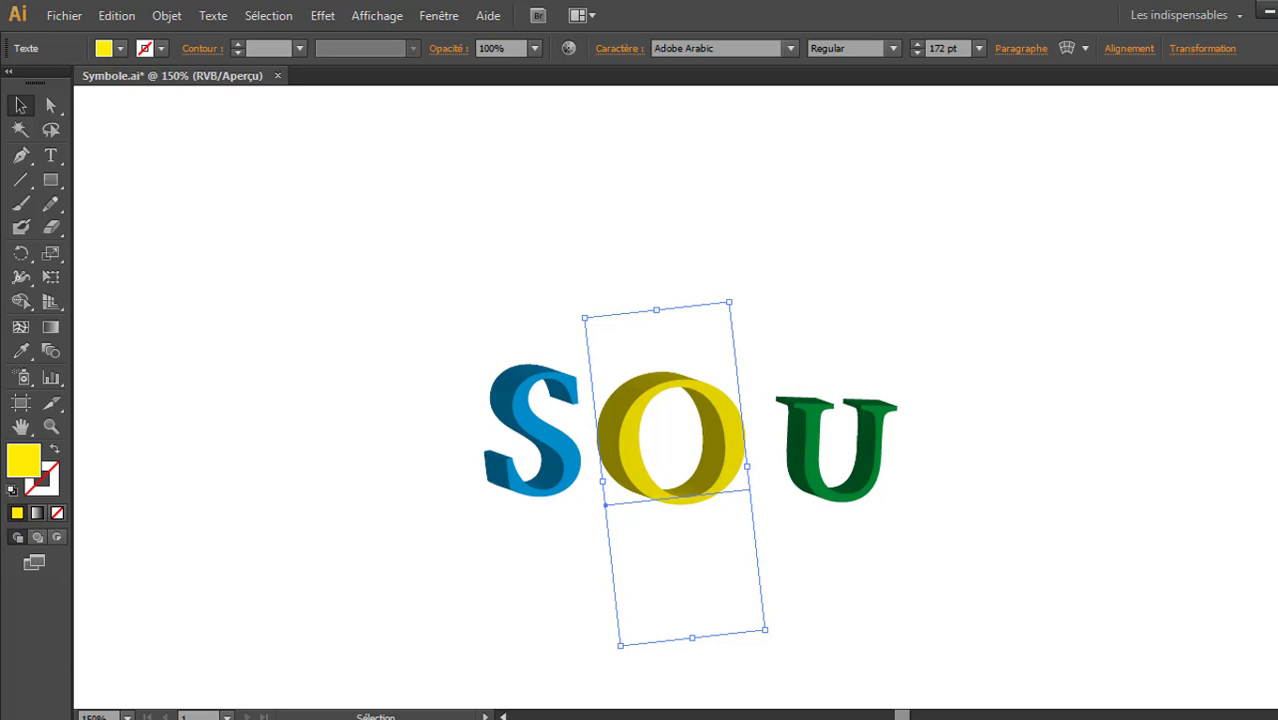
pyautogui.click(1262, 342)
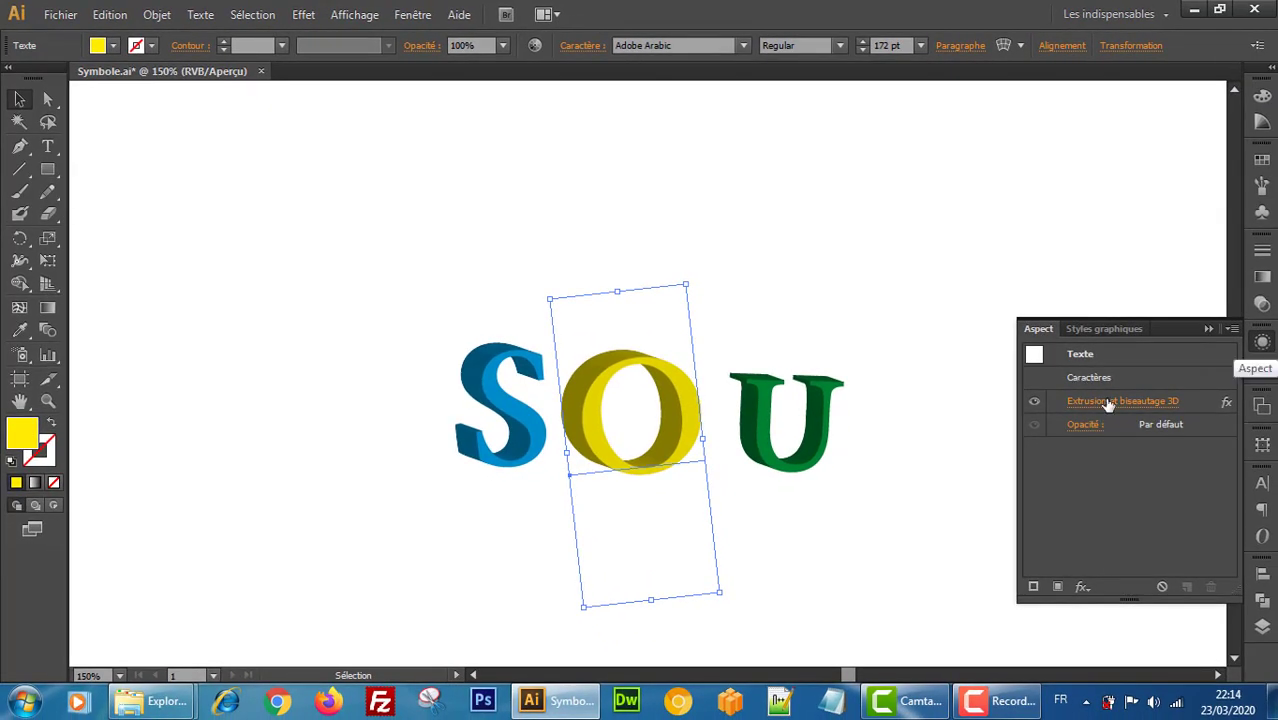
pyautogui.click(1107, 402)
pyautogui.moveTo(826, 287); pyautogui.dragTo(809, 294)
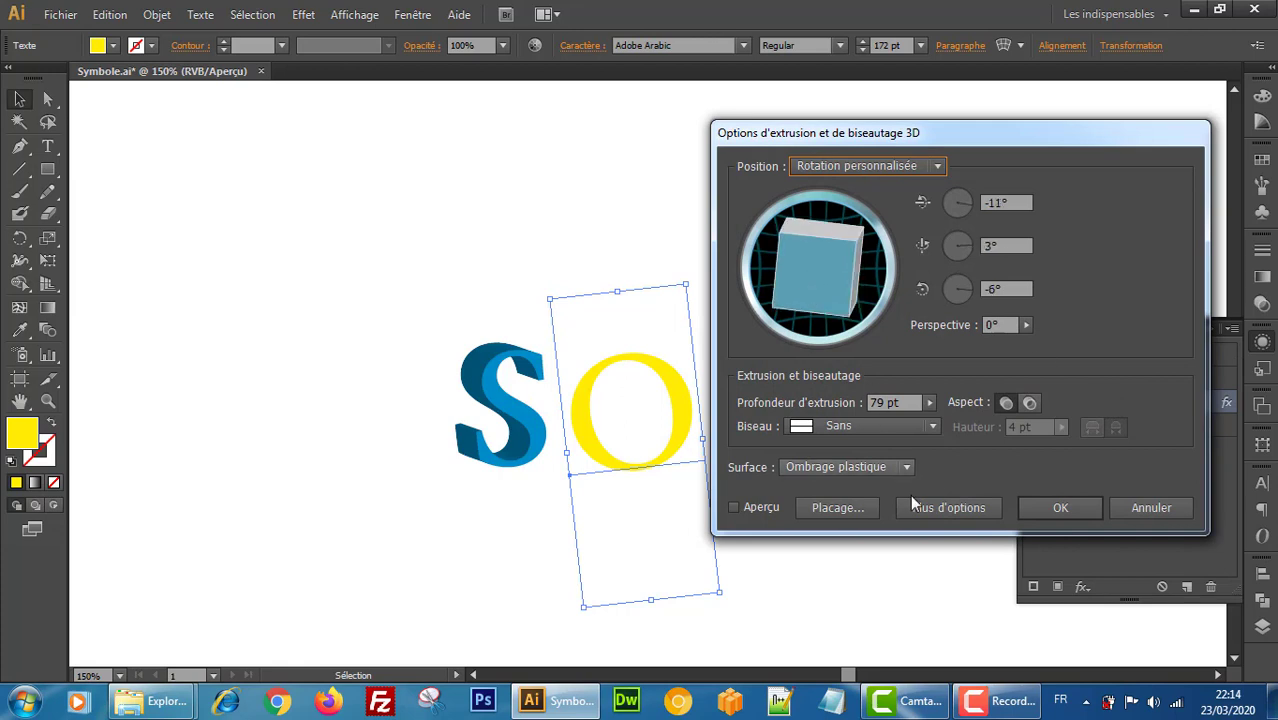
pyautogui.click(763, 507)
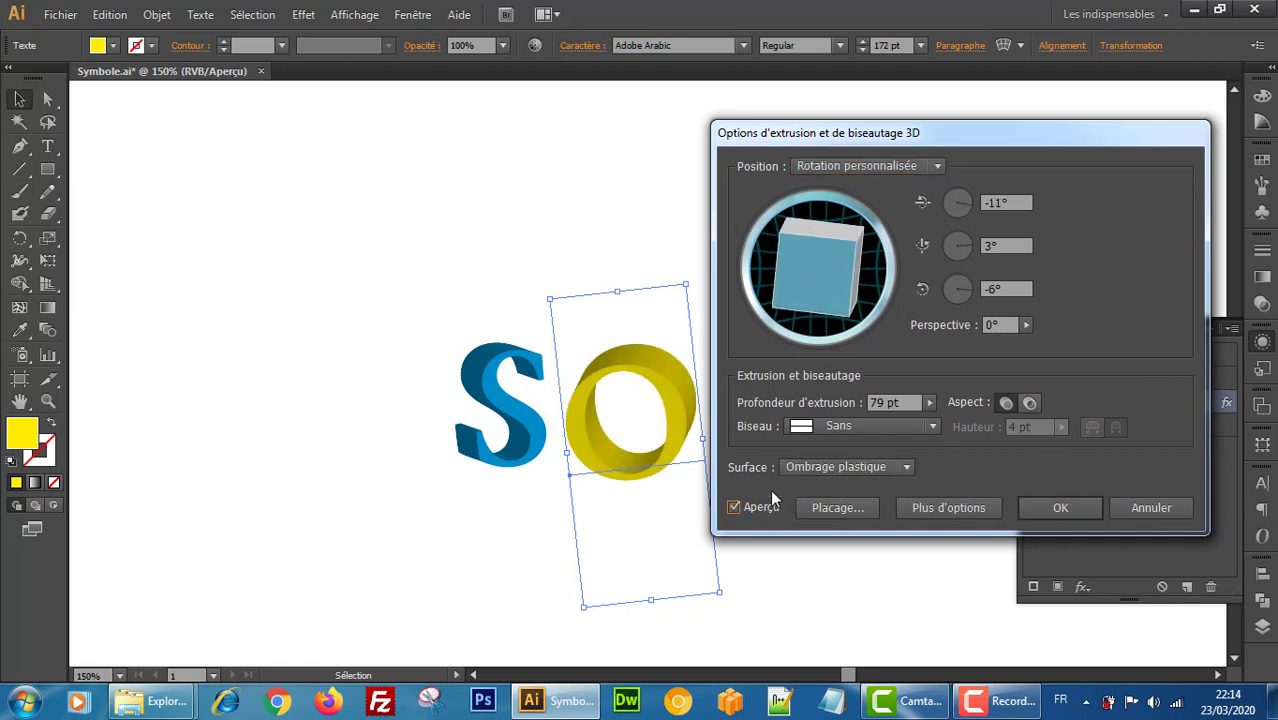
pyautogui.moveTo(808, 279); pyautogui.dragTo(830, 264)
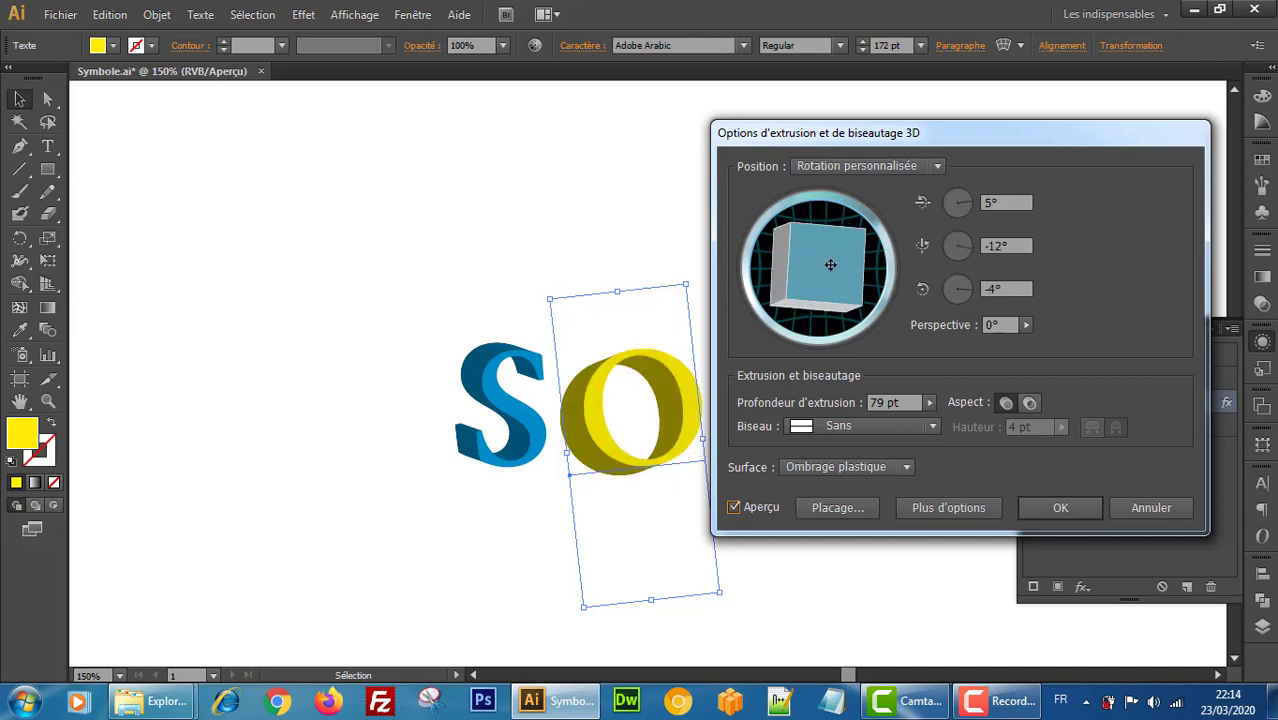
pyautogui.click(1062, 508)
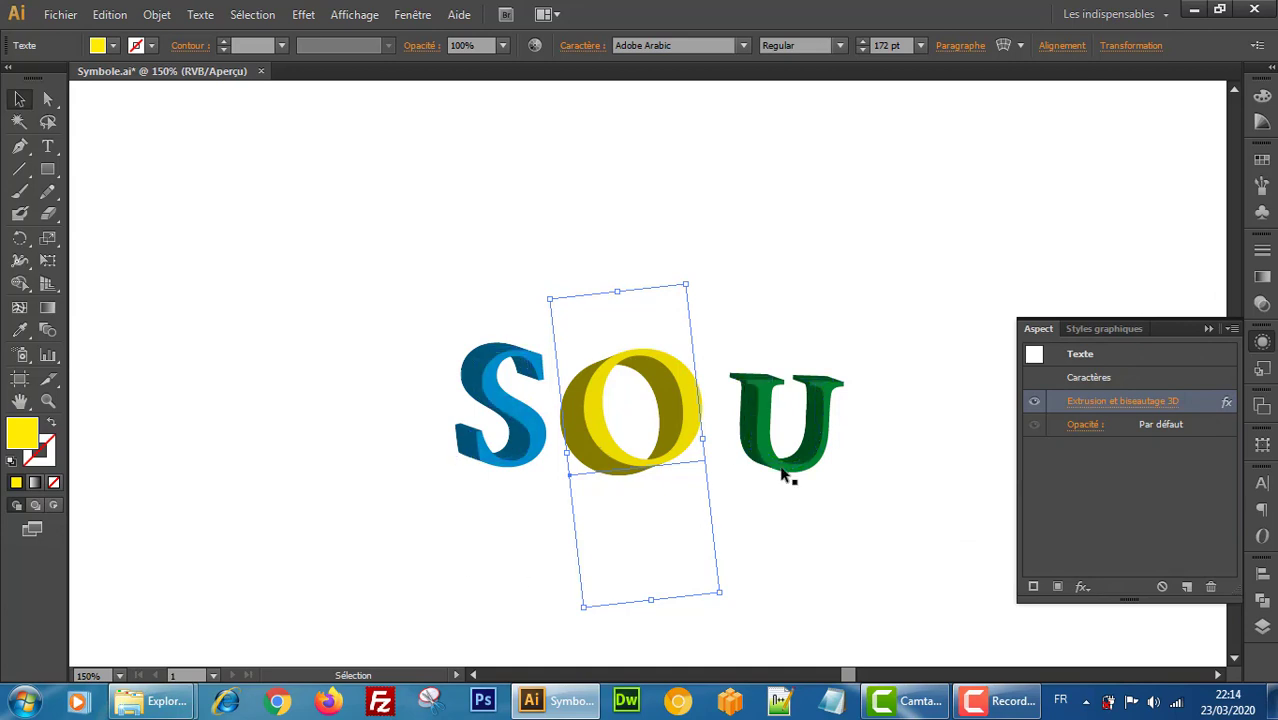
pyautogui.click(1207, 327)
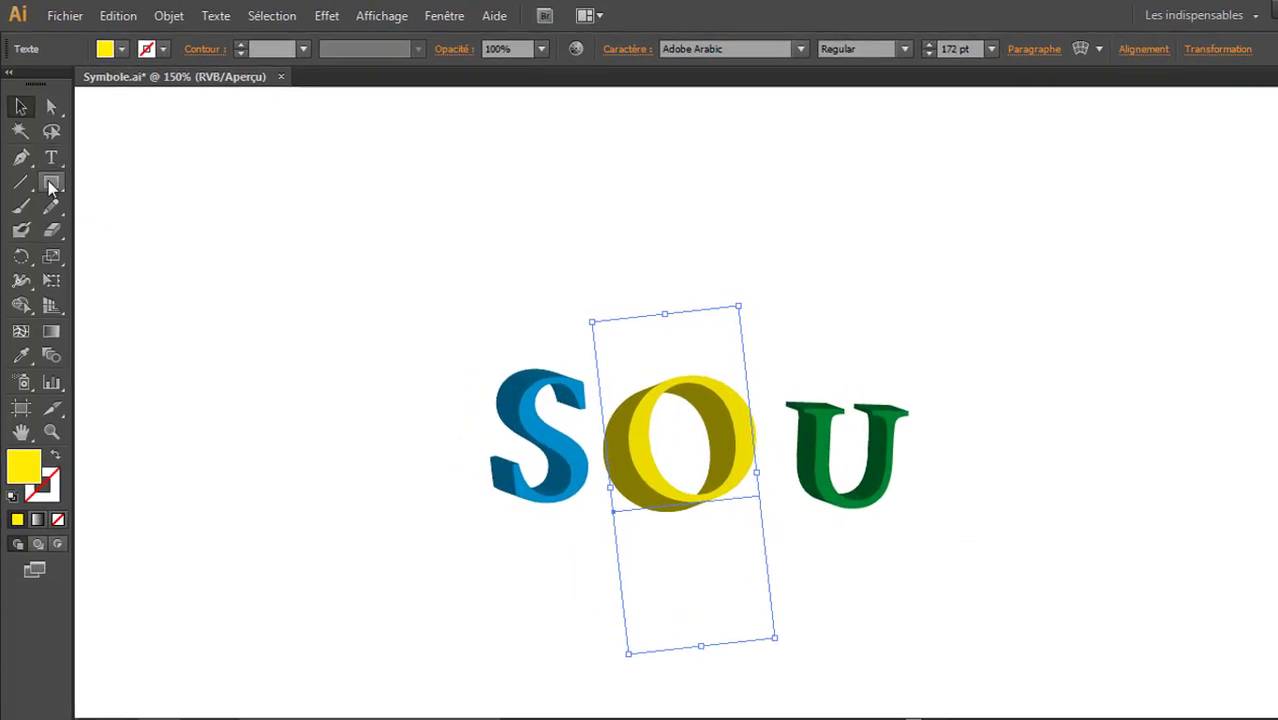
# Draw a square below the three letters and fill it with the red swatch.
pyautogui.moveTo(52, 185); pyautogui.dragTo(137, 181)
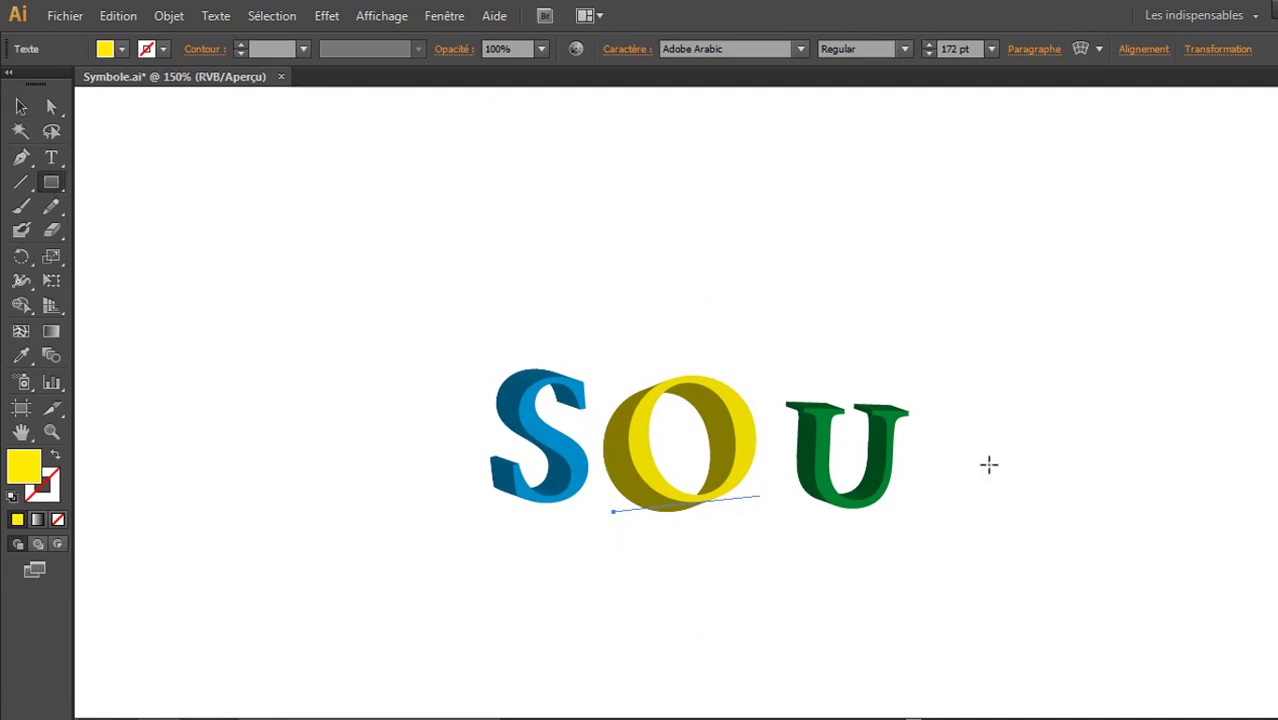
pyautogui.scroll(-3, 985, 460)
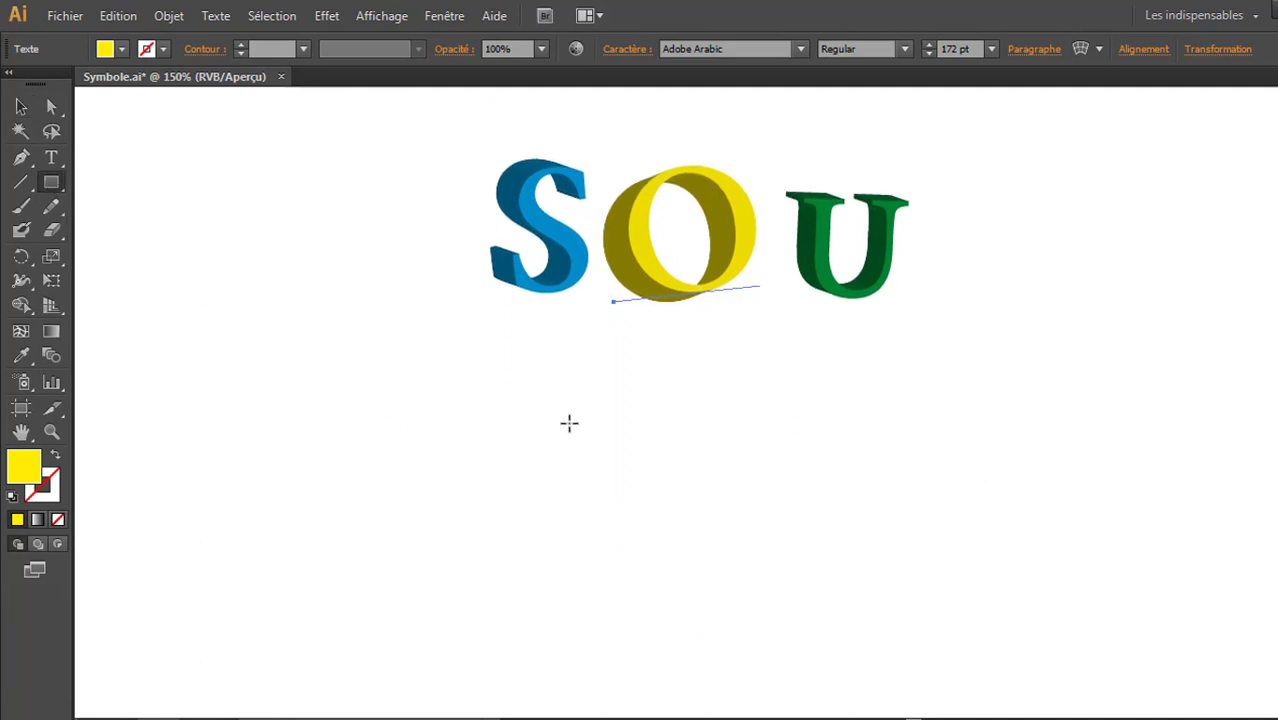
pyautogui.moveTo(568, 410); pyautogui.dragTo(723, 565)
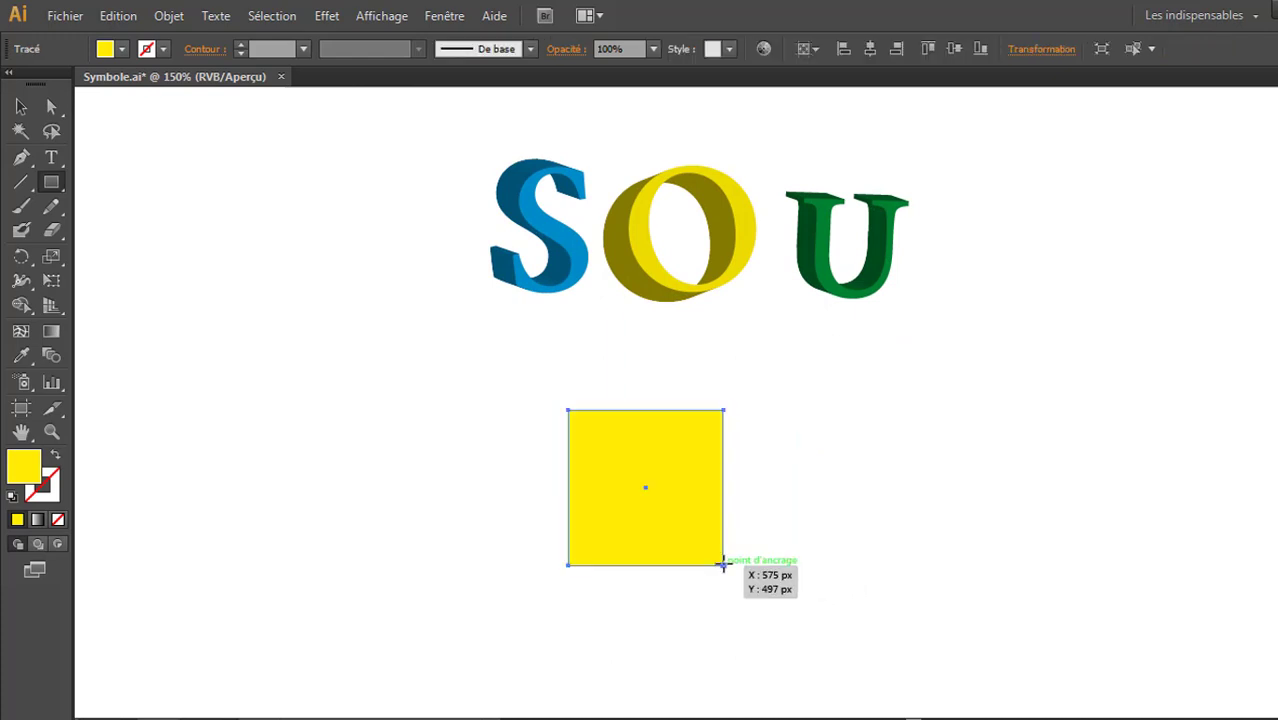
pyautogui.click(121, 49)
pyautogui.click(133, 92)
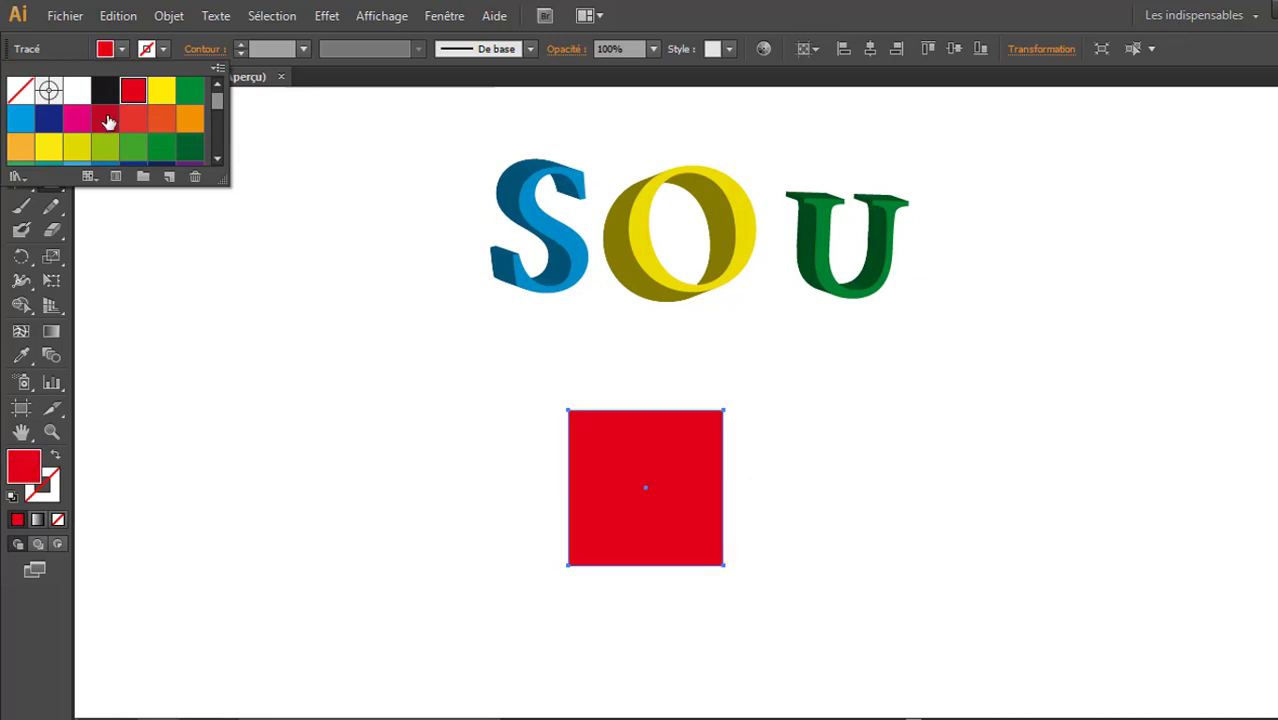
pyautogui.click(810, 8)
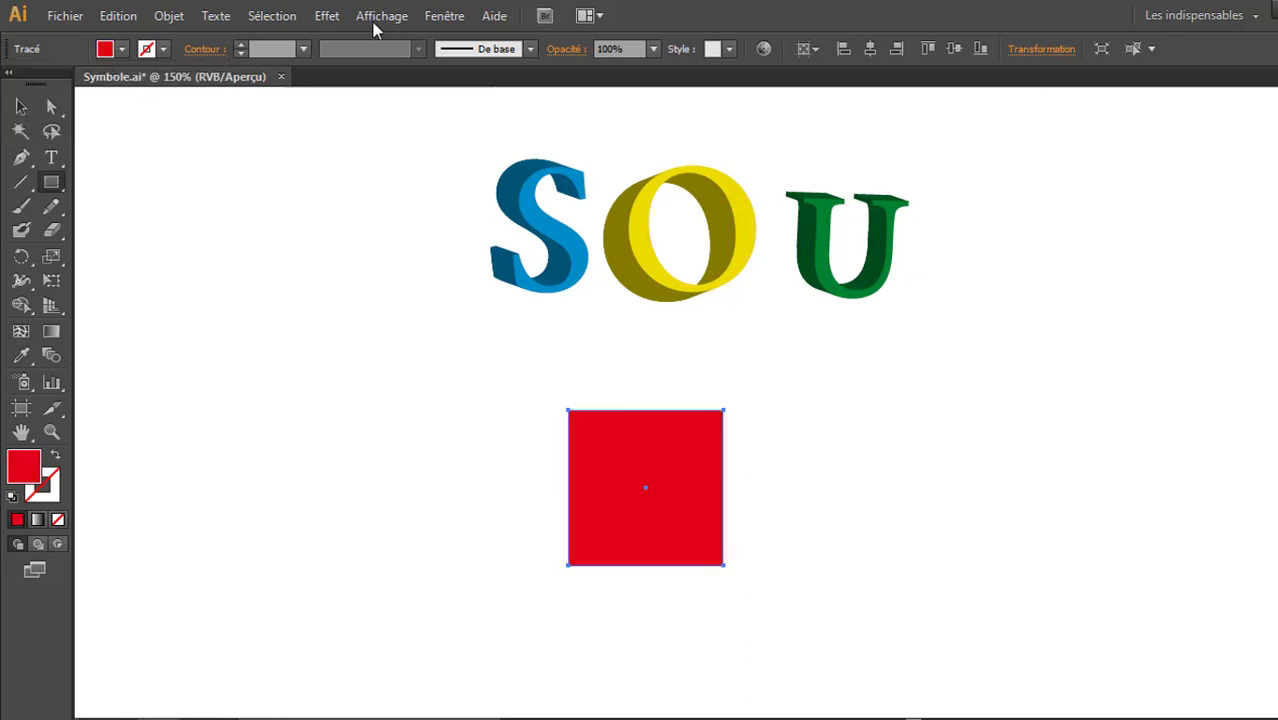
# Apply a 3D Extrude & Bevel effect to the red square, previewing it with a rotation of -20°, -26° and 9°.
pyautogui.click(322, 17)
pyautogui.moveTo(384, 133)
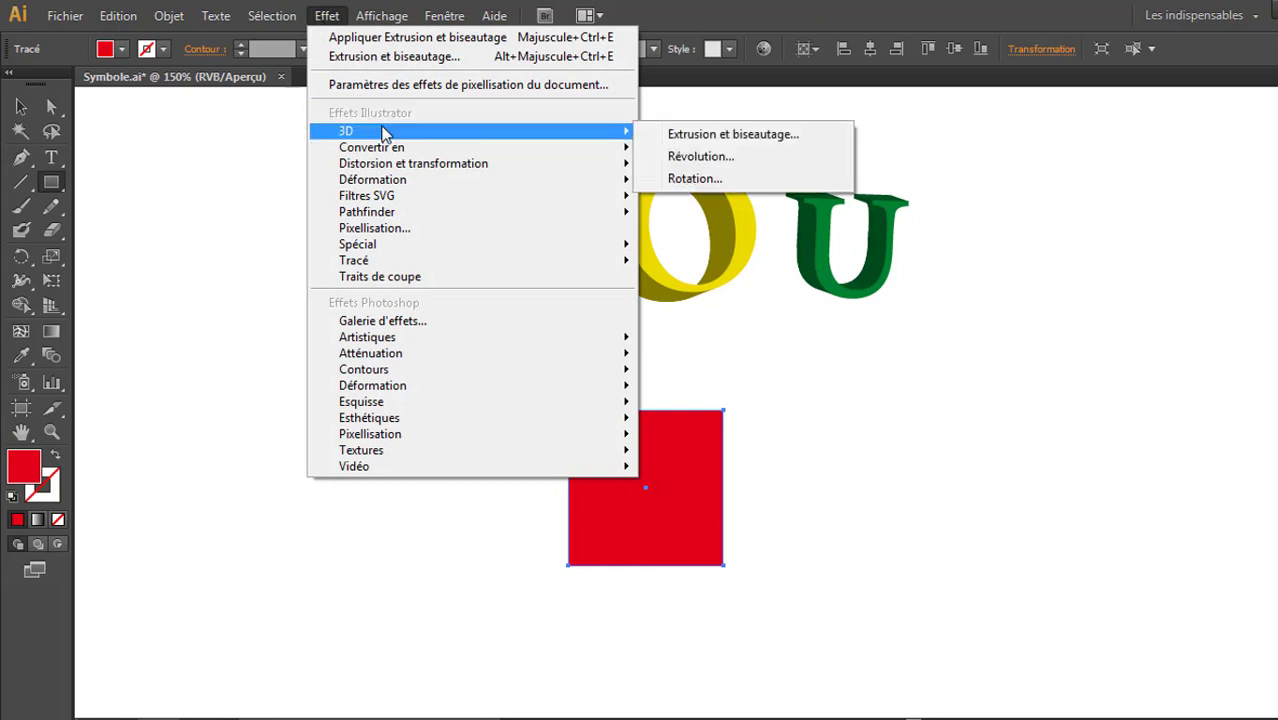
pyautogui.click(724, 140)
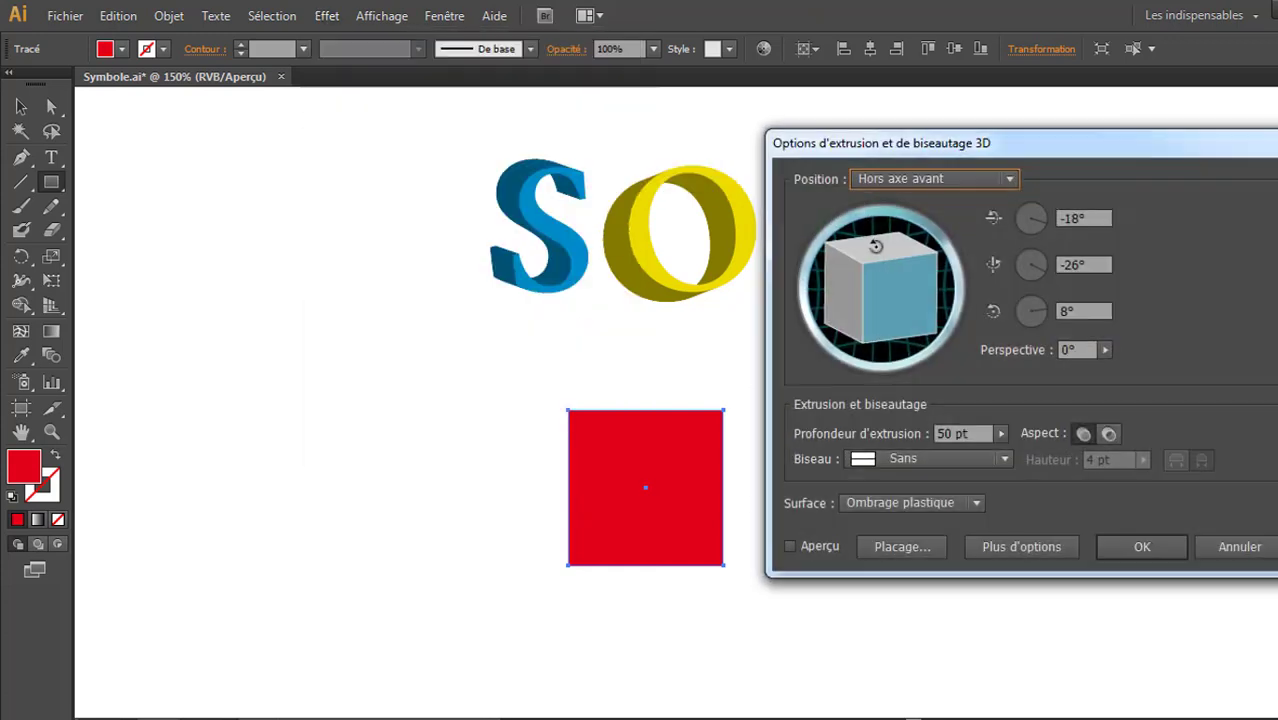
pyautogui.click(824, 546)
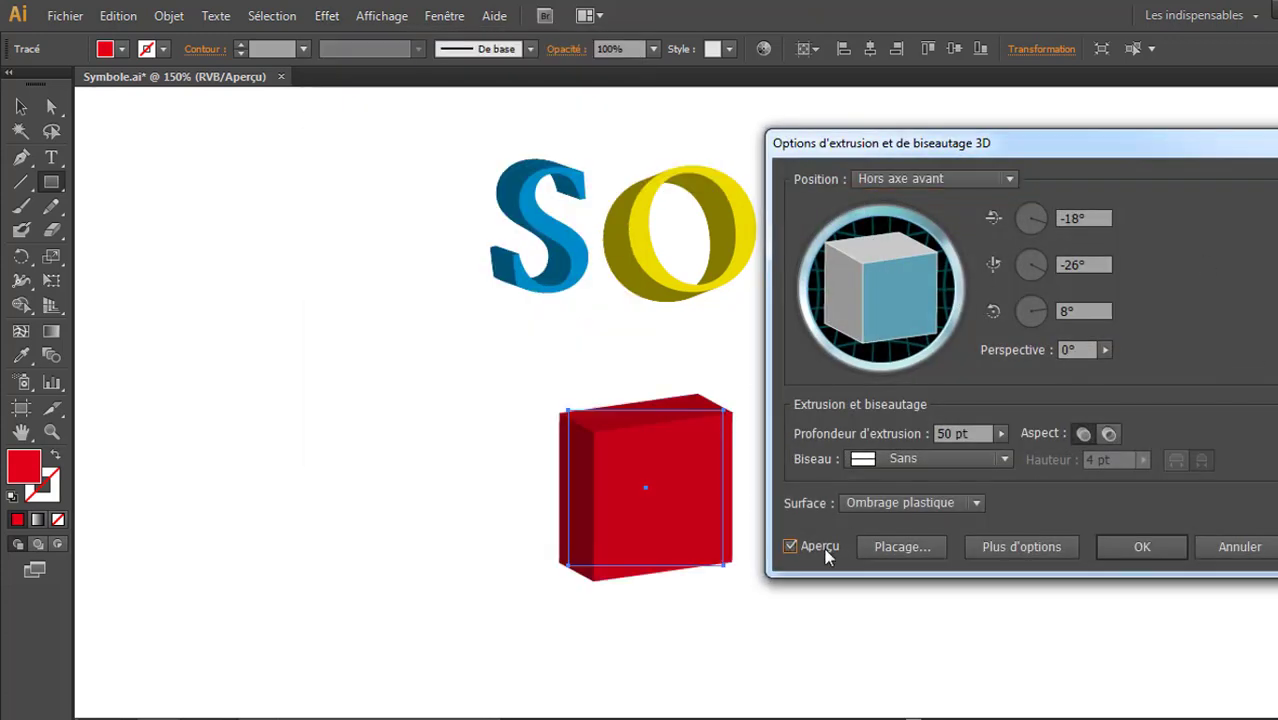
pyautogui.moveTo(961, 158); pyautogui.dragTo(1016, 145)
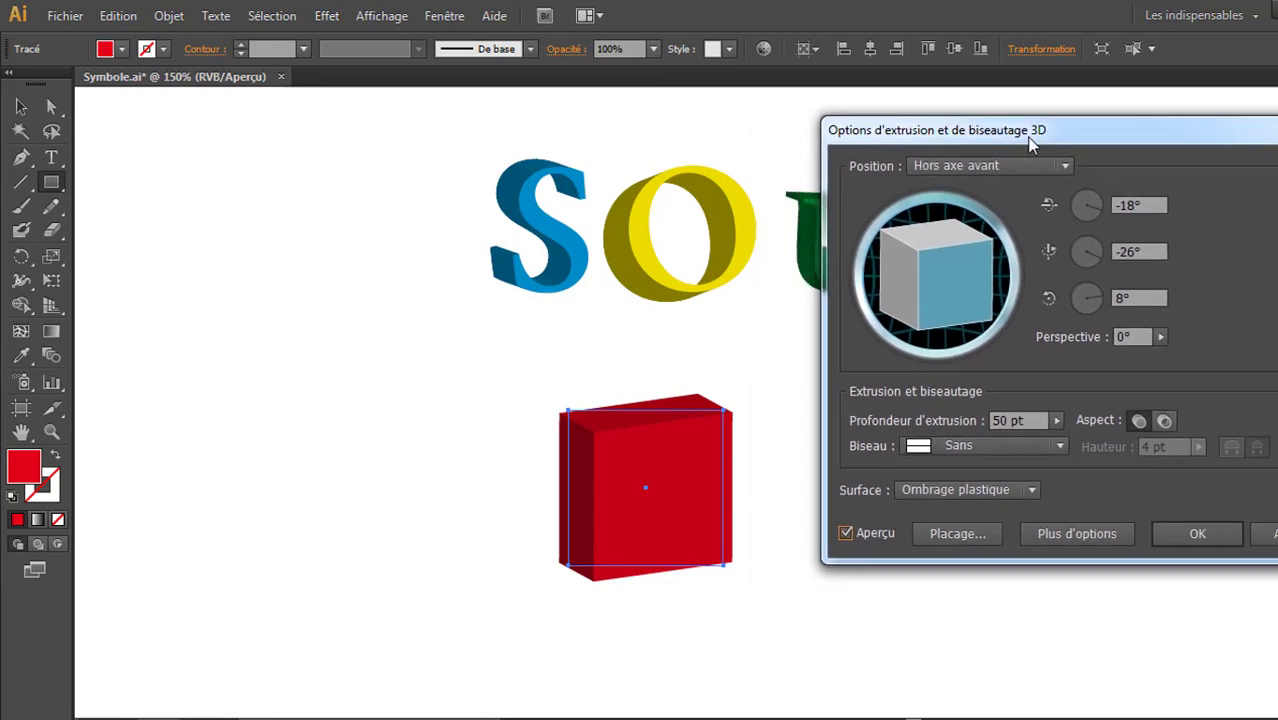
pyautogui.moveTo(937, 305); pyautogui.dragTo(932, 303)
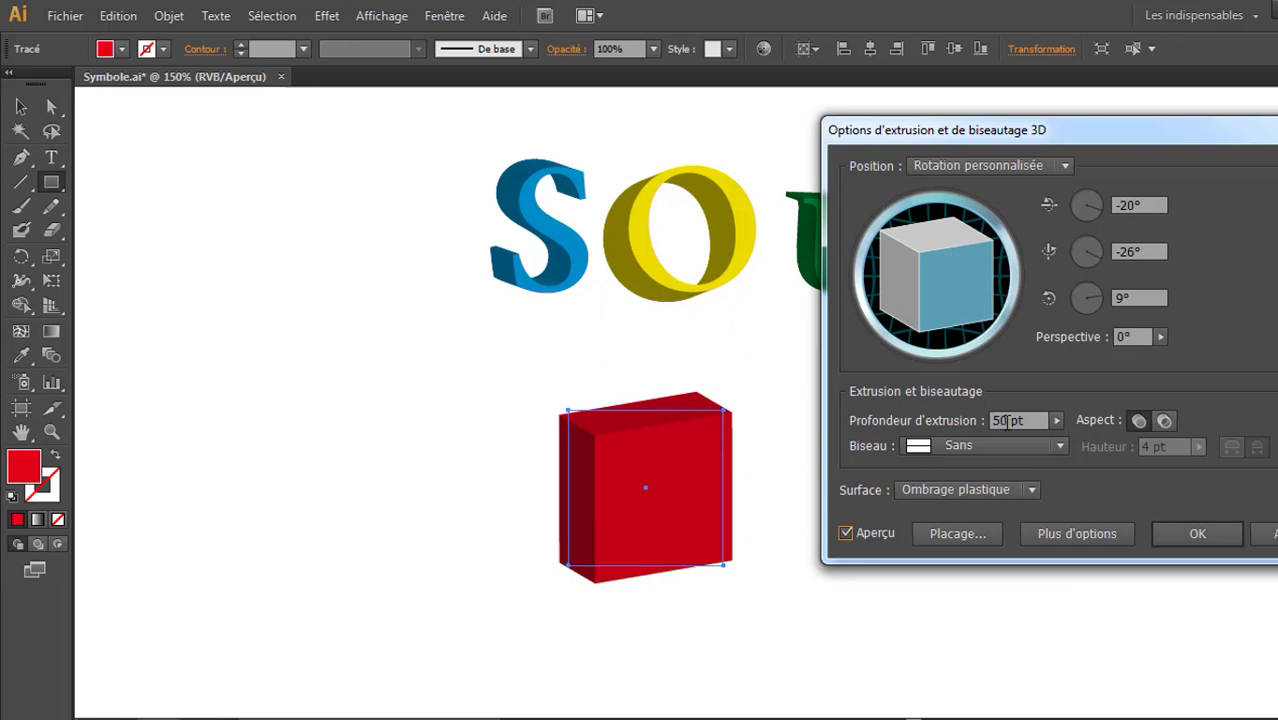
# Make the extruded red square hollow, rotate it to -14°, -25° and 9°, and set its extrusion depth to 106 pt.
pyautogui.click(1163, 422)
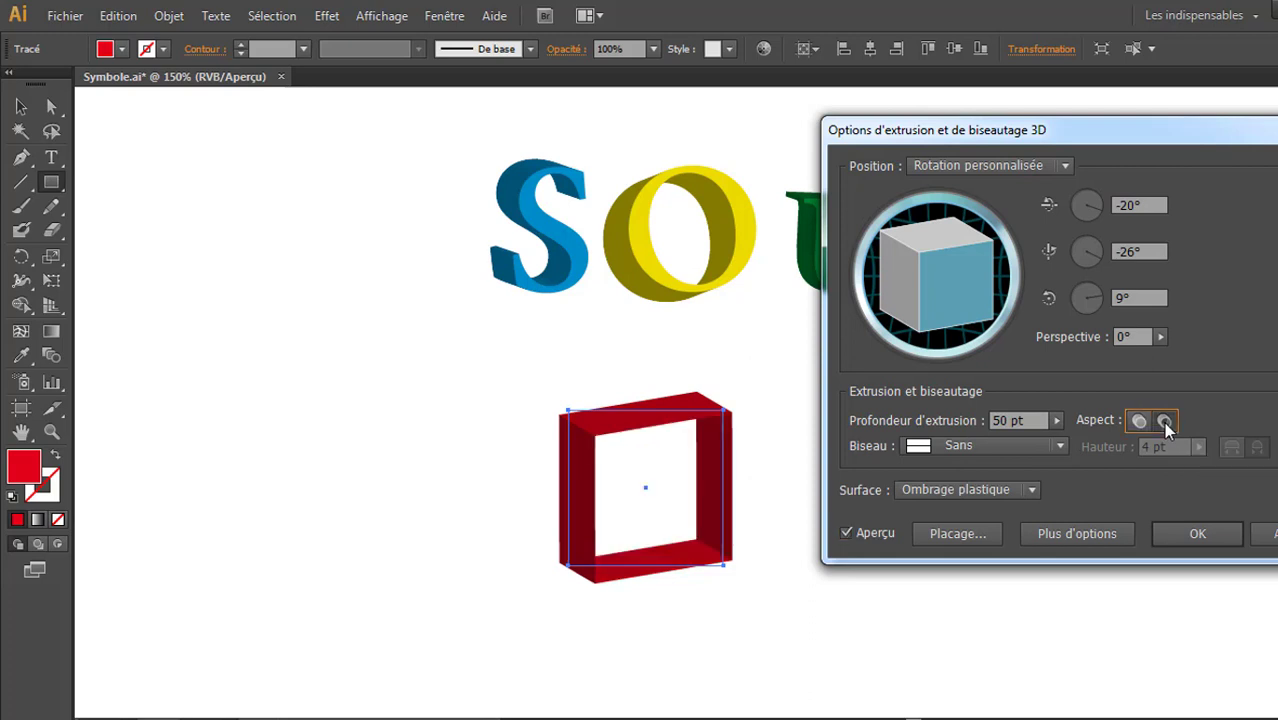
pyautogui.moveTo(894, 325); pyautogui.dragTo(937, 313)
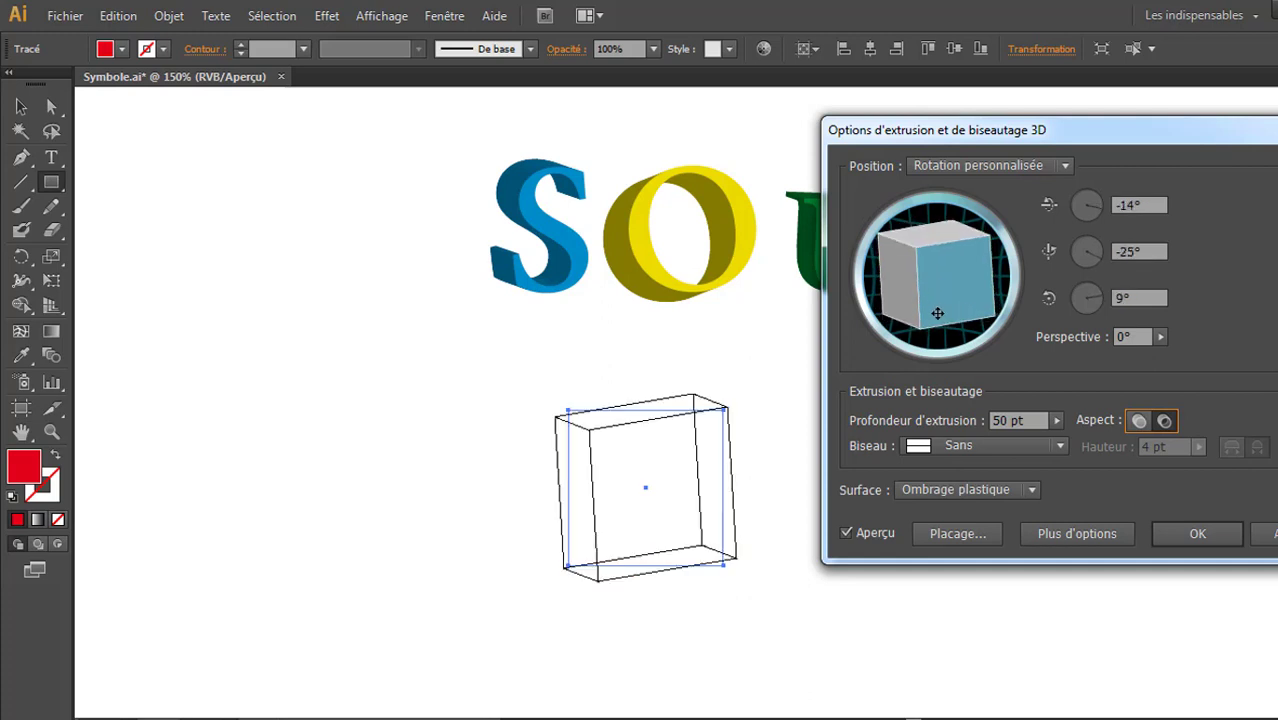
pyautogui.click(1056, 420)
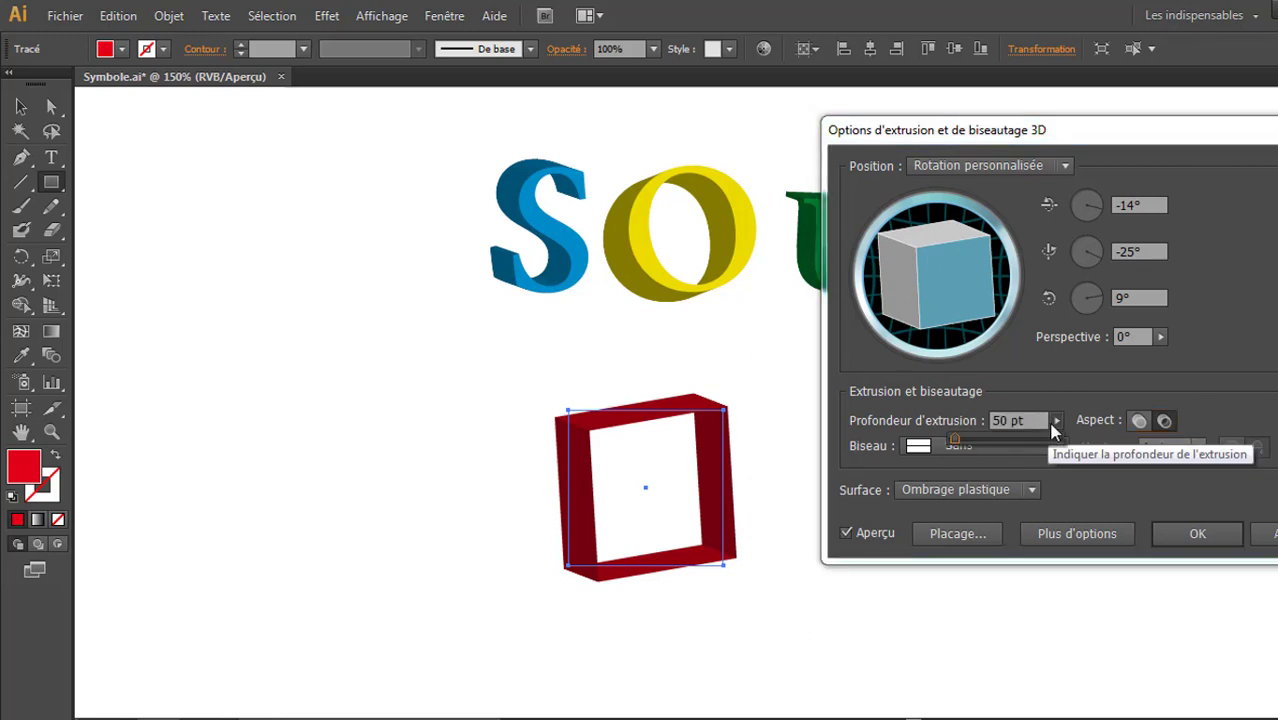
pyautogui.moveTo(954, 439); pyautogui.dragTo(957, 439)
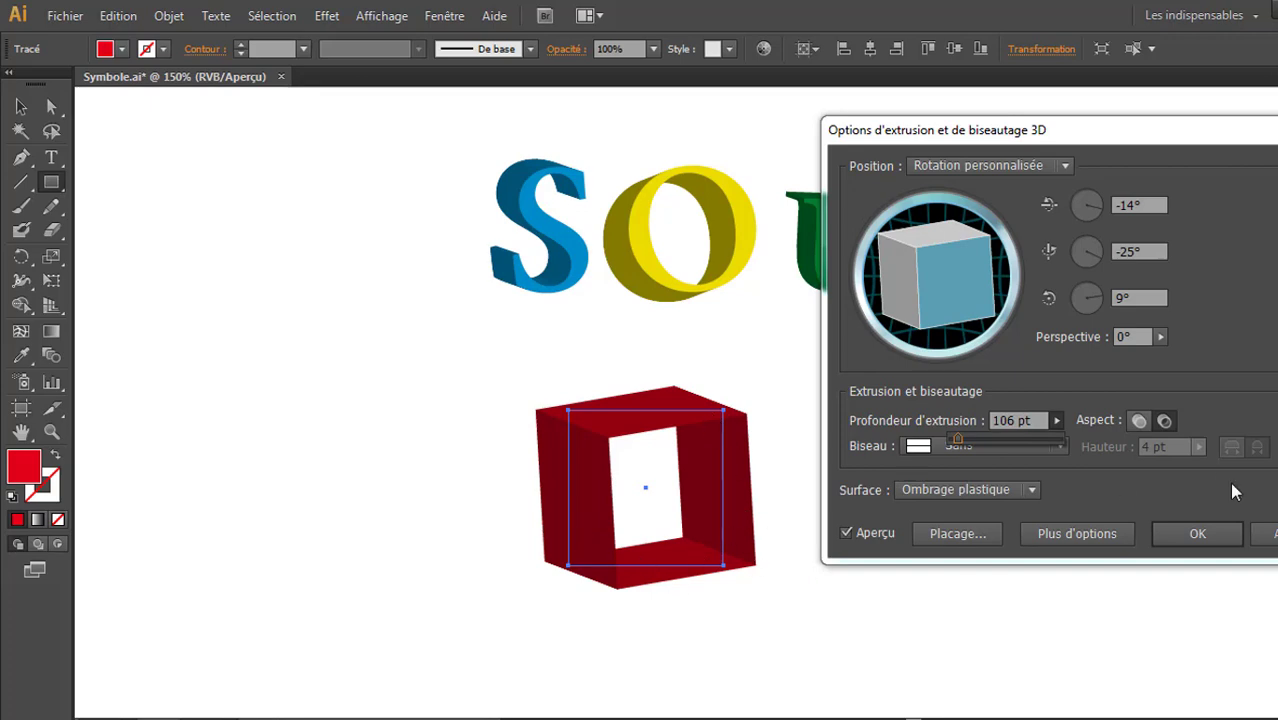
pyautogui.click(1193, 535)
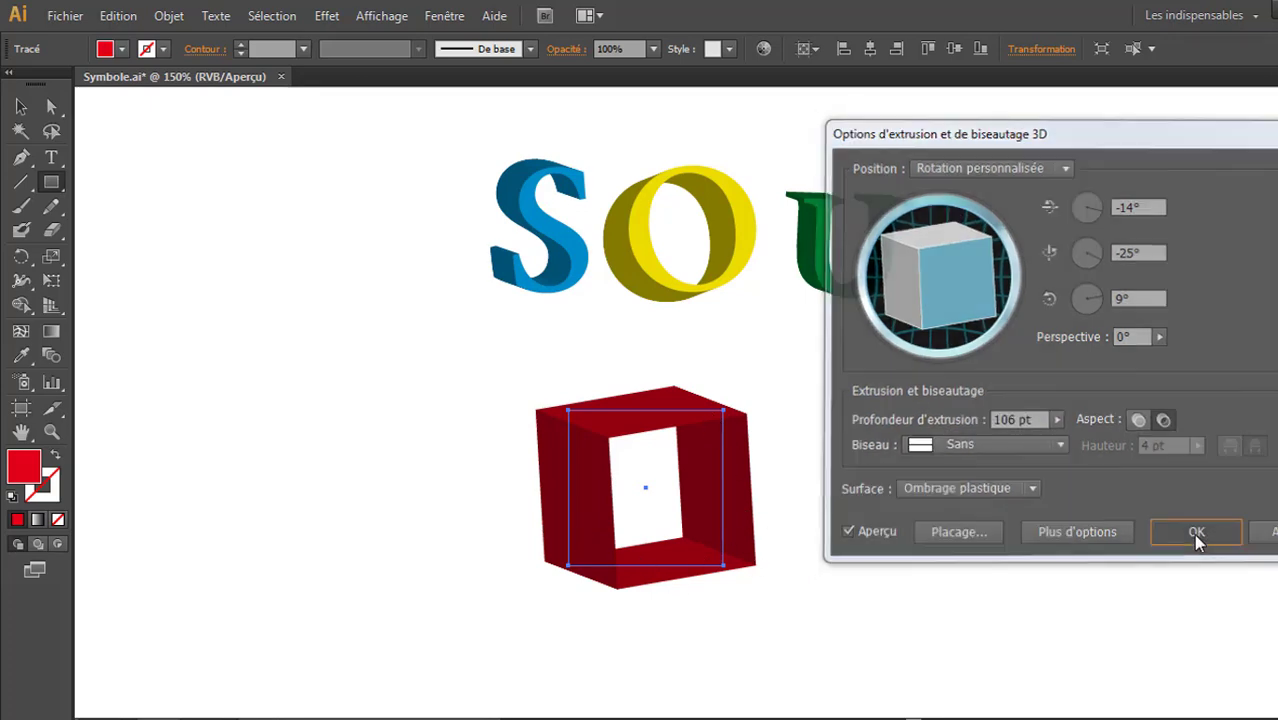
# Inspect the hollow red box up close and shift it slightly down and to the left.
pyautogui.click(51, 431)
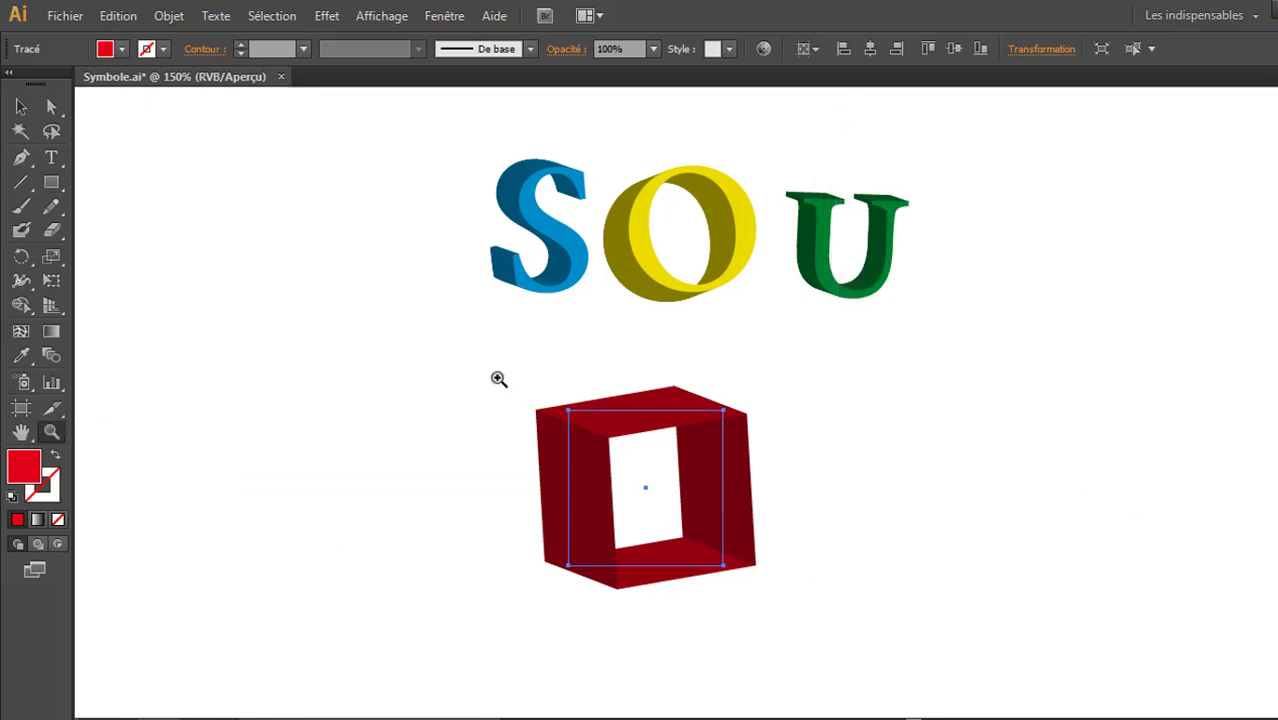
pyautogui.moveTo(424, 365); pyautogui.dragTo(816, 623)
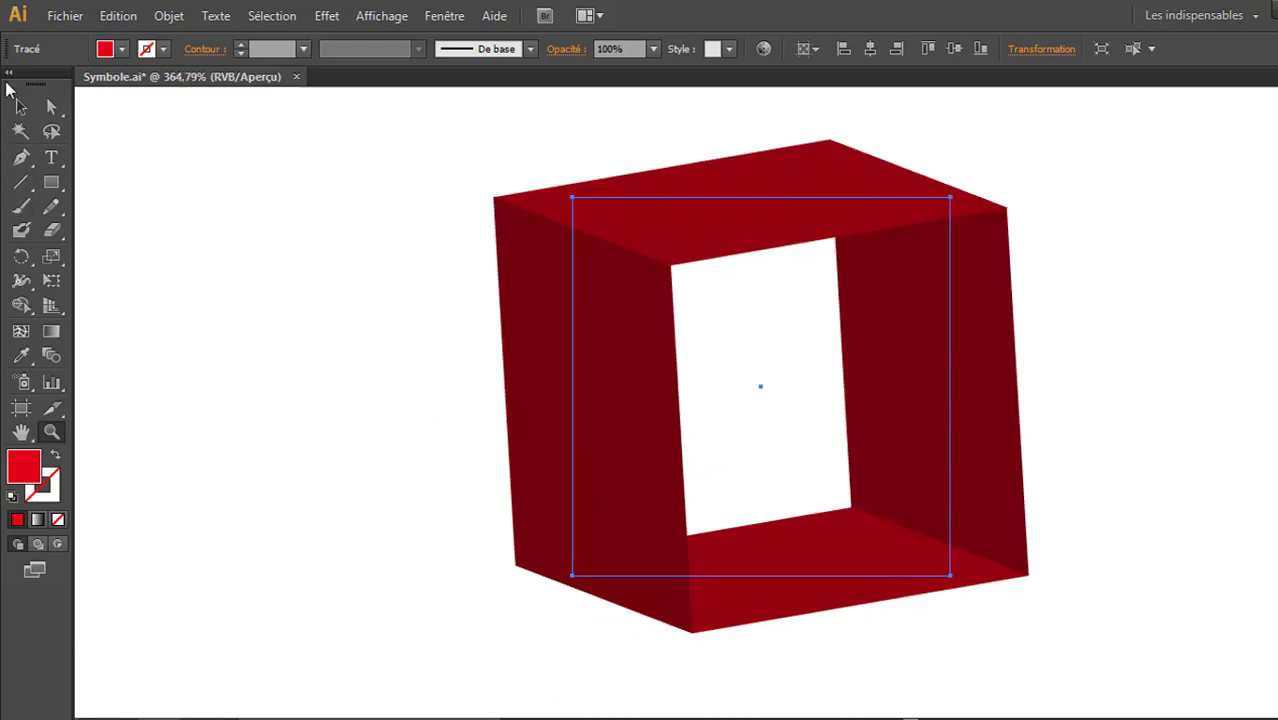
pyautogui.click(17, 107)
pyautogui.click(399, 326)
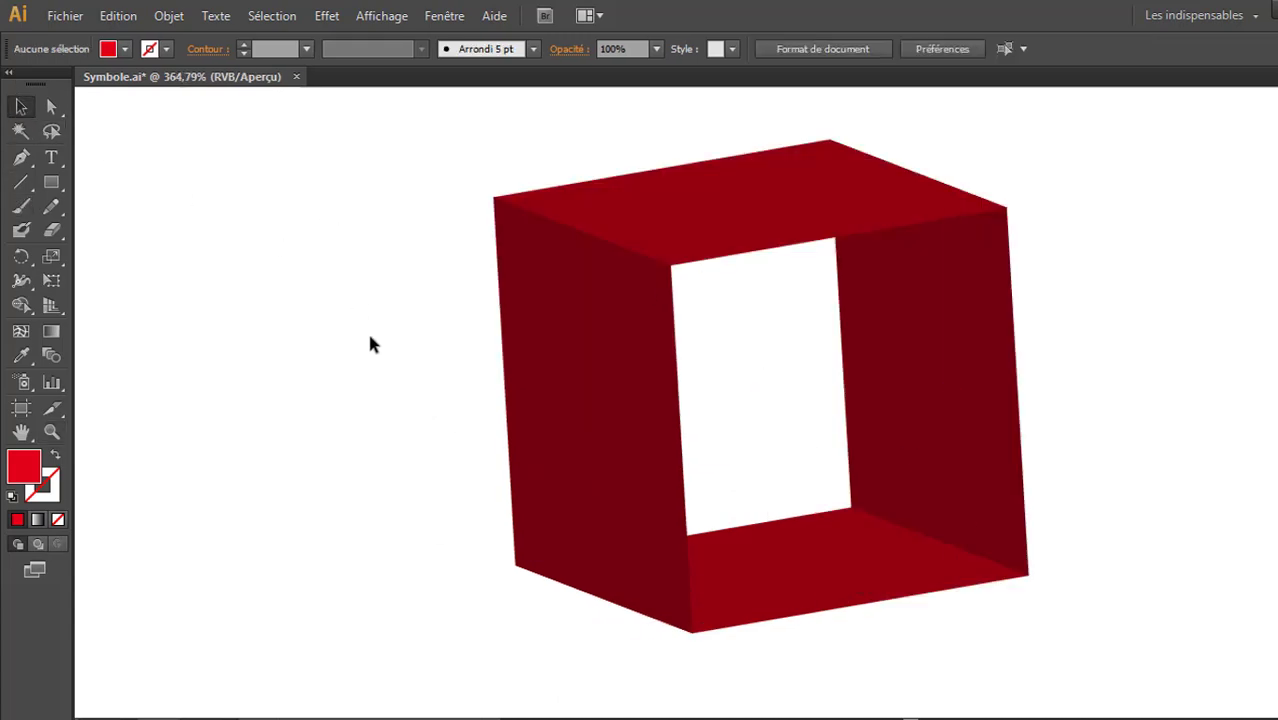
pyautogui.moveTo(1008, 540); pyautogui.dragTo(928, 578)
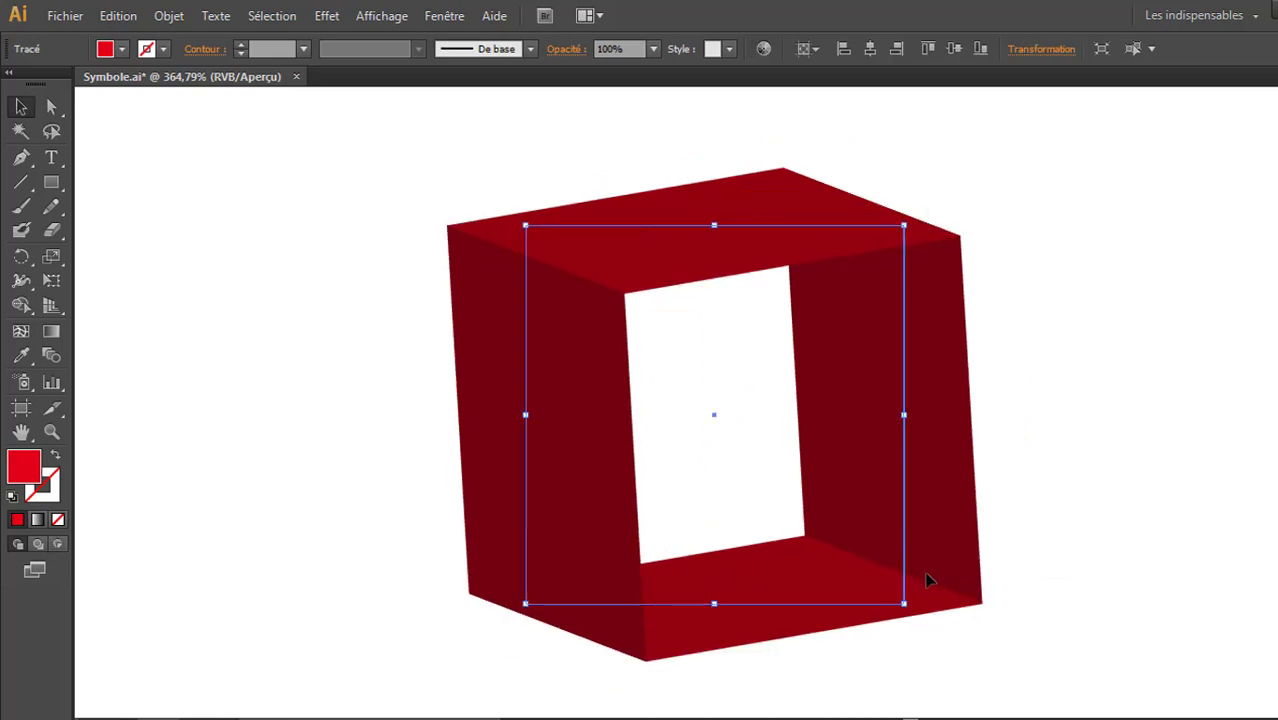
pyautogui.press('z')
pyautogui.keyDown('alt'); pyautogui.click(884, 378); pyautogui.keyUp('alt')
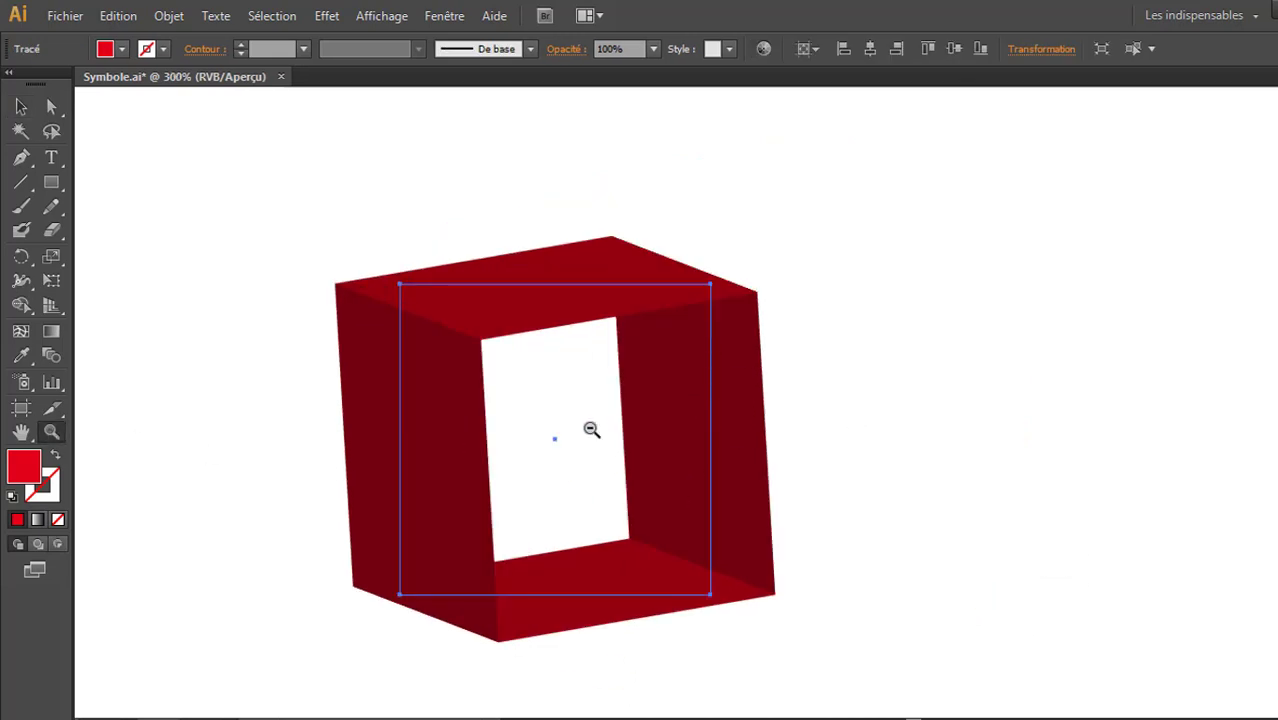
pyautogui.keyDown('alt'); pyautogui.click(590, 429); pyautogui.keyUp('alt')
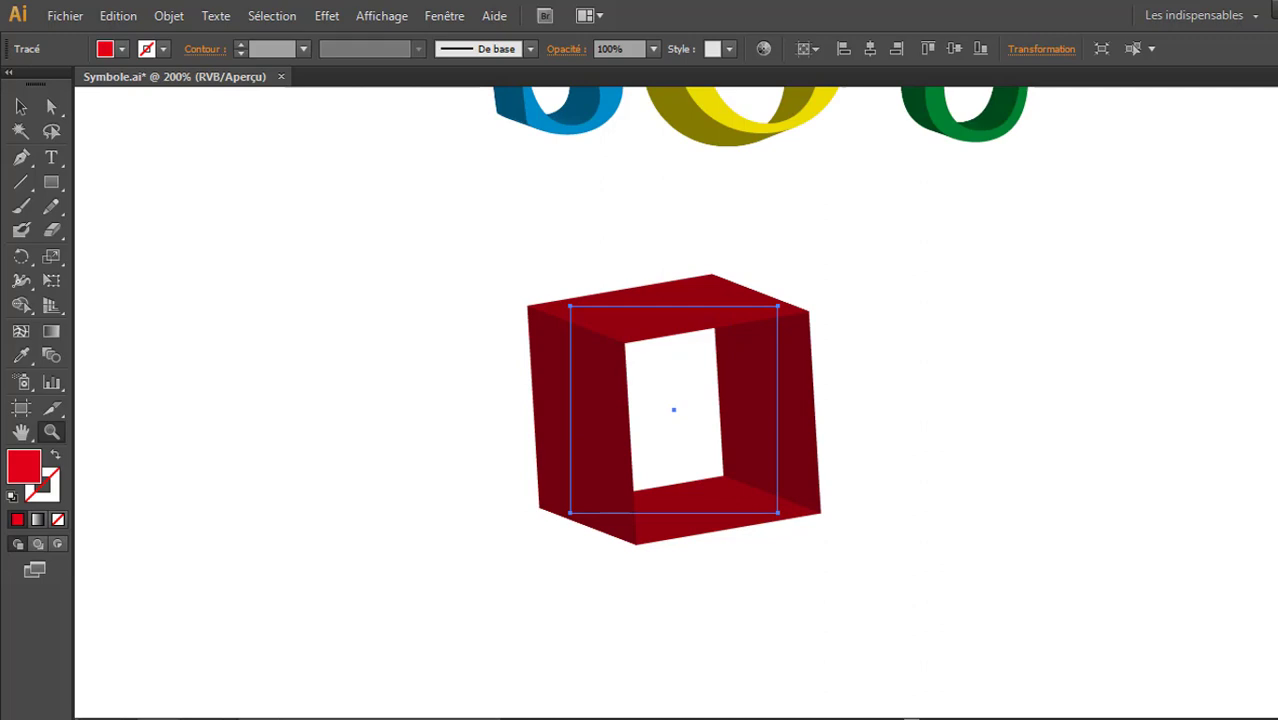
# Edit the red box's 3D extrusion with preview on and switch it to the solid aspect.
pyautogui.hotkey('shift', 'F6')
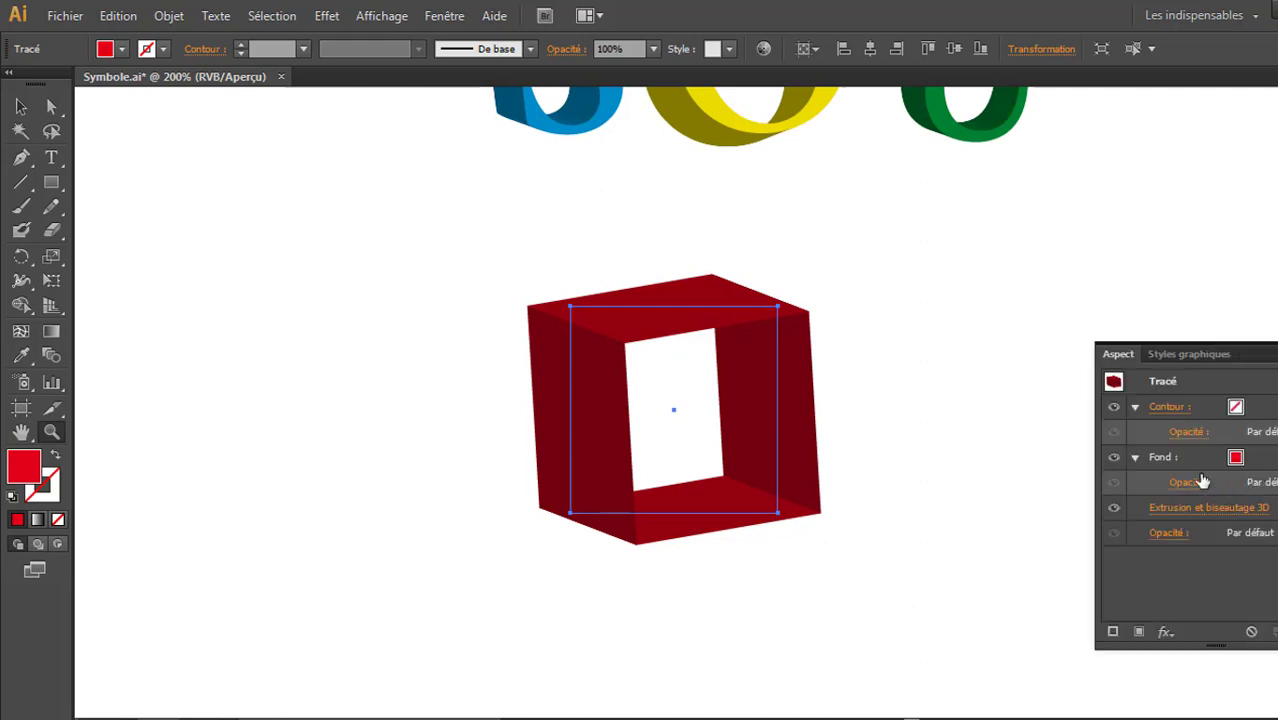
pyautogui.click(1201, 509)
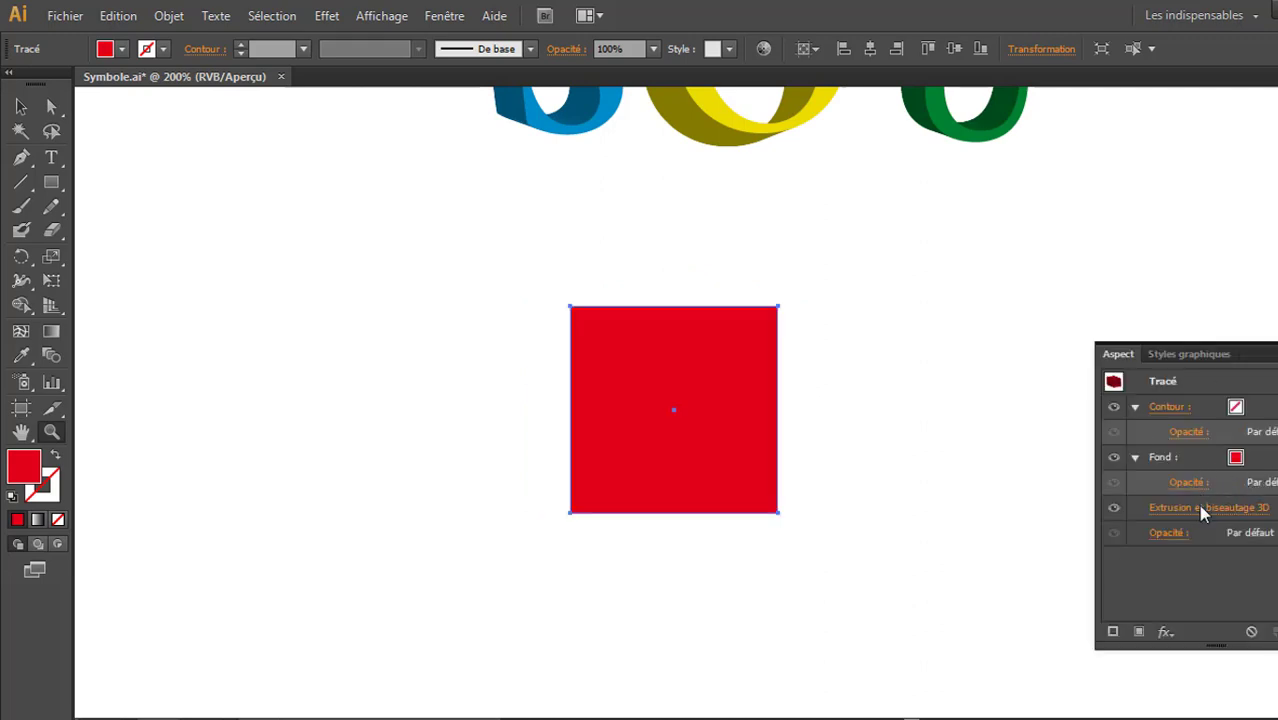
pyautogui.click(846, 533)
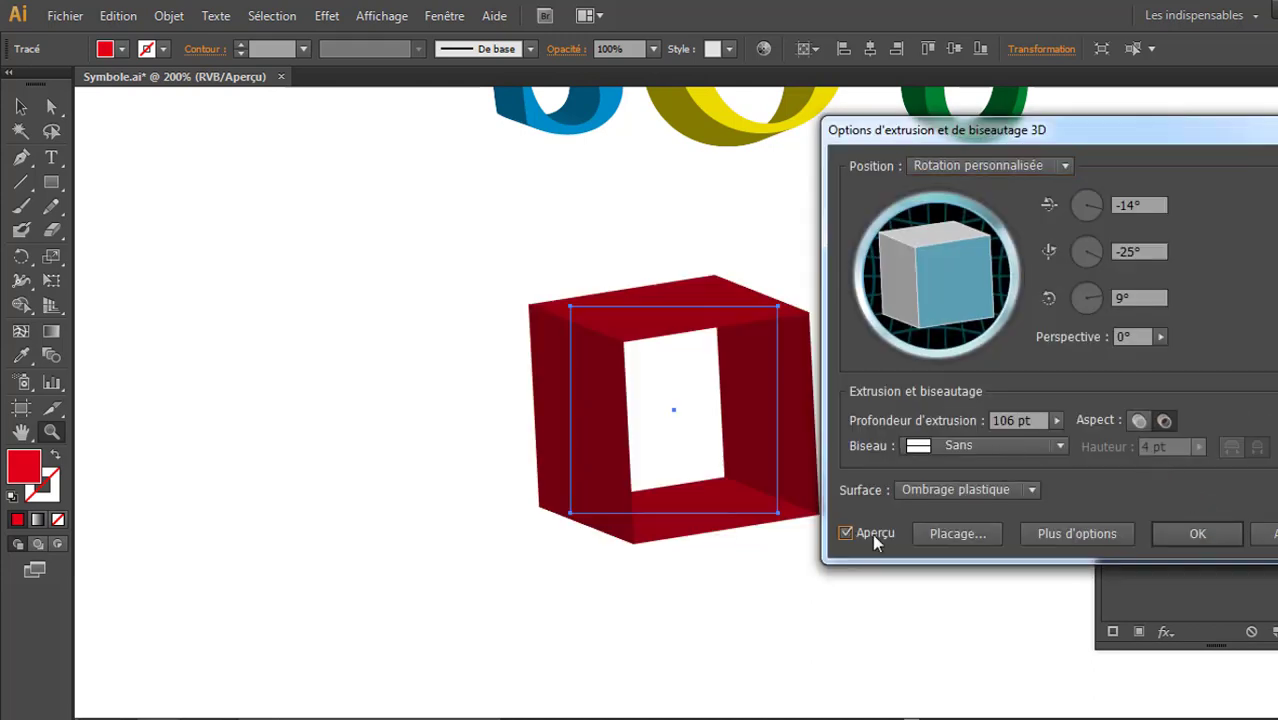
pyautogui.moveTo(1053, 135); pyautogui.dragTo(1157, 129)
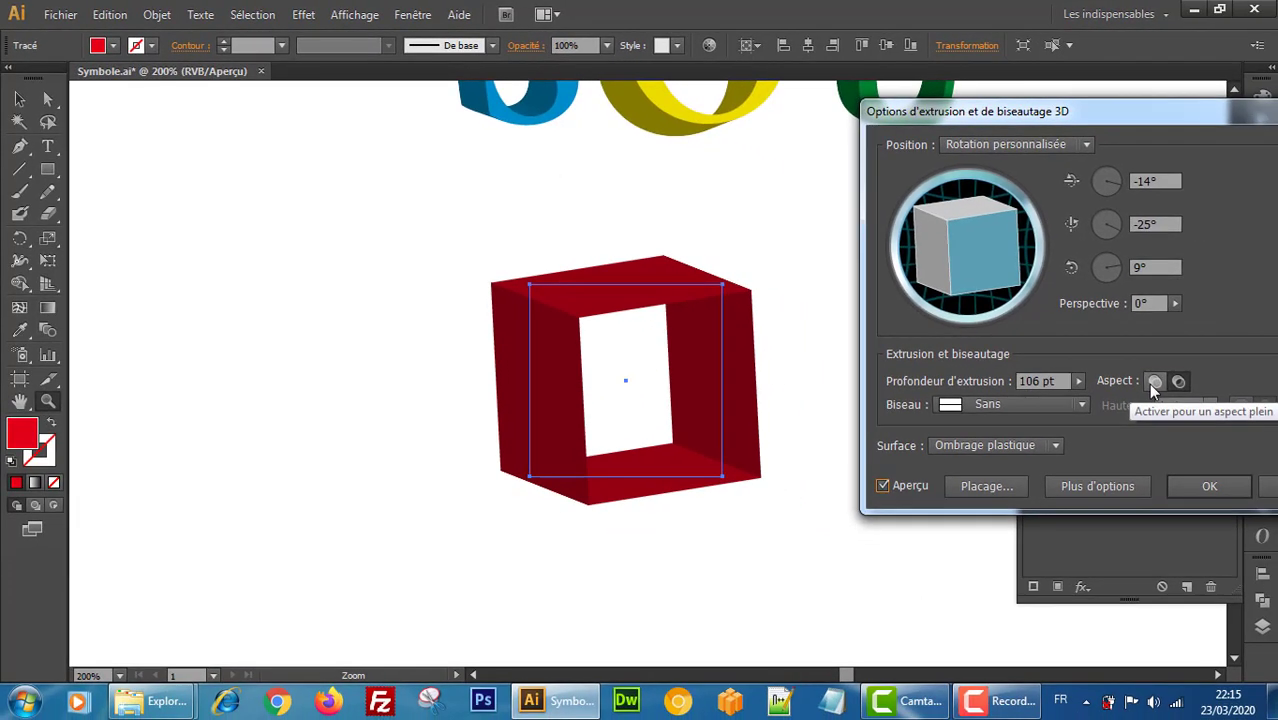
pyautogui.click(1152, 383)
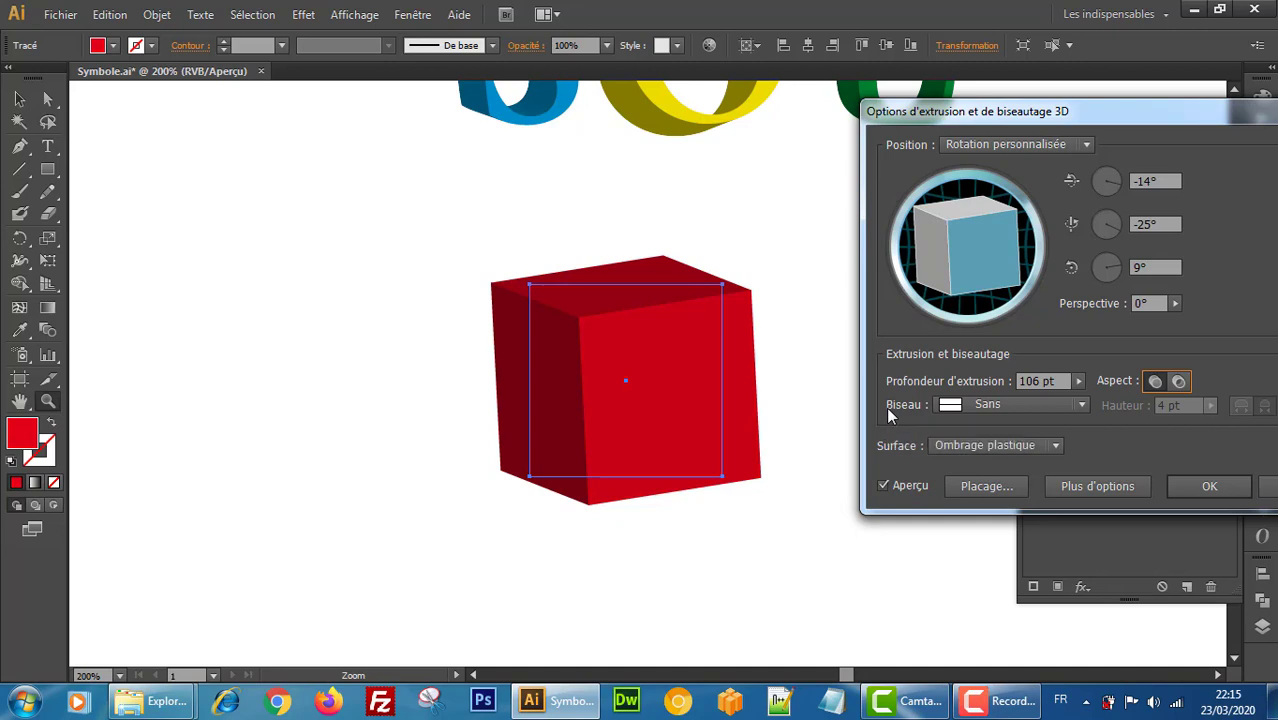
# Give the red box's extrusion a Classic bevel and rotate it to 53°, -34° and -17°.
pyautogui.click(1015, 404)
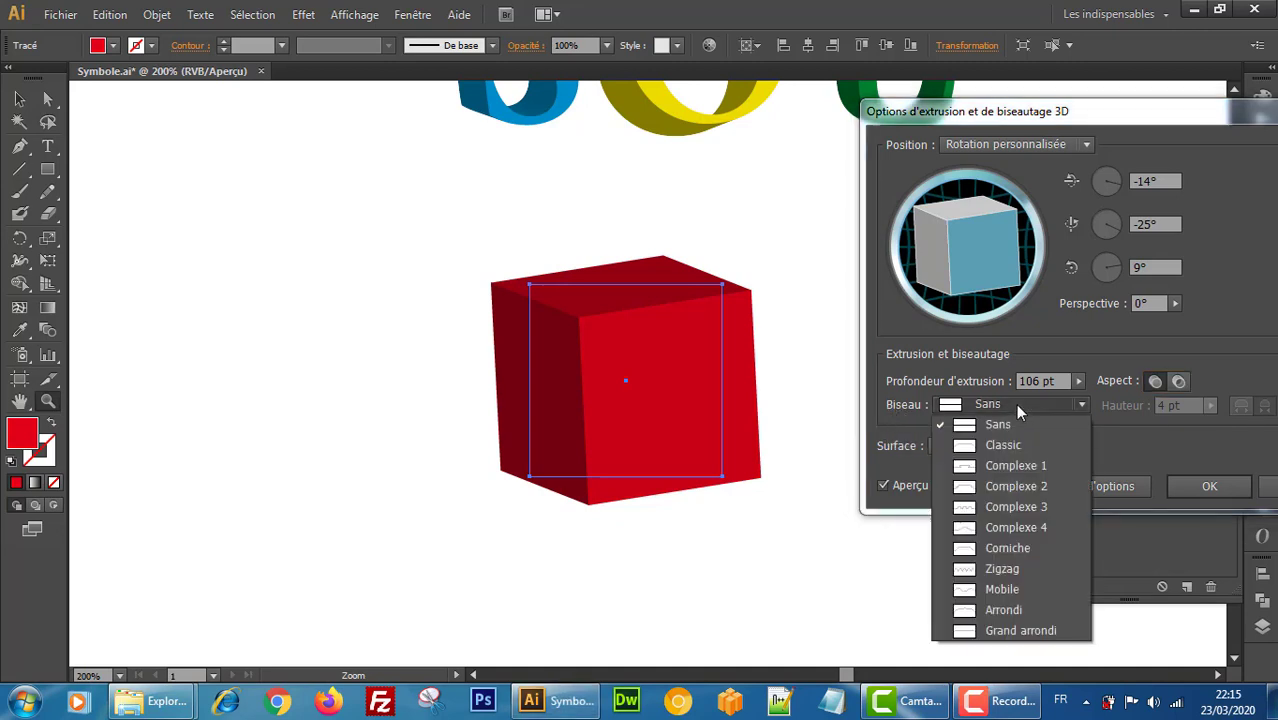
pyautogui.click(897, 413)
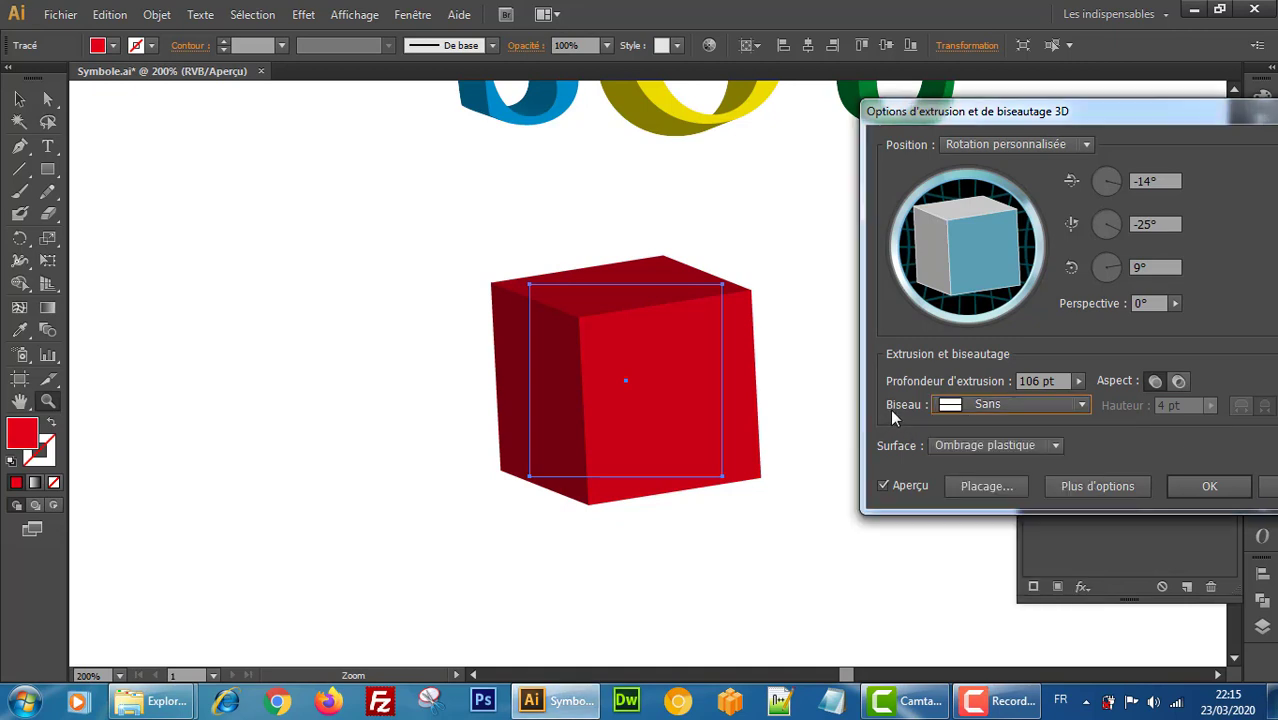
pyautogui.click(1012, 404)
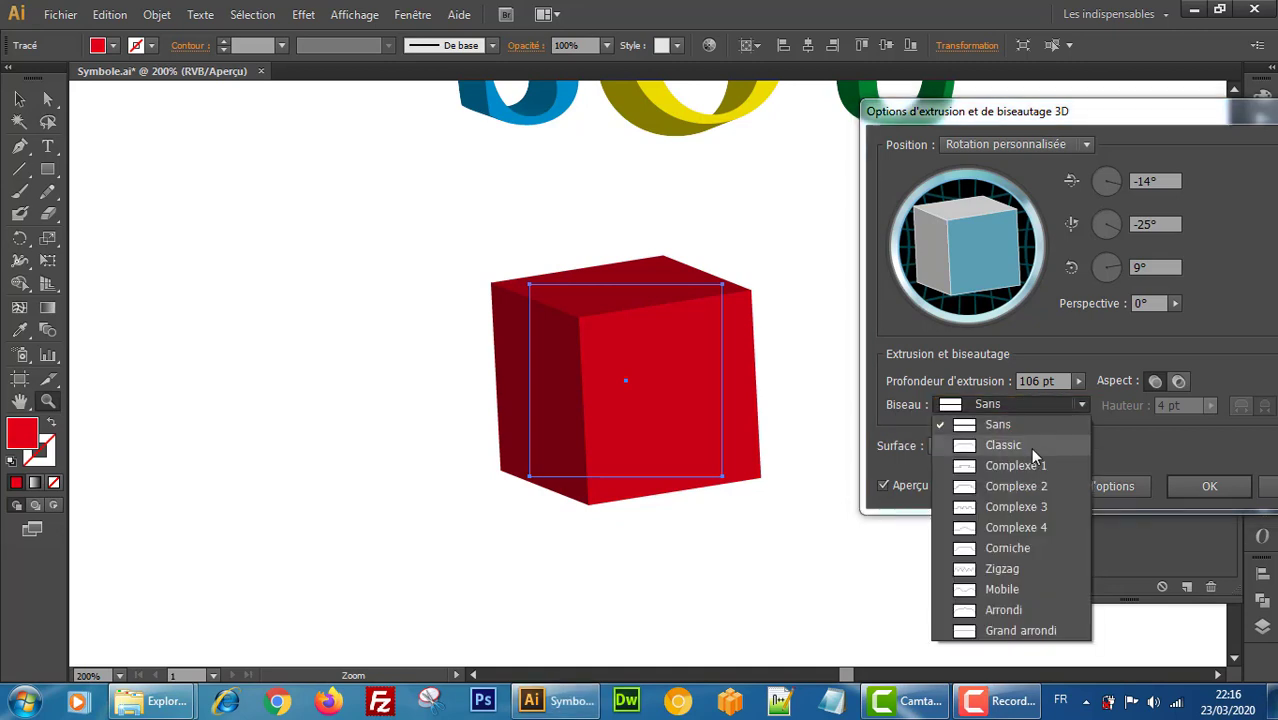
pyautogui.click(1003, 445)
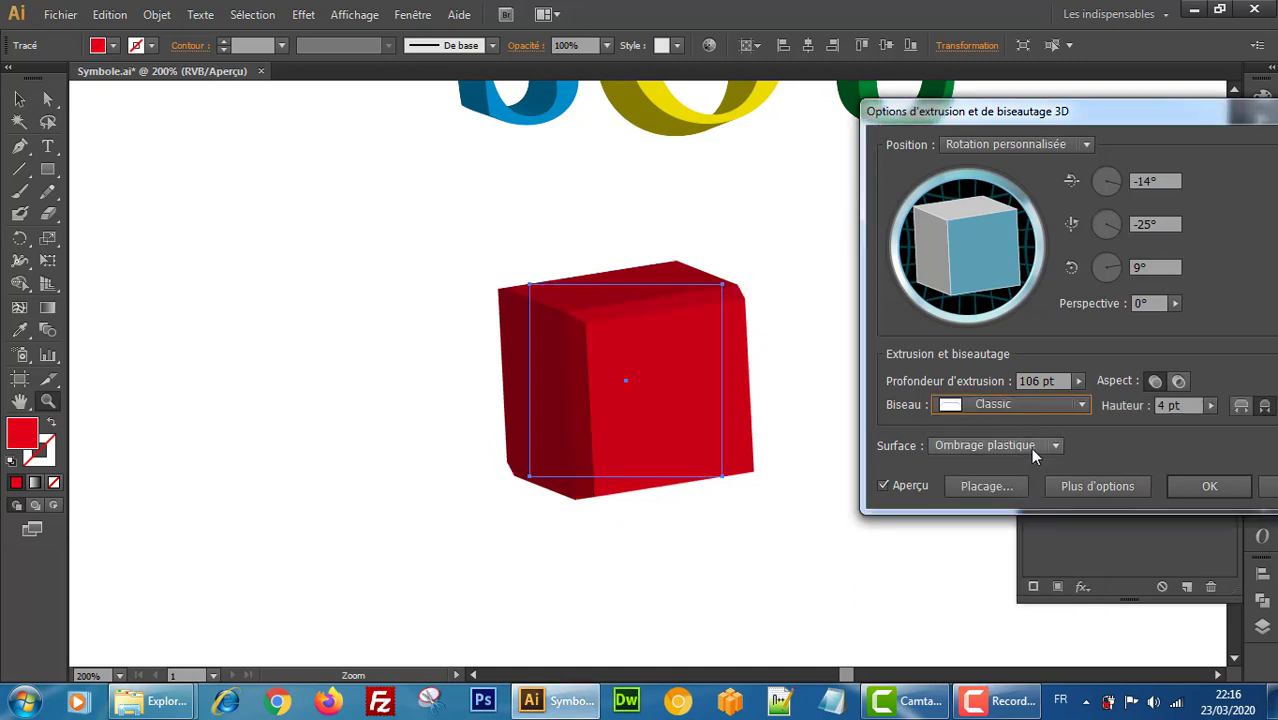
pyautogui.moveTo(981, 263); pyautogui.dragTo(984, 266)
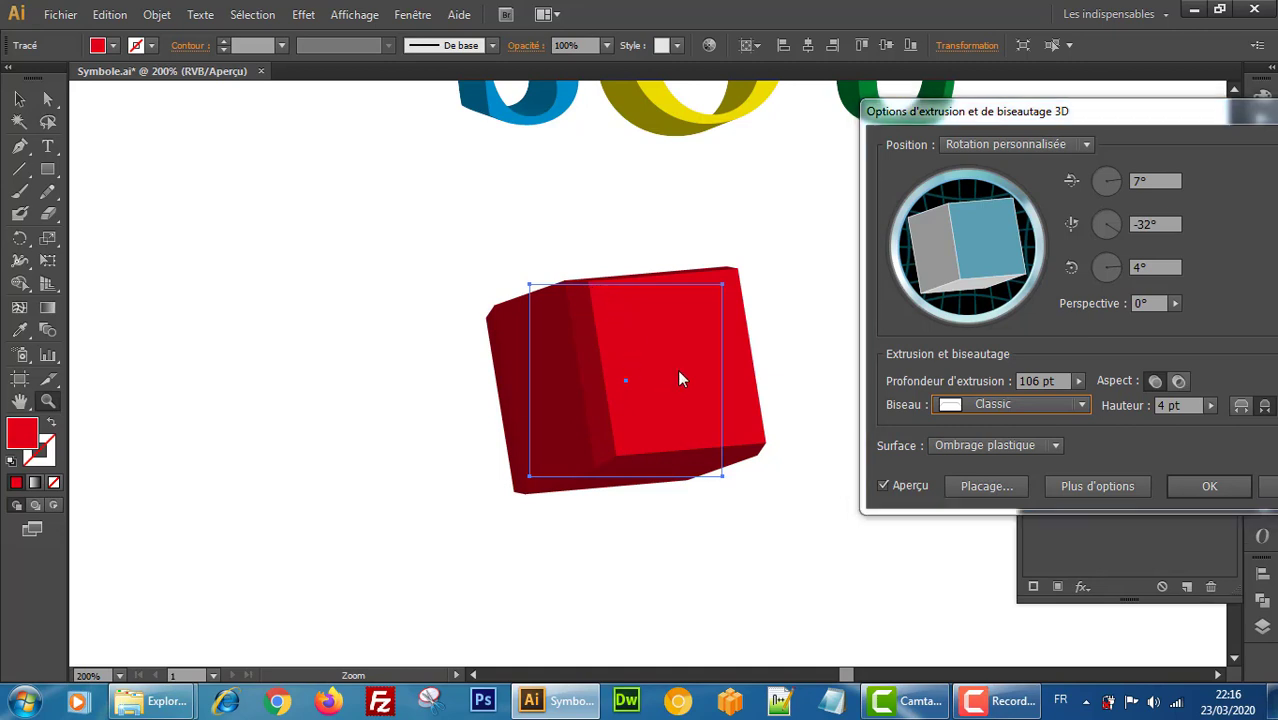
pyautogui.moveTo(970, 262); pyautogui.dragTo(973, 233)
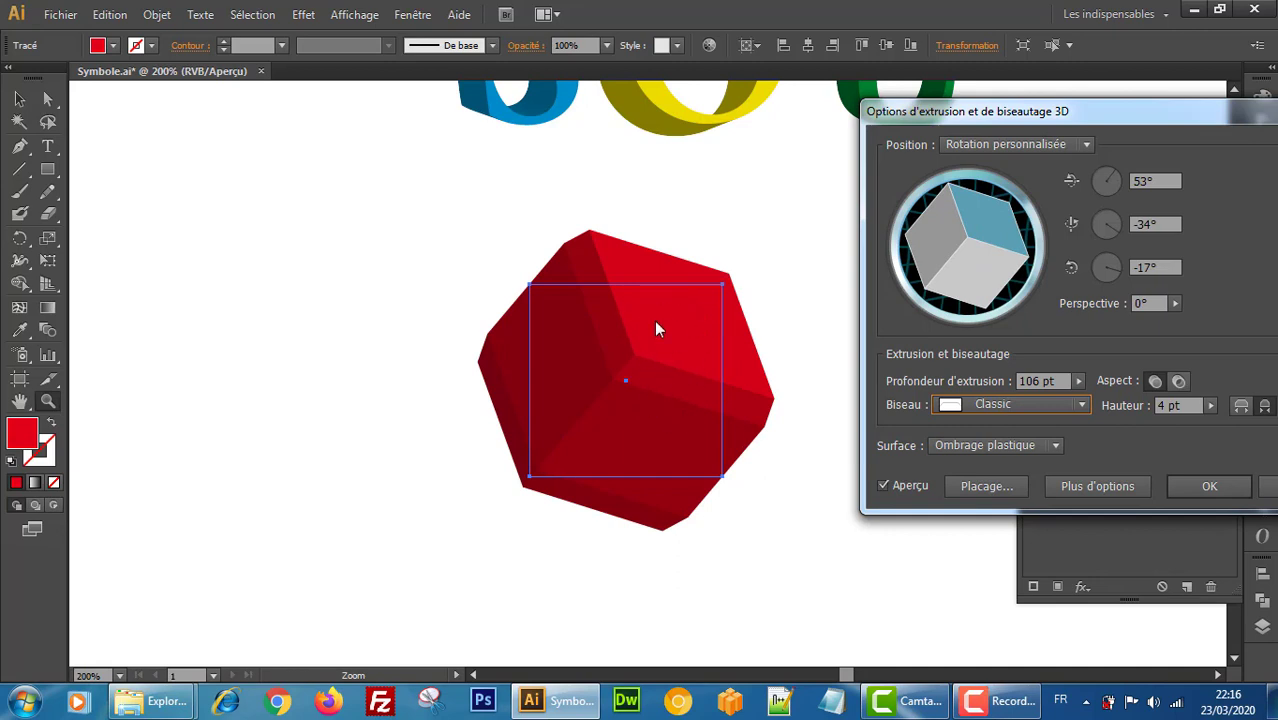
# Try increasing the Classic bevel's height to 16 pt, and reduce it to 11 pt.
pyautogui.click(1195, 405)
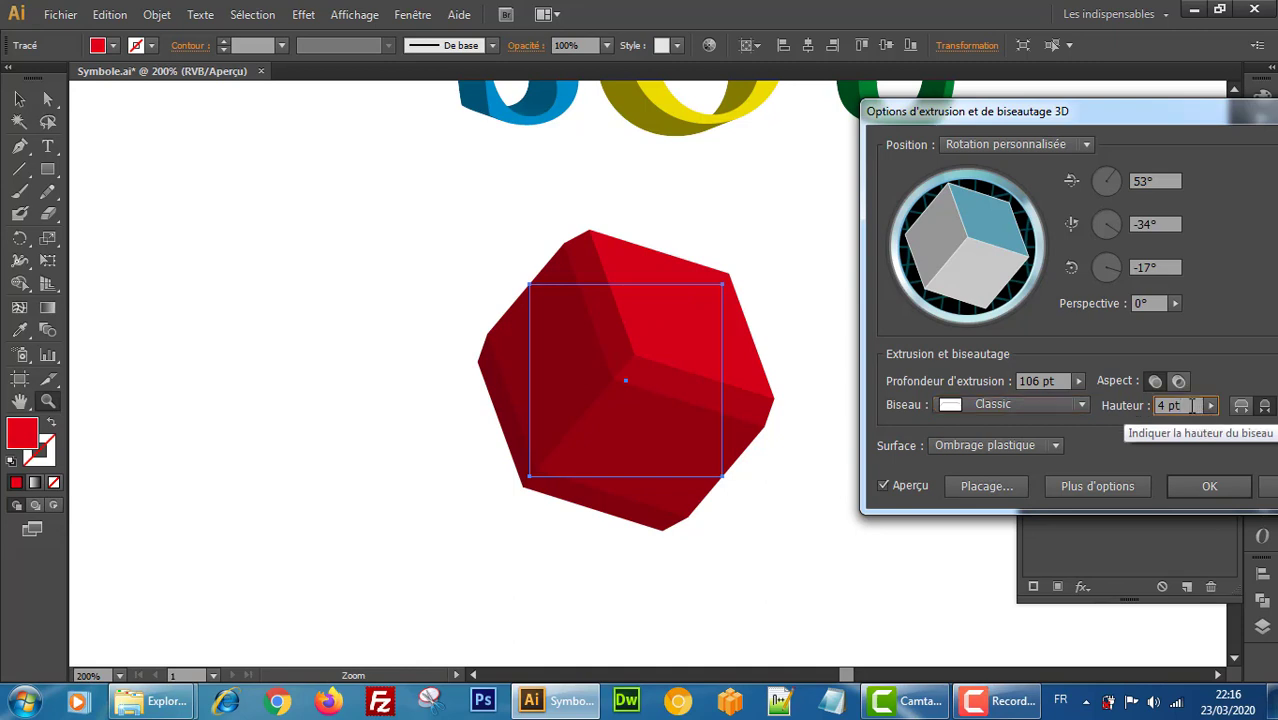
pyautogui.press('Up')
pyautogui.press('Up')
pyautogui.press('Up')
pyautogui.press('Up')
pyautogui.press('Up')
pyautogui.press('Up')
pyautogui.press('Up')
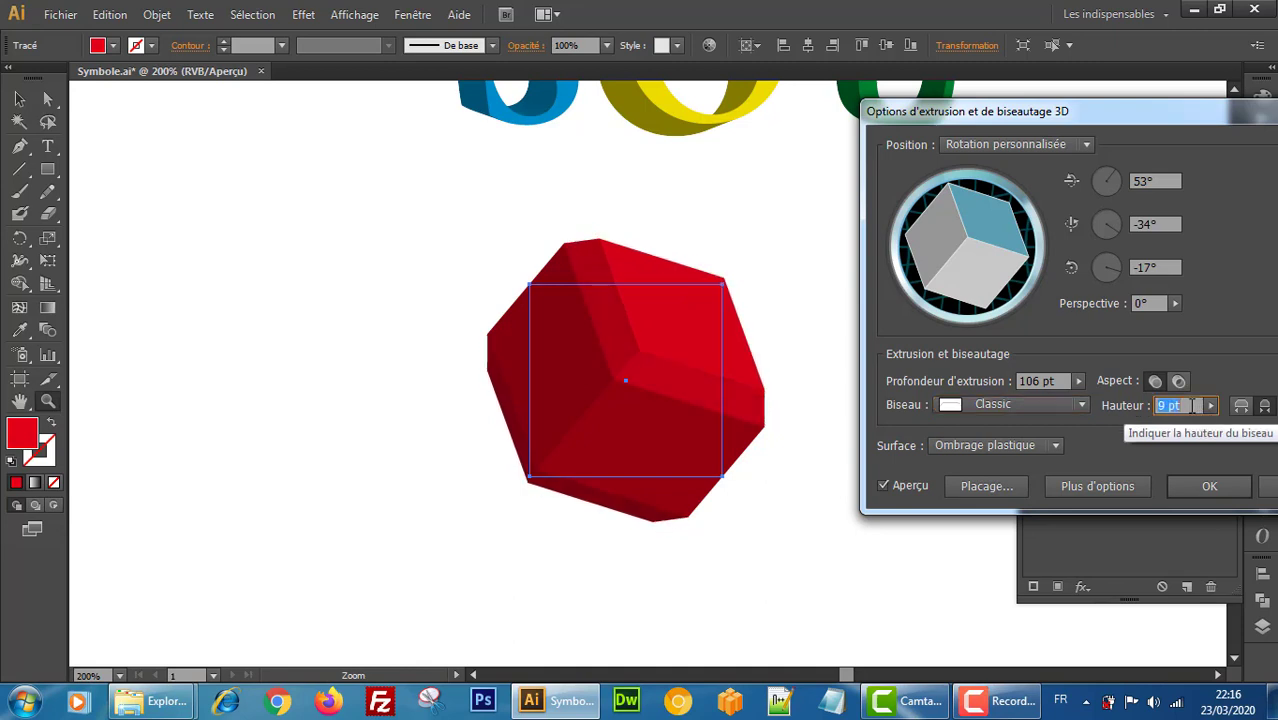
pyautogui.press('Up')
pyautogui.press('Up')
pyautogui.press('Up')
pyautogui.press('Up')
pyautogui.press('Up')
pyautogui.press('Up')
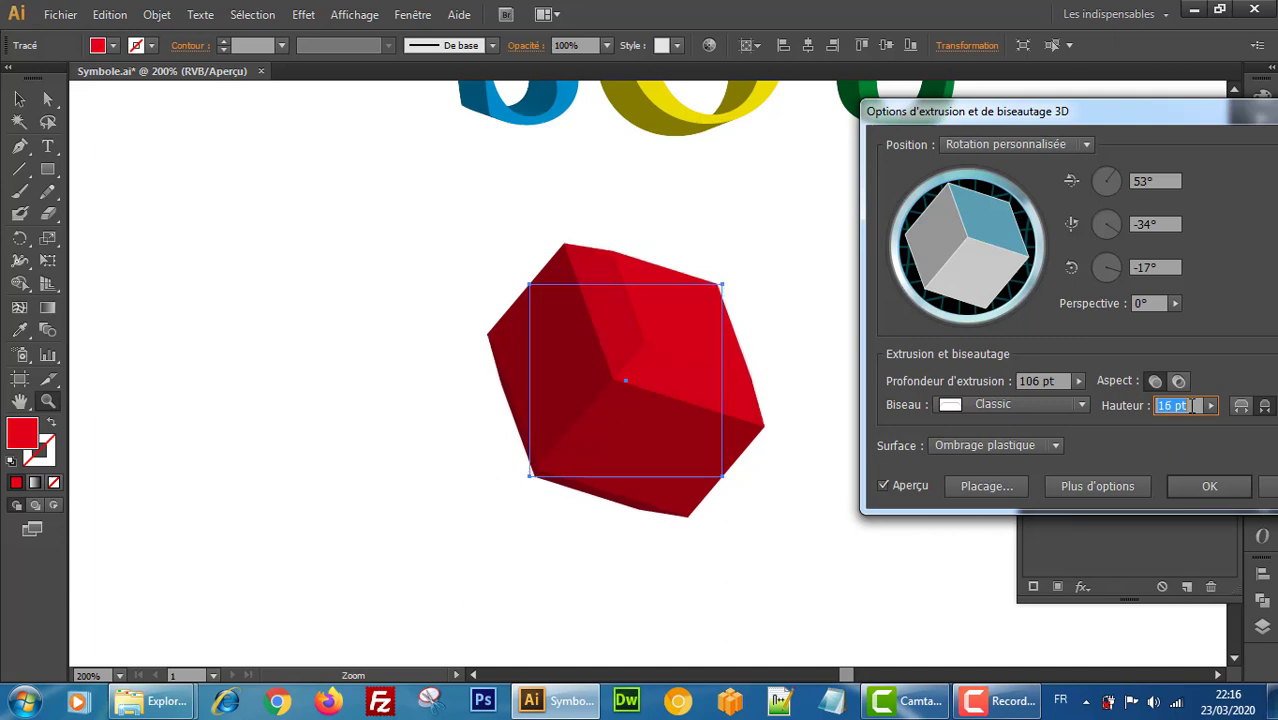
pyautogui.press('Down')
pyautogui.press('Down')
pyautogui.press('Down')
pyautogui.press('Down')
pyautogui.press('Down')
pyautogui.press('Down')
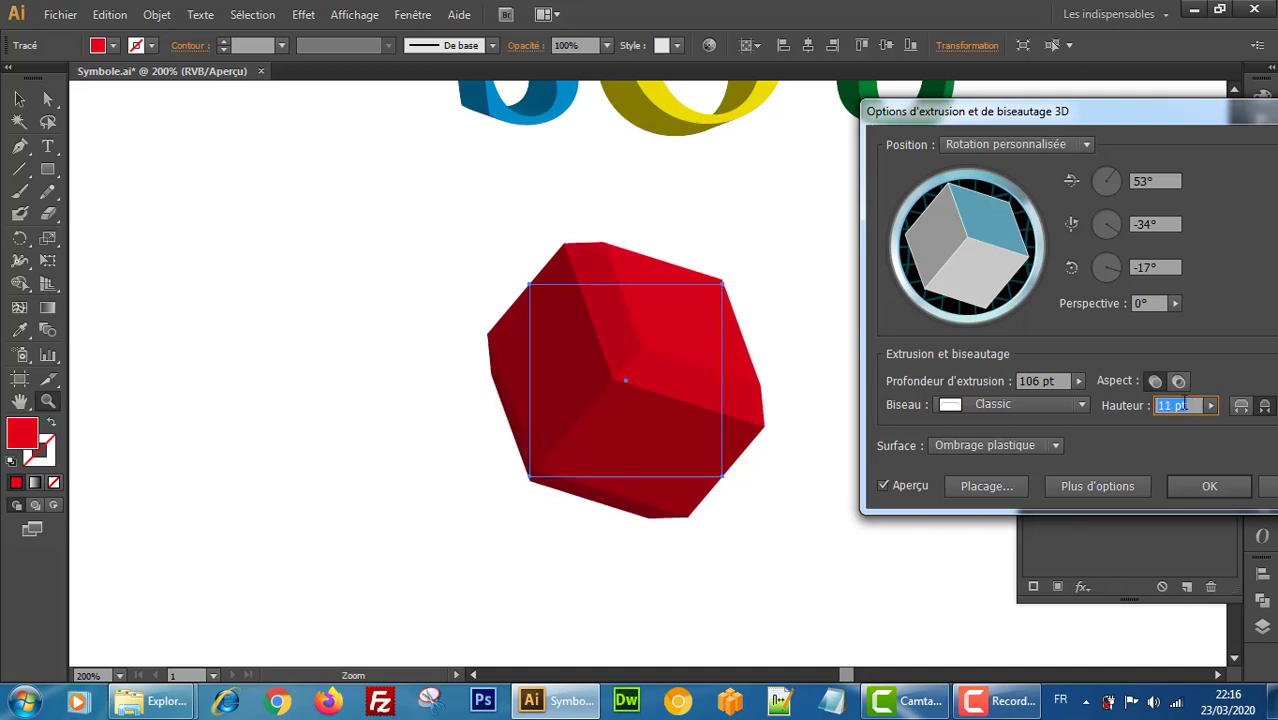
# Reduce the red box's extrusion depth to 93 pt.
pyautogui.click(1056, 381)
pyautogui.press('Down')
pyautogui.press('Down')
pyautogui.press('Down')
pyautogui.press('Down')
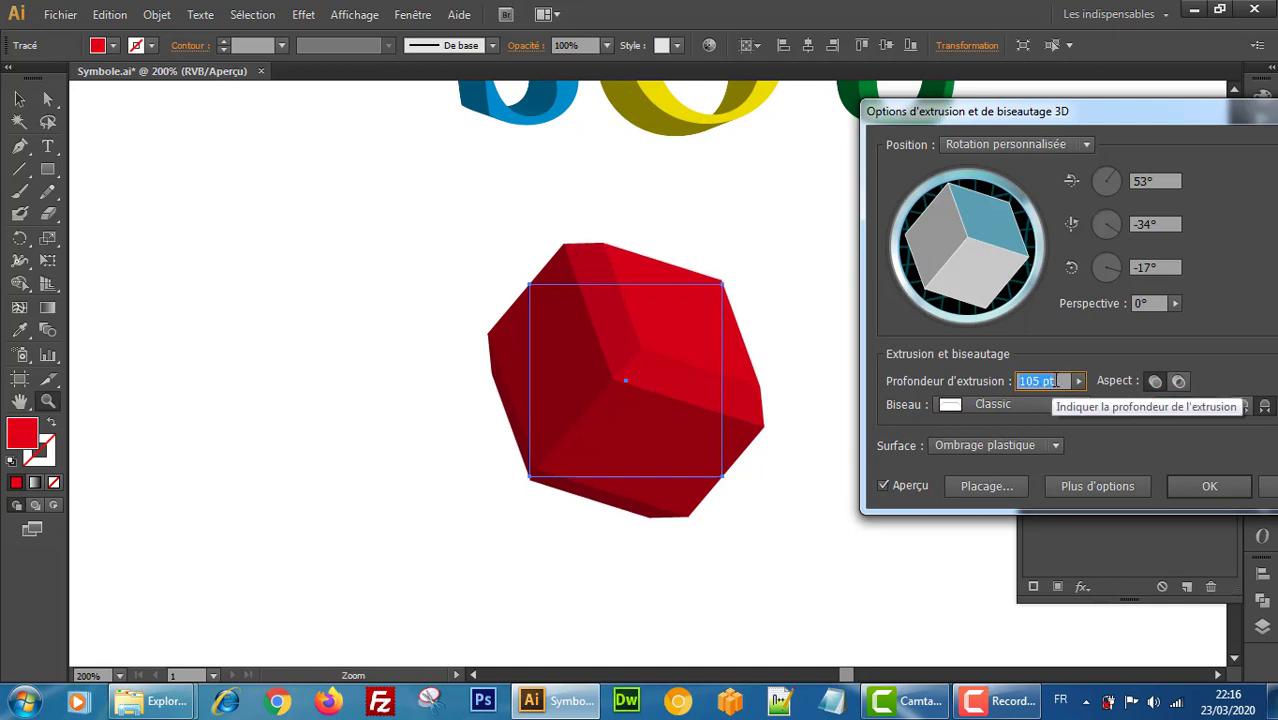
pyautogui.press('Down')
pyautogui.press('Down')
pyautogui.press('Down')
pyautogui.press('Down')
pyautogui.press('Down')
pyautogui.press('Down')
pyautogui.press('Down')
pyautogui.press('Down')
pyautogui.press('Down')
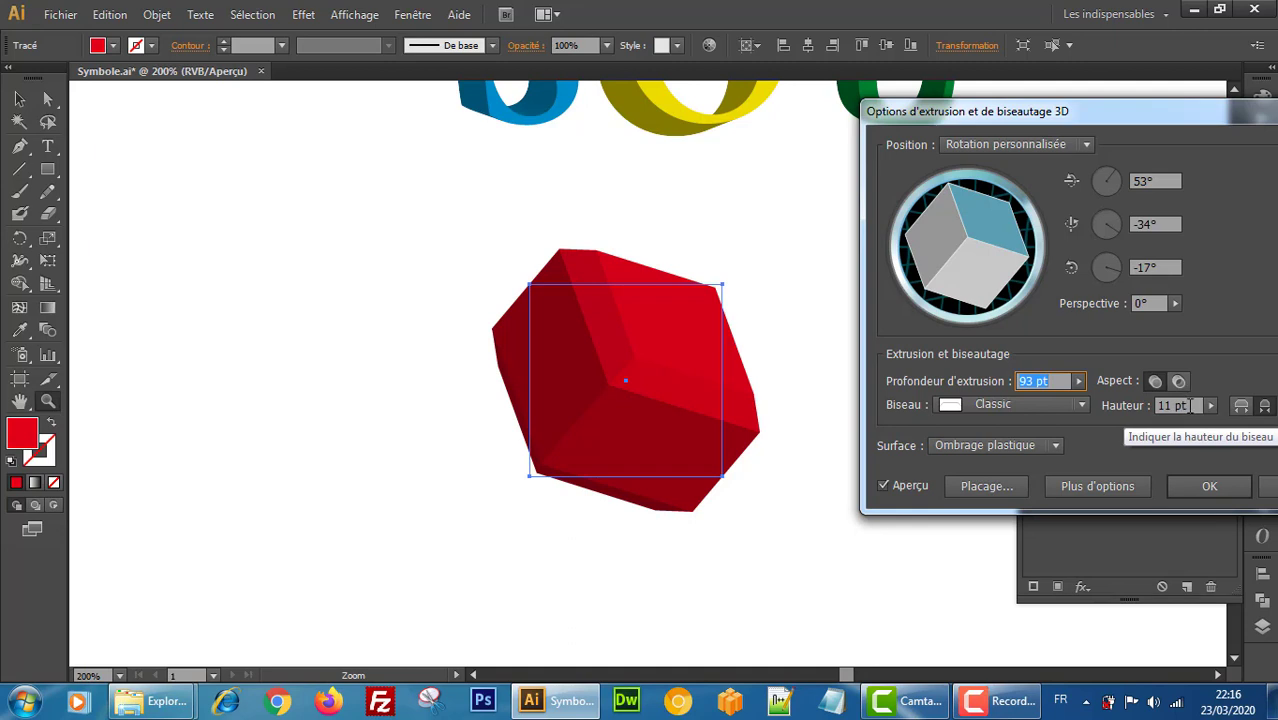
# Set the bevel height to 10 pt and rotate the red box to 43°, -33° and -15°.
pyautogui.click(1209, 405)
pyautogui.scroll(5, 1210, 405)
pyautogui.scroll(-4, 1210, 405)
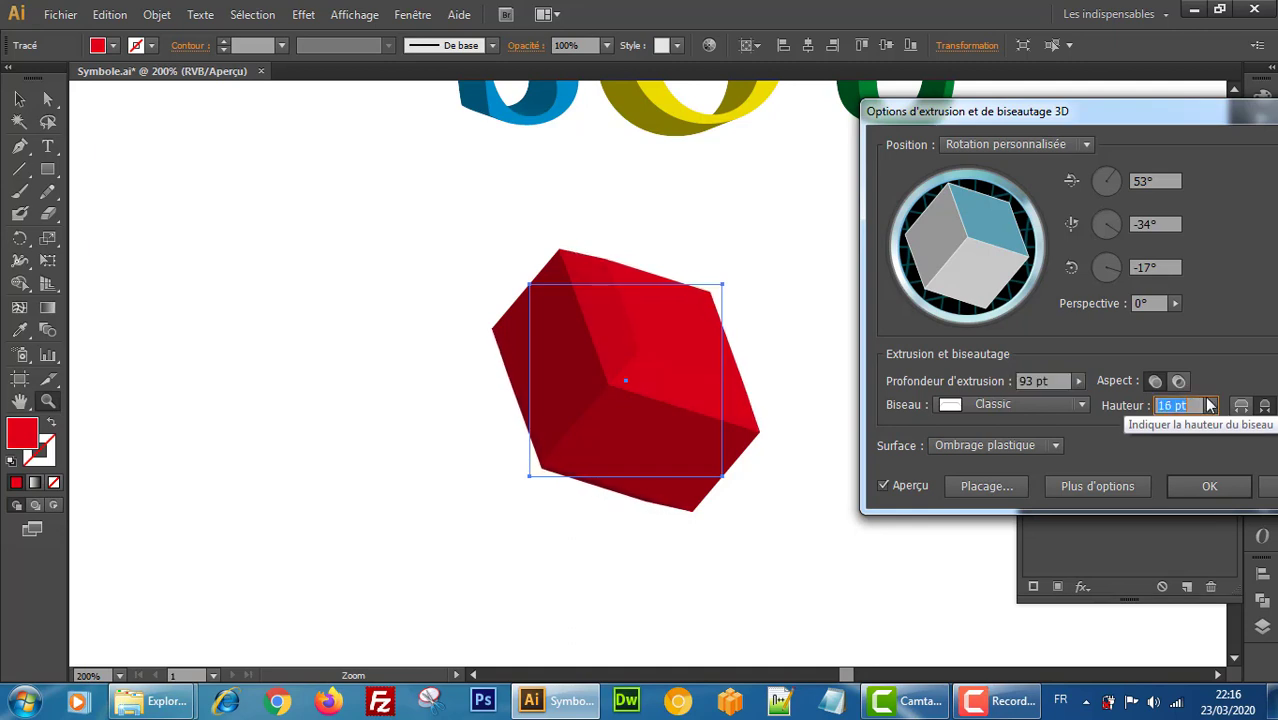
pyautogui.scroll(-2, 1210, 405)
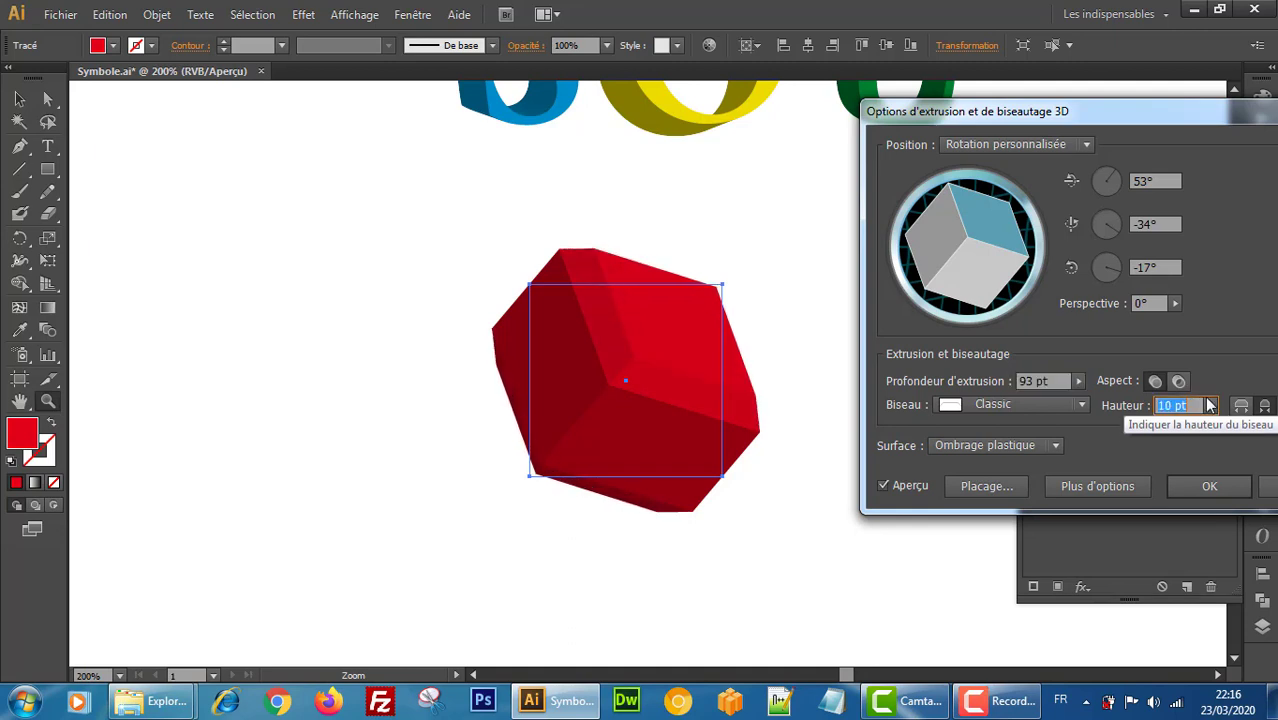
pyautogui.moveTo(1152, 124); pyautogui.dragTo(1095, 105)
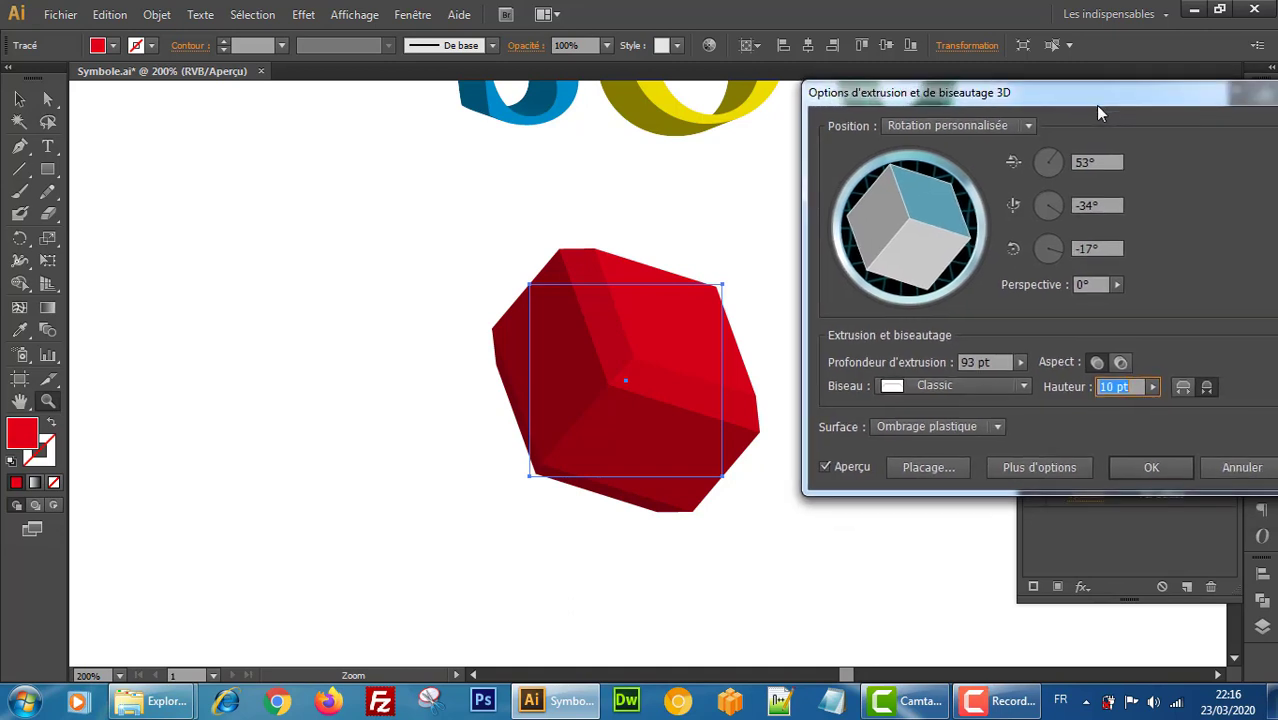
pyautogui.moveTo(925, 262); pyautogui.dragTo(921, 260)
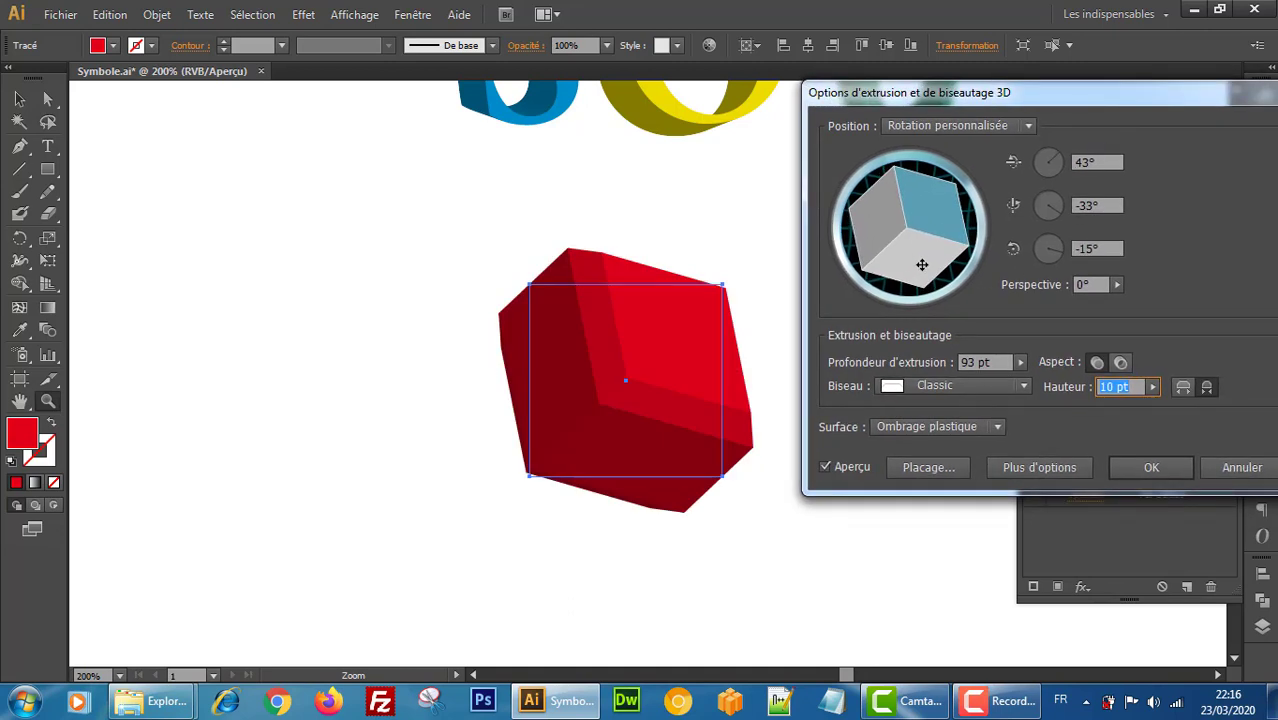
# Make the Classic bevel extend outward from the box and set its height to 6 pt after trying 7 and 4 pt.
pyautogui.click(1183, 388)
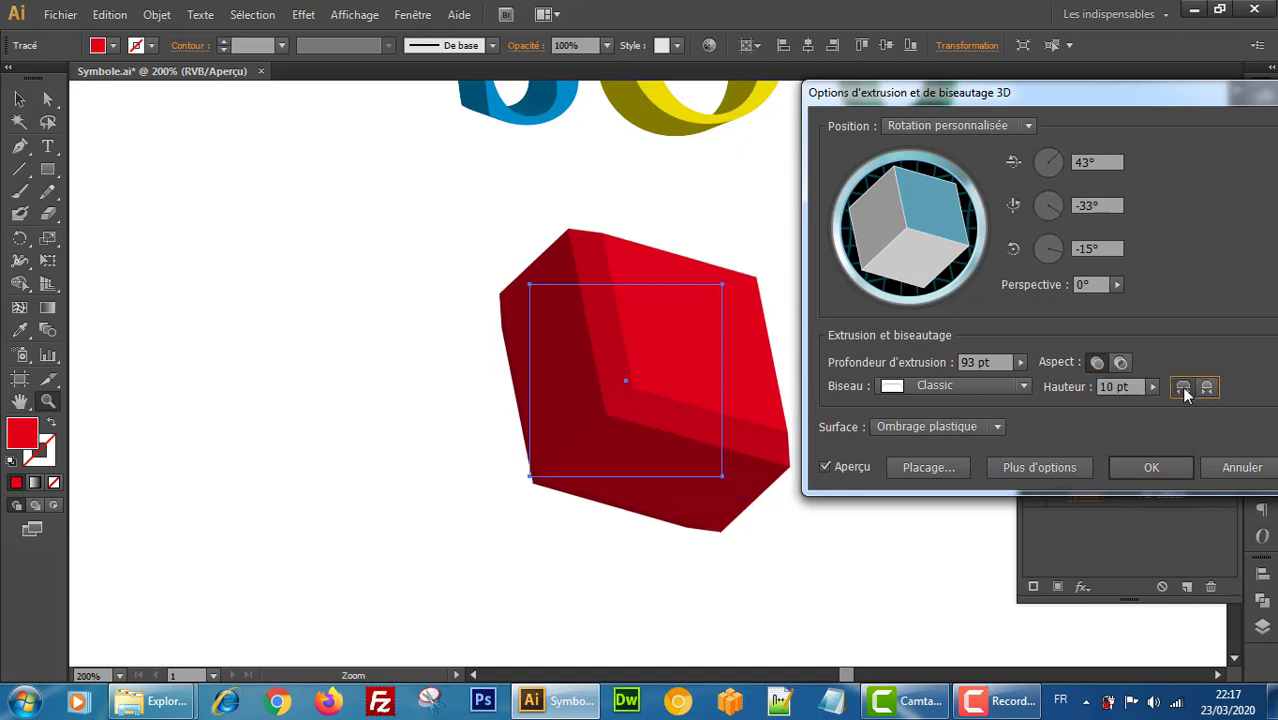
pyautogui.click(1115, 388)
pyautogui.press('Down')
pyautogui.press('Down')
pyautogui.press('Down')
pyautogui.press('Down')
pyautogui.press('Down')
pyautogui.press('Down')
pyautogui.press('Down')
pyautogui.press('Down')
pyautogui.press('Down')
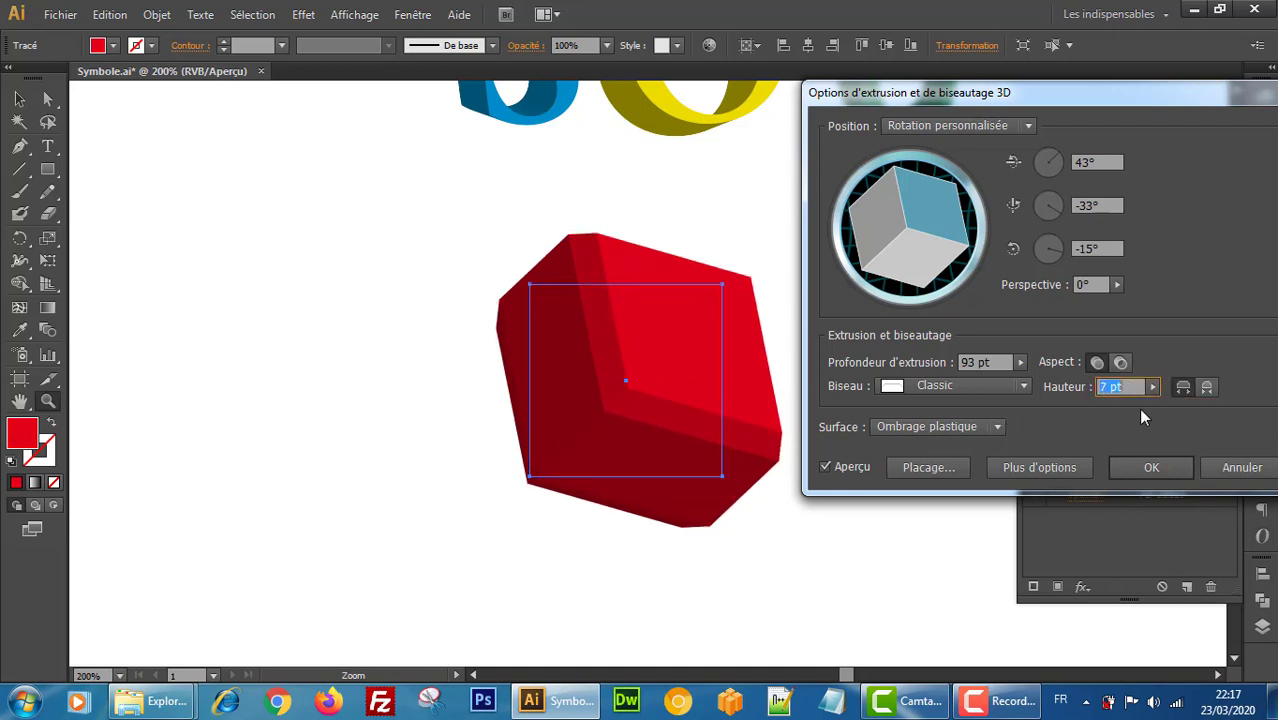
pyautogui.press('Up')
pyautogui.press('Up')
pyautogui.press('Up')
pyautogui.press('Up')
pyautogui.press('Up')
pyautogui.press('Up')
pyautogui.press('Up')
pyautogui.press('Up')
pyautogui.press('Up')
pyautogui.press('Up')
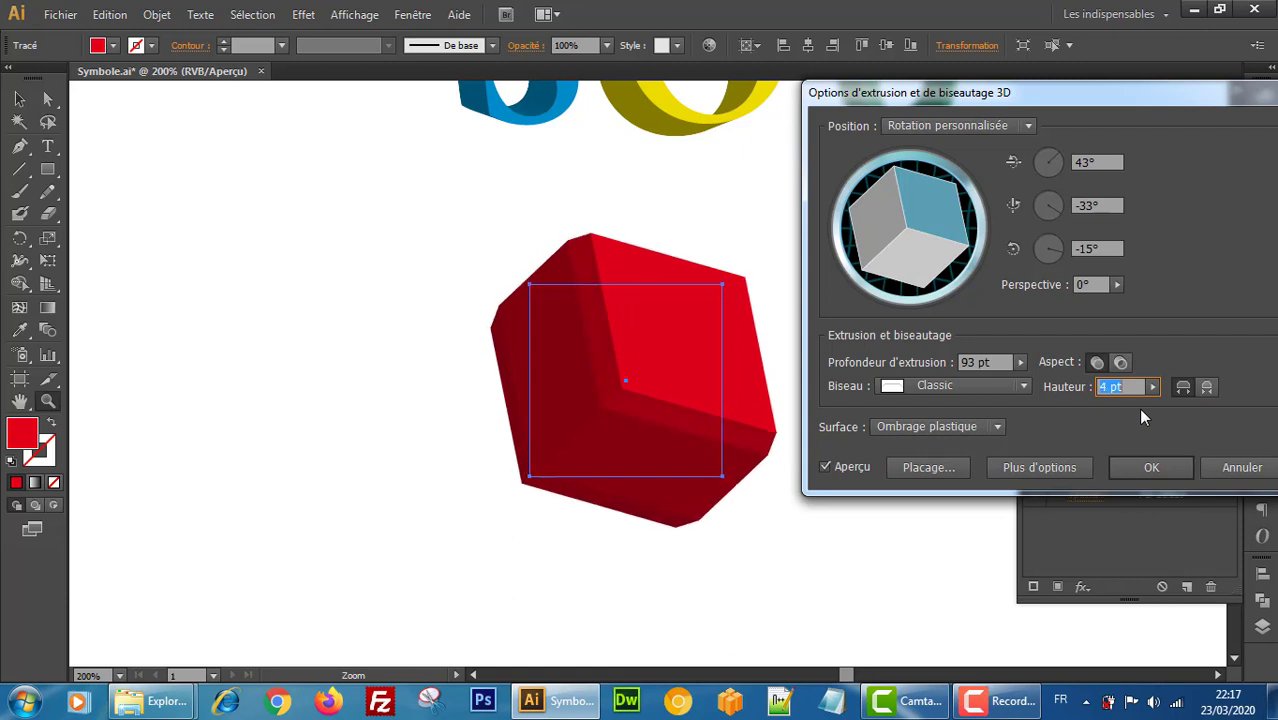
pyautogui.press('Down')
pyautogui.press('Down')
pyautogui.press('Down')
pyautogui.press('Down')
pyautogui.press('Down')
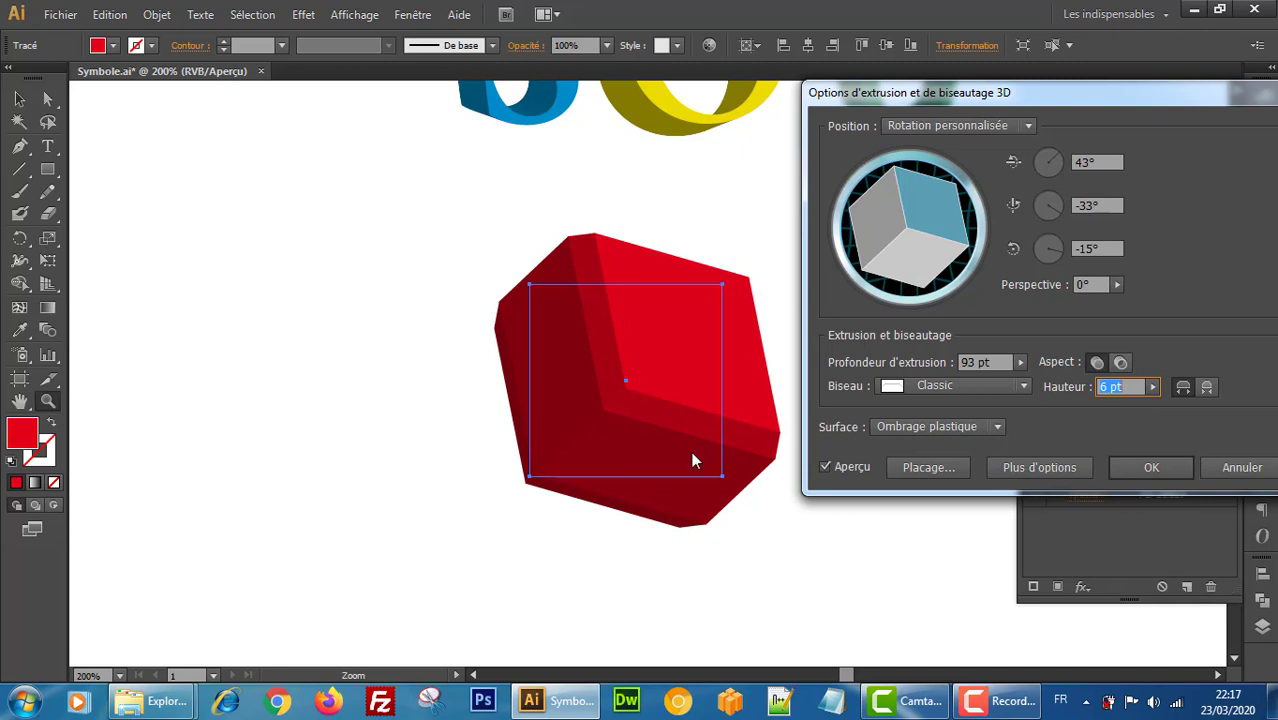
# Switch the bevel back to cutting inward, testing a height of 10 pt before returning it to 6 pt.
pyautogui.click(1209, 389)
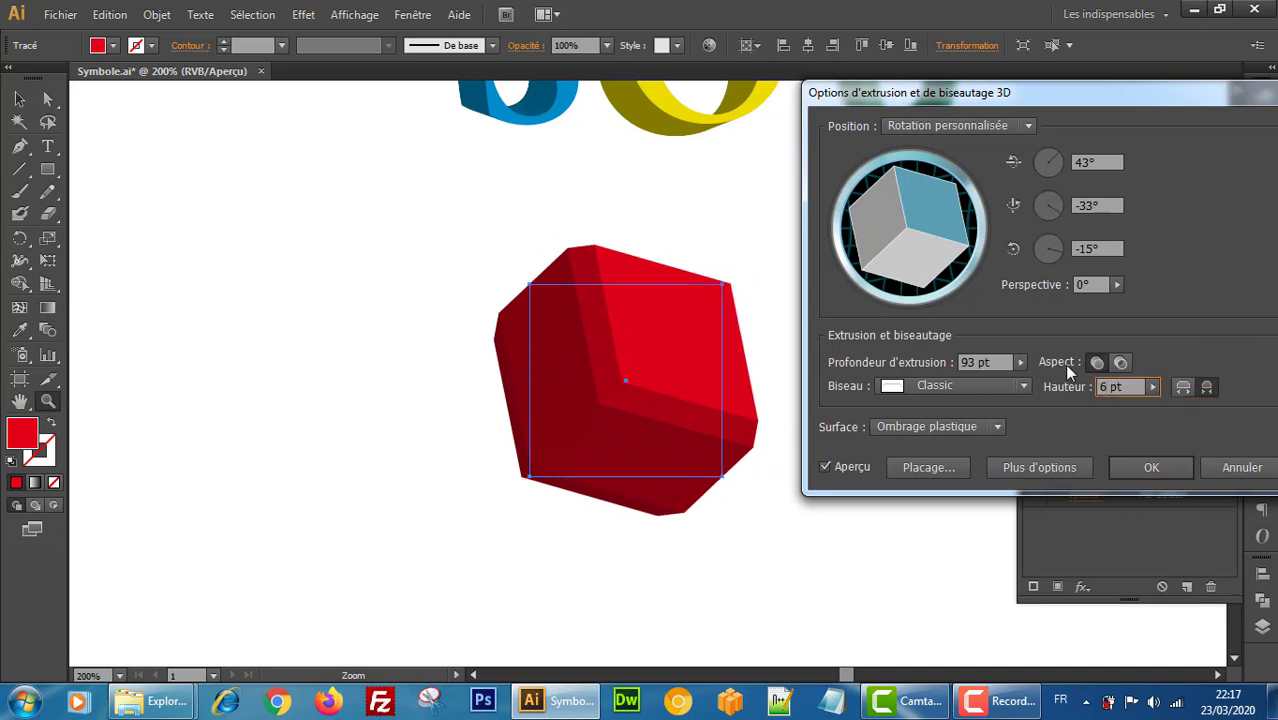
pyautogui.scroll(5, 1119, 386)
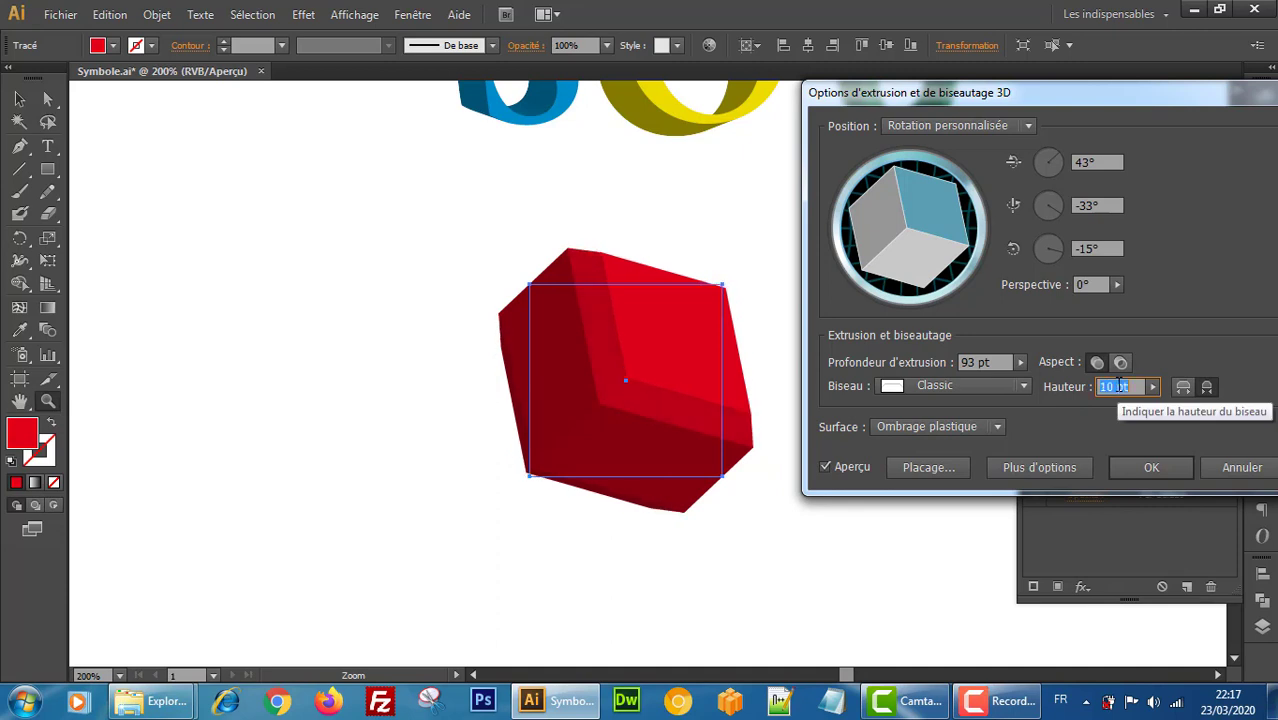
pyautogui.scroll(-3, 1119, 386)
pyautogui.scroll(-1, 1119, 386)
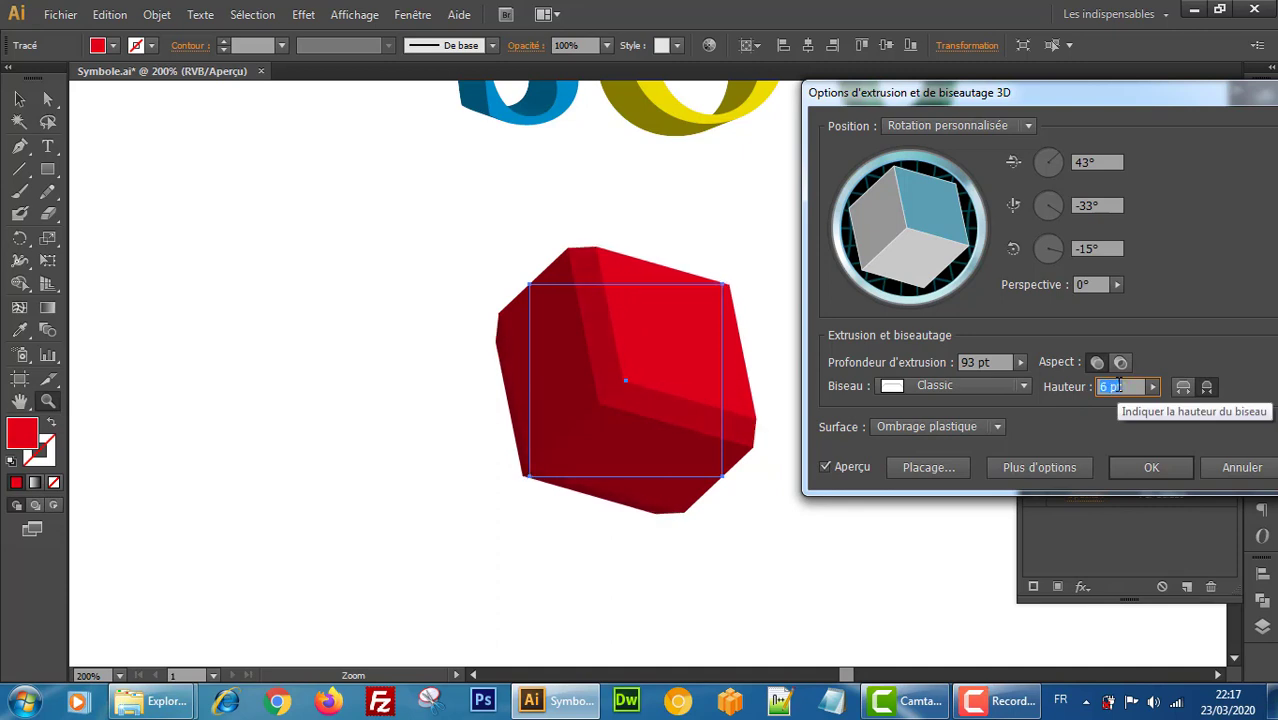
# Change the bevel to Complexe 1 and rotate the red box to 27°, -27° and -13°.
pyautogui.click(973, 387)
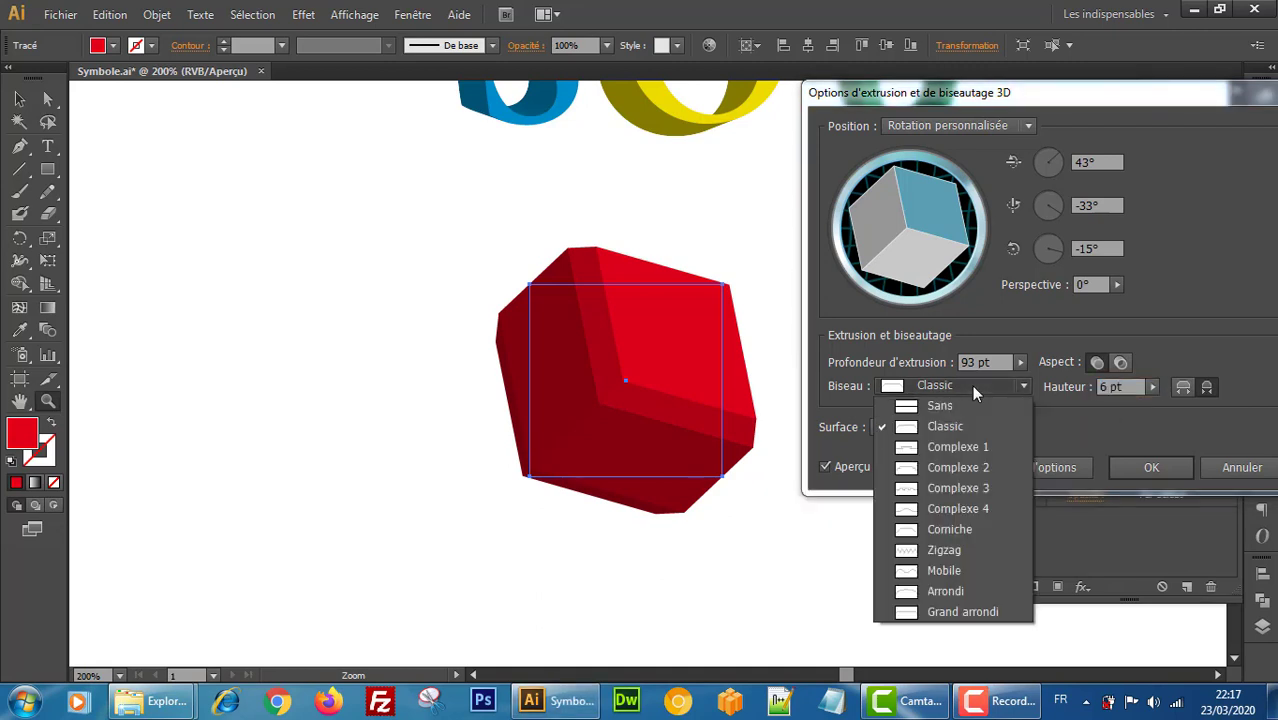
pyautogui.click(976, 449)
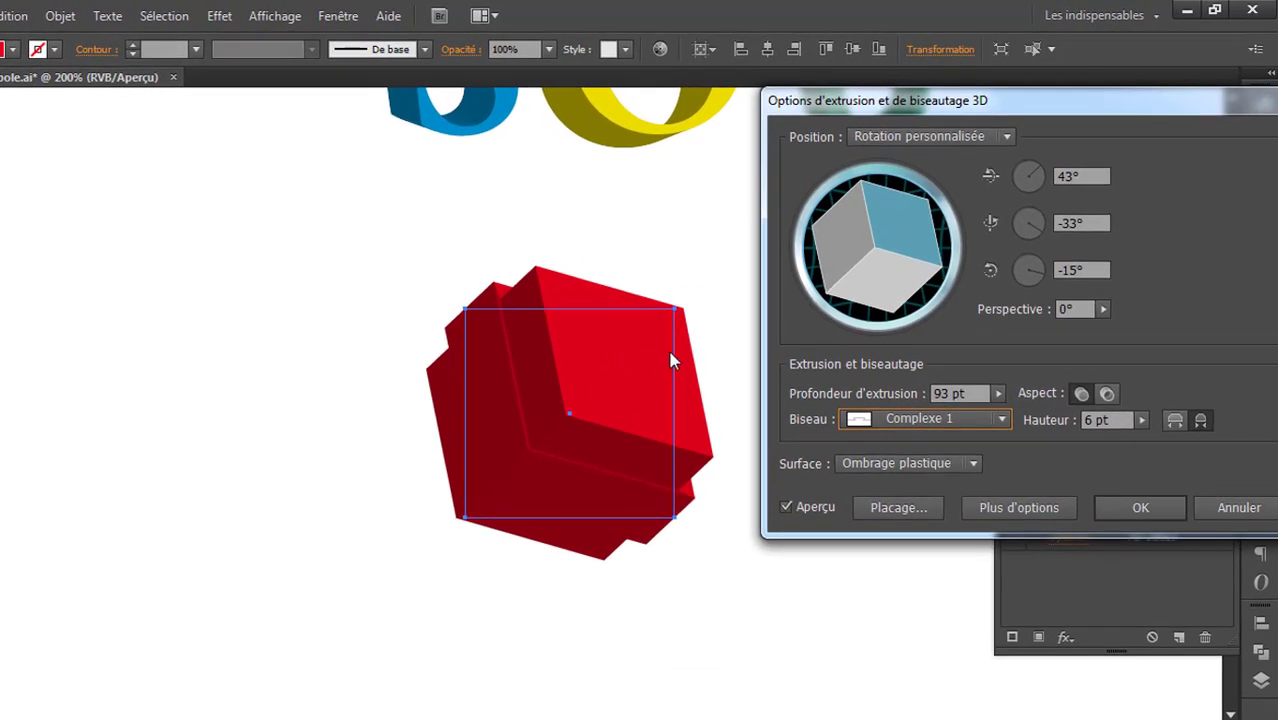
pyautogui.moveTo(914, 240)
pyautogui.mouseDown()
pyautogui.moveTo(882, 234)
pyautogui.moveTo(910, 246)
pyautogui.moveTo(901, 251)
pyautogui.moveTo(920, 240)
pyautogui.moveTo(907, 252)
pyautogui.mouseUp()
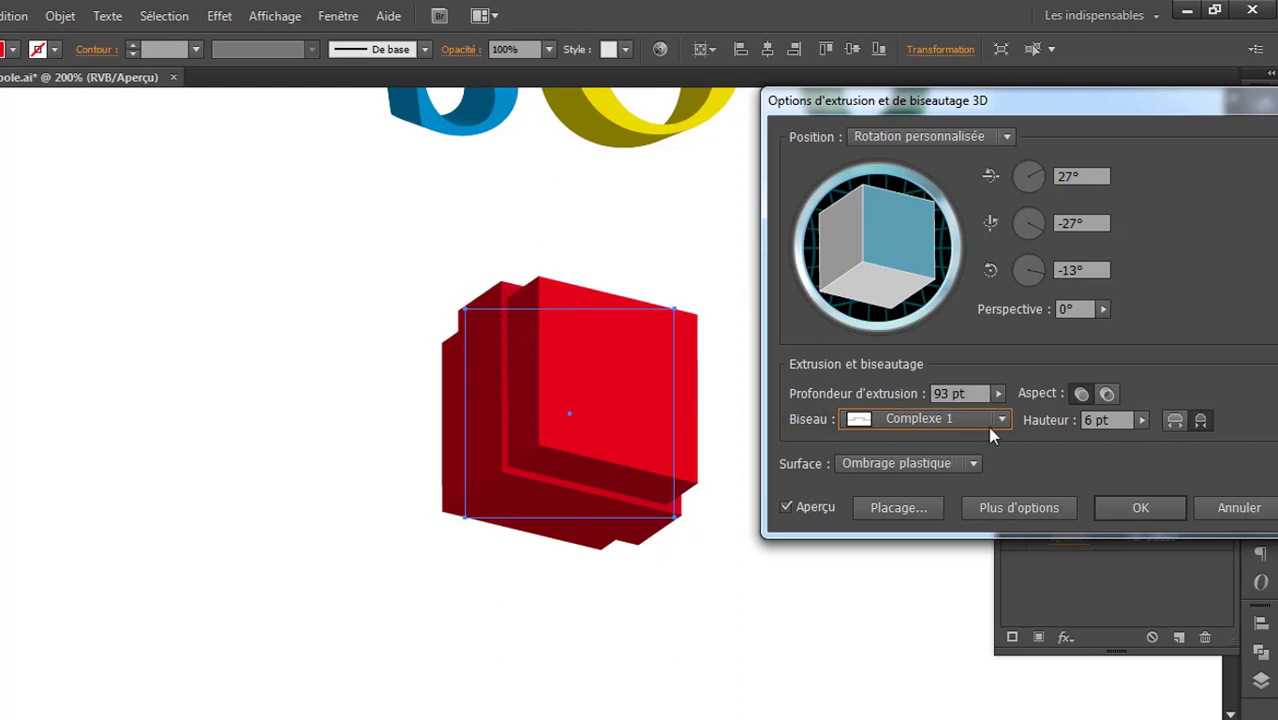
# Change the bevel to Complexe 2 and rotate the red box to 62°, -39° and -27°.
pyautogui.click(960, 418)
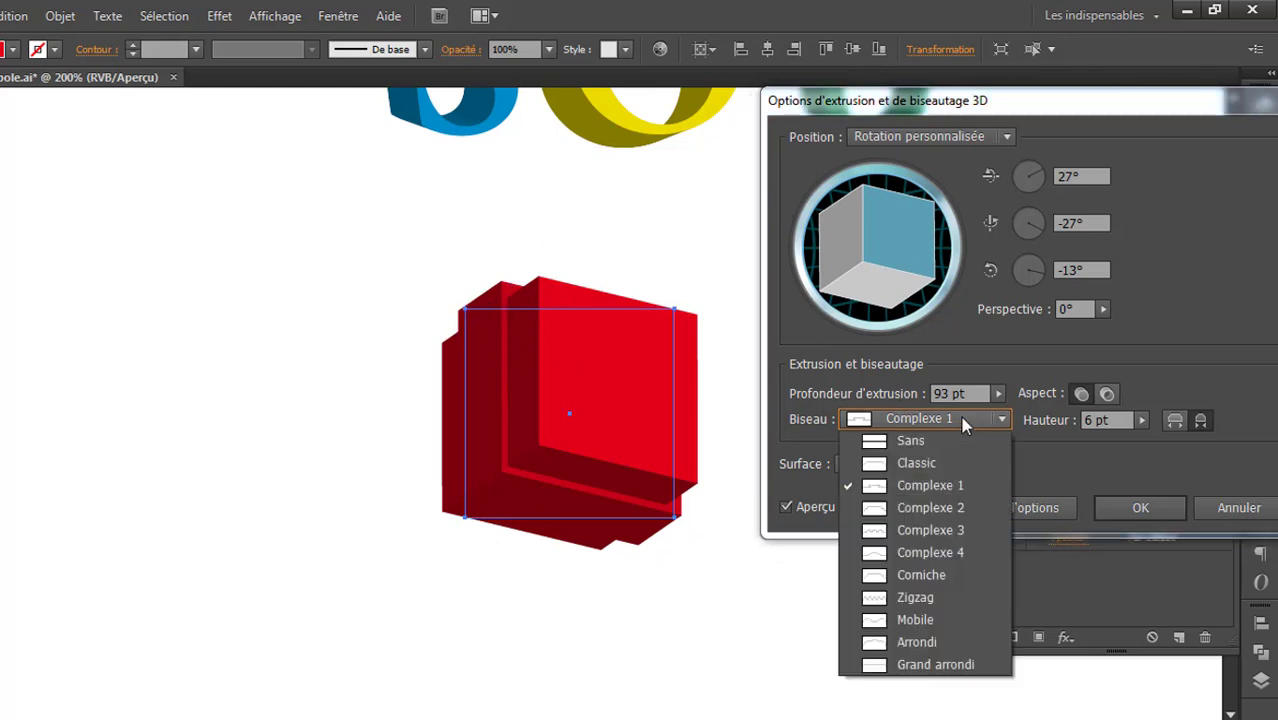
pyautogui.click(952, 509)
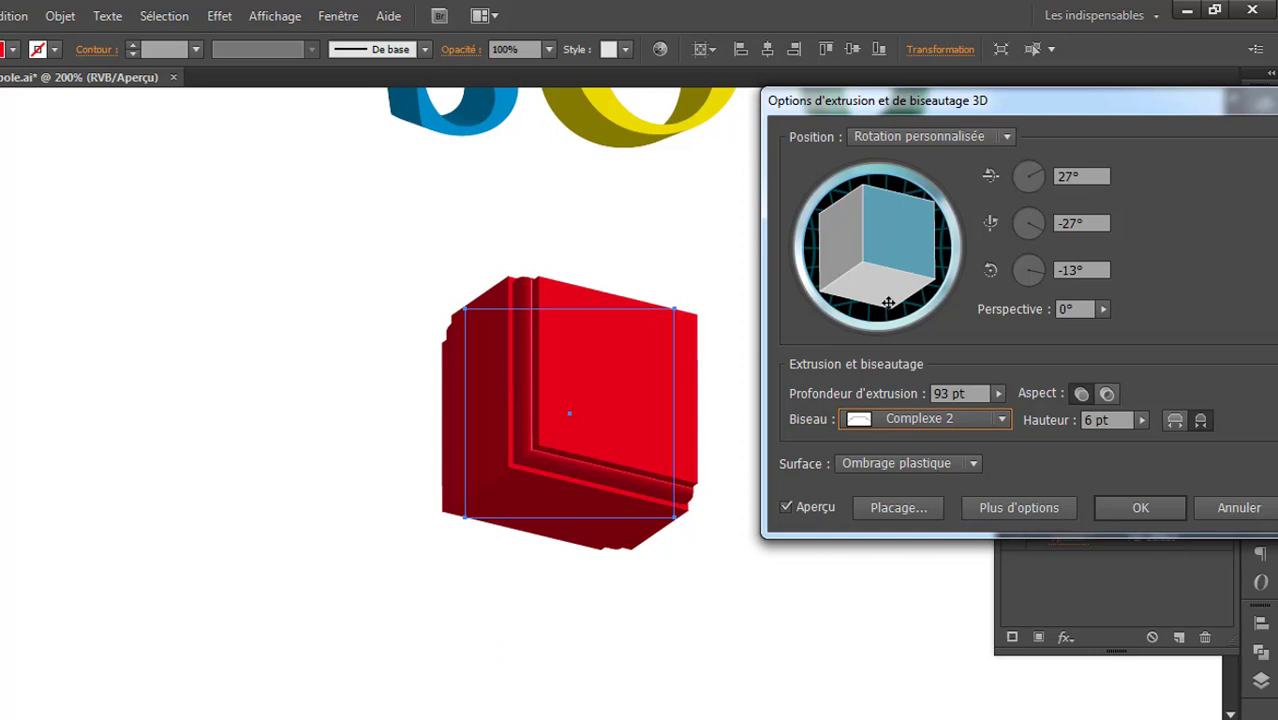
pyautogui.moveTo(884, 245)
pyautogui.mouseDown()
pyautogui.moveTo(879, 255)
pyautogui.moveTo(906, 237)
pyautogui.mouseUp()
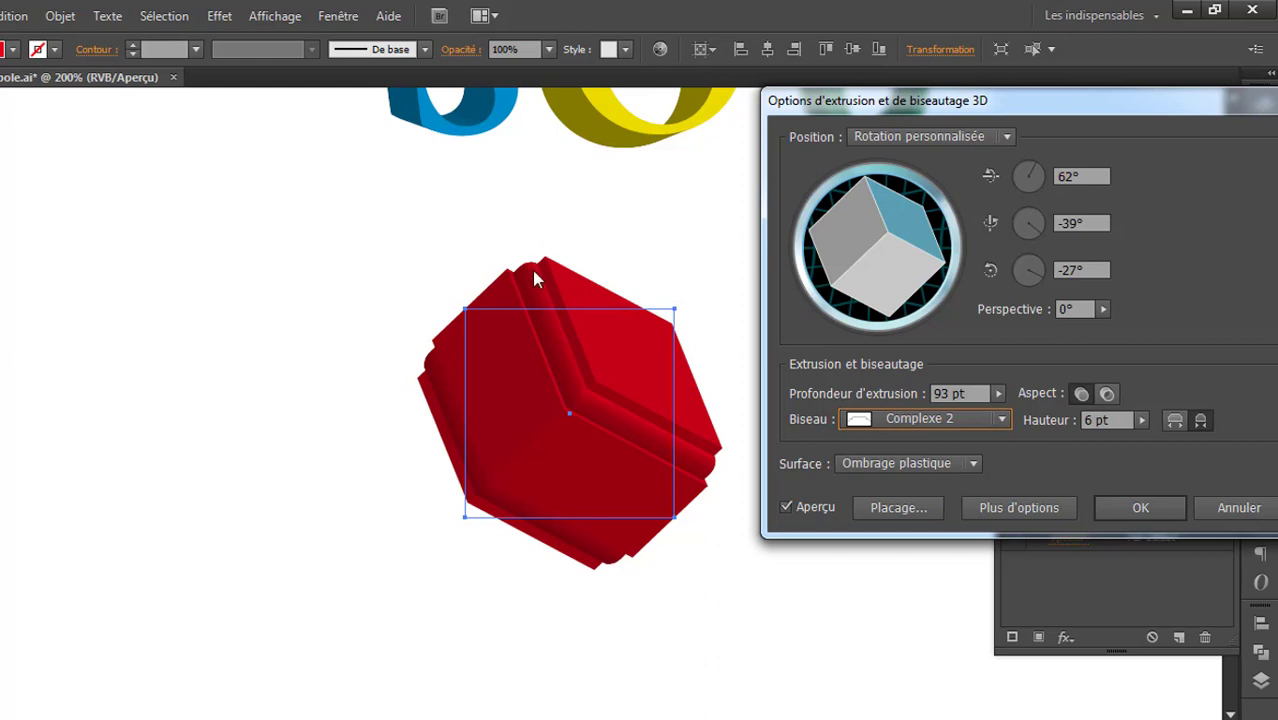
# Increase the height of the Complexe 2 bevel to 18 pt.
pyautogui.click(1114, 420)
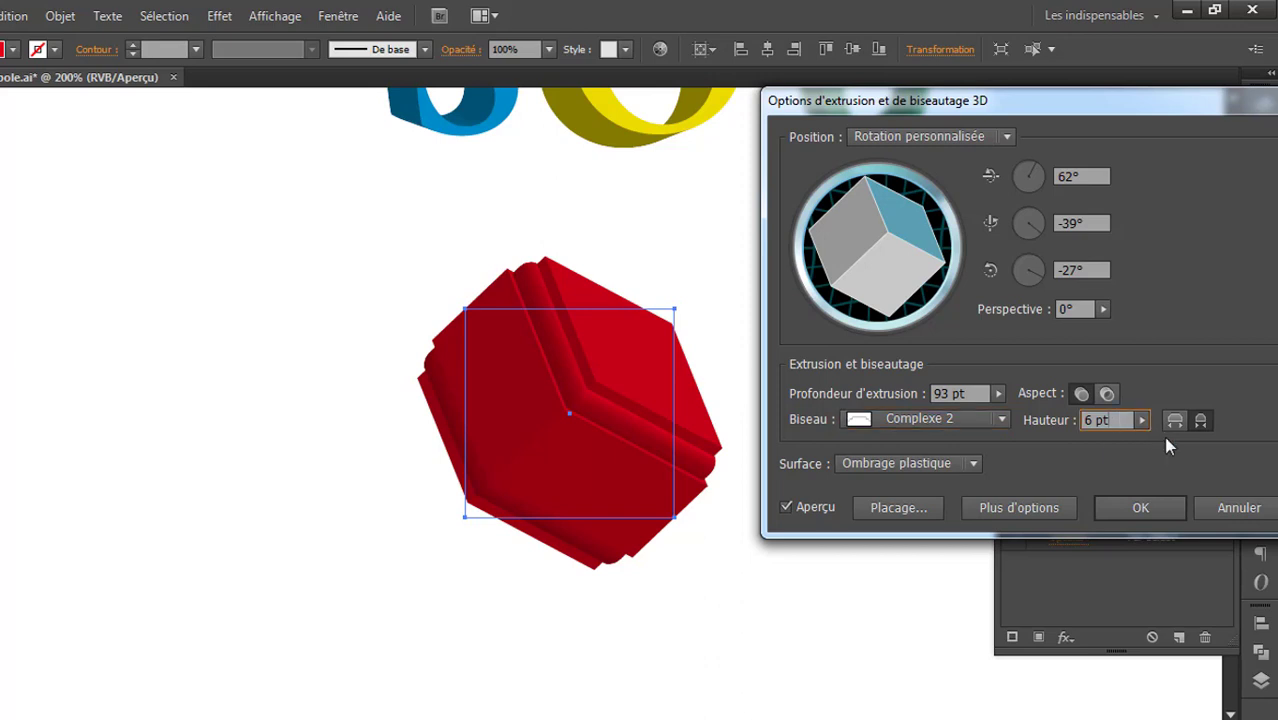
pyautogui.press('Up')
pyautogui.press('Up')
pyautogui.press('Up')
pyautogui.press('Up')
pyautogui.press('Up')
pyautogui.press('Up')
pyautogui.press('Up')
pyautogui.press('Up')
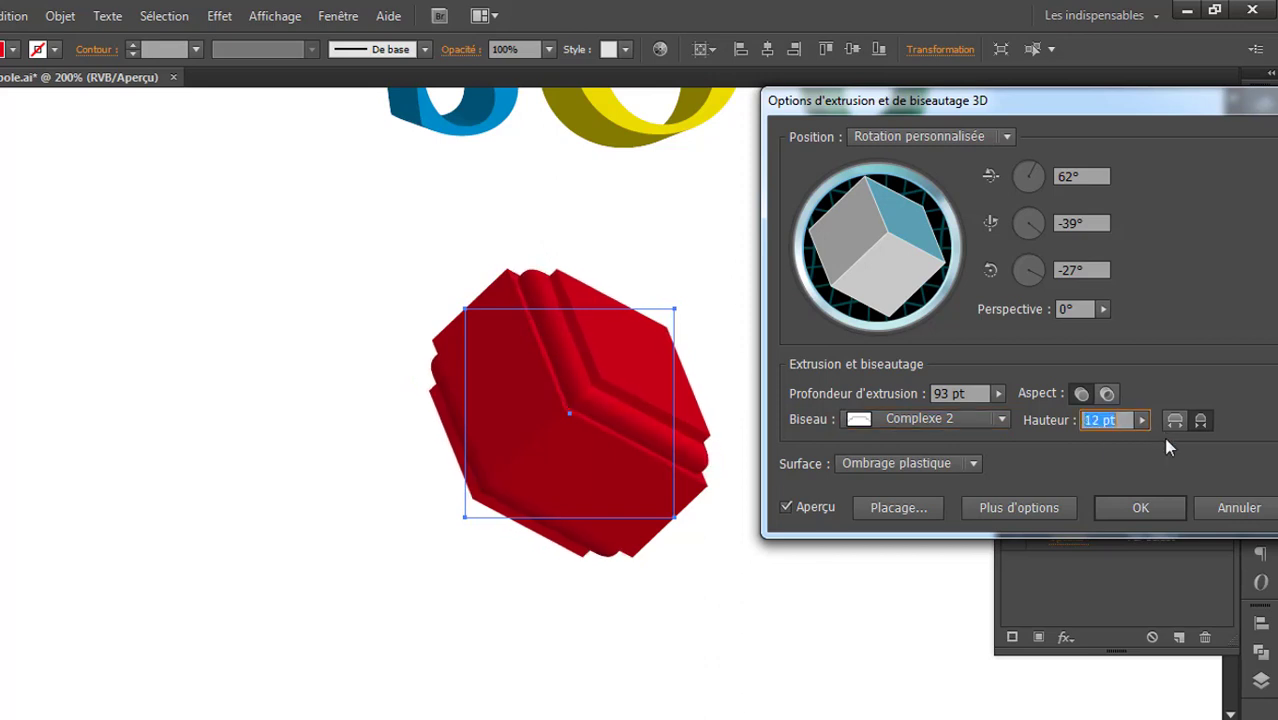
pyautogui.press('Up')
pyautogui.press('Up')
pyautogui.press('Up')
pyautogui.press('Up')
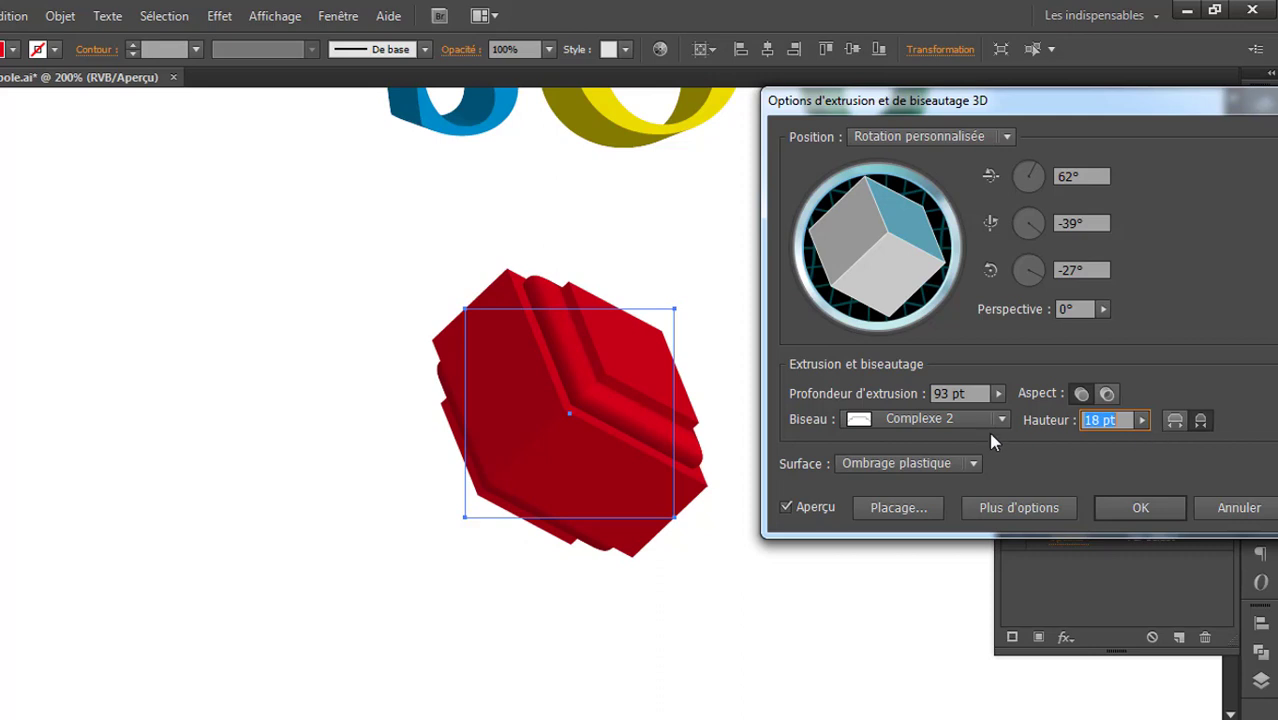
# Make the Complexe 2 bevel extend outward and reduce its height to 5 pt.
pyautogui.click(1176, 421)
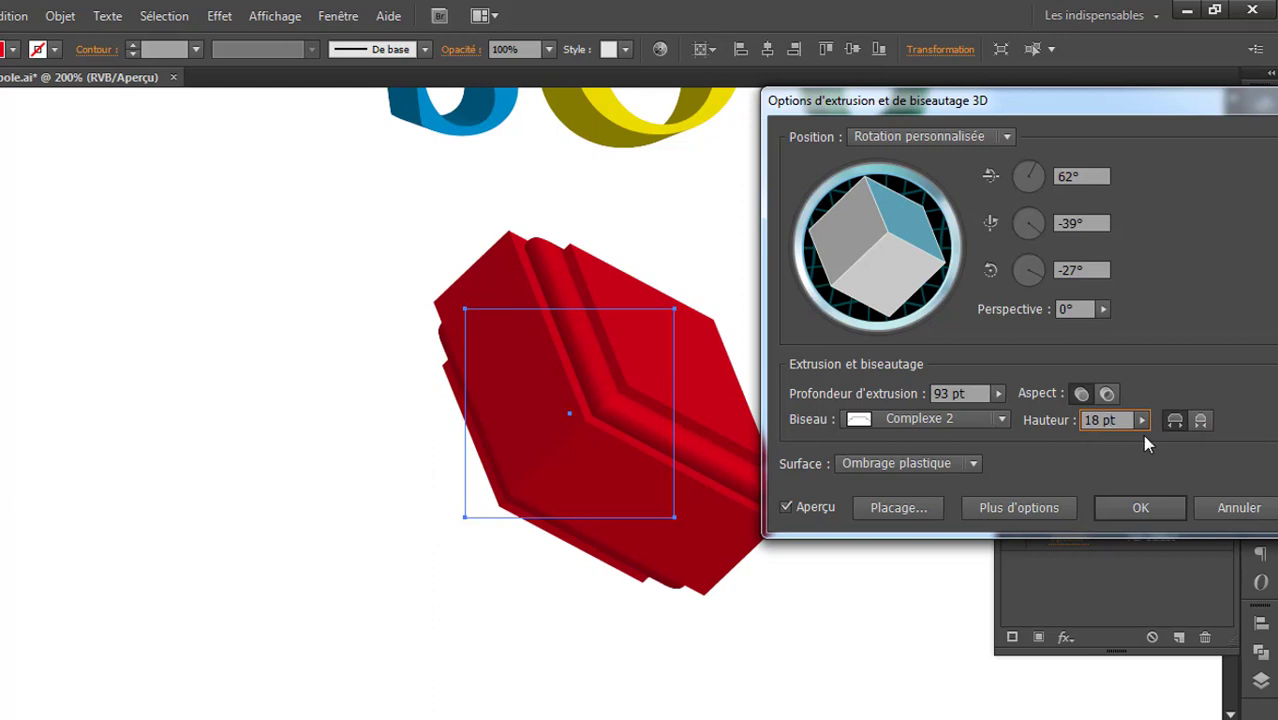
pyautogui.press('Down')
pyautogui.press('Down')
pyautogui.press('Down')
pyautogui.press('Down')
pyautogui.press('Down')
pyautogui.press('Down')
pyautogui.press('Down')
pyautogui.press('Down')
pyautogui.press('Down')
pyautogui.press('Down')
pyautogui.press('Down')
pyautogui.press('Down')
pyautogui.press('Down')
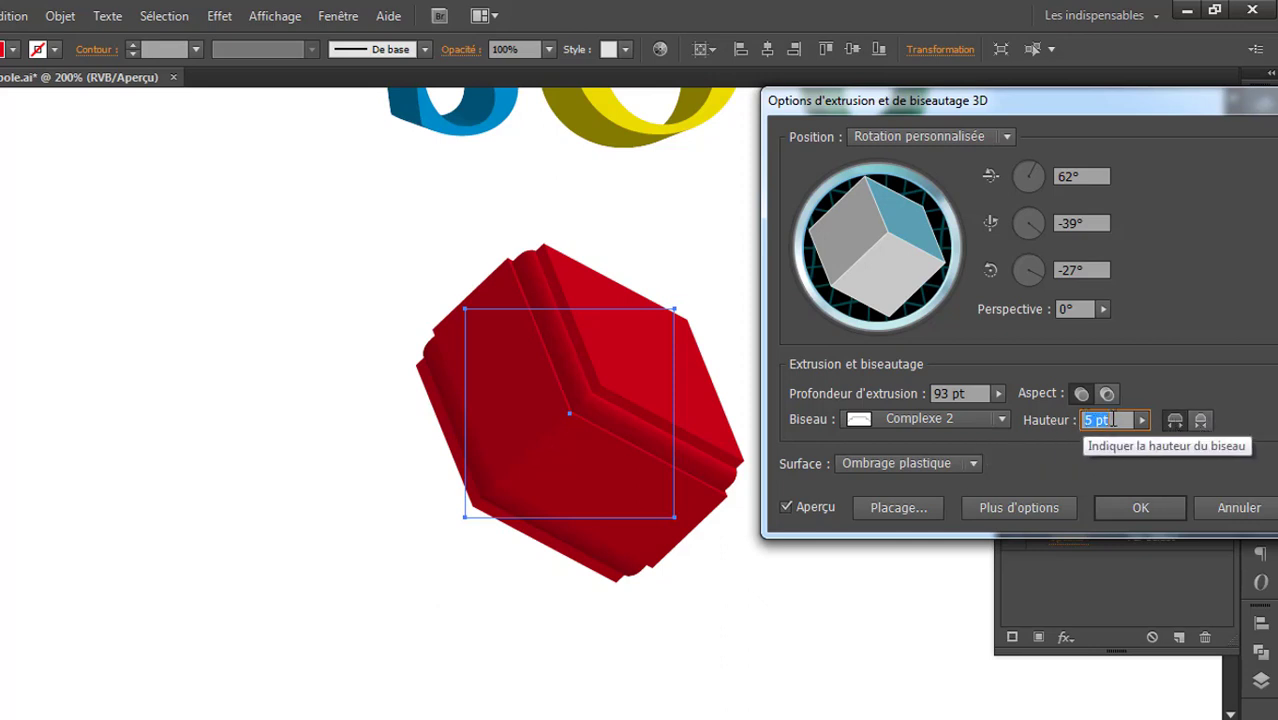
# Change the bevel to Complexe 3 and rotate the red box to 61°, -33° and -25°.
pyautogui.click(960, 417)
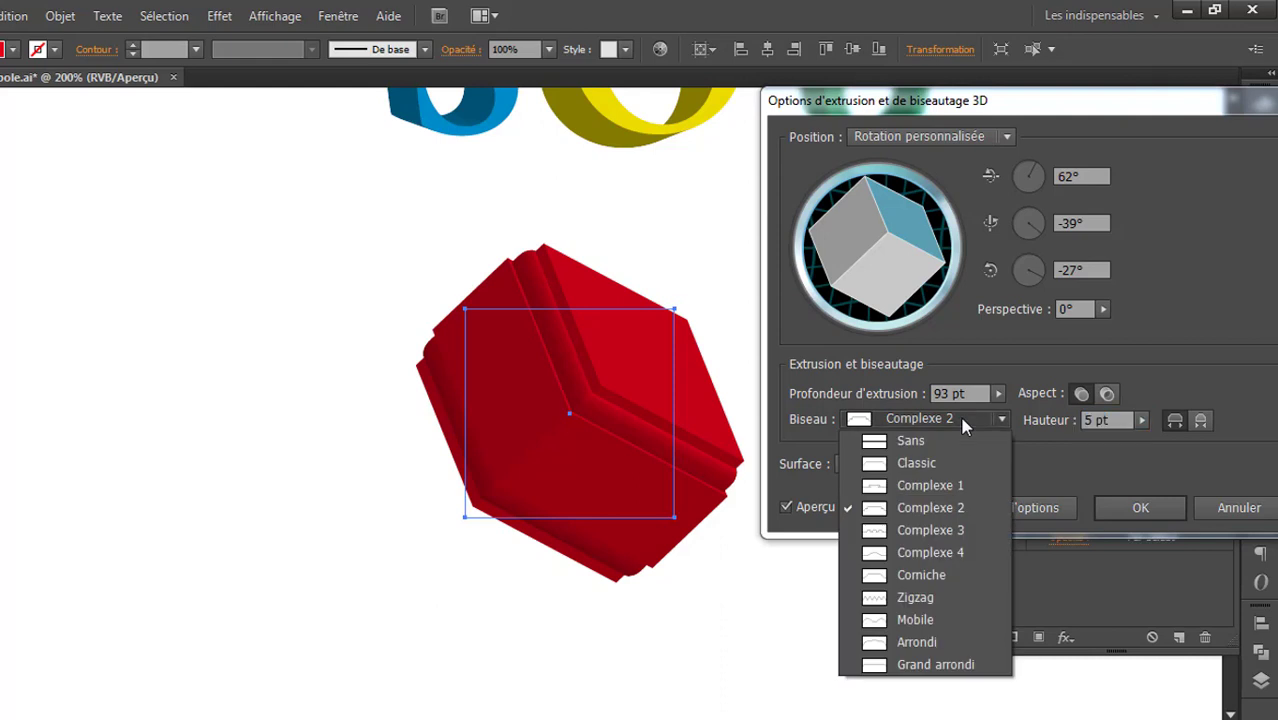
pyautogui.click(938, 531)
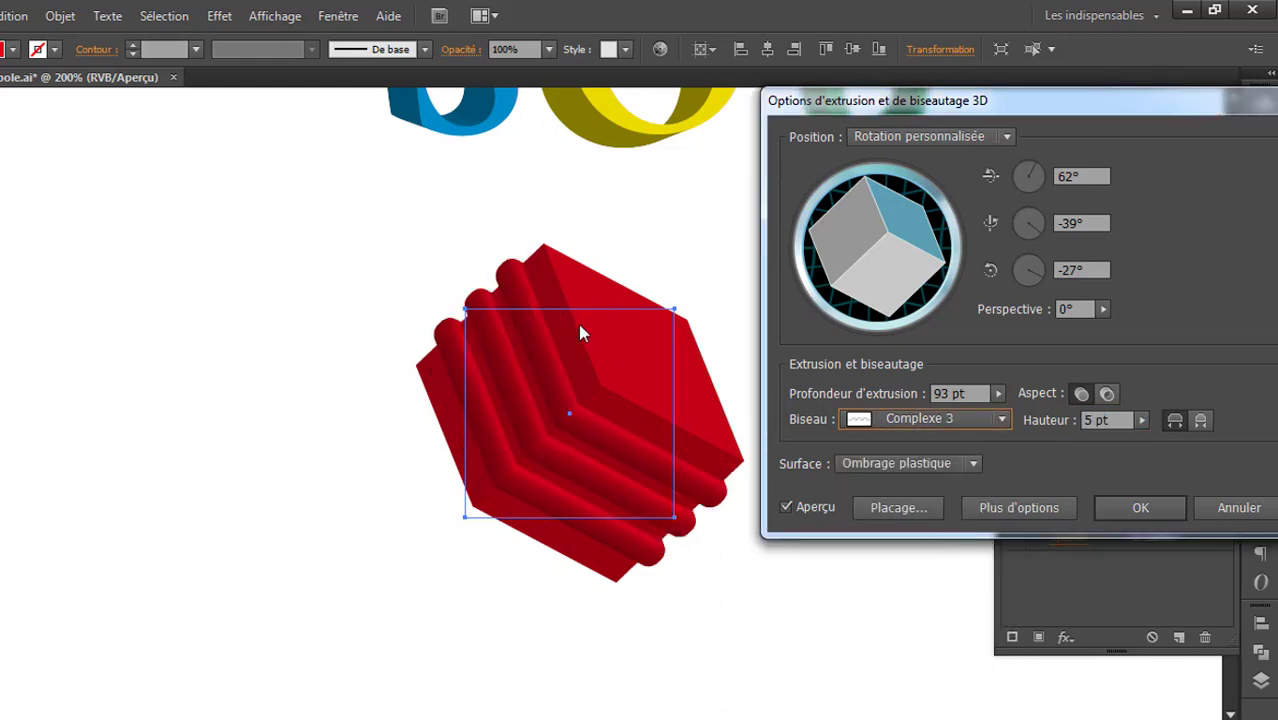
pyautogui.moveTo(906, 222)
pyautogui.mouseDown()
pyautogui.moveTo(895, 249)
pyautogui.moveTo(903, 229)
pyautogui.mouseUp()
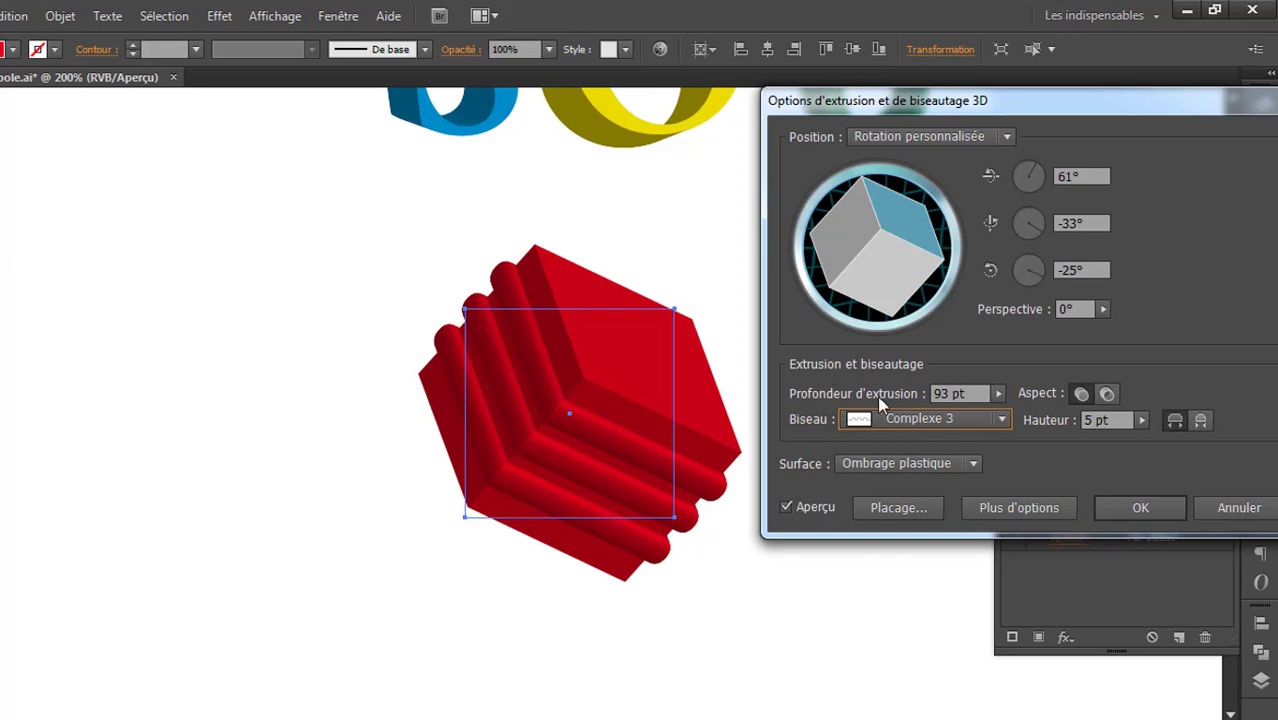
# Change the red box's bevel to Complexe 4 and raise its height to 13 pt.
pyautogui.click(918, 418)
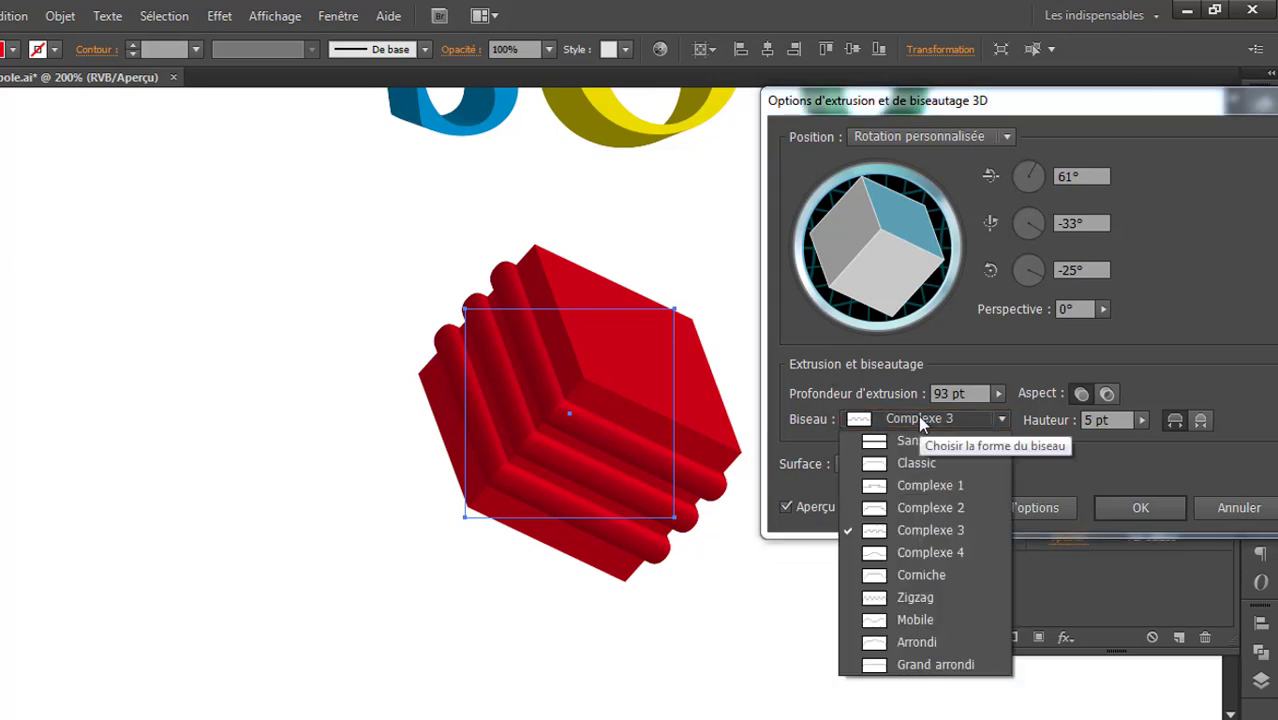
pyautogui.click(940, 552)
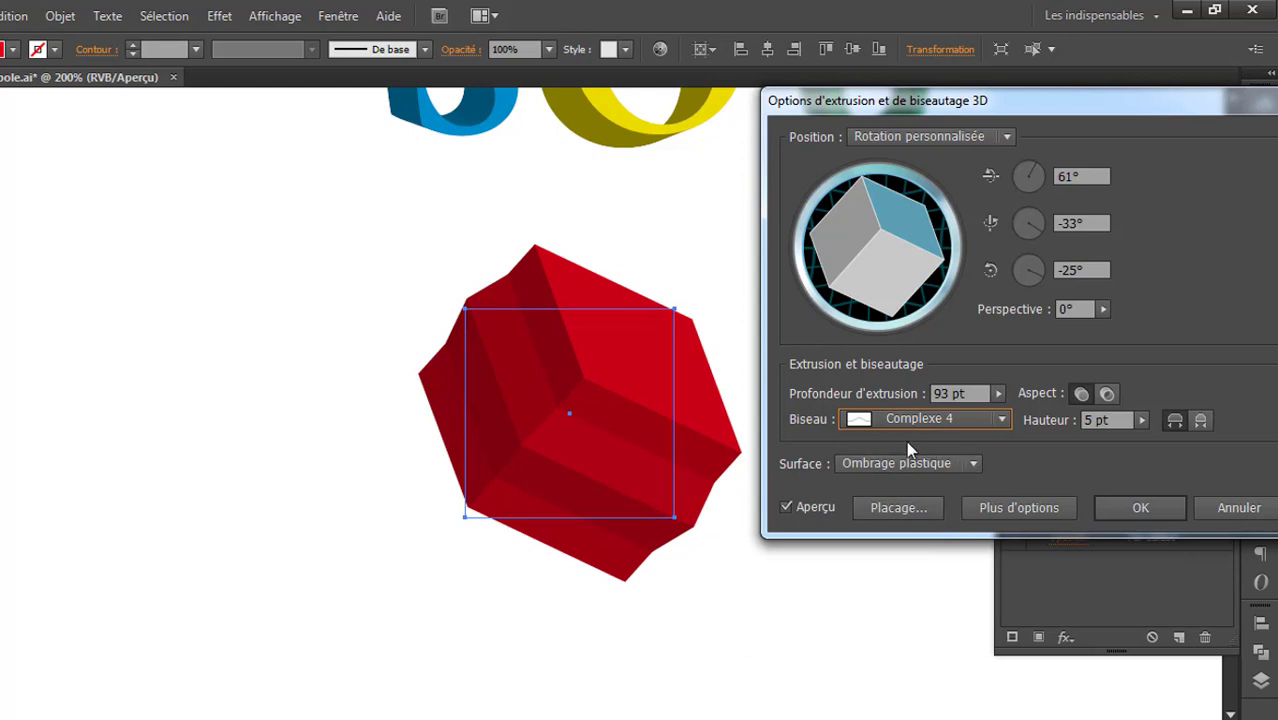
pyautogui.click(1106, 418)
pyautogui.press('Up')
pyautogui.press('Up')
pyautogui.press('Up')
pyautogui.press('Up')
pyautogui.press('Up')
pyautogui.press('Up')
pyautogui.press('Up')
pyautogui.press('Up')
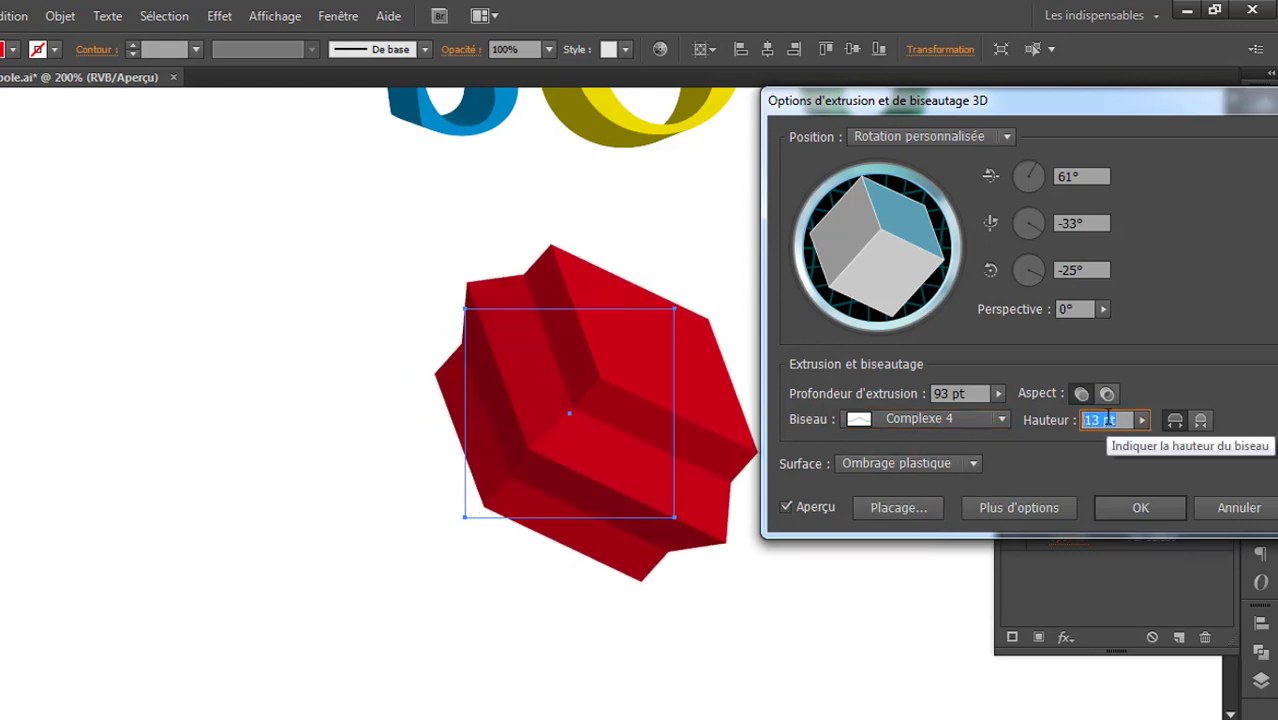
# Make the Complexe 4 bevel cut inward and try heights from 7 pt up to 25 pt.
pyautogui.click(1175, 420)
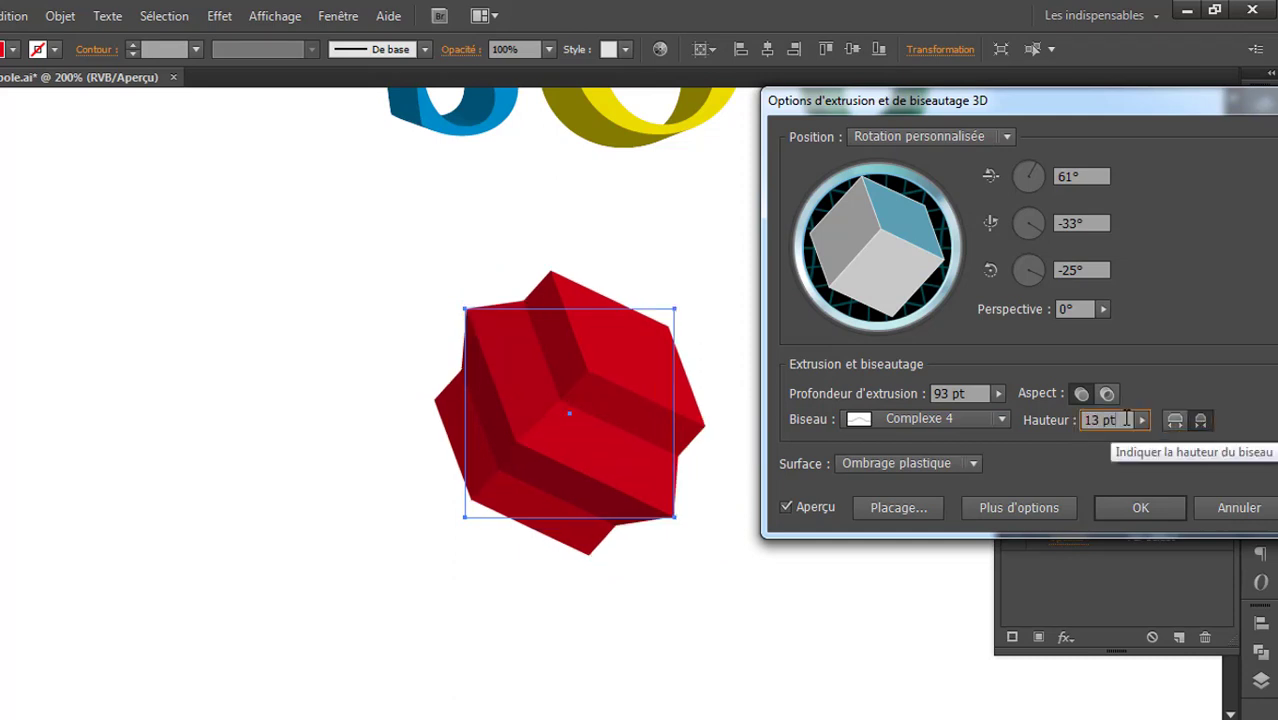
pyautogui.press('Down')
pyautogui.press('Down')
pyautogui.press('Down')
pyautogui.press('Down')
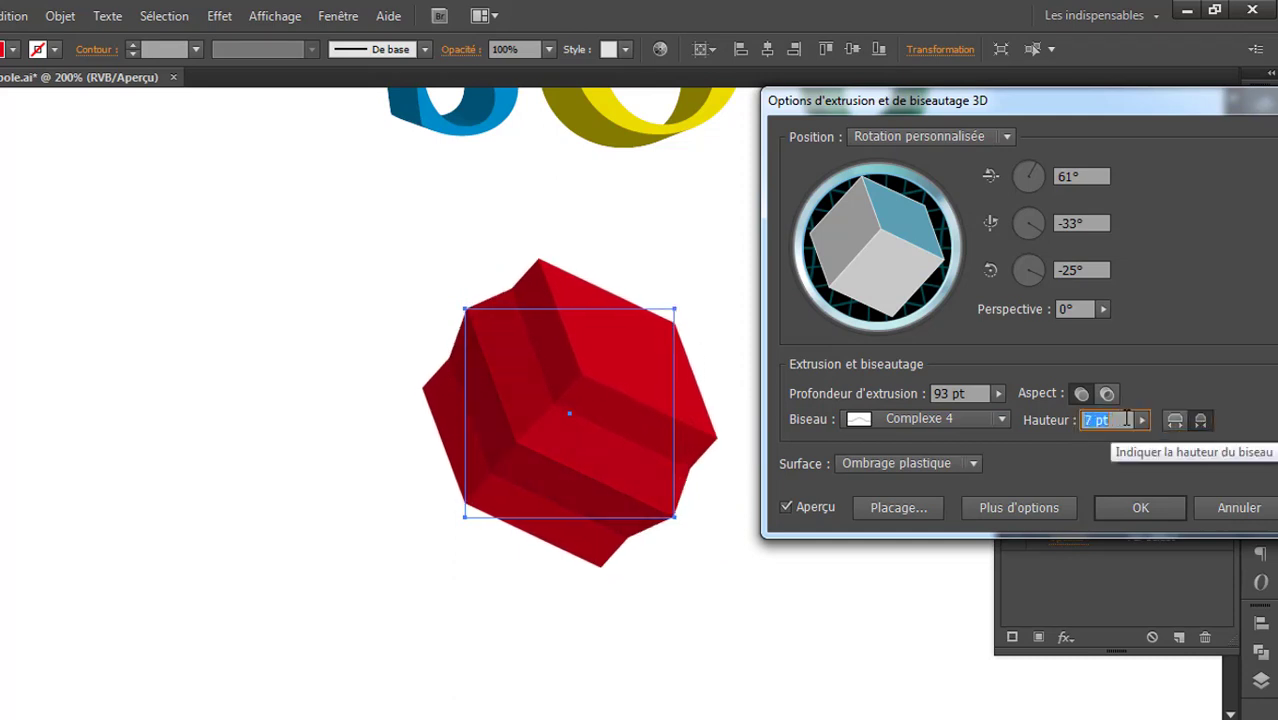
pyautogui.press('Up')
pyautogui.press('Up')
pyautogui.press('Up')
pyautogui.press('Up')
pyautogui.press('Up')
pyautogui.press('Up')
pyautogui.press('Up')
pyautogui.press('Up')
pyautogui.press('Up')
pyautogui.press('Up')
pyautogui.press('Up')
pyautogui.press('Up')
pyautogui.press('Up')
pyautogui.press('Up')
pyautogui.press('Up')
pyautogui.press('Up')
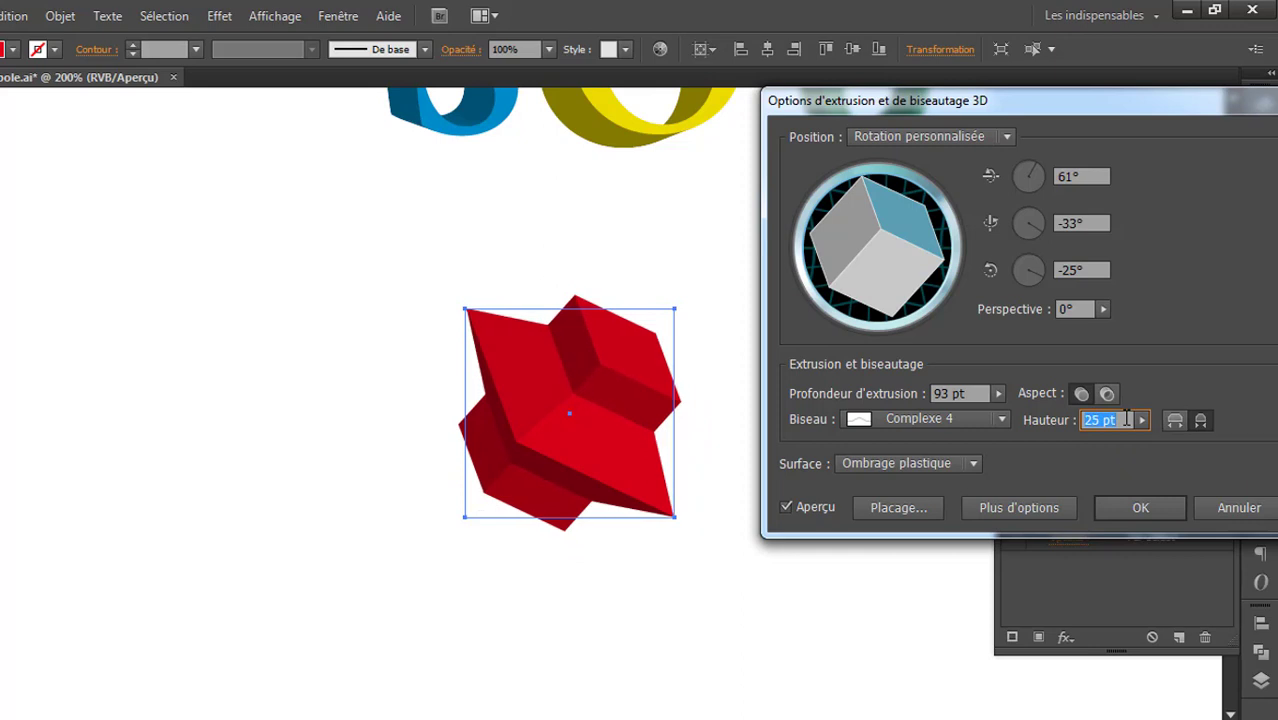
# Change the bevel to Corniche and turn the red box around, finishing at 28°, 37° and -4°.
pyautogui.click(958, 416)
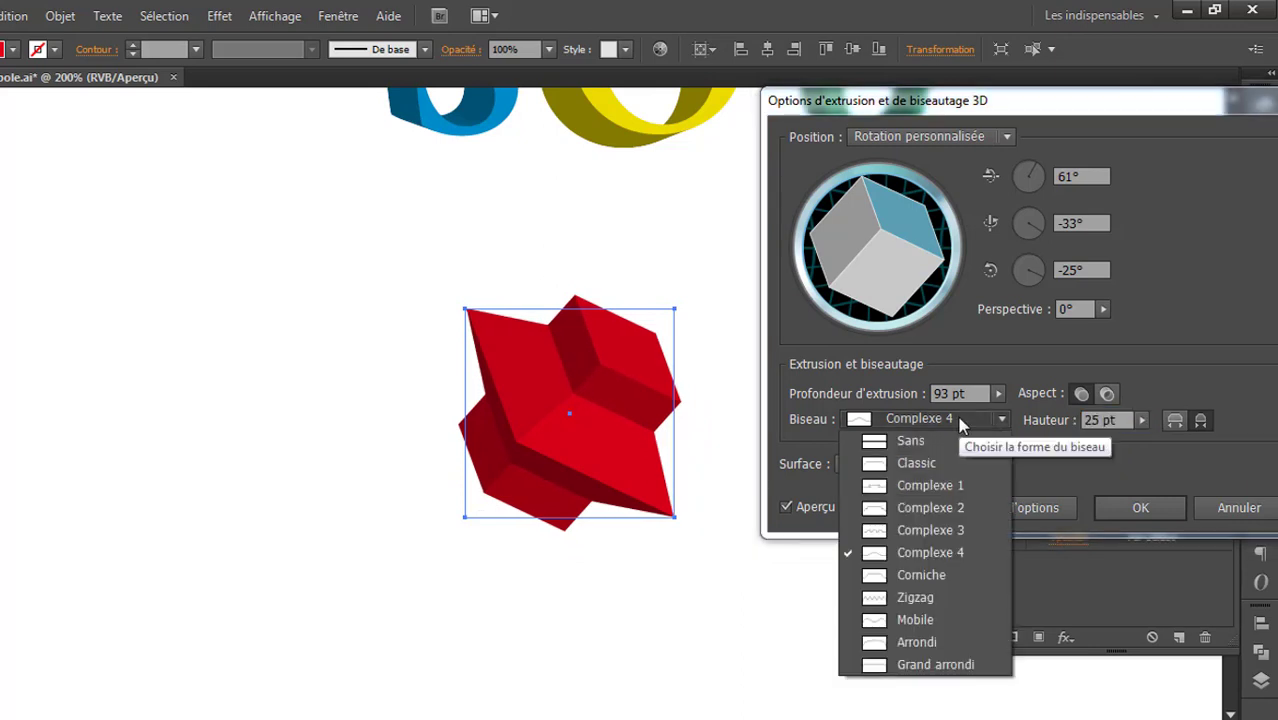
pyautogui.click(946, 575)
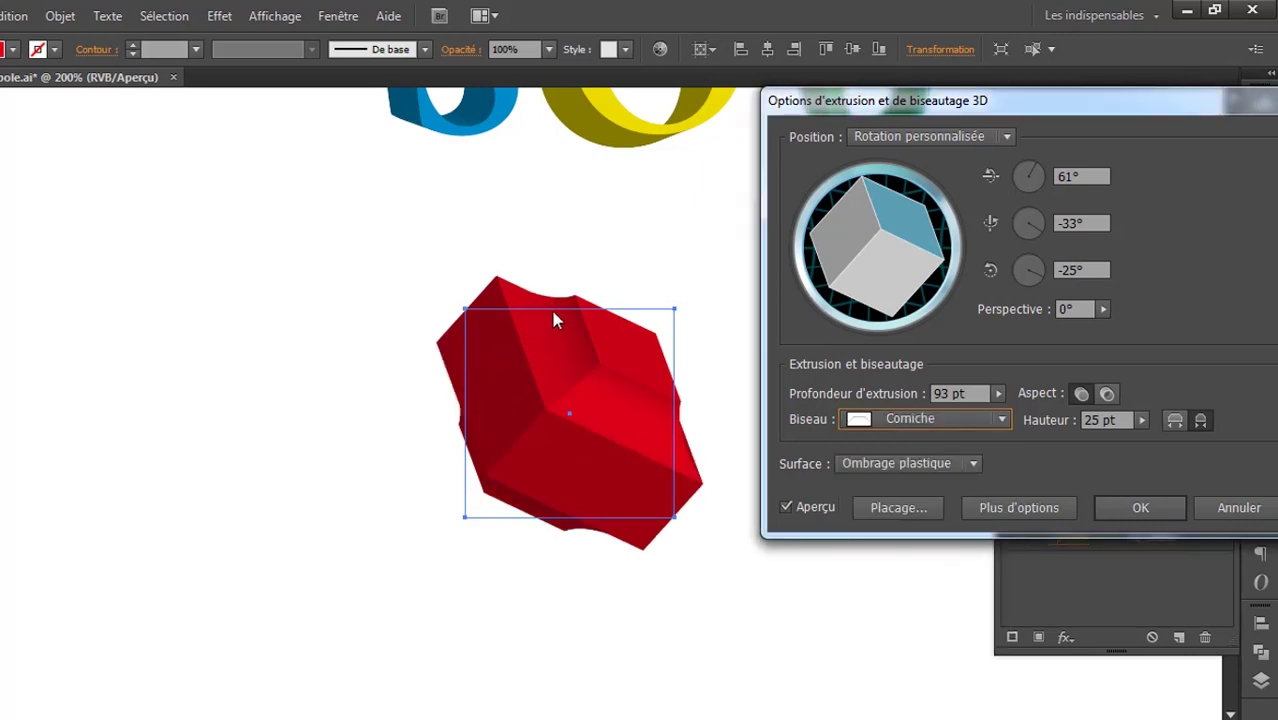
pyautogui.moveTo(884, 270); pyautogui.dragTo(903, 248)
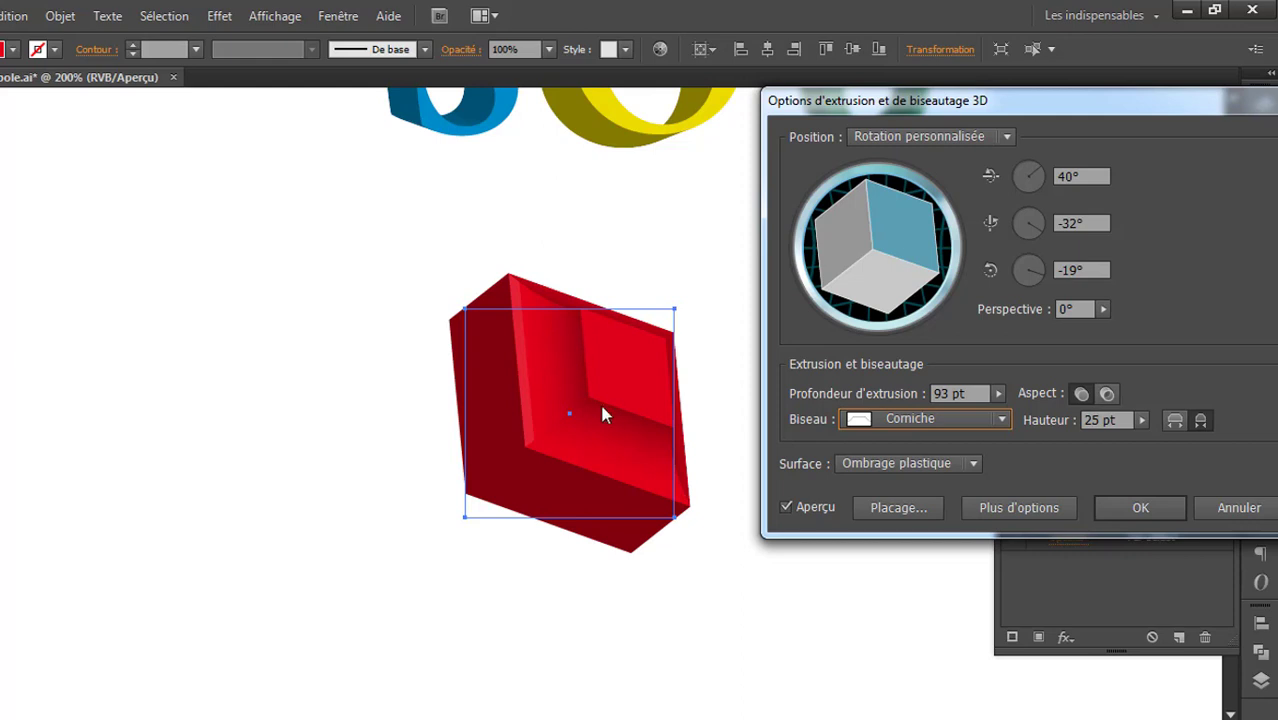
pyautogui.moveTo(878, 268); pyautogui.dragTo(840, 235)
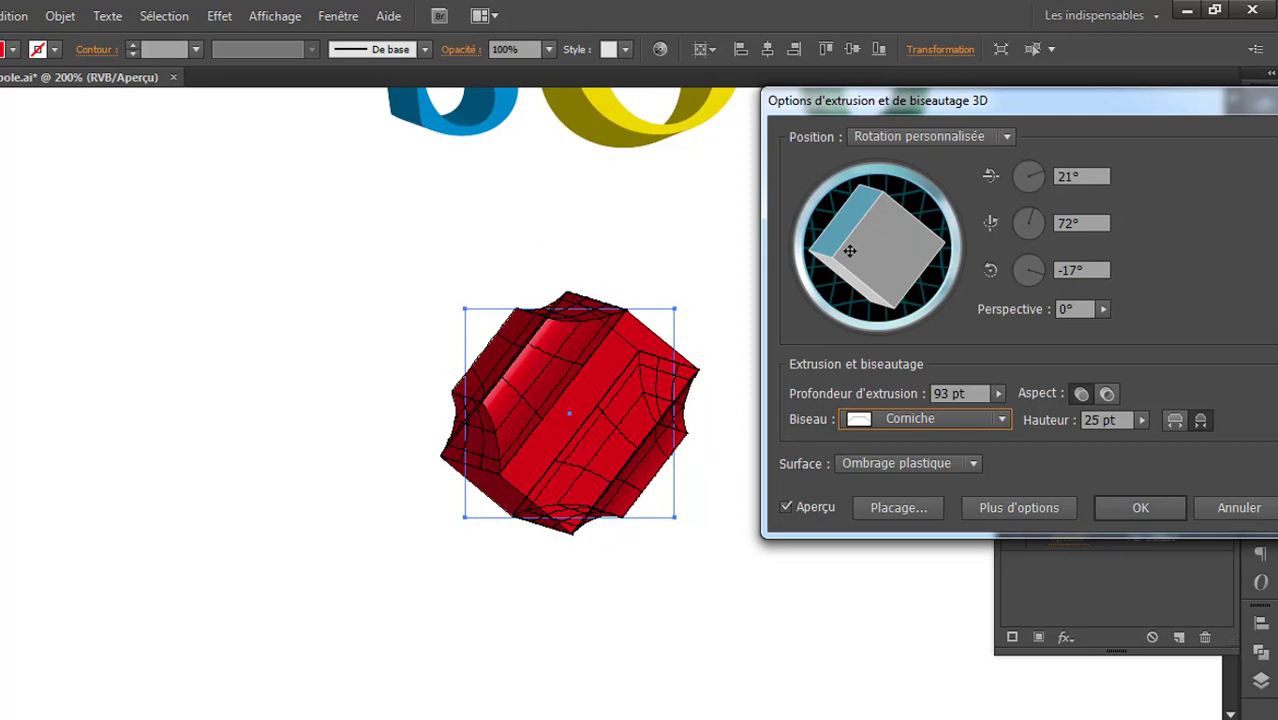
pyautogui.moveTo(871, 261); pyautogui.dragTo(906, 260)
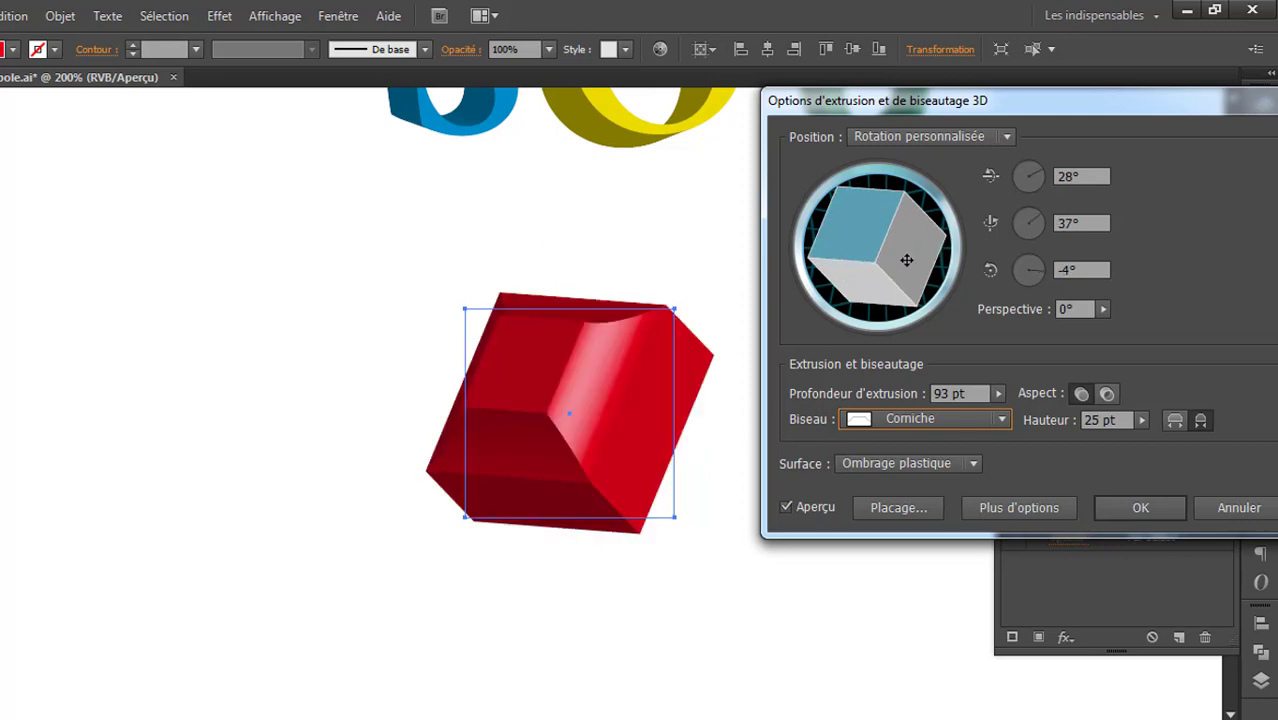
# Change the bevel to Zigzag and rotate the red box to 78°, -64° and -63°.
pyautogui.click(934, 418)
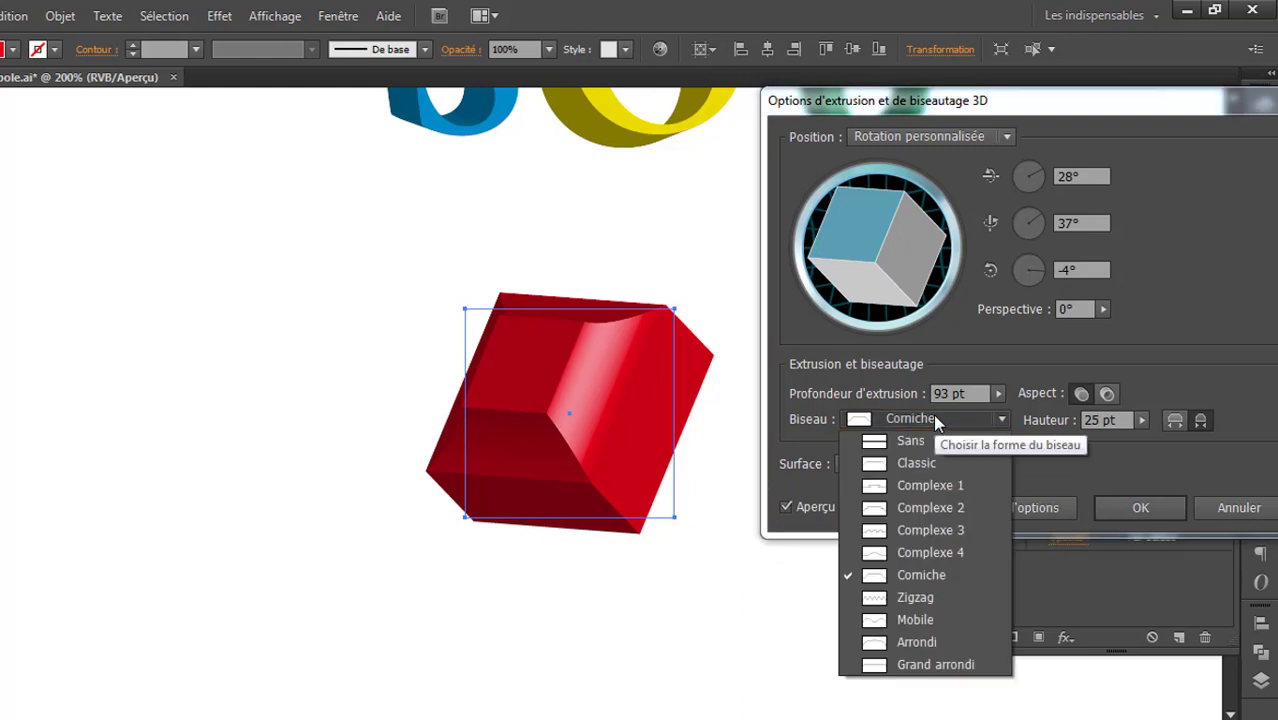
pyautogui.click(934, 597)
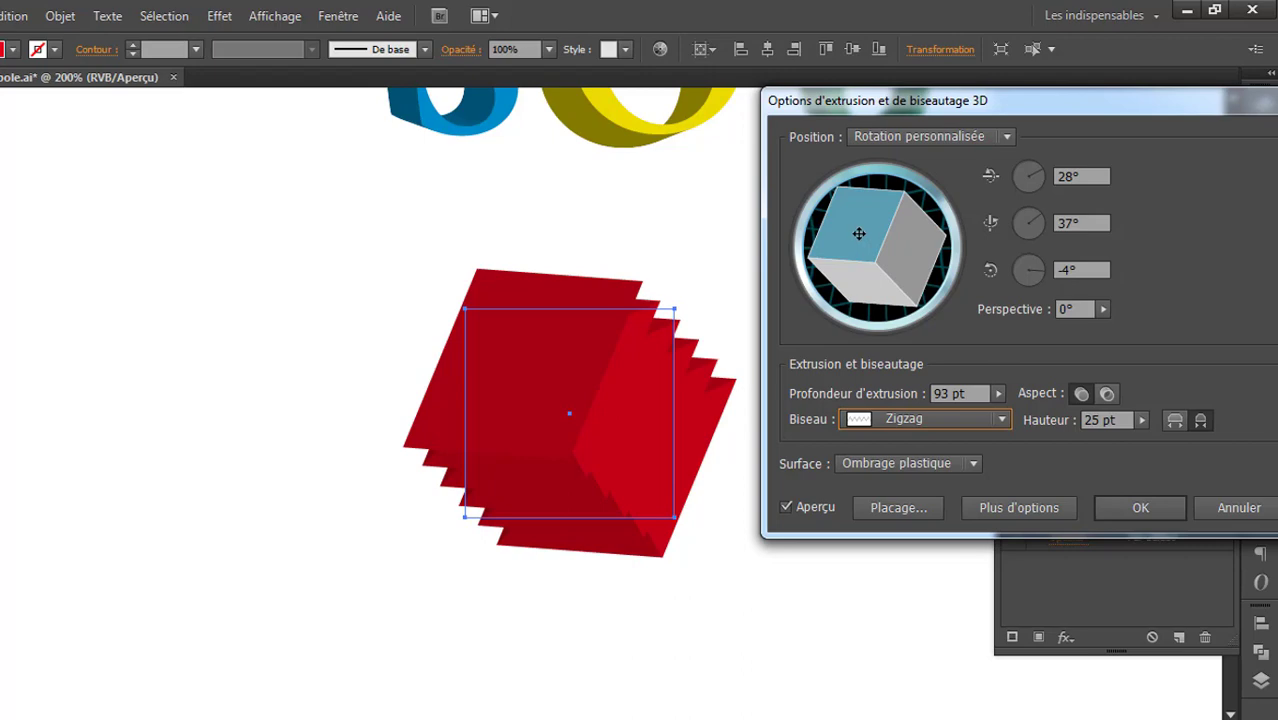
pyautogui.moveTo(859, 233); pyautogui.dragTo(916, 246)
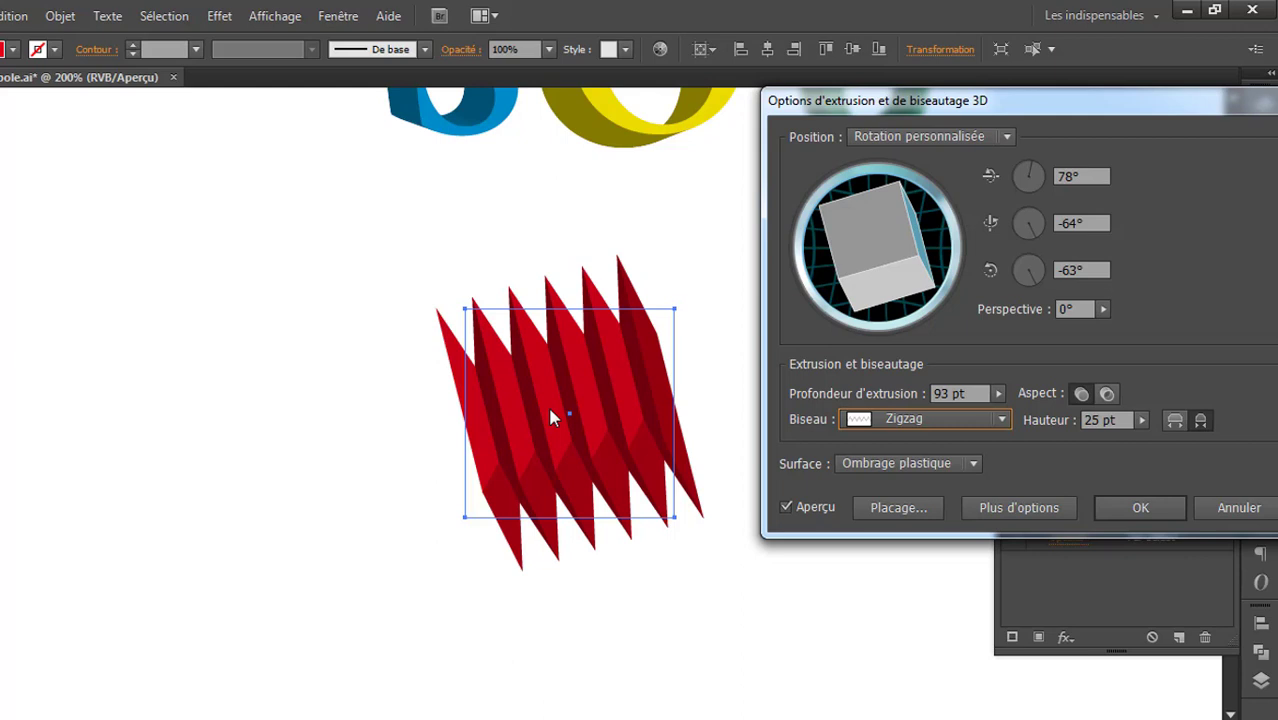
# Increase the height of the Zigzag bevel to 33 pt.
pyautogui.click(1125, 420)
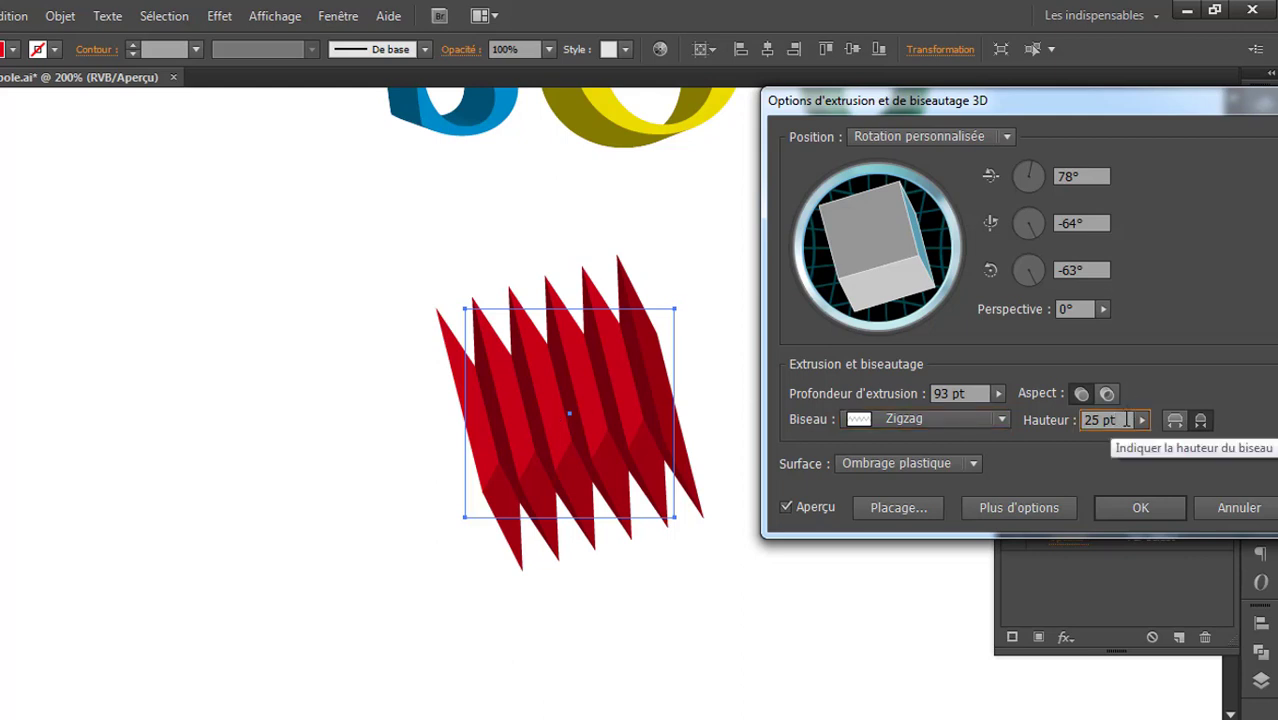
pyautogui.press('Up')
pyautogui.press('Up')
pyautogui.press('Up')
pyautogui.press('Up')
pyautogui.press('Up')
pyautogui.press('Up')
pyautogui.press('Up')
pyautogui.press('Up')
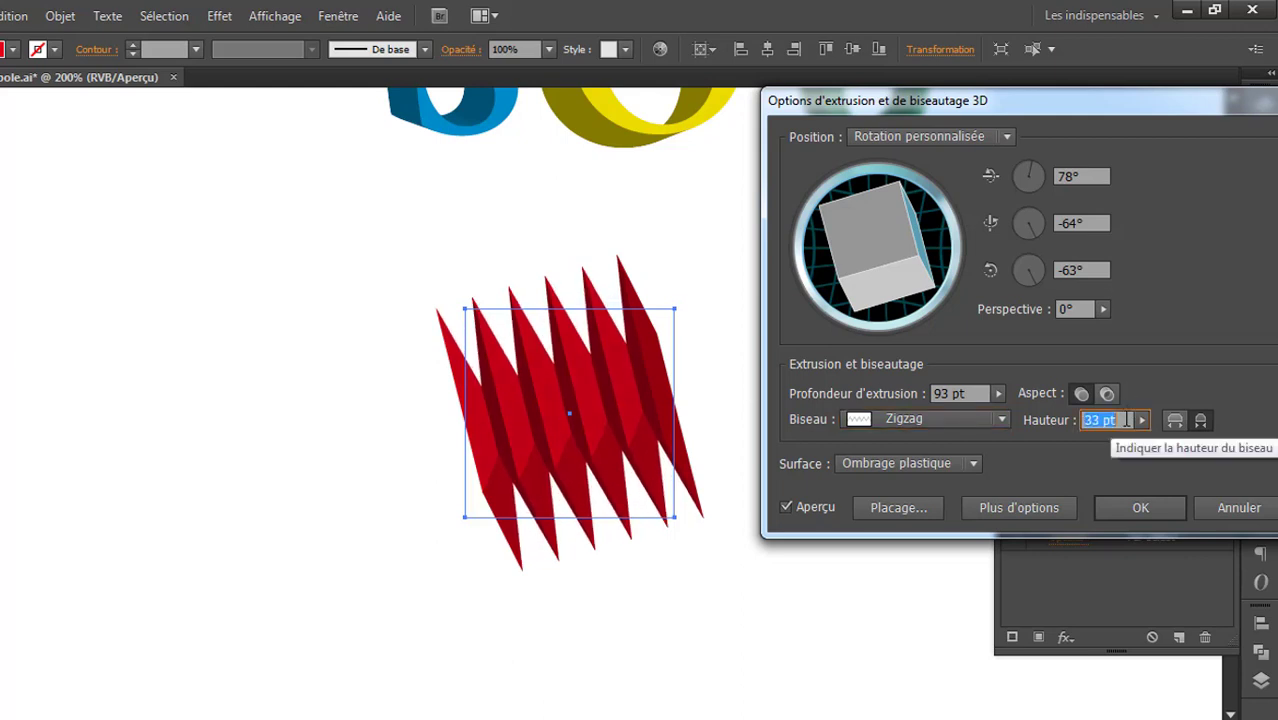
# Make the Zigzag bevel extend outward and reduce its height to 1 pt.
pyautogui.click(1175, 420)
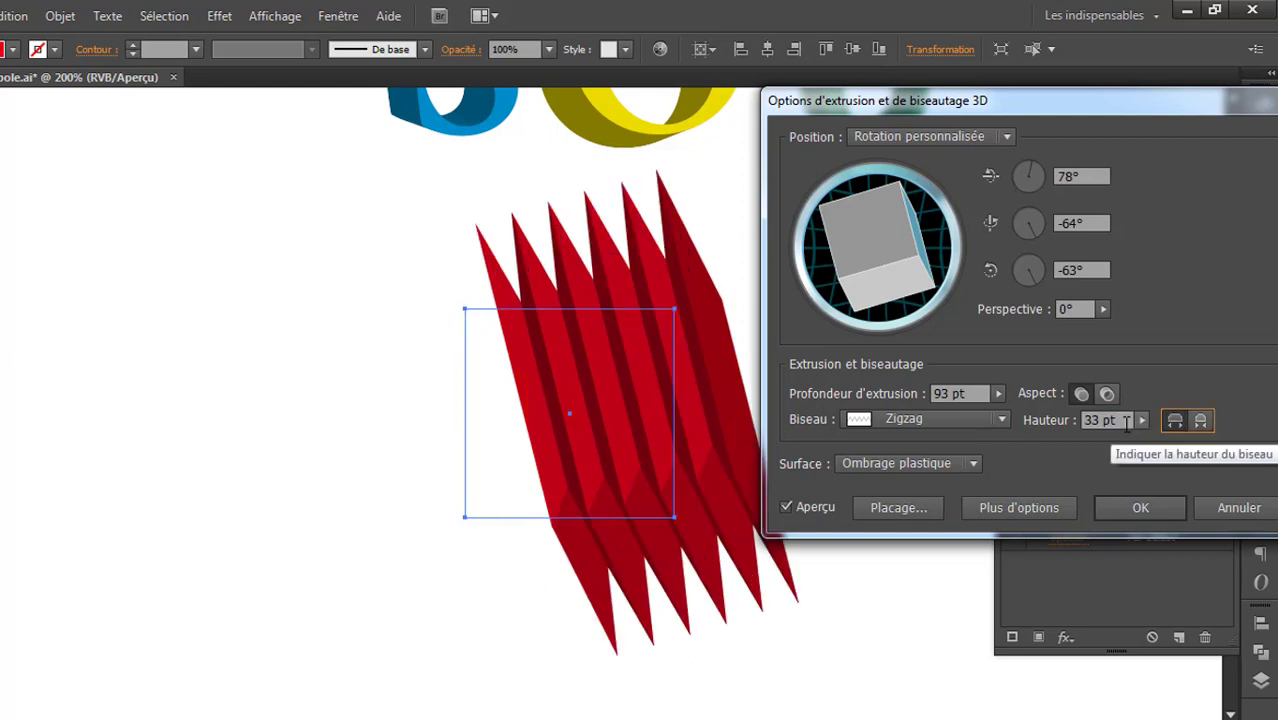
pyautogui.click(1116, 421)
pyautogui.press('Down')
pyautogui.press('Down')
pyautogui.press('Down')
pyautogui.press('Down')
pyautogui.press('Down')
pyautogui.press('Down')
pyautogui.press('Down')
pyautogui.press('Down')
pyautogui.press('Down')
pyautogui.press('Down')
pyautogui.press('Down')
pyautogui.press('Down')
pyautogui.press('Down')
pyautogui.press('Down')
pyautogui.press('Down')
pyautogui.press('Down')
pyautogui.press('Down')
pyautogui.press('Down')
pyautogui.press('Down')
pyautogui.press('Down')
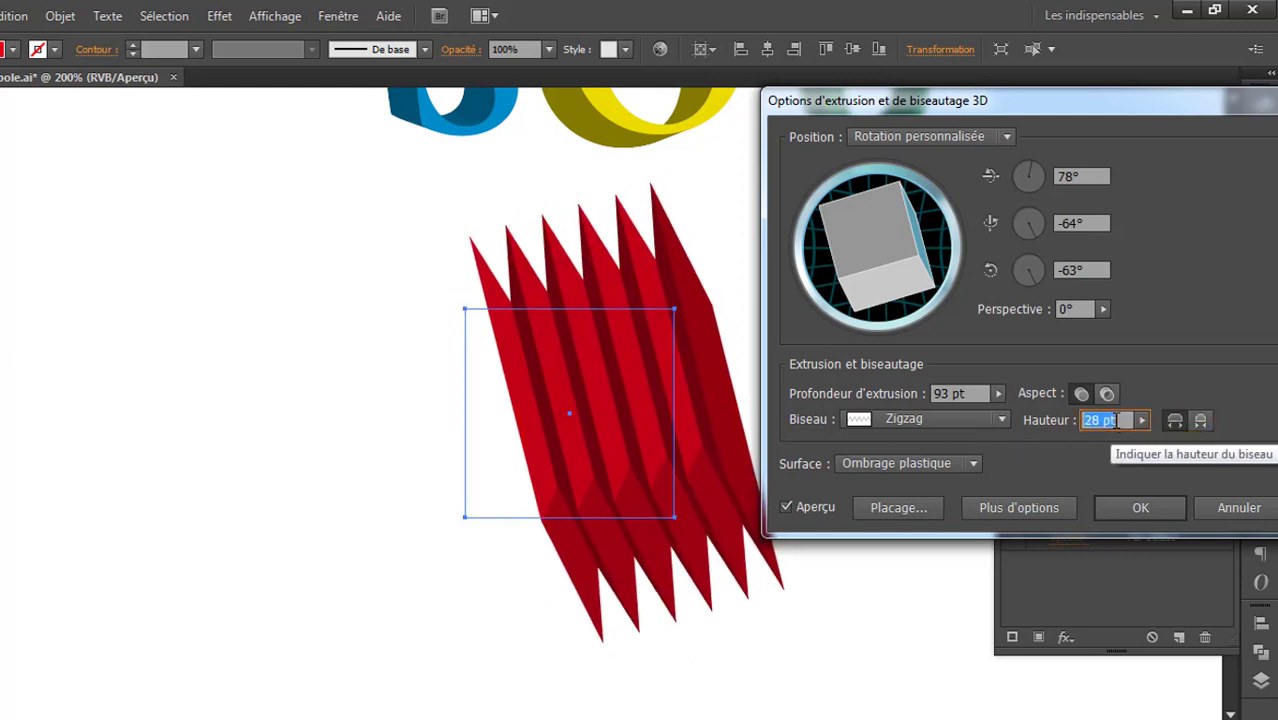
pyautogui.press('Down')
pyautogui.press('Down')
pyautogui.press('Down')
pyautogui.press('Down')
pyautogui.press('Down')
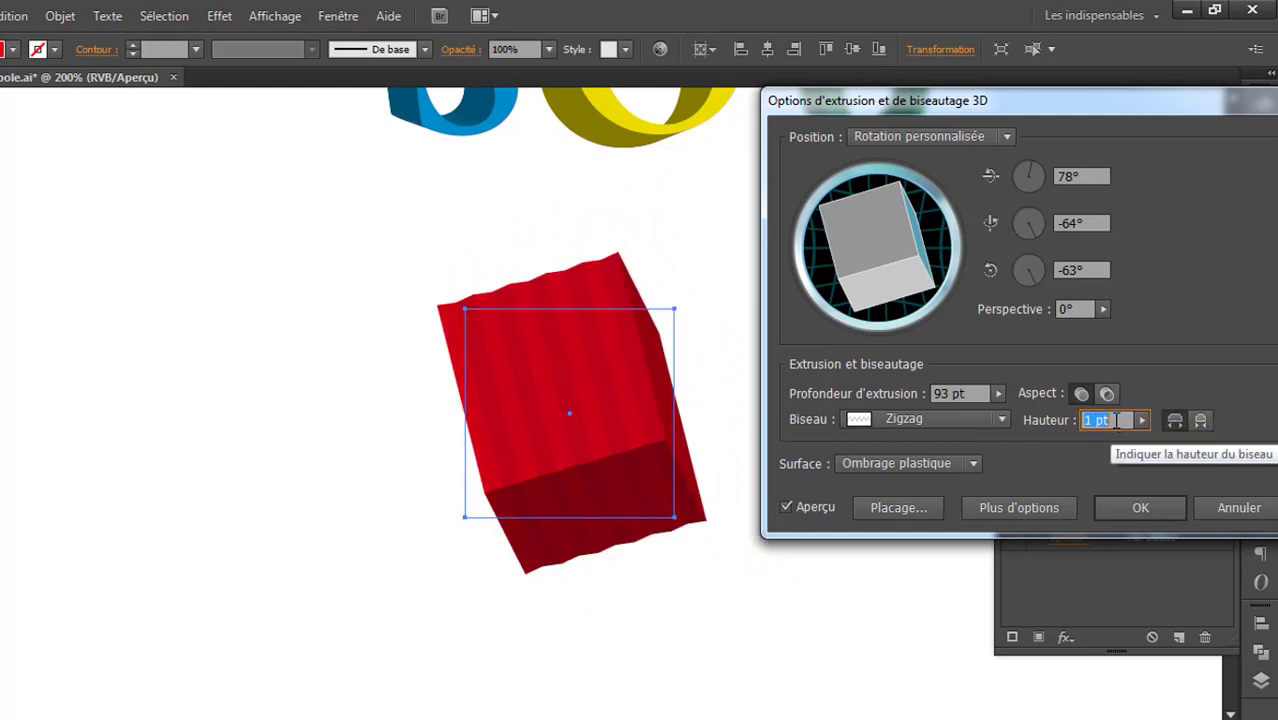
# Vary the height of the outward Zigzag bevel and settle on 10 pt.
pyautogui.press('Up')
pyautogui.press('Up')
pyautogui.press('Up')
pyautogui.press('Up')
pyautogui.press('Up')
pyautogui.press('Up')
pyautogui.press('Up')
pyautogui.press('Up')
pyautogui.press('Up')
pyautogui.press('Up')
pyautogui.press('Up')
pyautogui.press('Up')
pyautogui.press('Up')
pyautogui.press('Up')
pyautogui.press('Up')
pyautogui.press('Up')
pyautogui.press('Up')
pyautogui.press('Up')
pyautogui.press('Up')
pyautogui.press('Up')
pyautogui.press('Down')
pyautogui.press('Down')
pyautogui.press('Down')
pyautogui.press('Down')
pyautogui.press('Down')
pyautogui.press('Down')
pyautogui.press('Down')
pyautogui.press('Down')
pyautogui.press('Down')
pyautogui.press('Down')
pyautogui.press('Down')
pyautogui.press('Down')
pyautogui.press('Down')
pyautogui.press('Down')
pyautogui.press('Down')
pyautogui.press('Down')
pyautogui.press('Down')
pyautogui.press('Down')
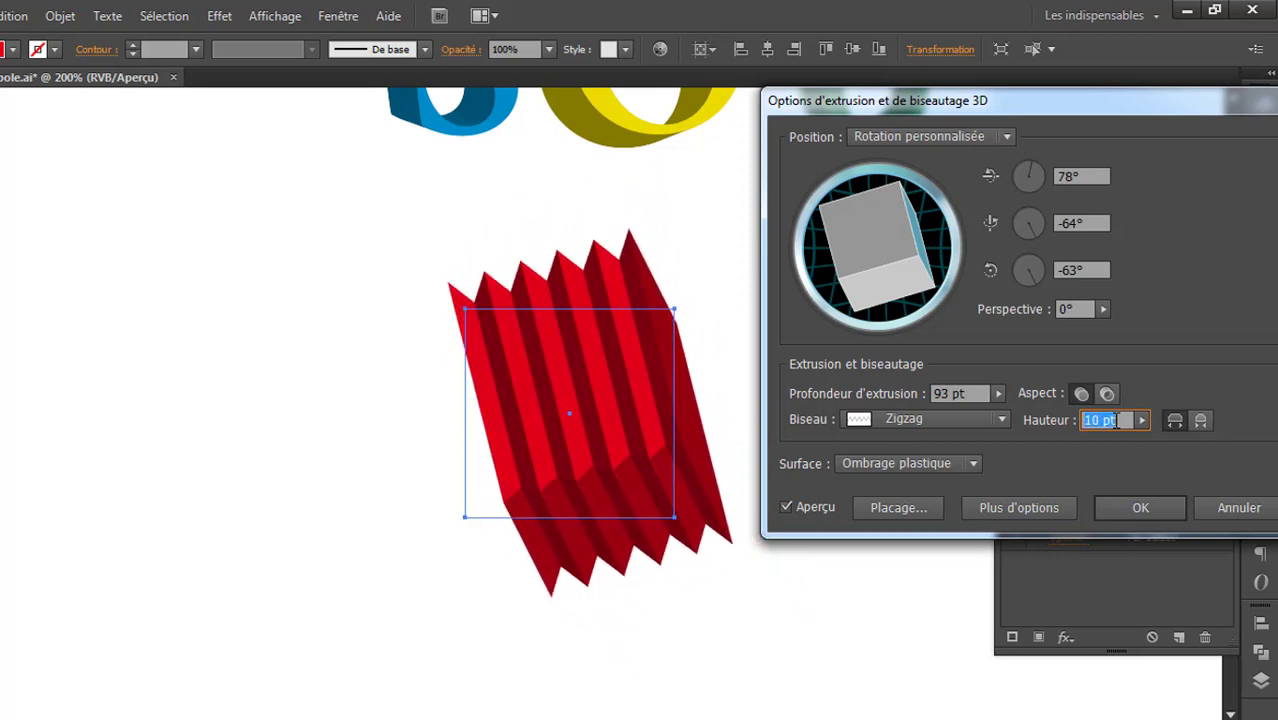
# Increase the red box's extrusion depth to 148 pt and rotate it to 37°, -46° and -36°.
pyautogui.click(977, 393)
pyautogui.press('Up')
pyautogui.press('Up')
pyautogui.press('Up')
pyautogui.press('Up')
pyautogui.press('Up')
pyautogui.press('Up')
pyautogui.press('Up')
pyautogui.press('Up')
pyautogui.press('Up')
pyautogui.press('Up')
pyautogui.press('Up')
pyautogui.press('Up')
pyautogui.press('Up')
pyautogui.press('Up')
pyautogui.press('Up')
pyautogui.press('Up')
pyautogui.press('Up')
pyautogui.press('Up')
pyautogui.press('Up')
pyautogui.press('Up')
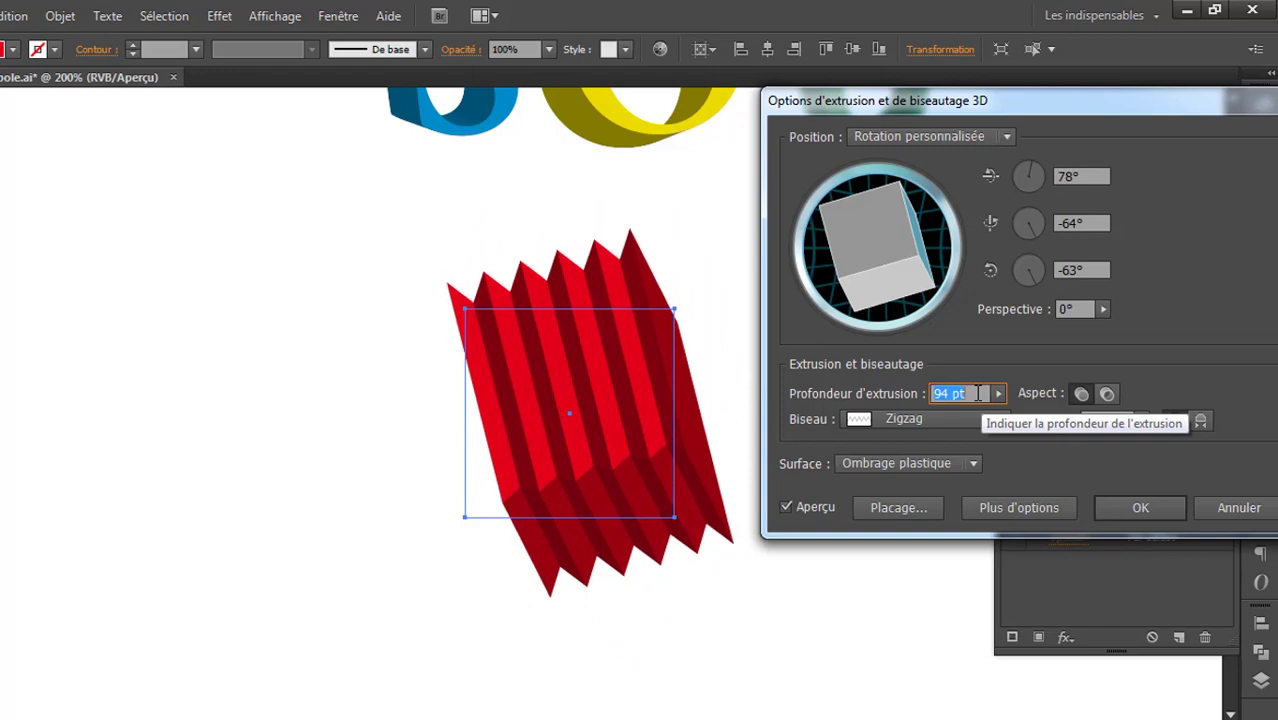
pyautogui.press('Up')
pyautogui.press('Up')
pyautogui.press('Up')
pyautogui.press('Up')
pyautogui.press('Up')
pyautogui.press('Up')
pyautogui.press('Up')
pyautogui.press('Up')
pyautogui.press('Up')
pyautogui.press('Up')
pyautogui.press('Up')
pyautogui.press('Up')
pyautogui.press('Up')
pyautogui.press('Up')
pyautogui.press('Up')
pyautogui.press('Up')
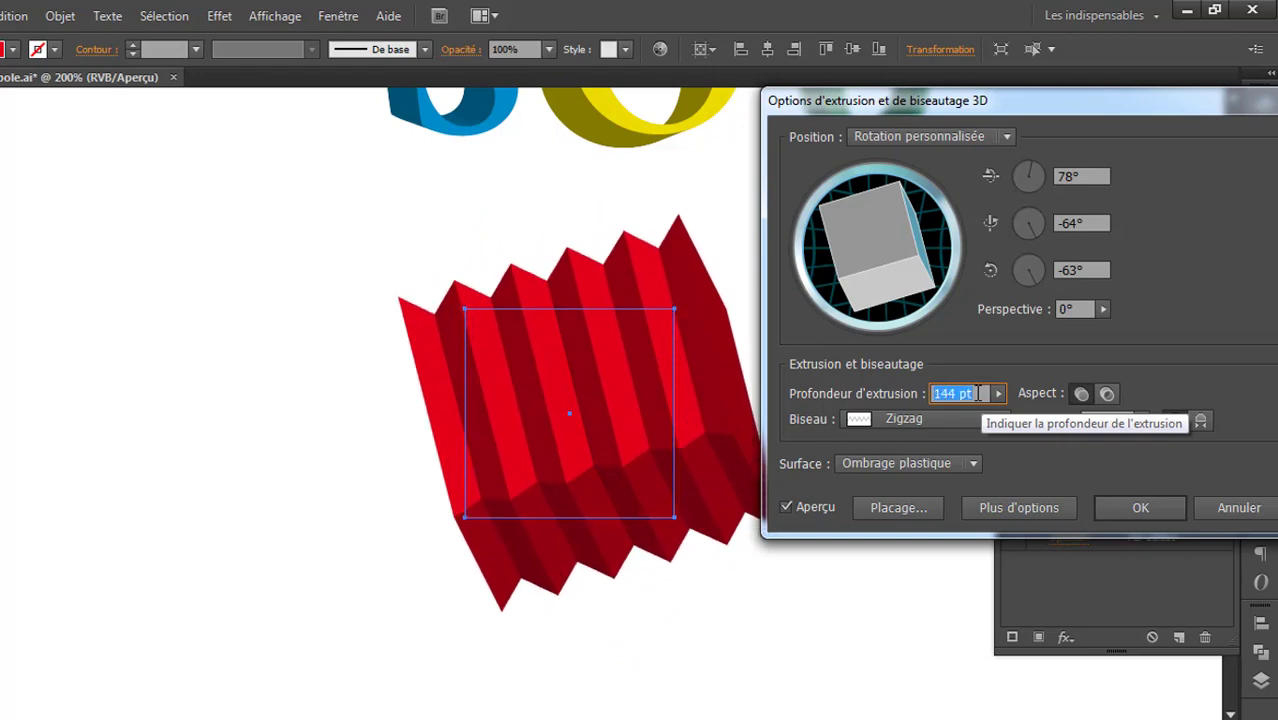
pyautogui.moveTo(908, 254)
pyautogui.mouseDown()
pyautogui.moveTo(876, 257)
pyautogui.moveTo(905, 258)
pyautogui.moveTo(886, 274)
pyautogui.moveTo(850, 259)
pyautogui.moveTo(850, 241)
pyautogui.moveTo(857, 232)
pyautogui.moveTo(942, 262)
pyautogui.moveTo(918, 252)
pyautogui.mouseUp()
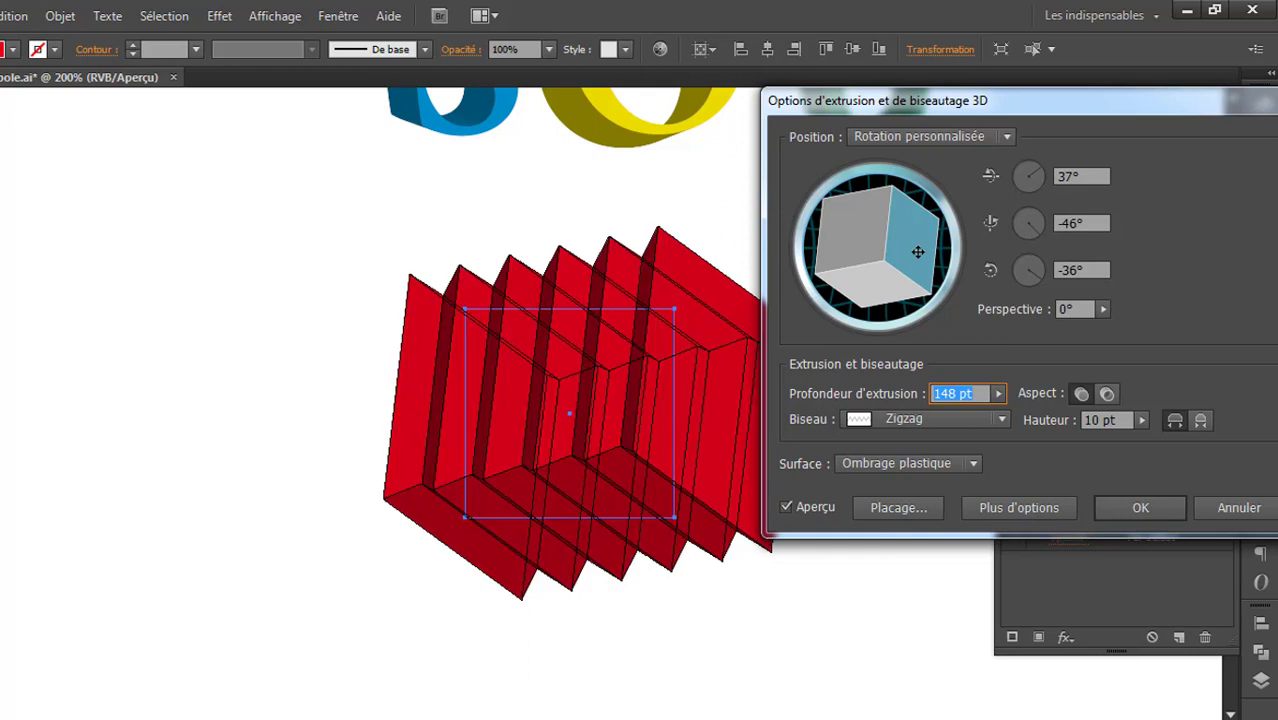
# Try the Mobile bevel on the red box, and switch it to Arrondi.
pyautogui.click(925, 419)
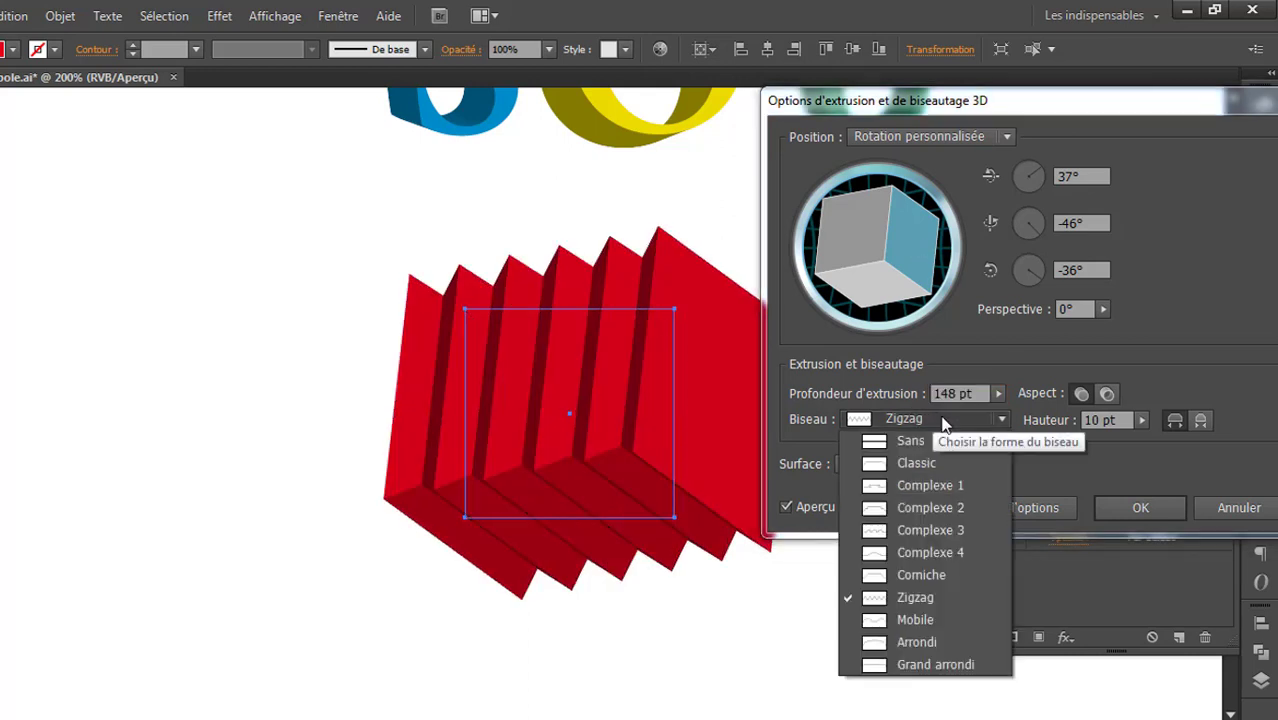
pyautogui.click(930, 621)
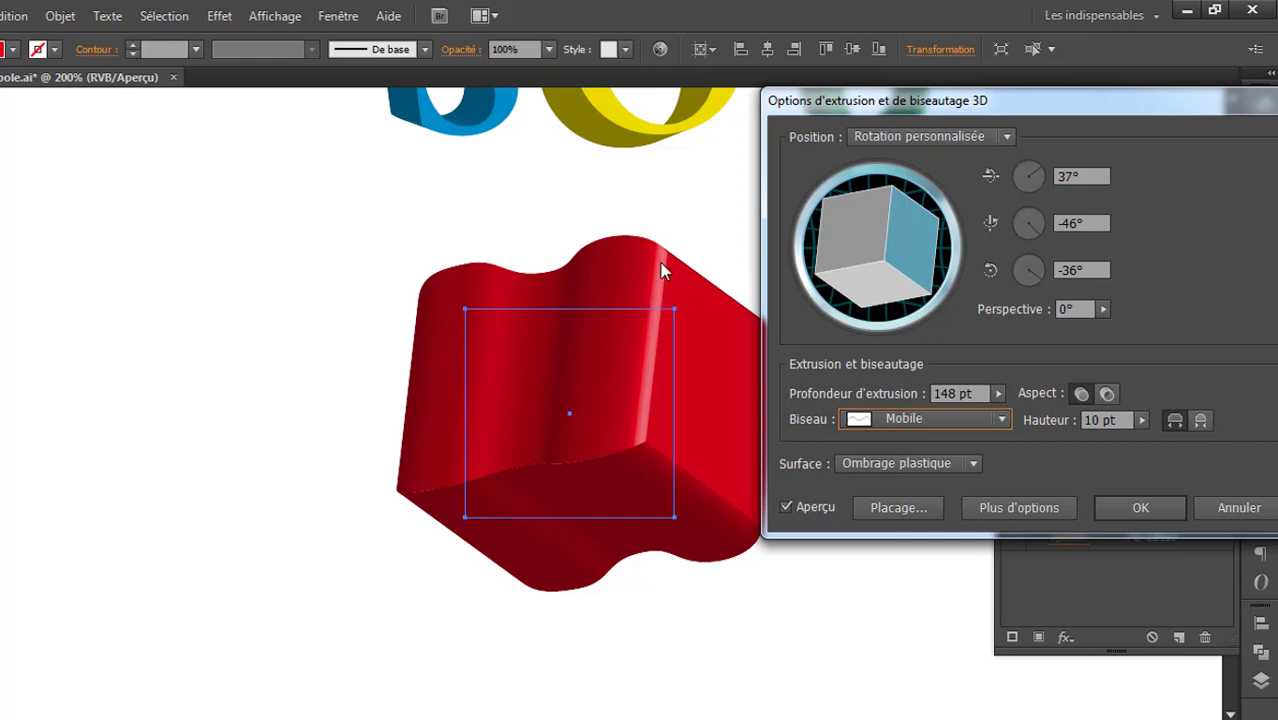
pyautogui.click(960, 418)
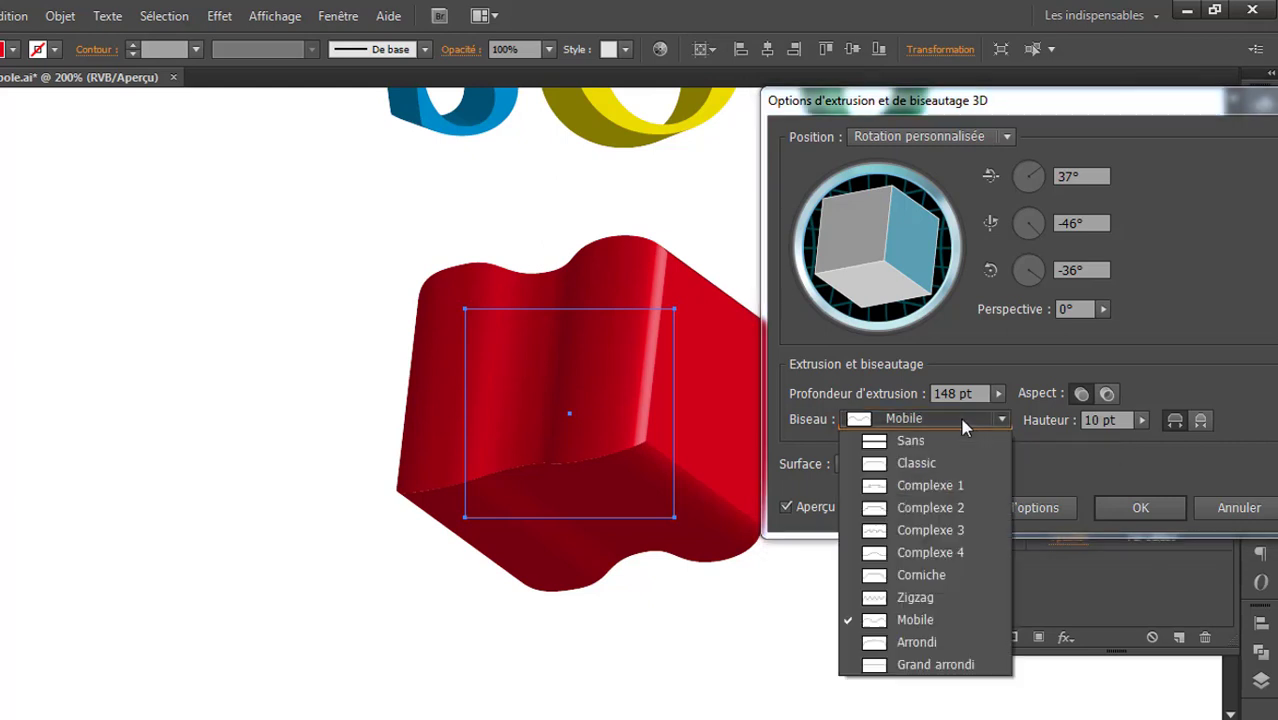
pyautogui.click(926, 643)
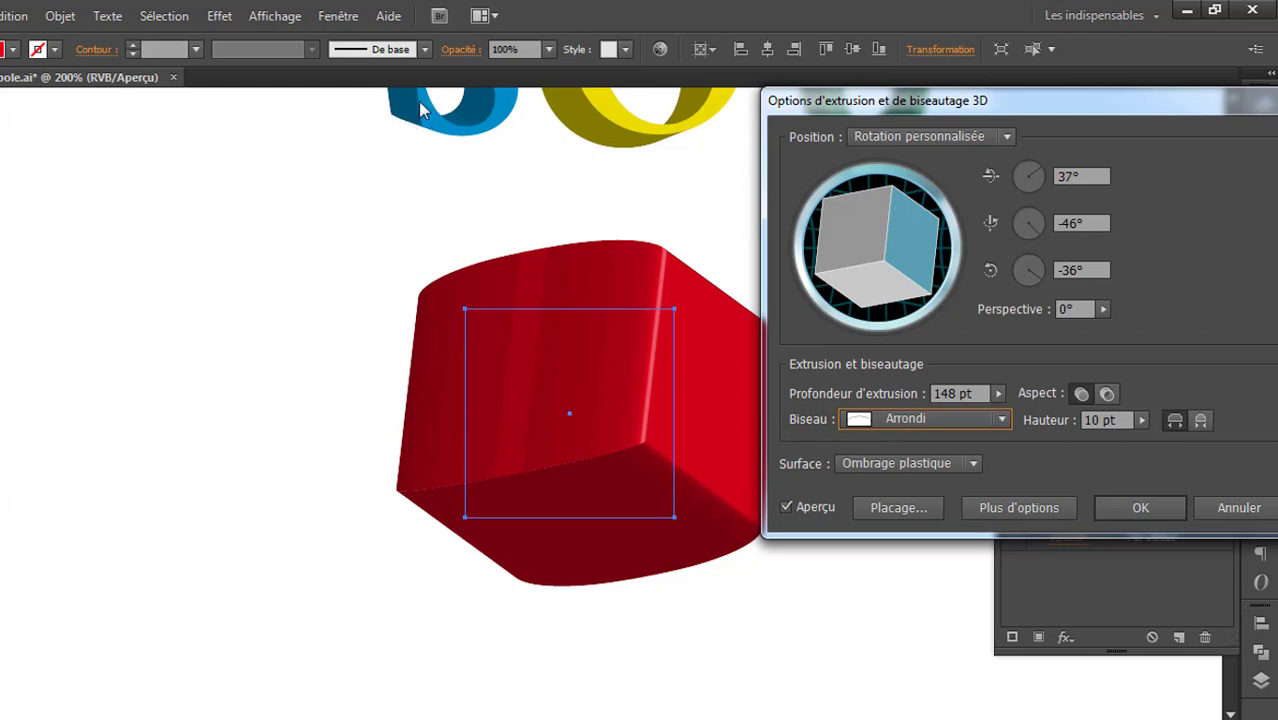
# Apply the Grand arrondi bevel to the red box and rotate it to 22°, -22° and -28°.
pyautogui.click(950, 422)
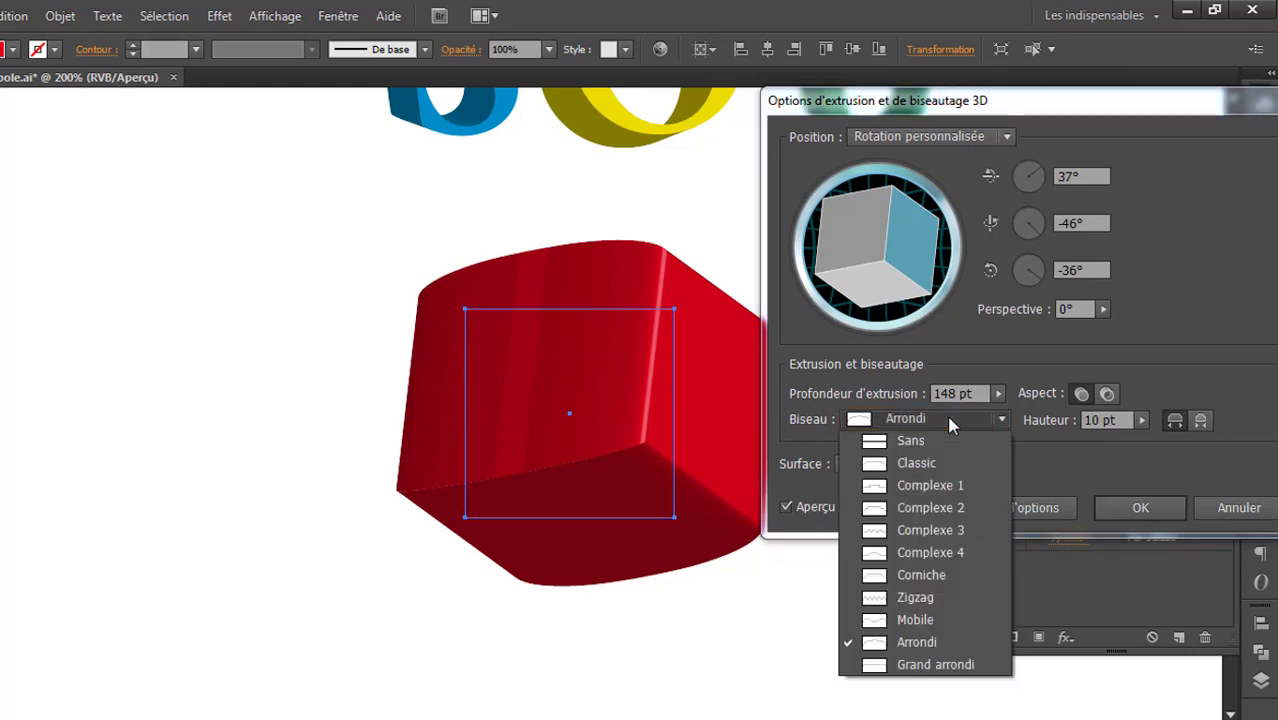
pyautogui.click(934, 665)
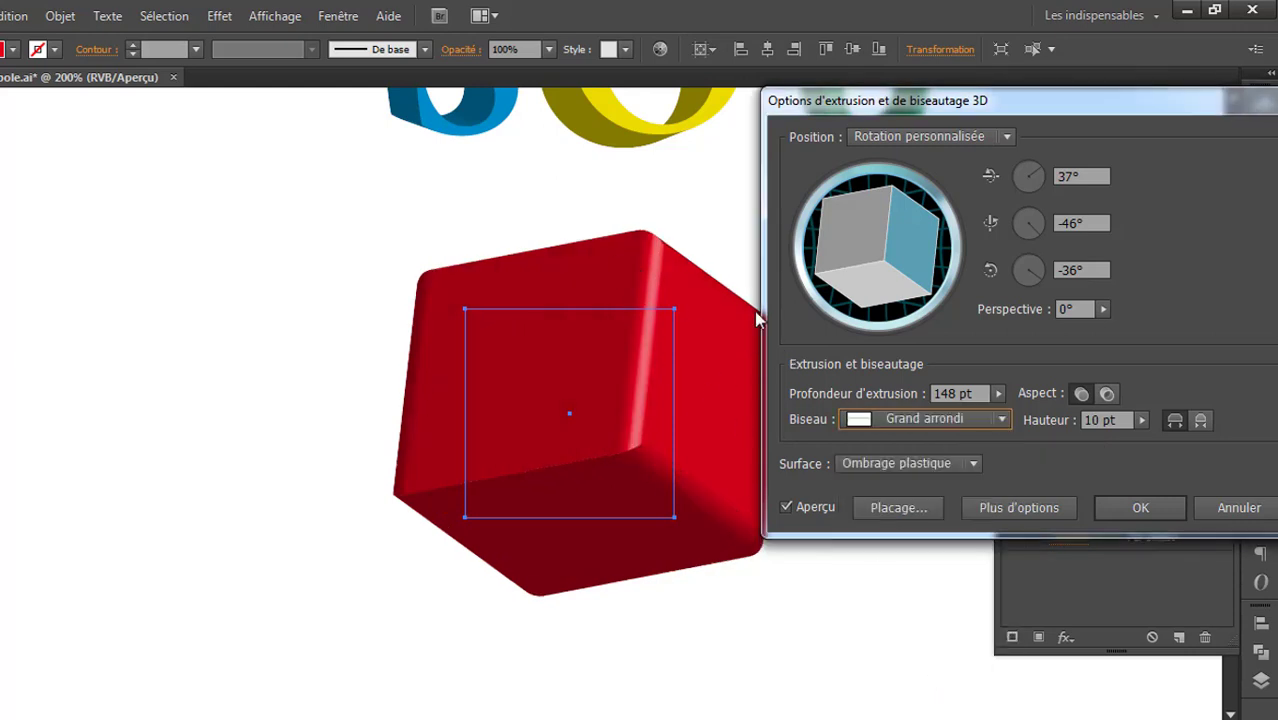
pyautogui.moveTo(862, 238)
pyautogui.mouseDown()
pyautogui.moveTo(887, 260)
pyautogui.moveTo(875, 241)
pyautogui.mouseUp()
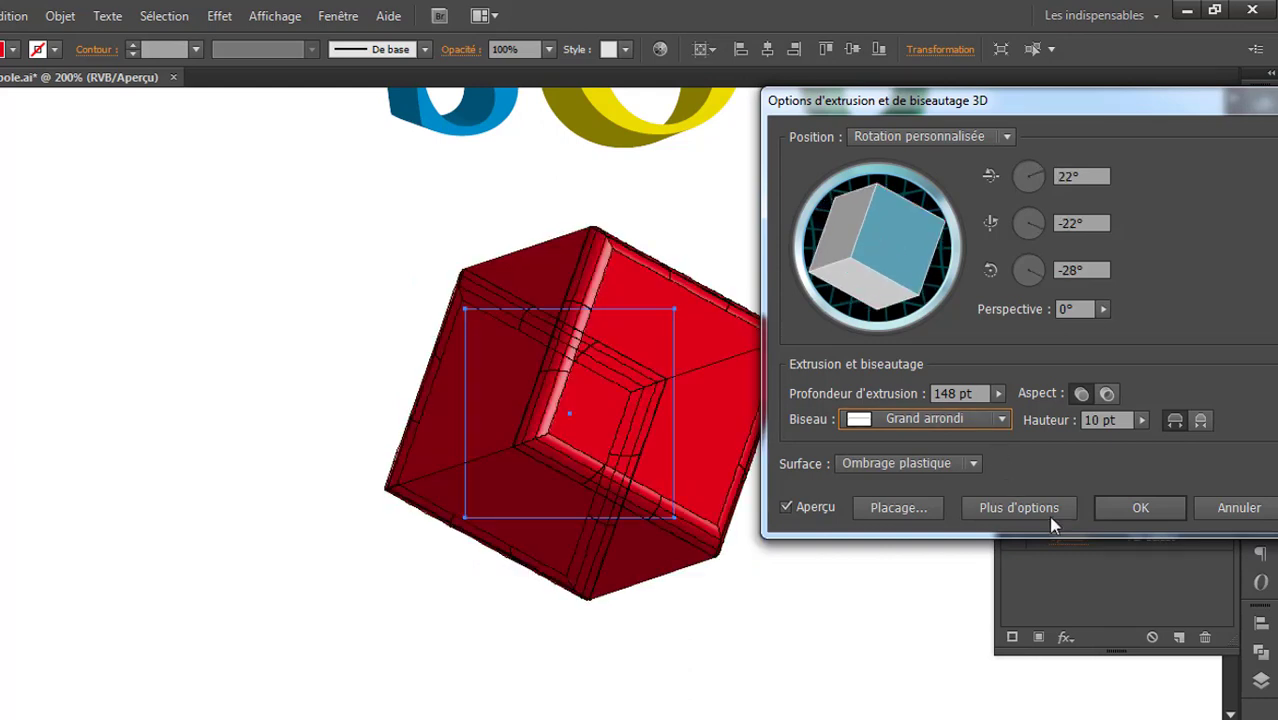
pyautogui.click(1140, 510)
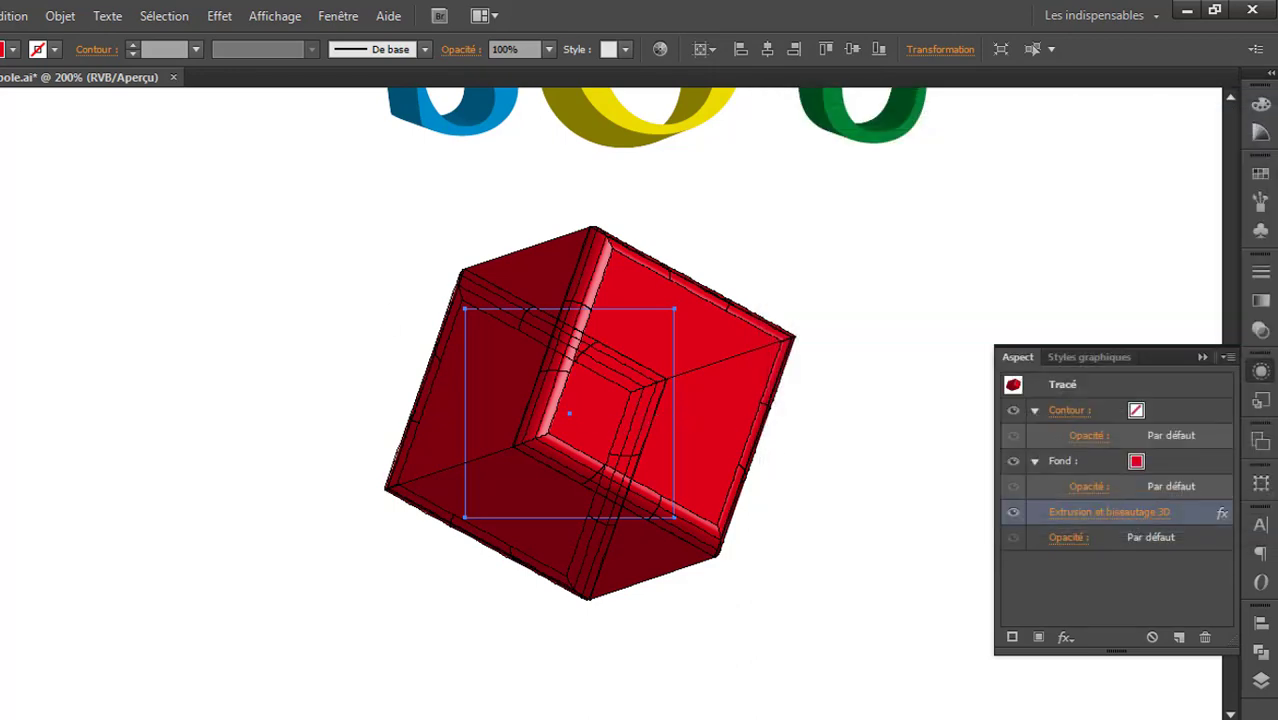
# Move the finished red cube to the left and slightly down on the artboard.
pyautogui.click(888, 474)
pyautogui.moveTo(745, 455); pyautogui.dragTo(557, 481)
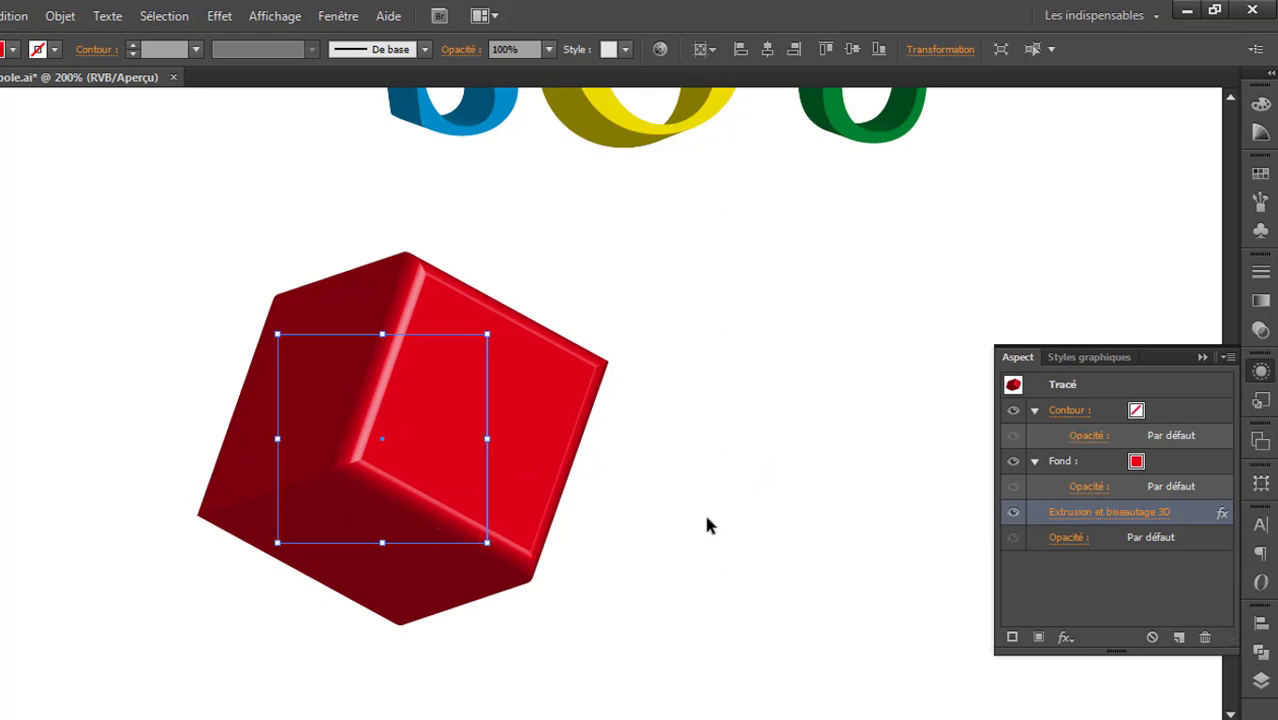
# Apply a Grand arrondi bevel to the blue letter S, previewing it before accepting.
pyautogui.scroll(3, 742, 458)
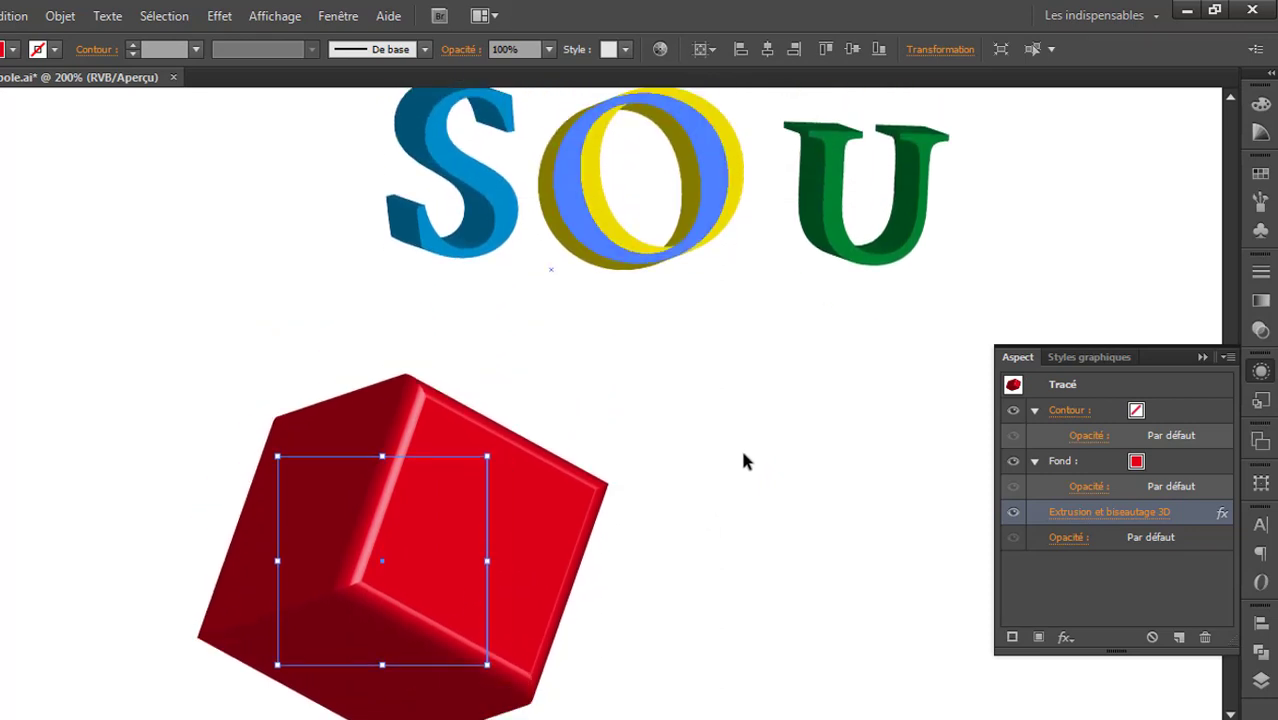
pyautogui.scroll(2, 579, 334)
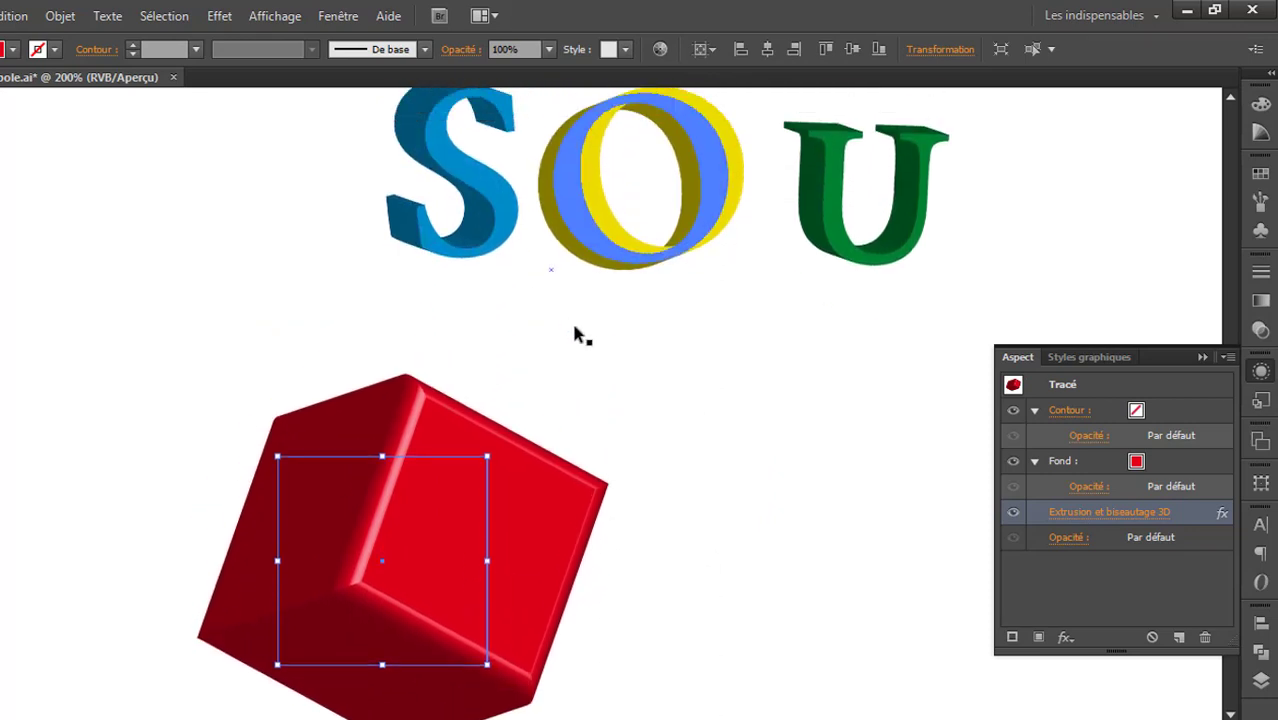
pyautogui.click(437, 178)
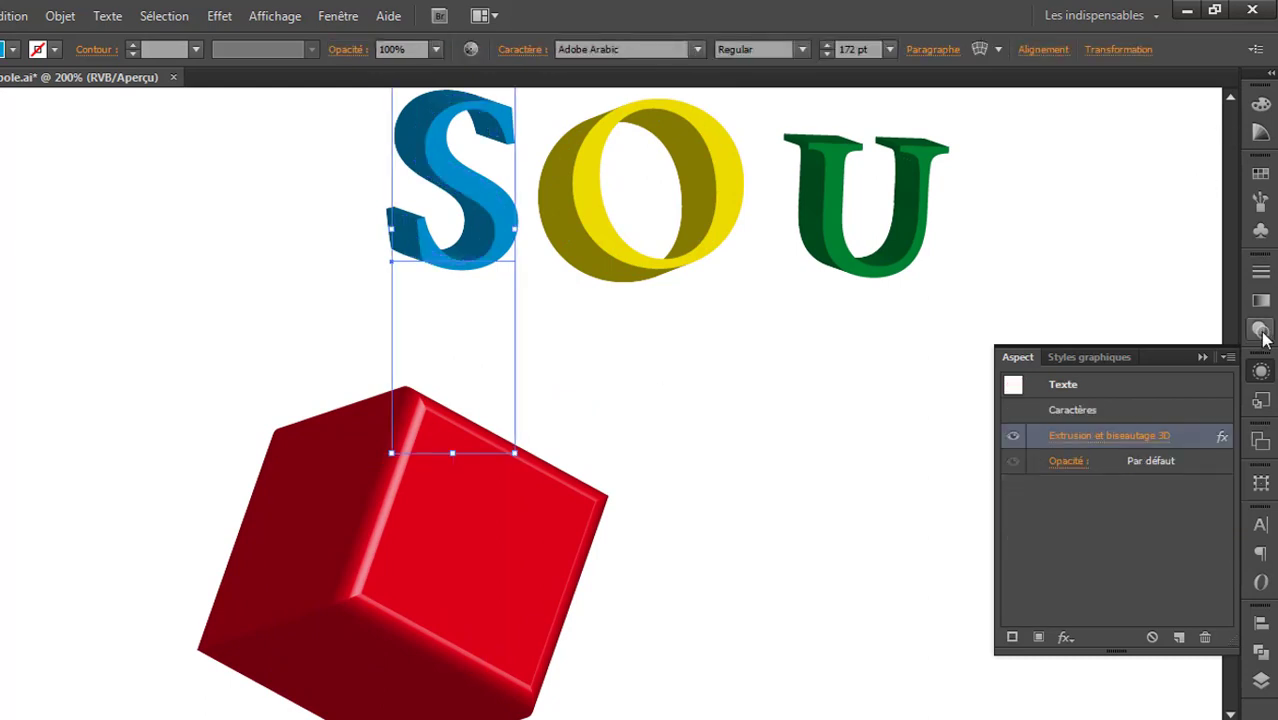
pyautogui.click(1129, 437)
pyautogui.click(908, 467)
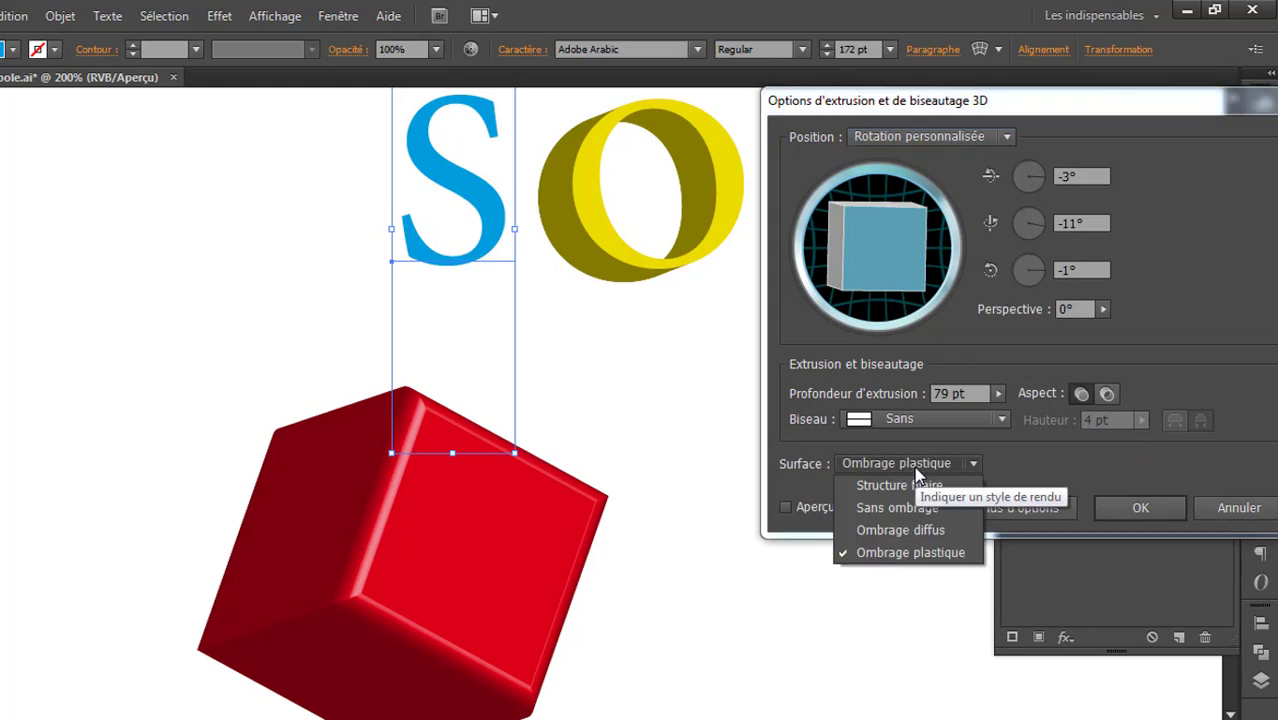
pyautogui.click(958, 416)
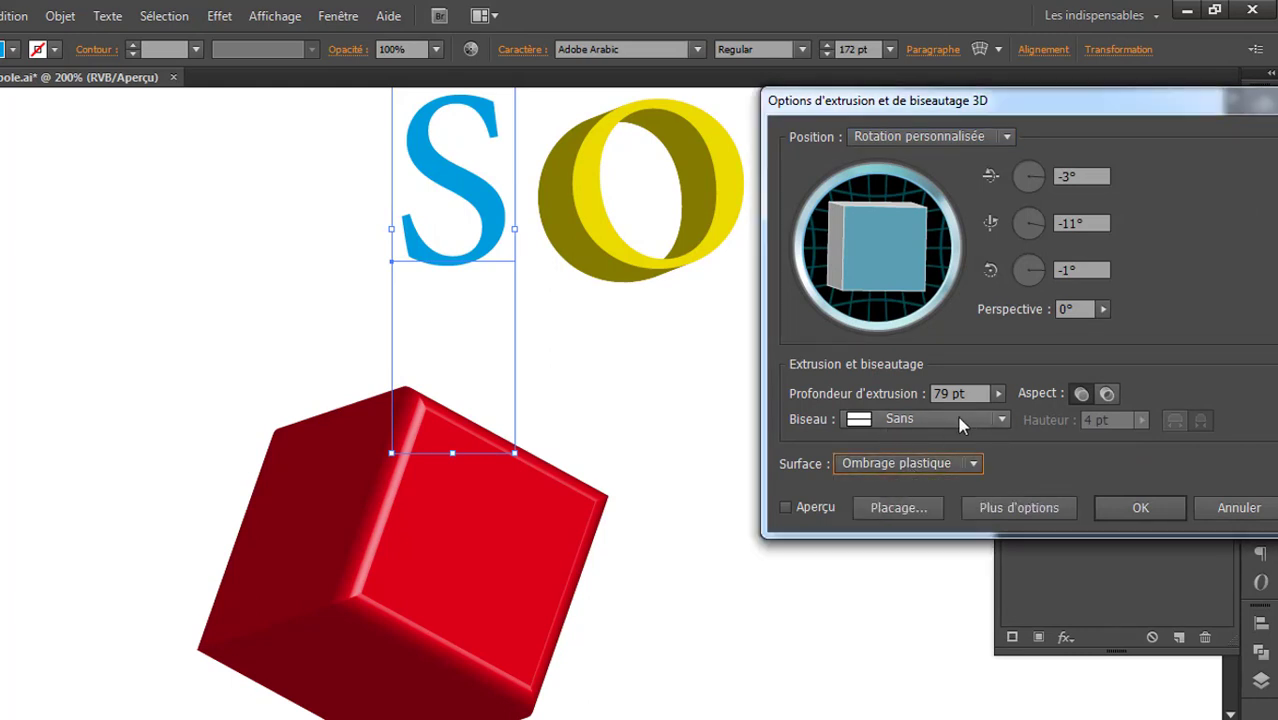
pyautogui.click(958, 418)
pyautogui.click(950, 675)
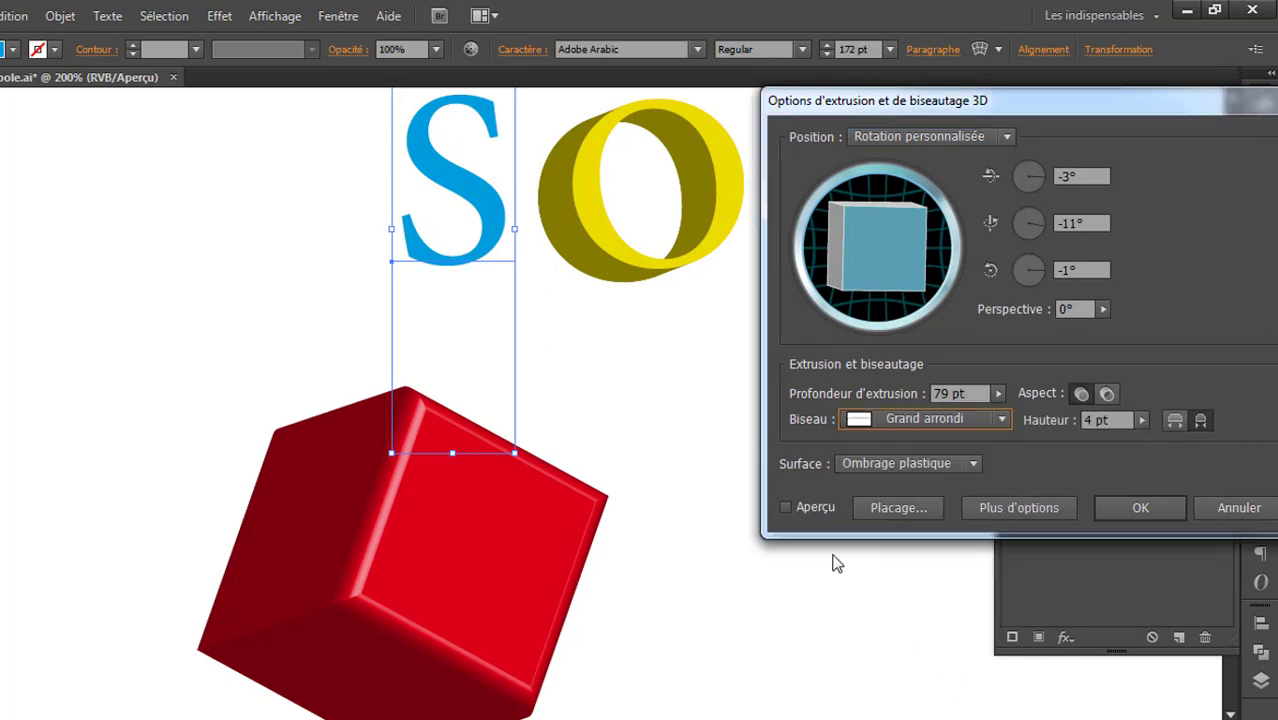
pyautogui.click(815, 508)
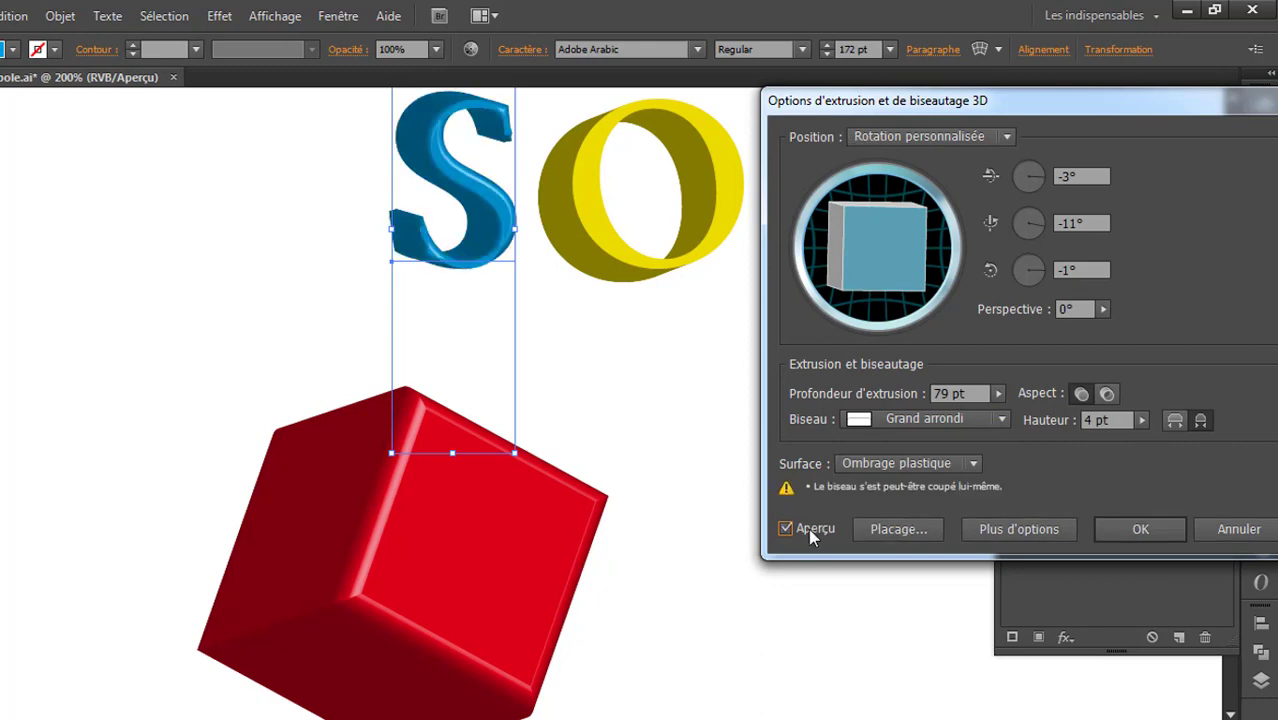
pyautogui.click(1145, 527)
pyautogui.scroll(2, 767, 414)
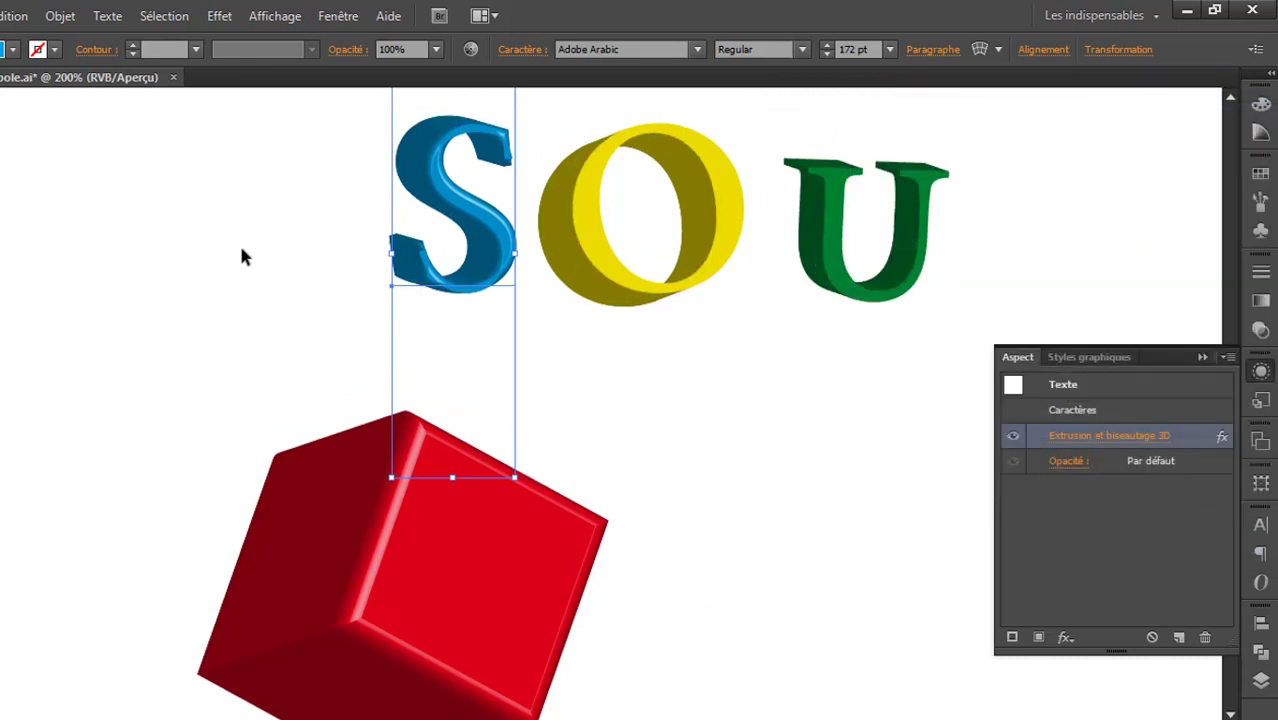
pyautogui.click(234, 251)
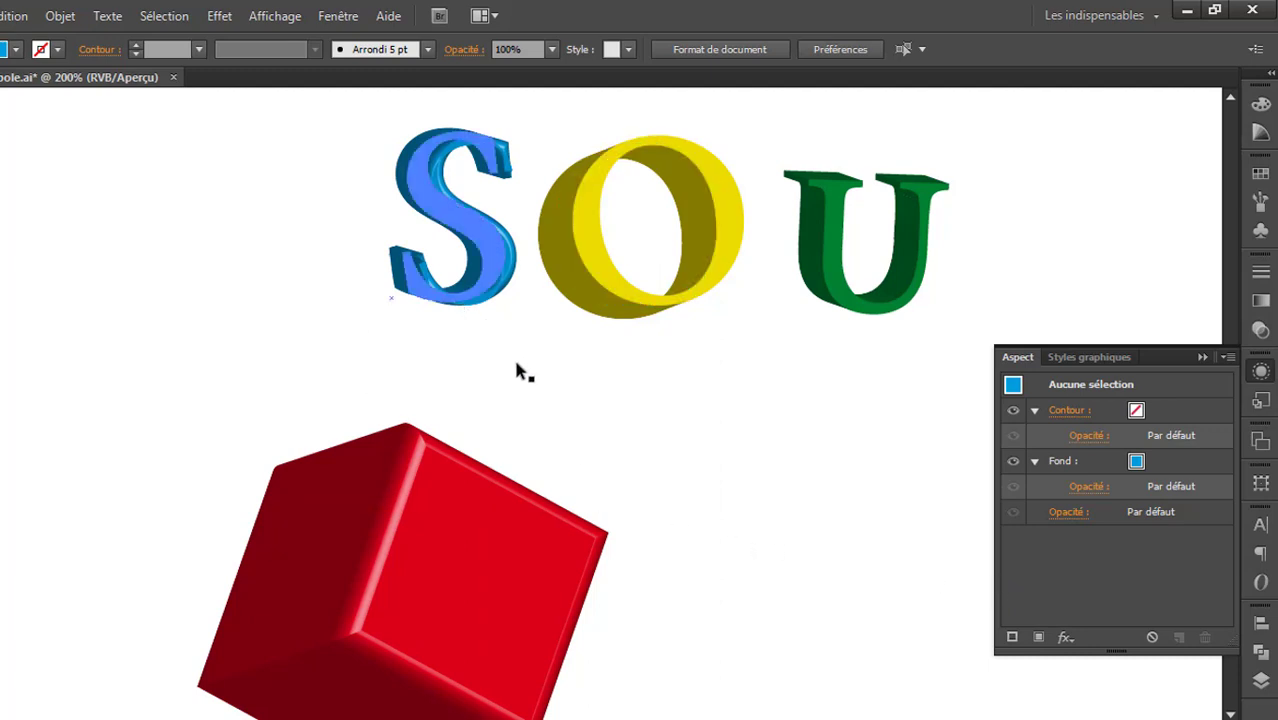
pyautogui.scroll(-1, 744, 428)
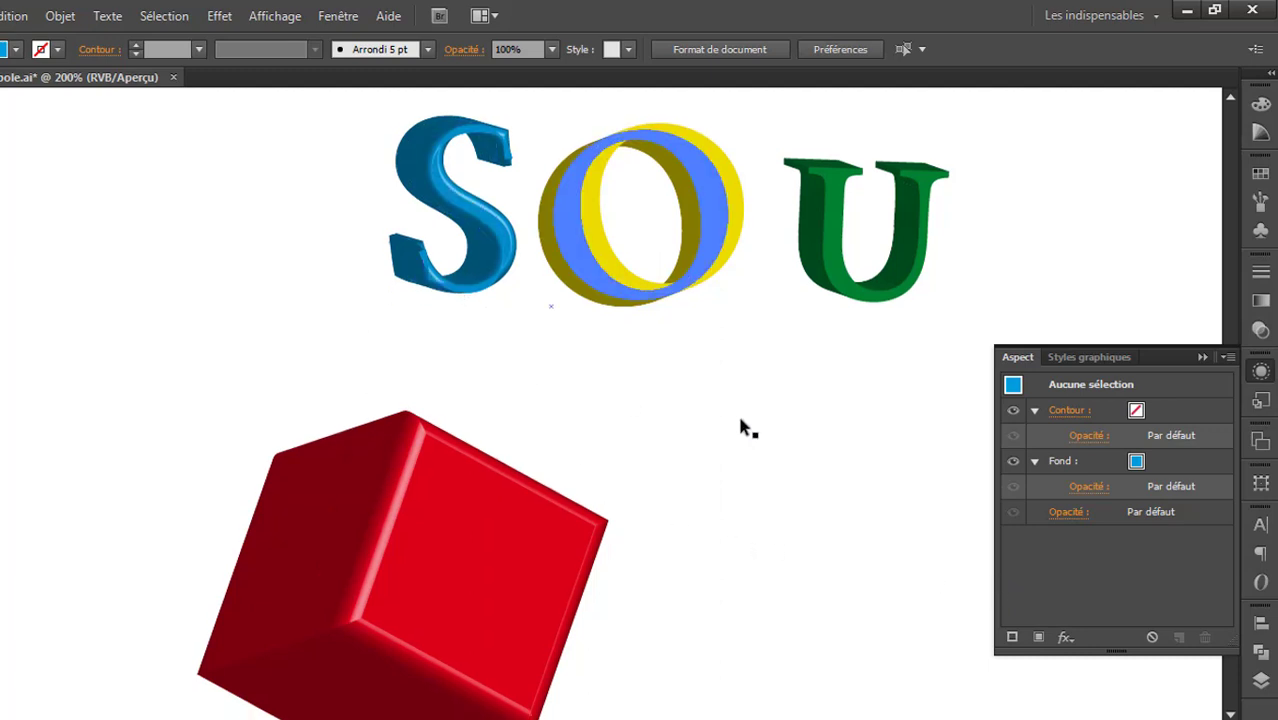
pyautogui.click(731, 440)
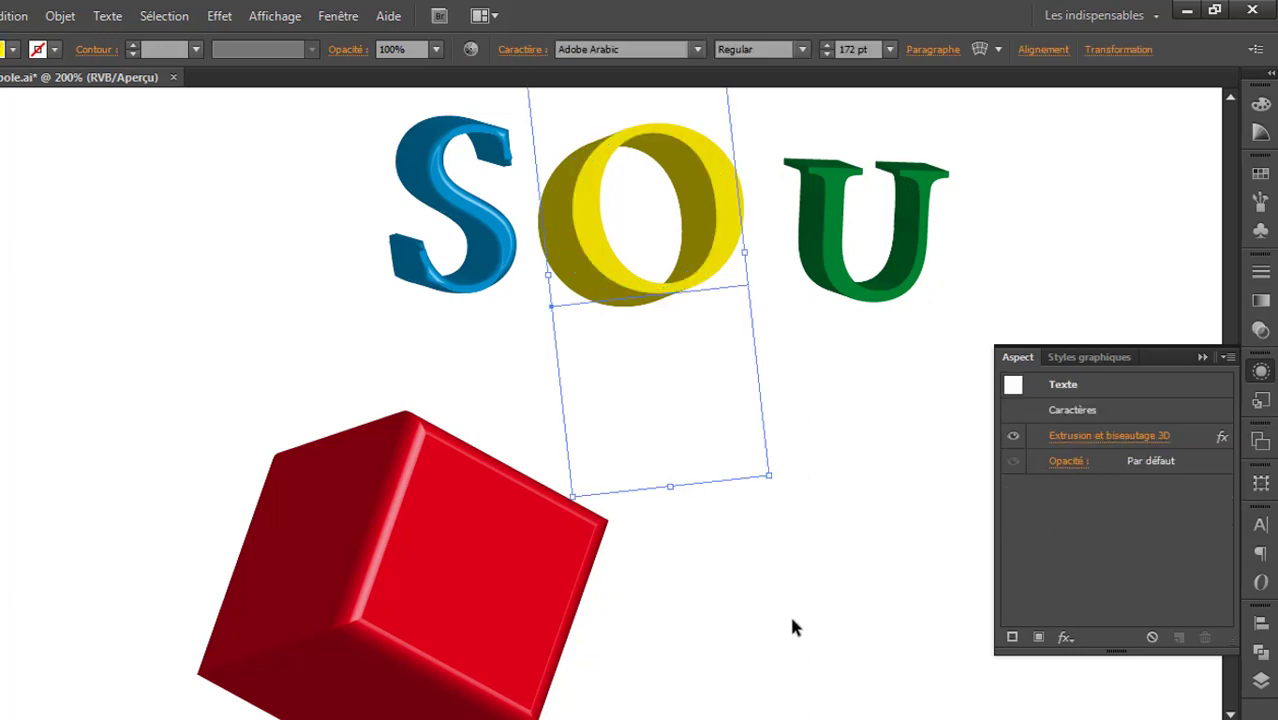
pyautogui.click(806, 586)
# Reopen the red cube's 3D extrusion and bevel options with the preview enabled.
pyautogui.scroll(-2, 700, 546)
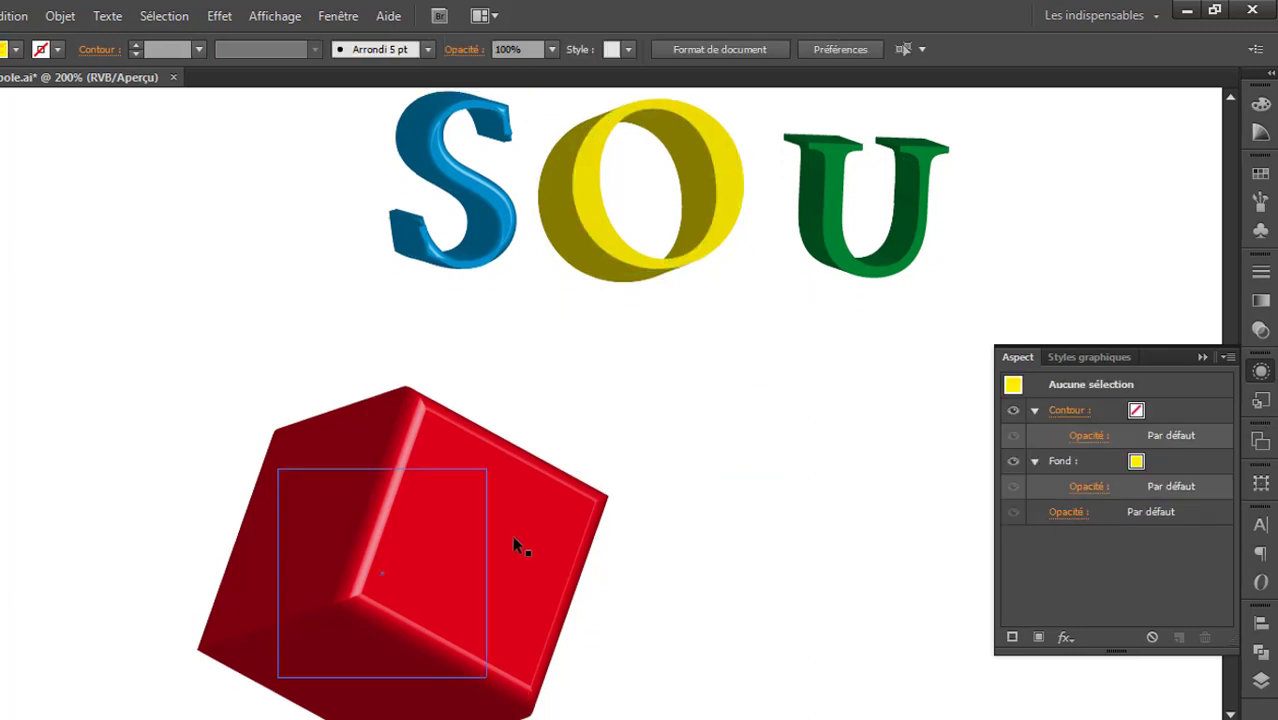
pyautogui.scroll(-6, 601, 481)
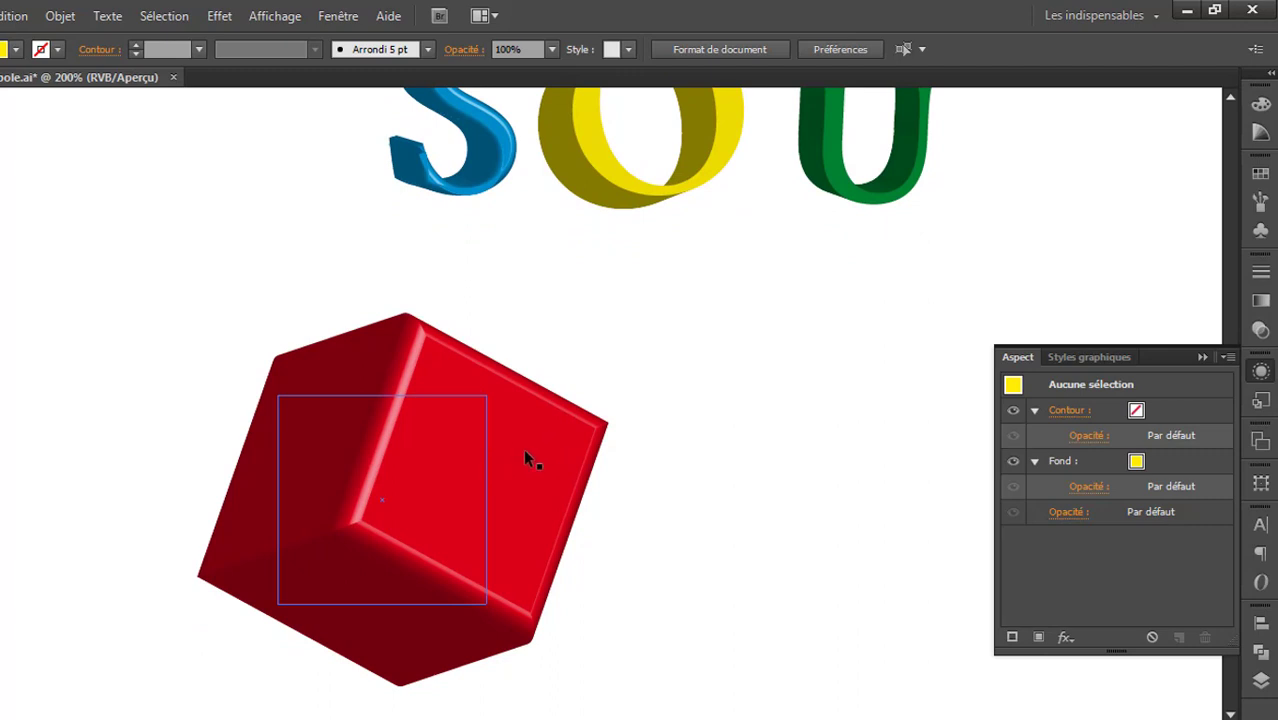
pyautogui.click(525, 452)
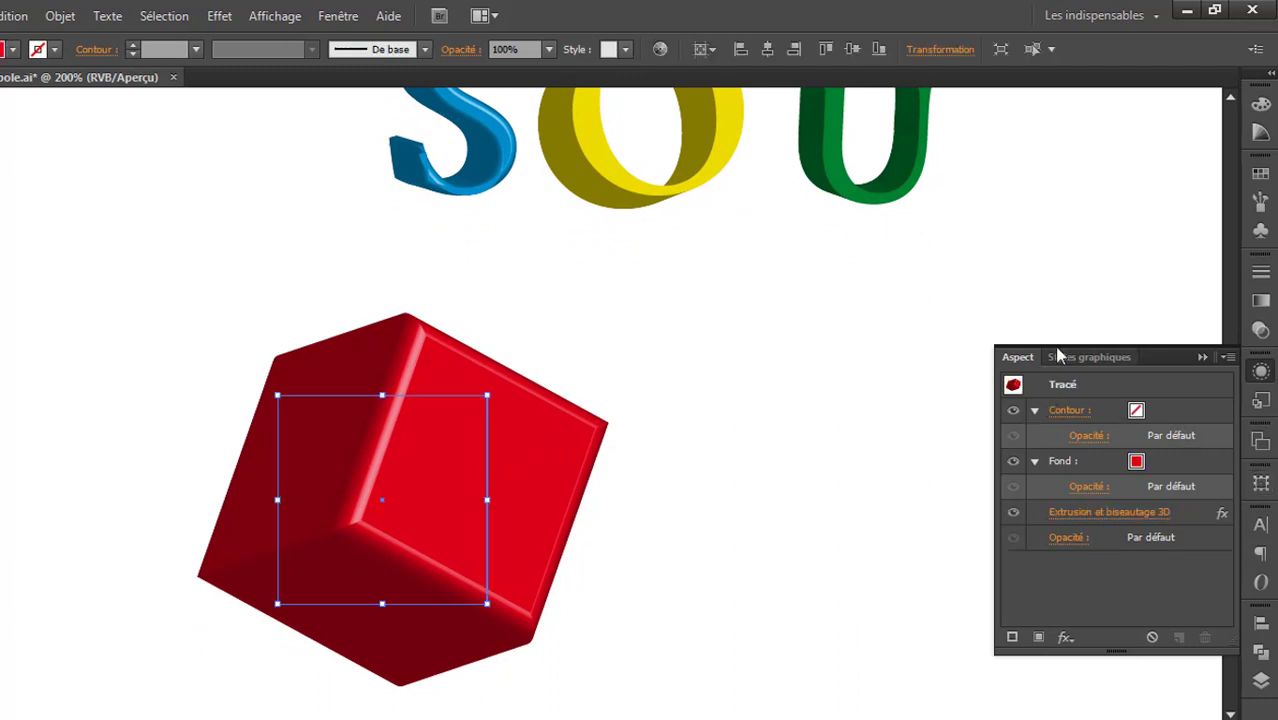
pyautogui.click(1104, 513)
pyautogui.click(1103, 510)
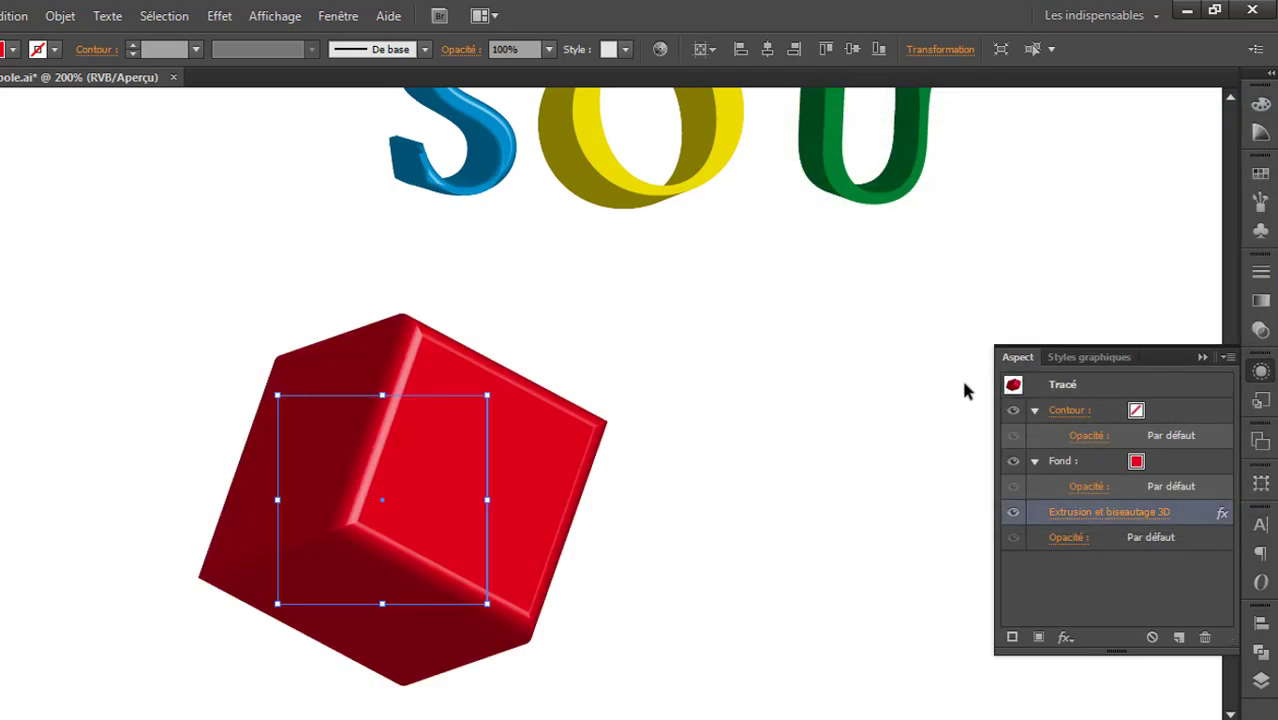
pyautogui.doubleClick(1108, 511)
pyautogui.click(1136, 515)
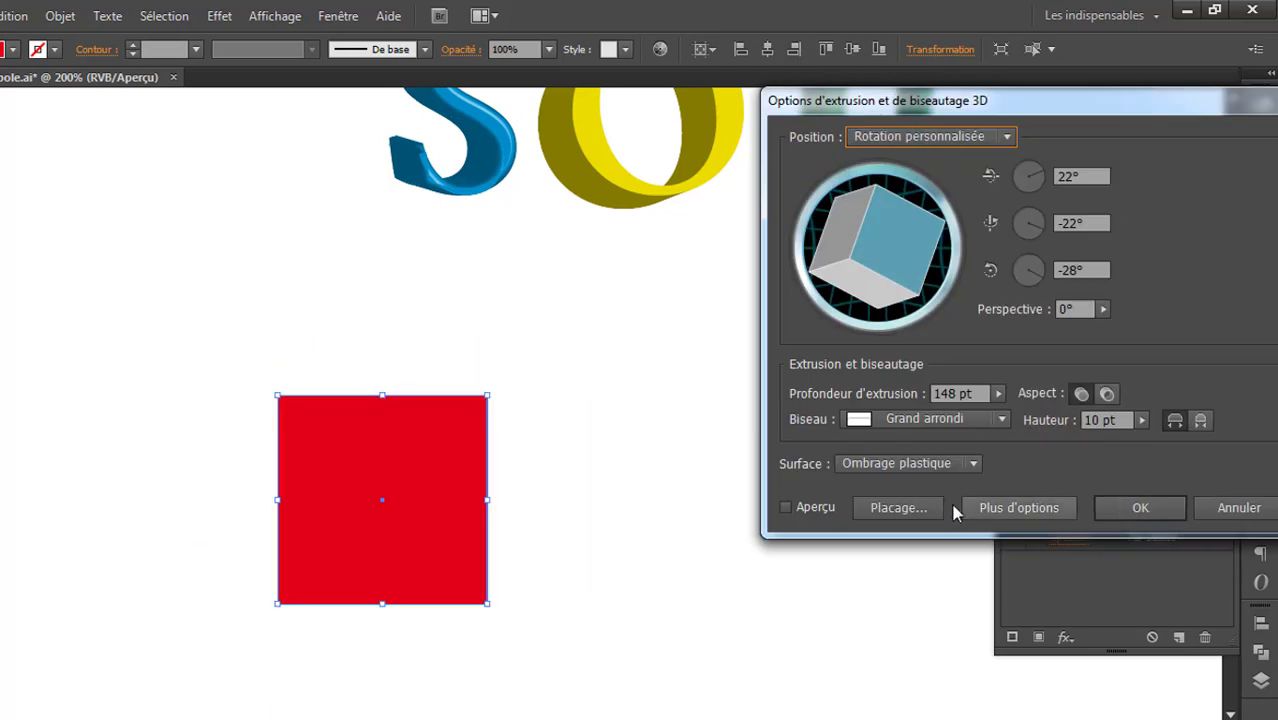
pyautogui.click(786, 509)
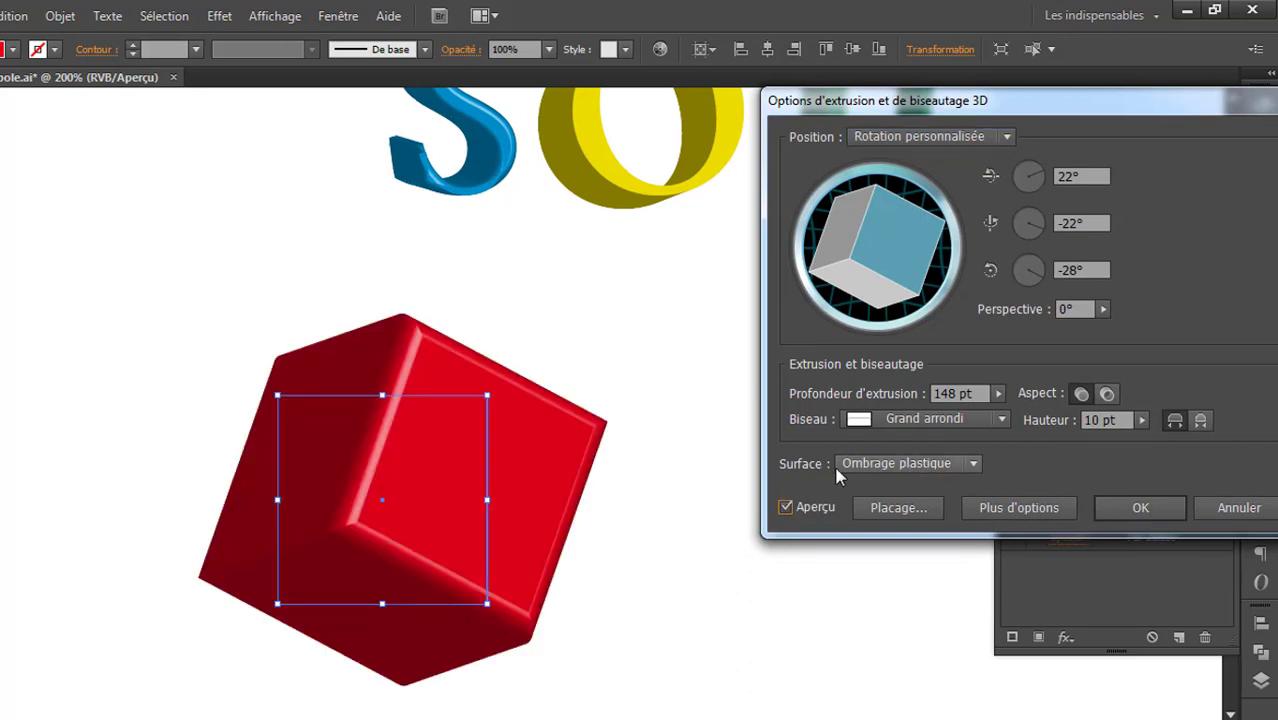
# Try the Ombrage diffus, Sans ombrage and Structure filaire surfaces on the red cube, and return to Ombrage plastique.
pyautogui.click(919, 464)
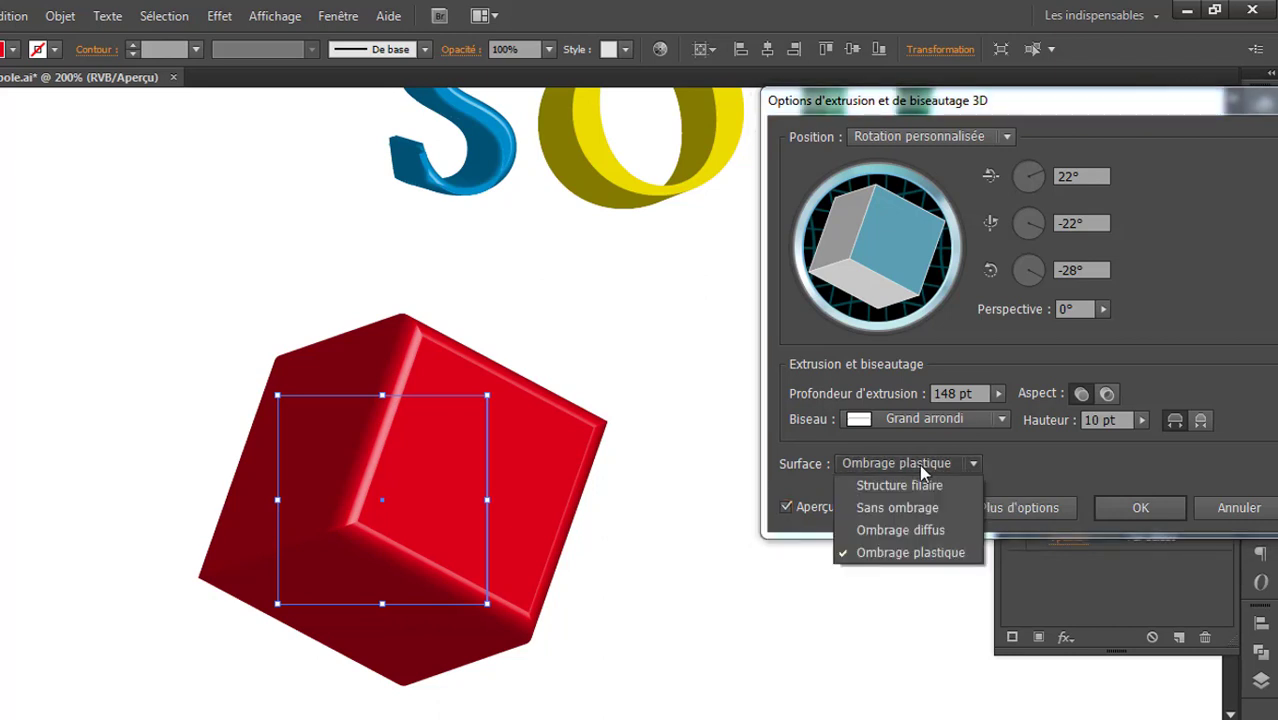
pyautogui.click(935, 530)
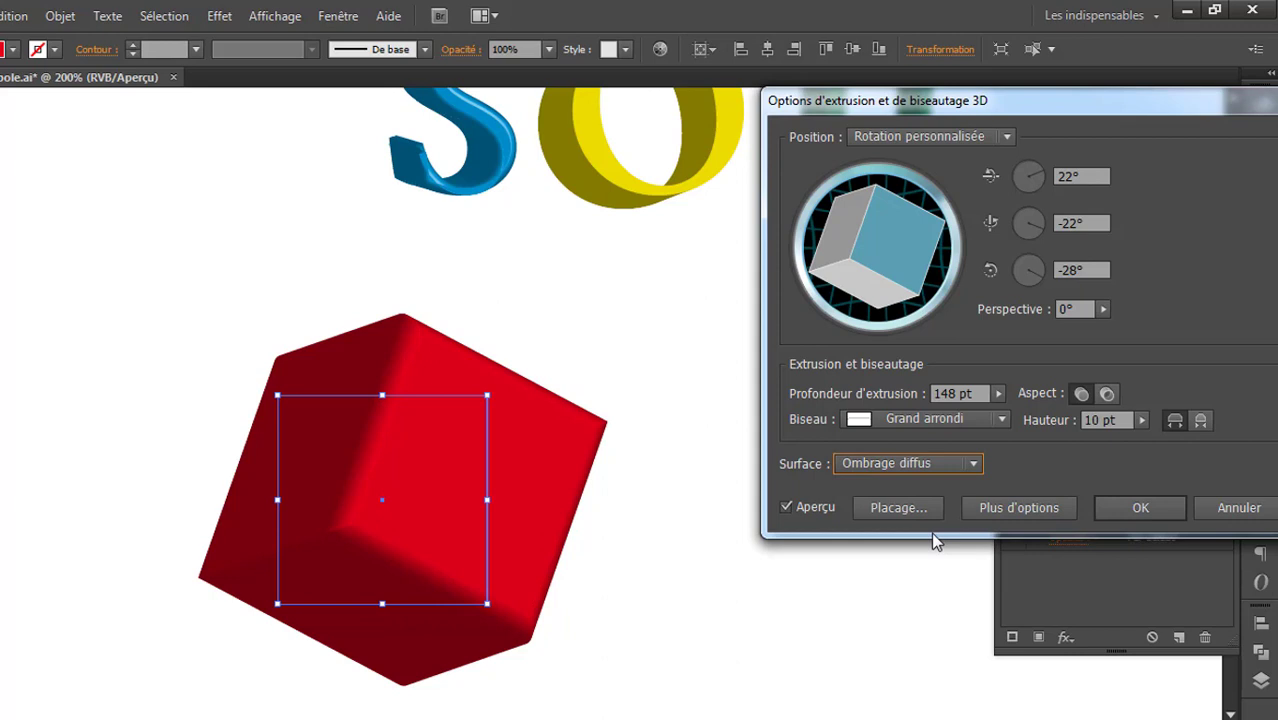
pyautogui.click(929, 463)
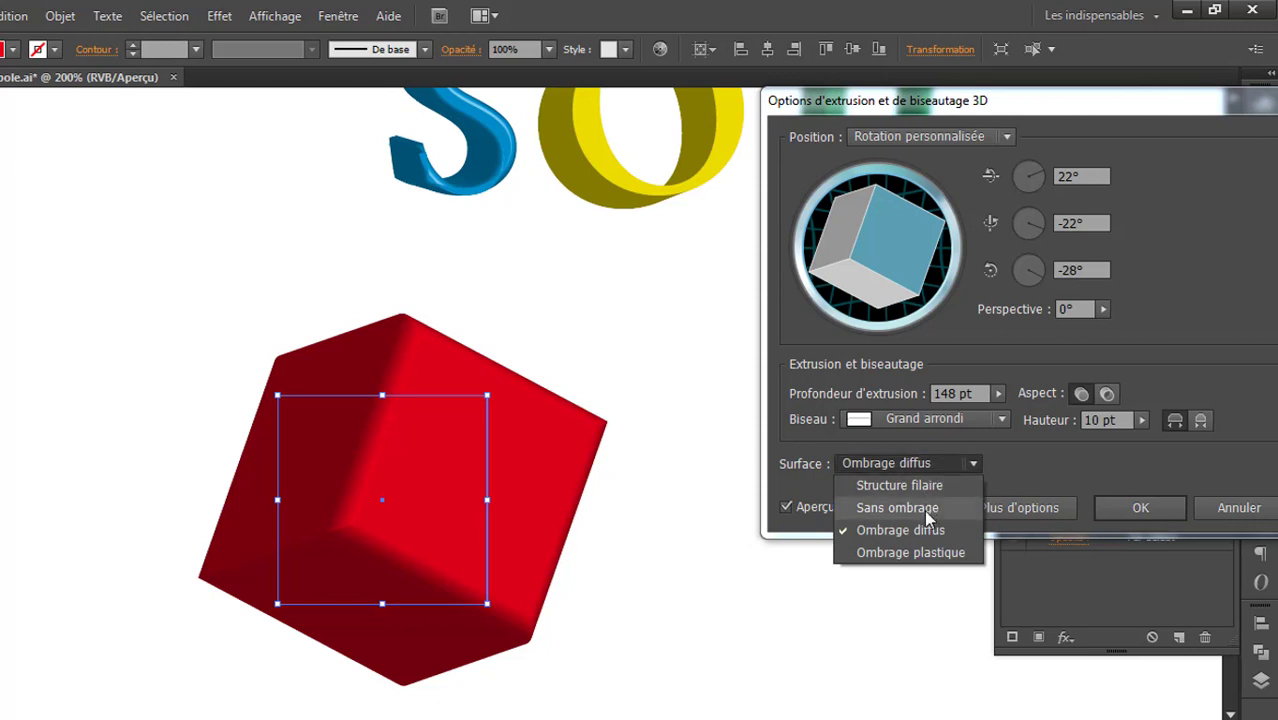
pyautogui.click(924, 509)
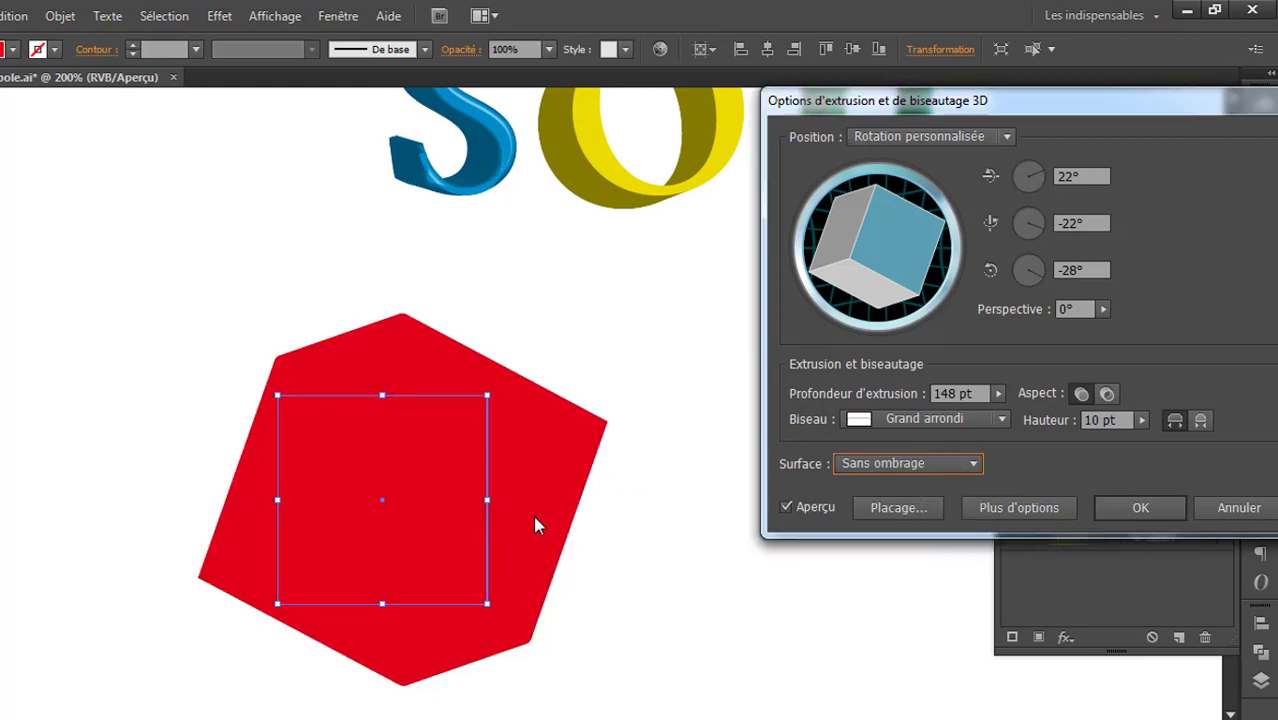
pyautogui.click(909, 463)
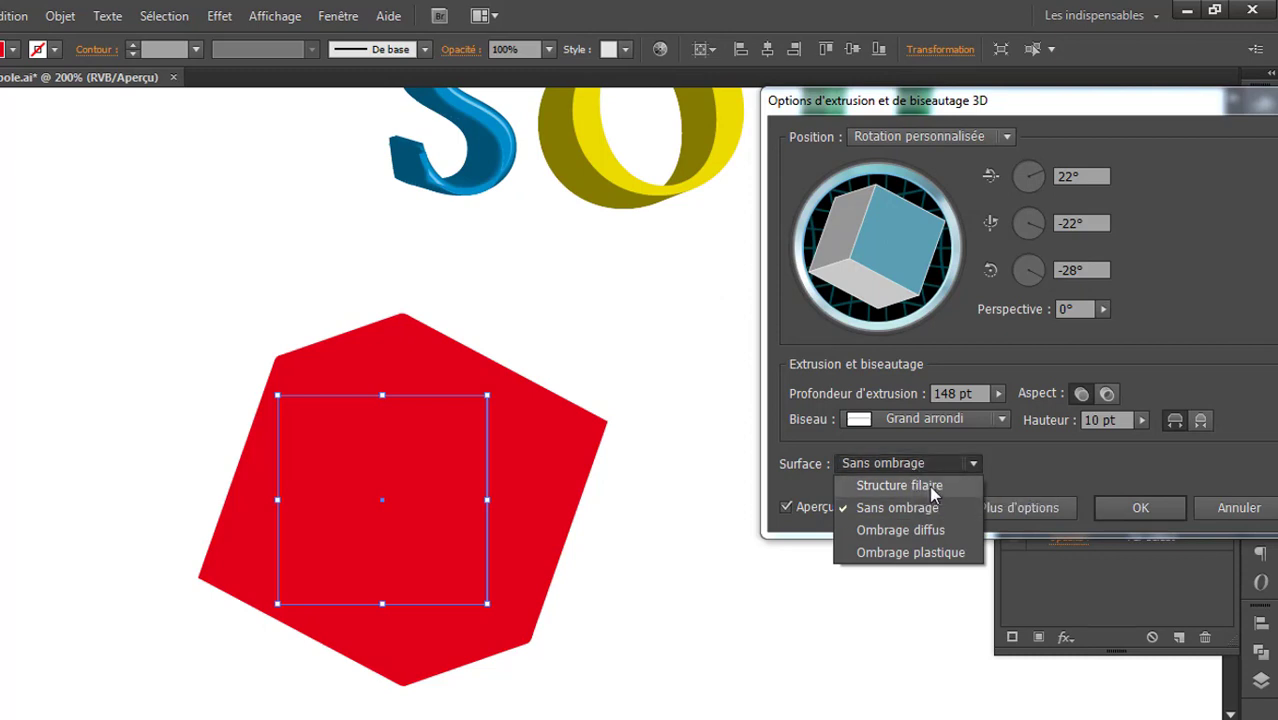
pyautogui.click(935, 486)
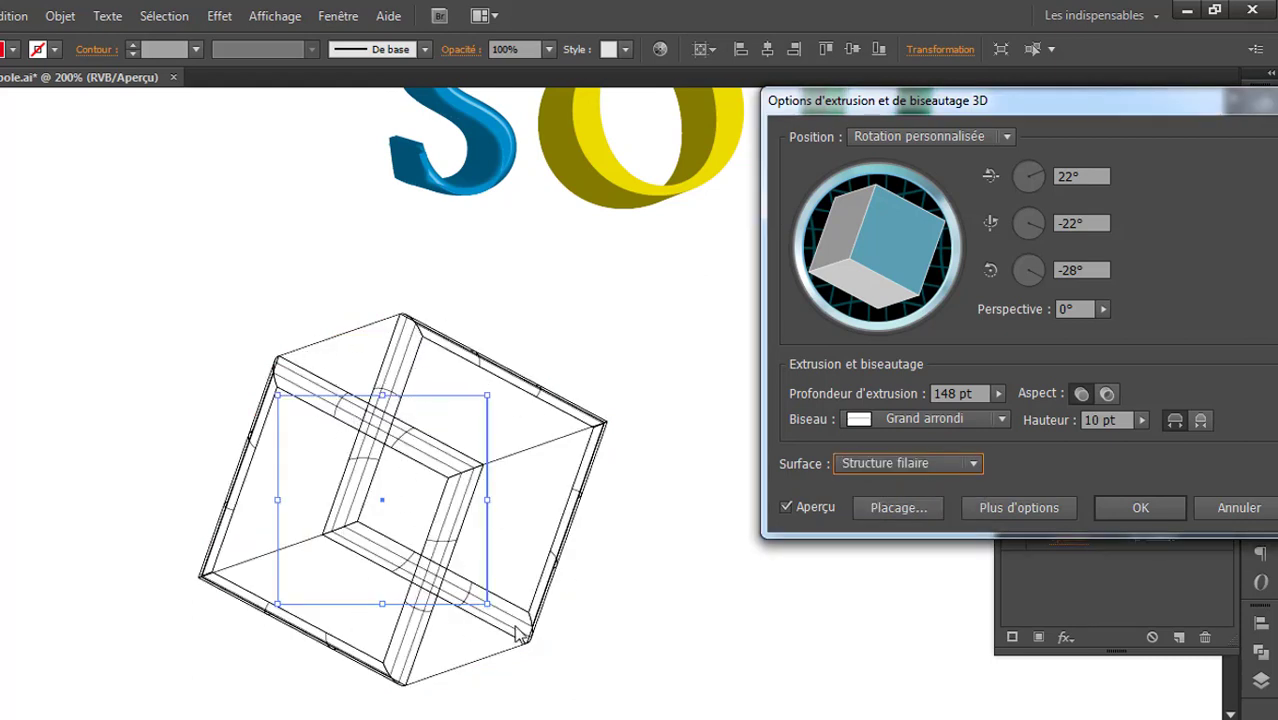
pyautogui.click(937, 465)
pyautogui.click(926, 553)
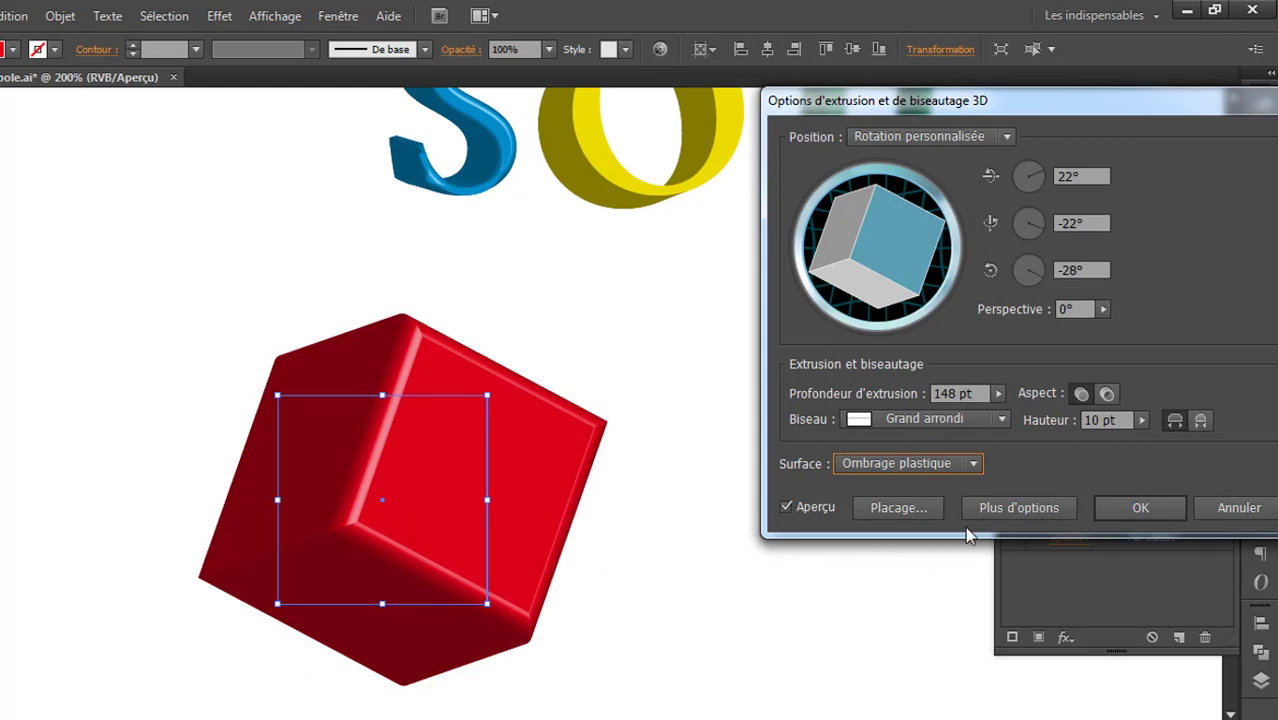
# Examine the red cube's individual mapping surfaces in the Placage settings, then leave them without mapping any symbol.
pyautogui.click(885, 512)
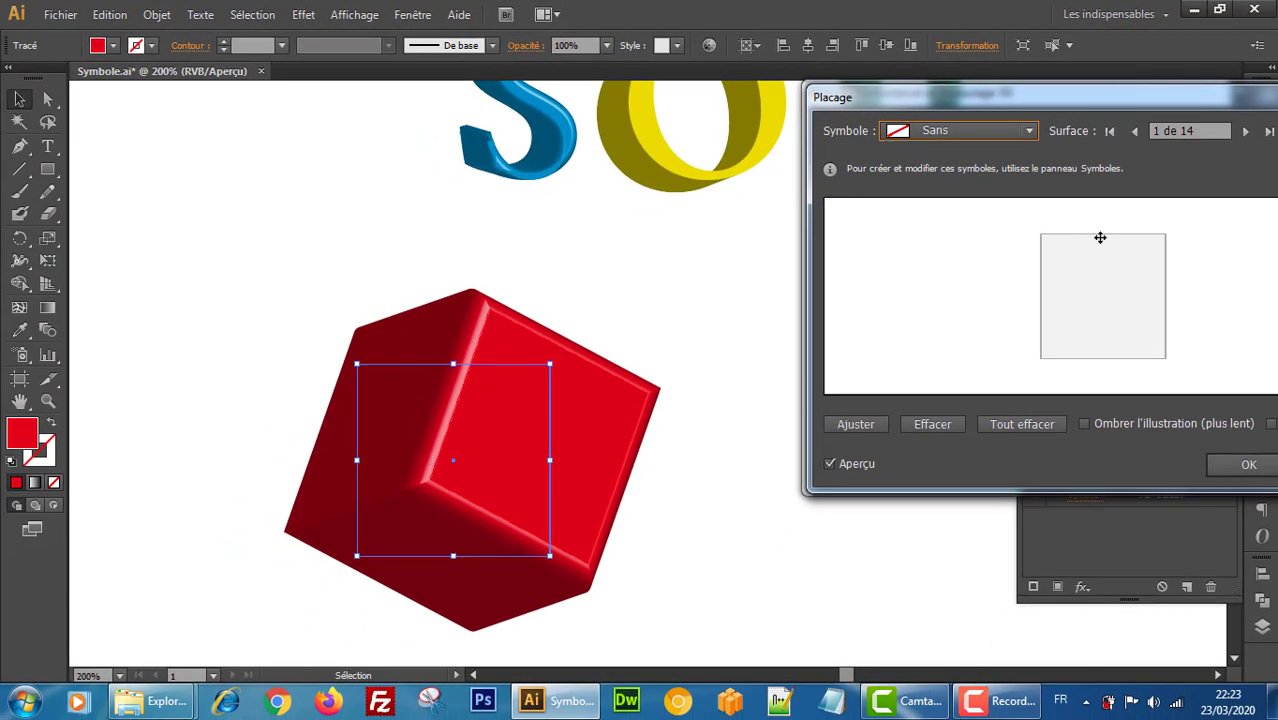
pyautogui.moveTo(1195, 96); pyautogui.dragTo(1116, 97)
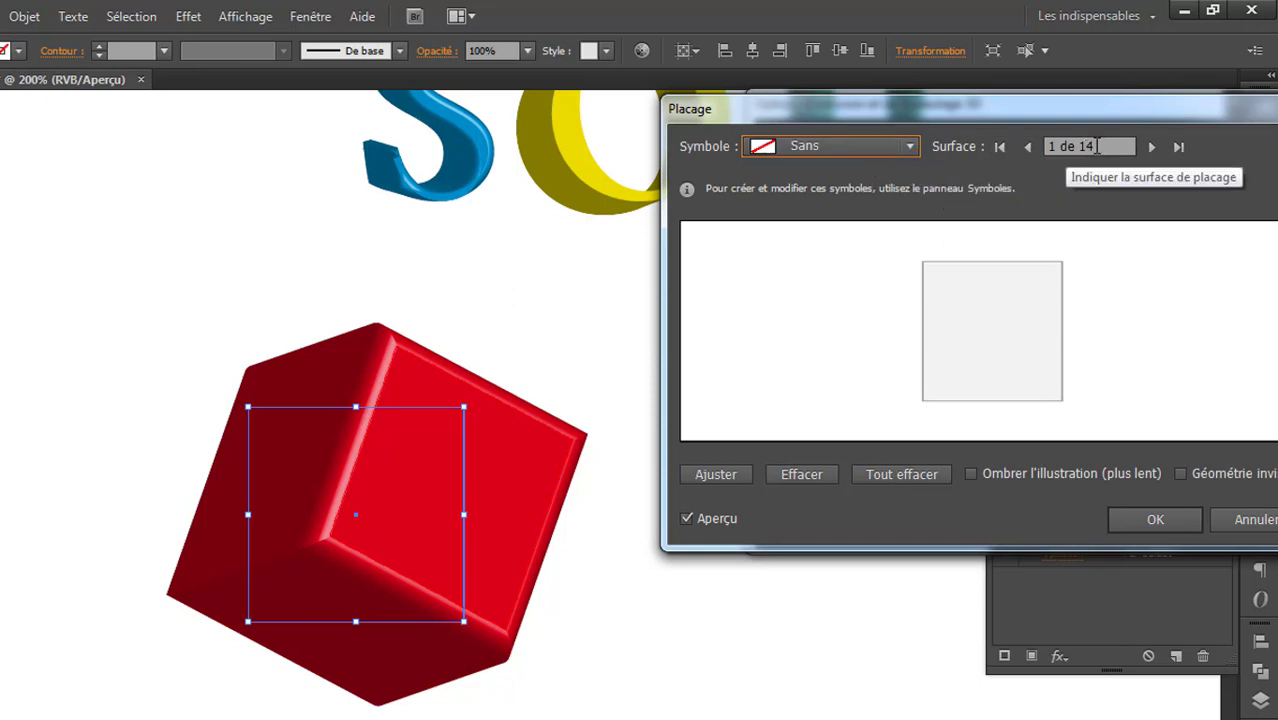
pyautogui.click(1152, 148)
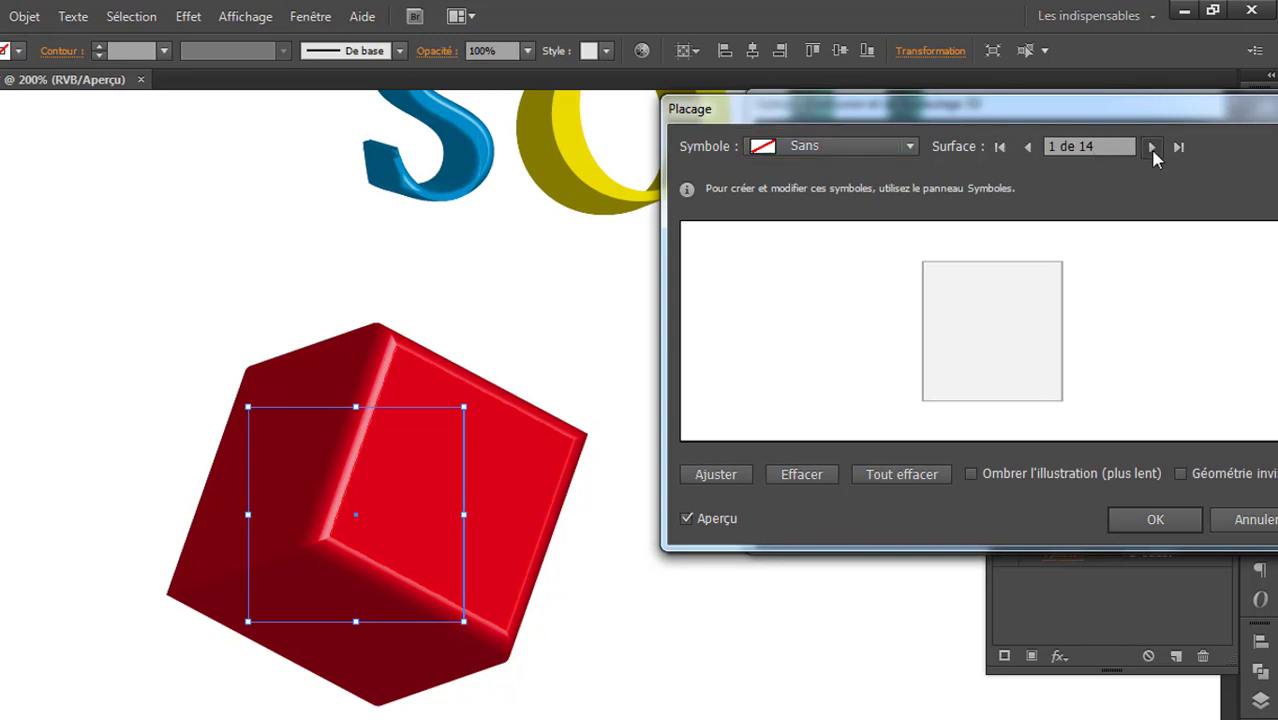
pyautogui.click(1152, 148)
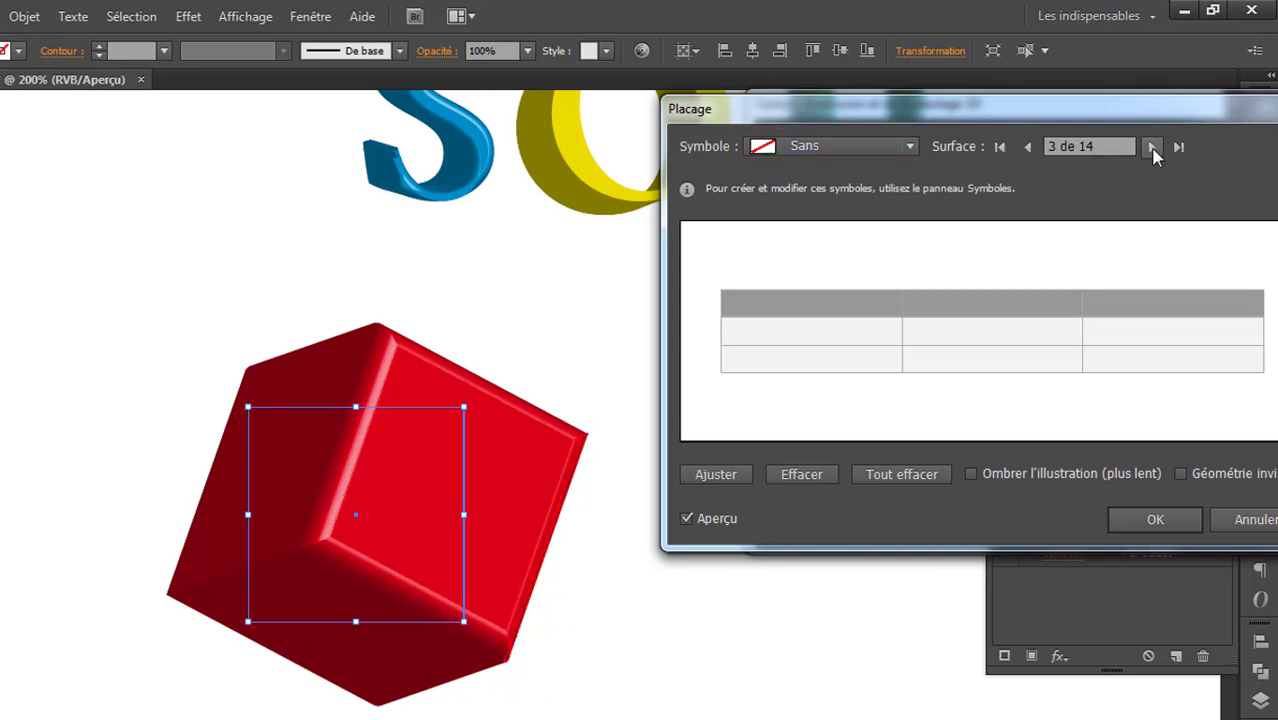
pyautogui.click(1153, 147)
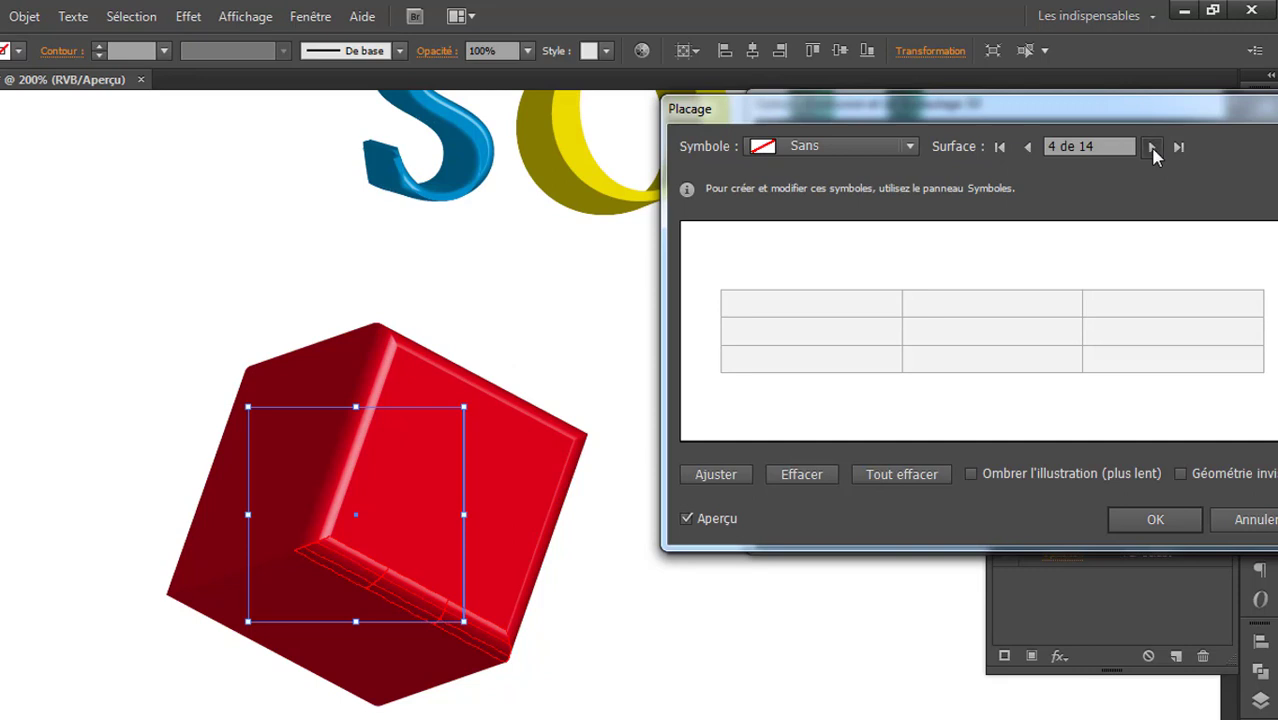
pyautogui.click(1153, 147)
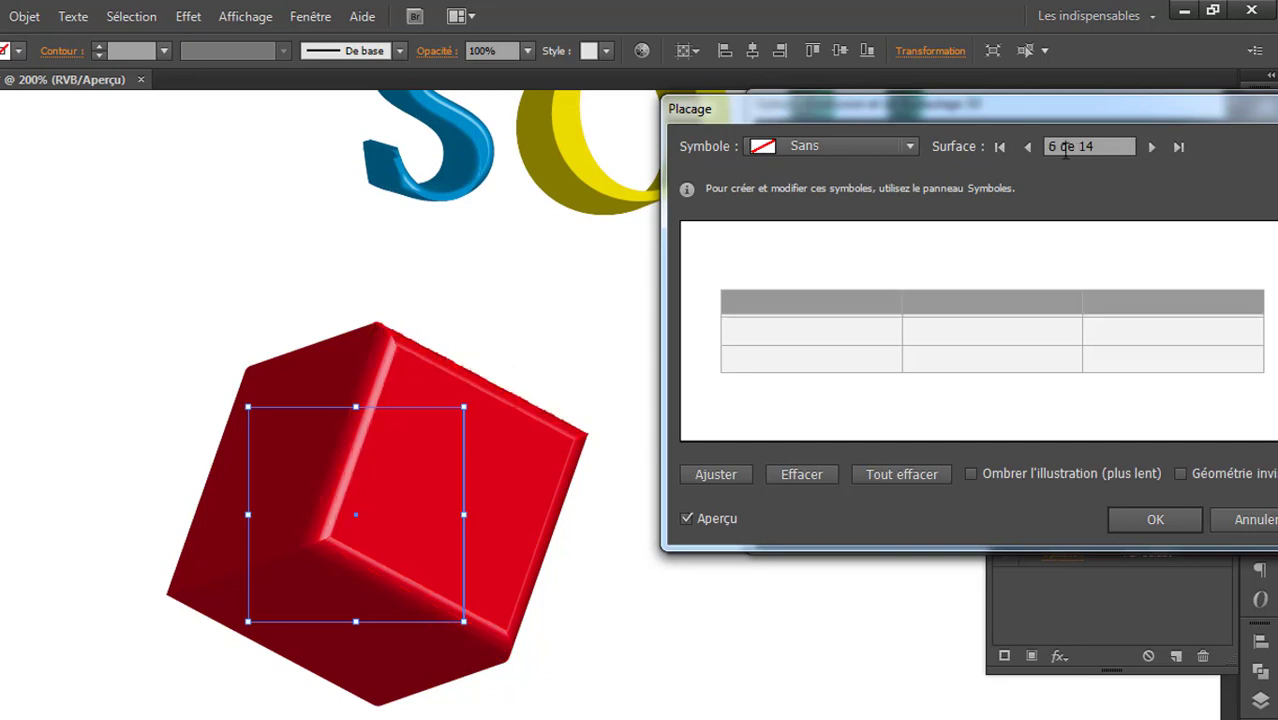
pyautogui.click(1029, 147)
pyautogui.click(1029, 147)
pyautogui.click(1029, 147)
pyautogui.click(1029, 147)
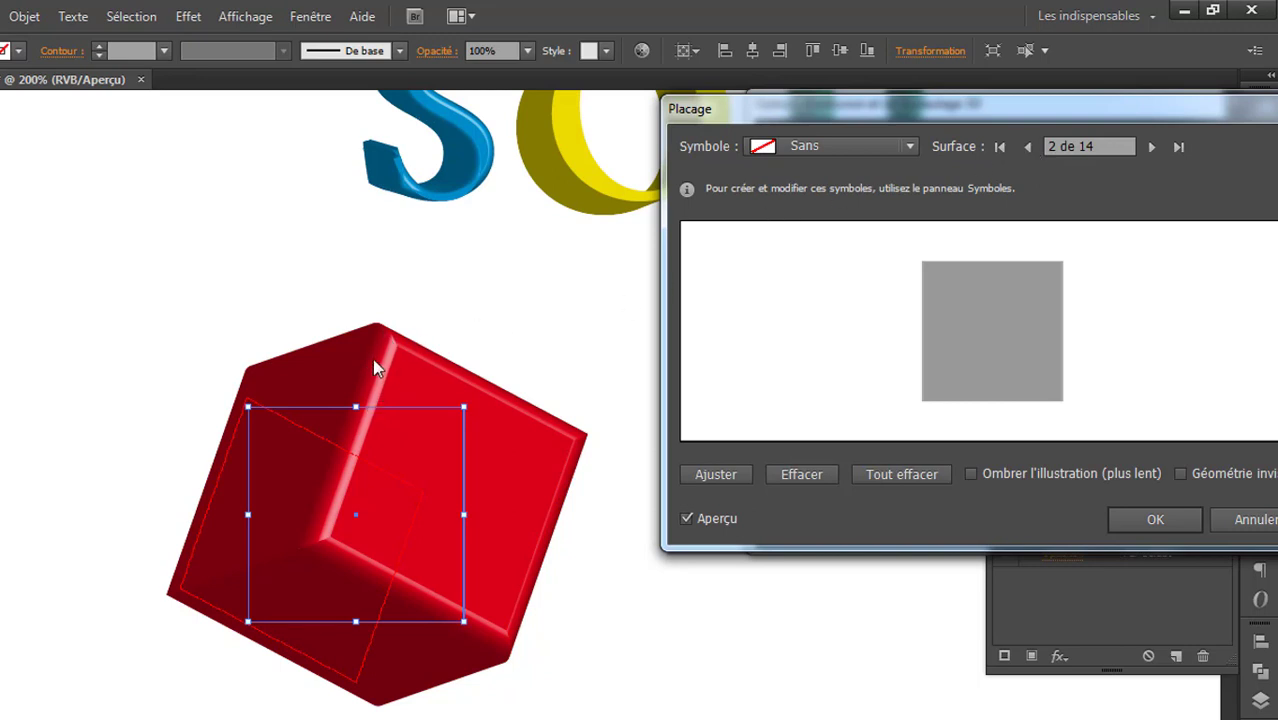
pyautogui.click(1257, 522)
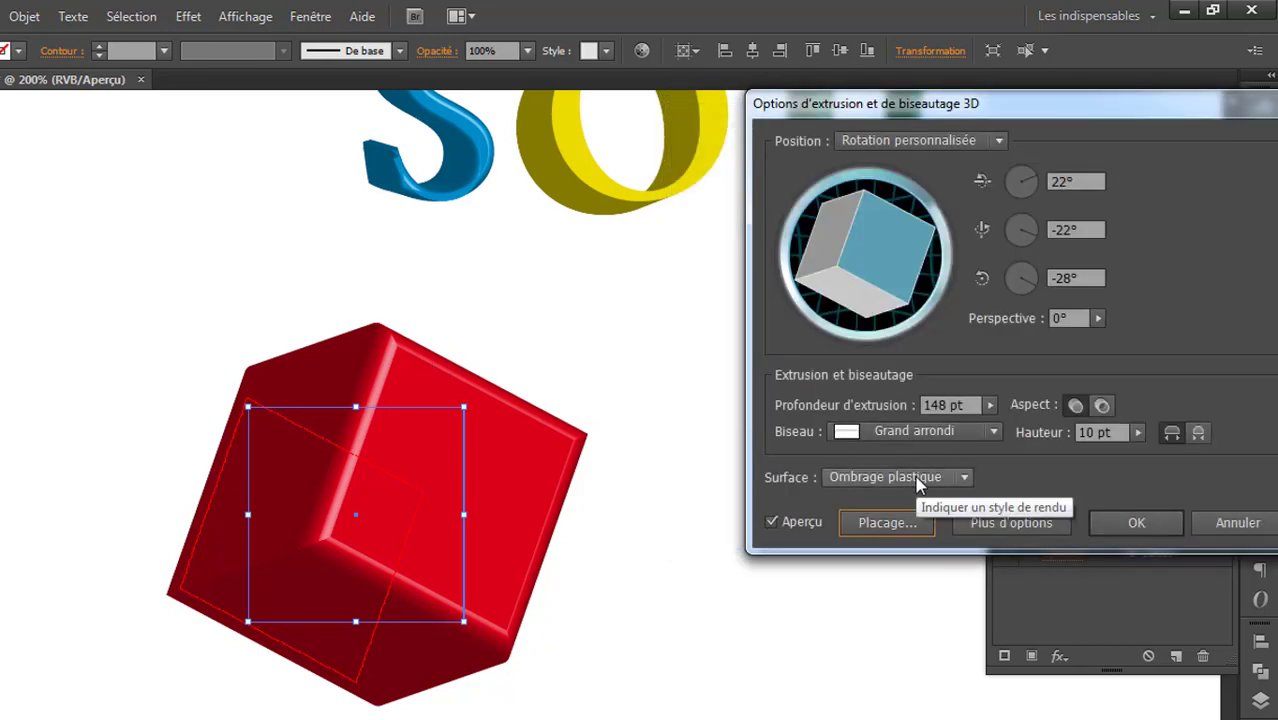
# Set the red cube's bevel to Sans and map the Fourmi symbol onto surface 1 of 6.
pyautogui.click(930, 431)
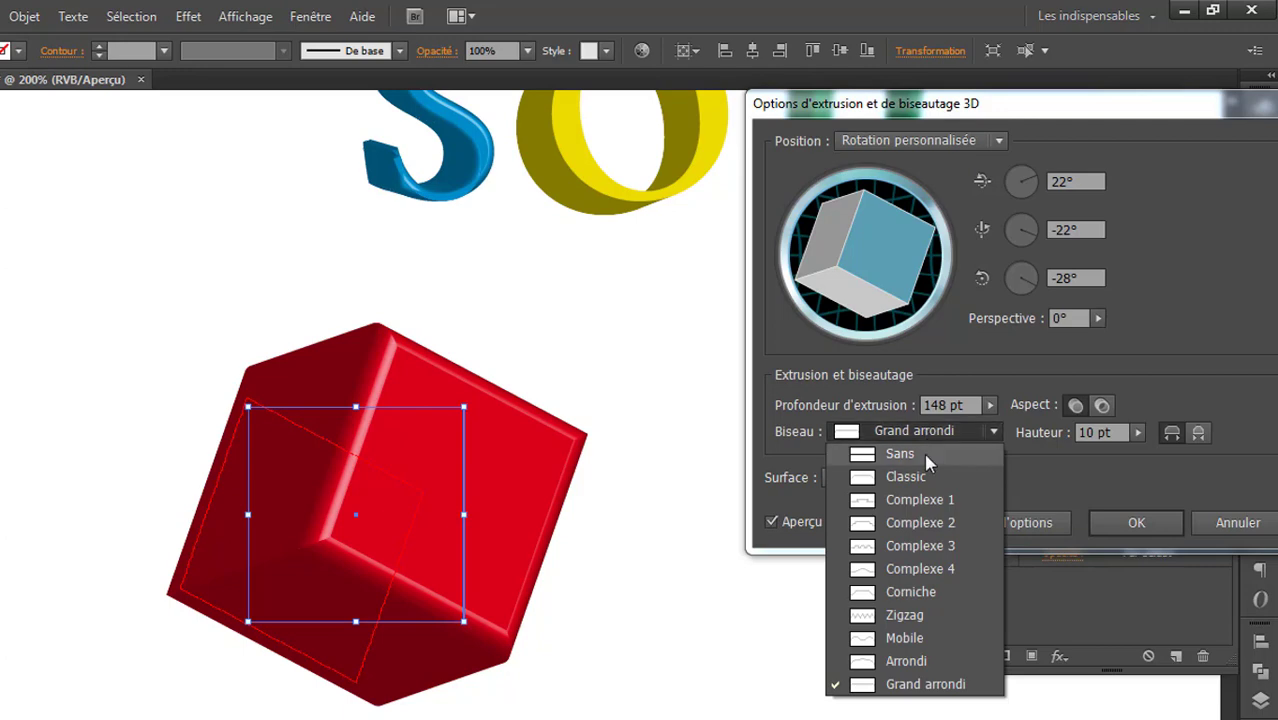
pyautogui.click(923, 453)
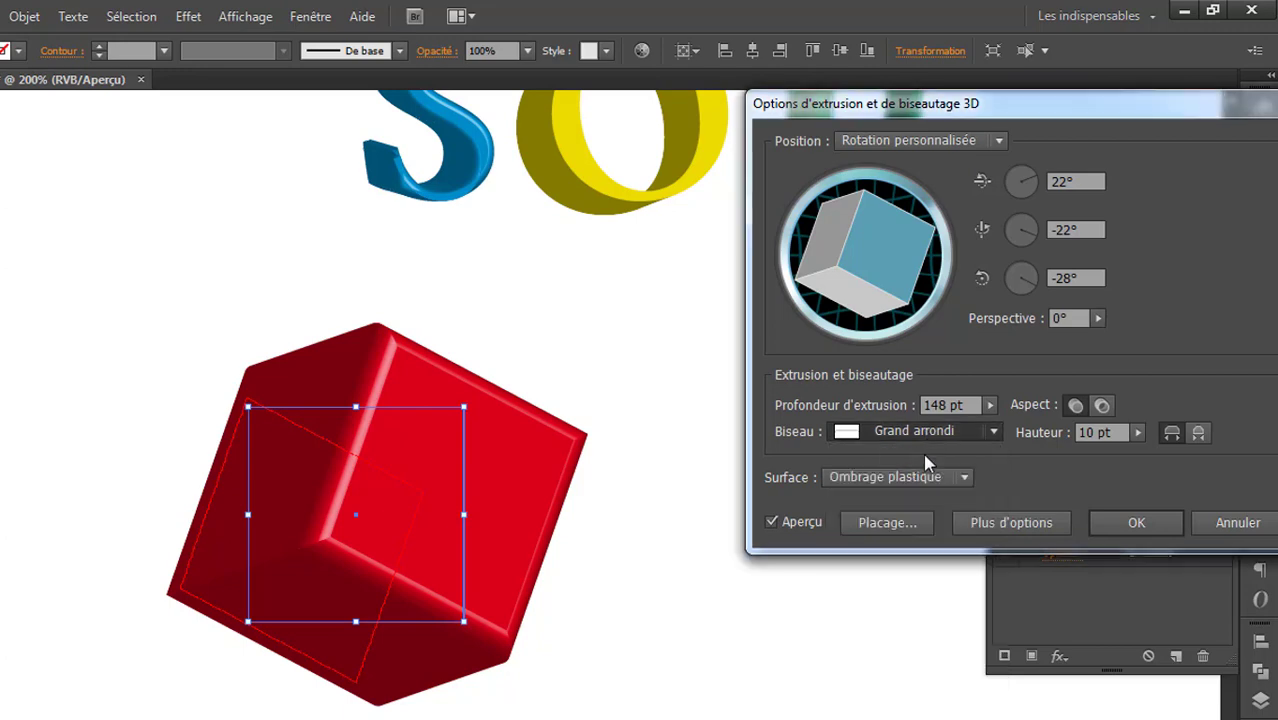
pyautogui.click(884, 524)
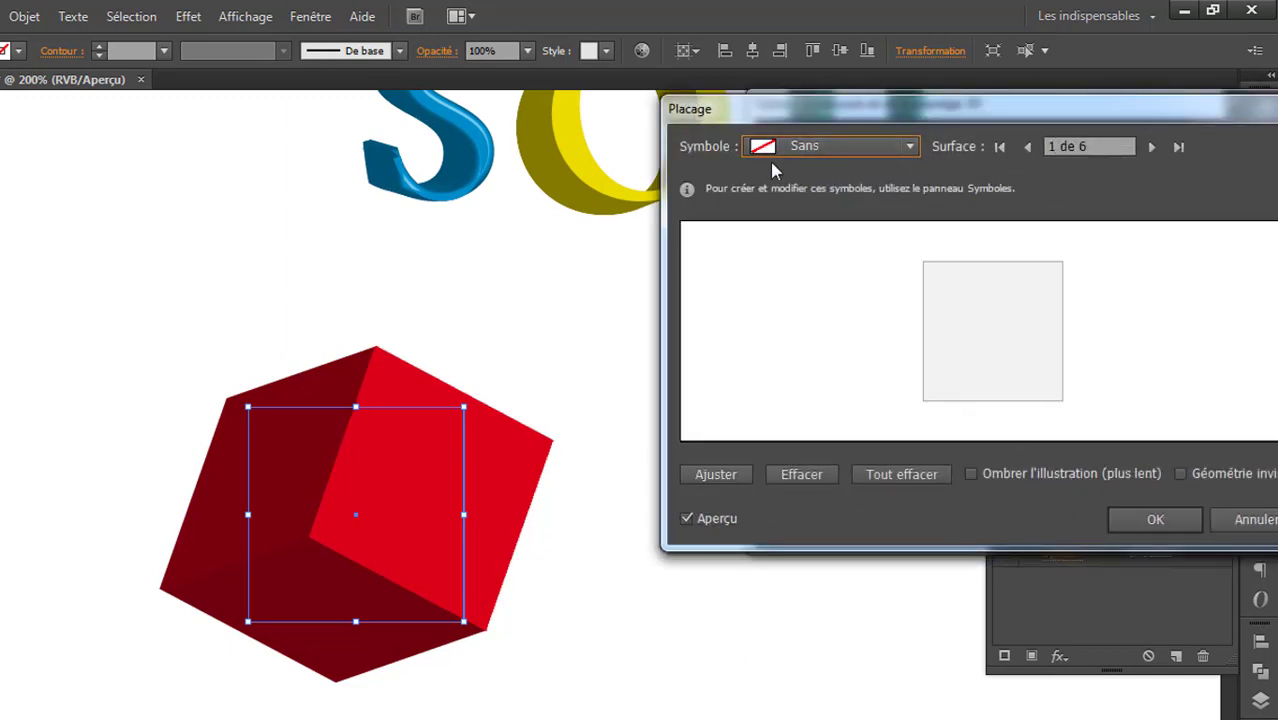
pyautogui.click(846, 152)
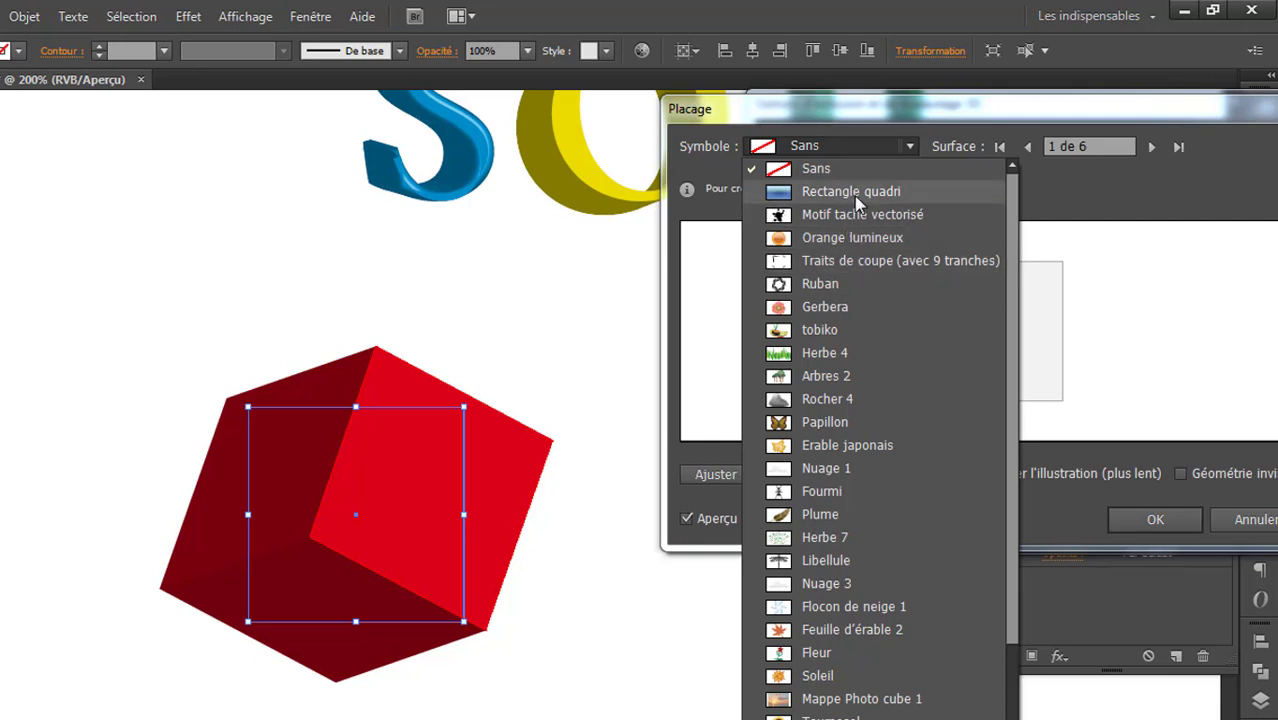
pyautogui.click(832, 490)
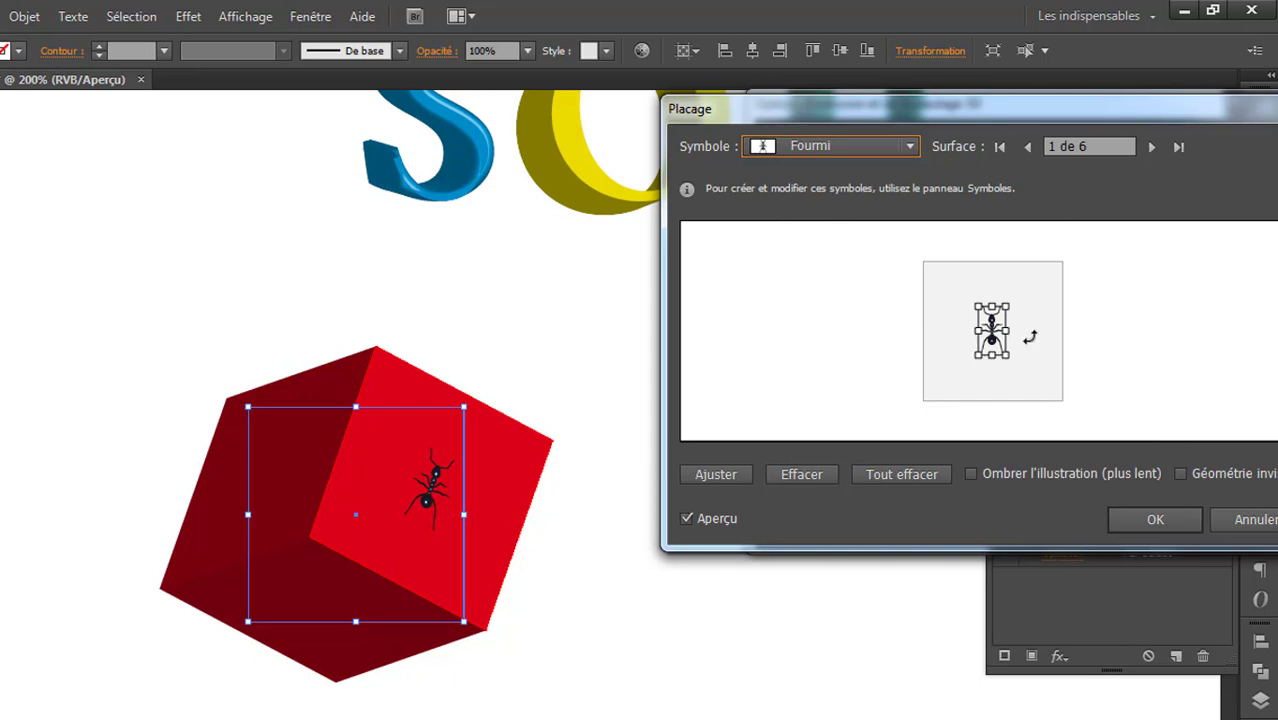
# Map the Libellule symbol onto the cube's surface 2 and the Papillon symbol onto surface 3.
pyautogui.click(1153, 147)
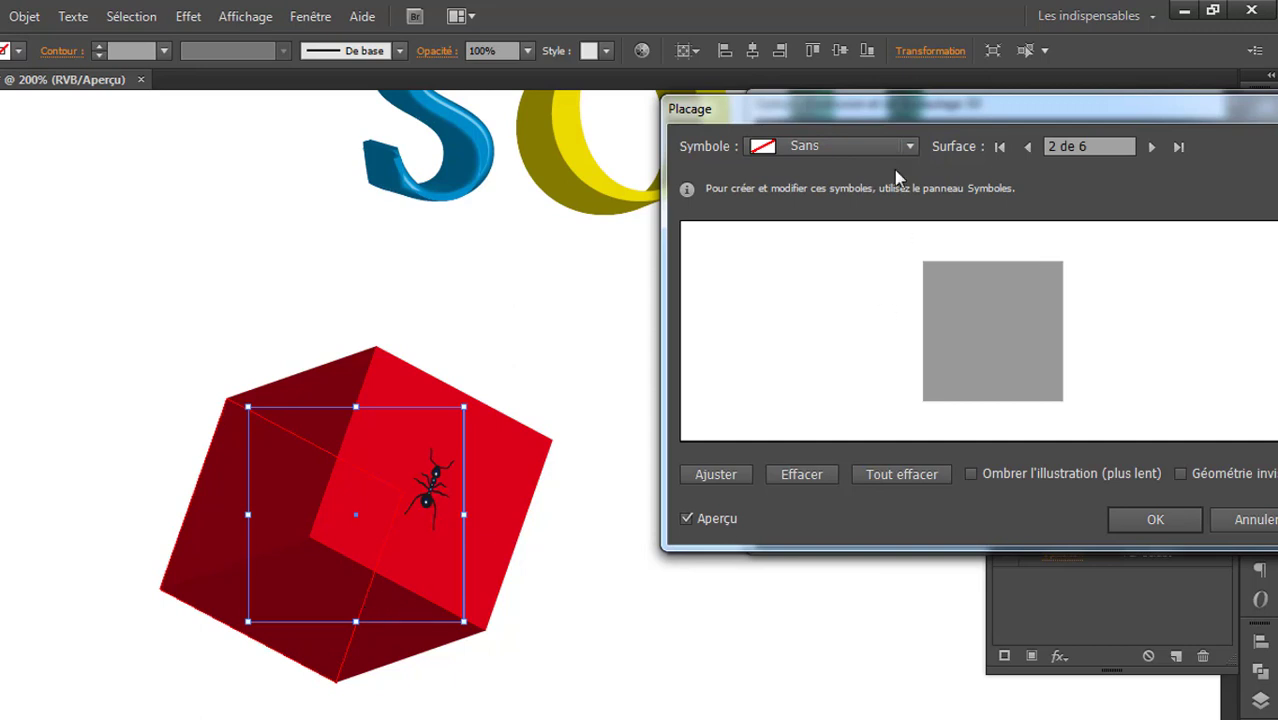
pyautogui.click(910, 147)
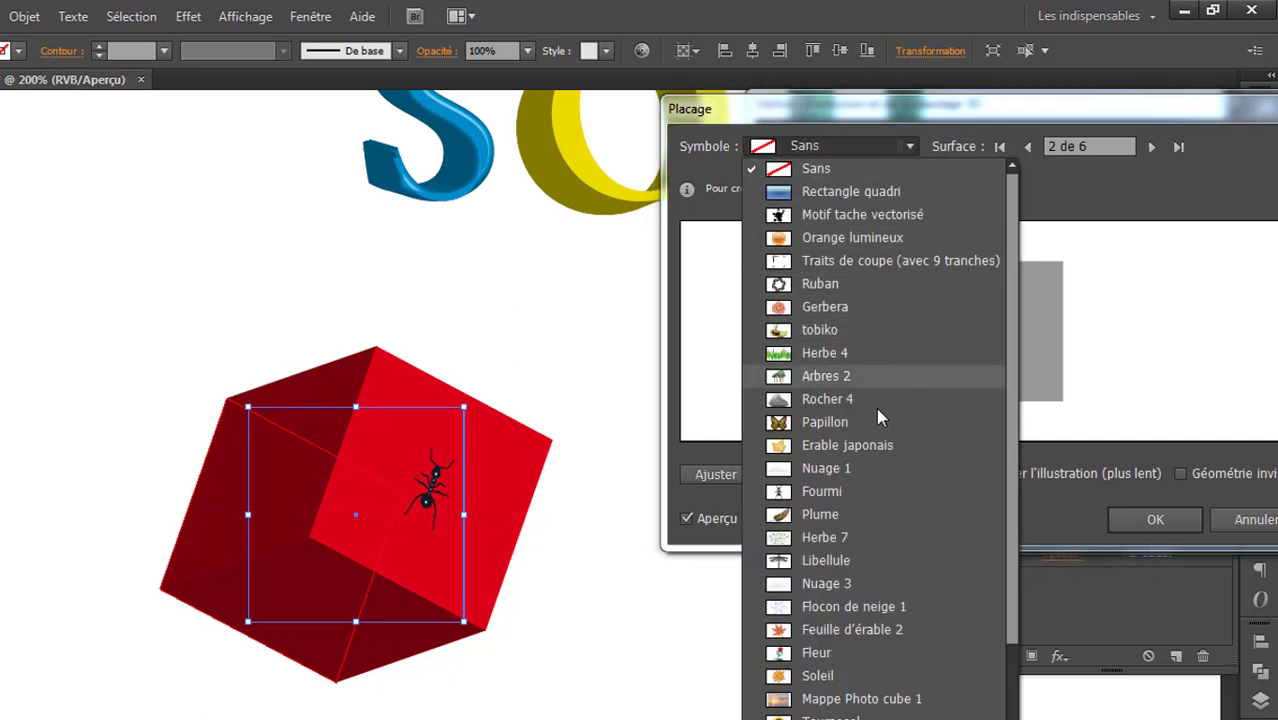
pyautogui.click(847, 562)
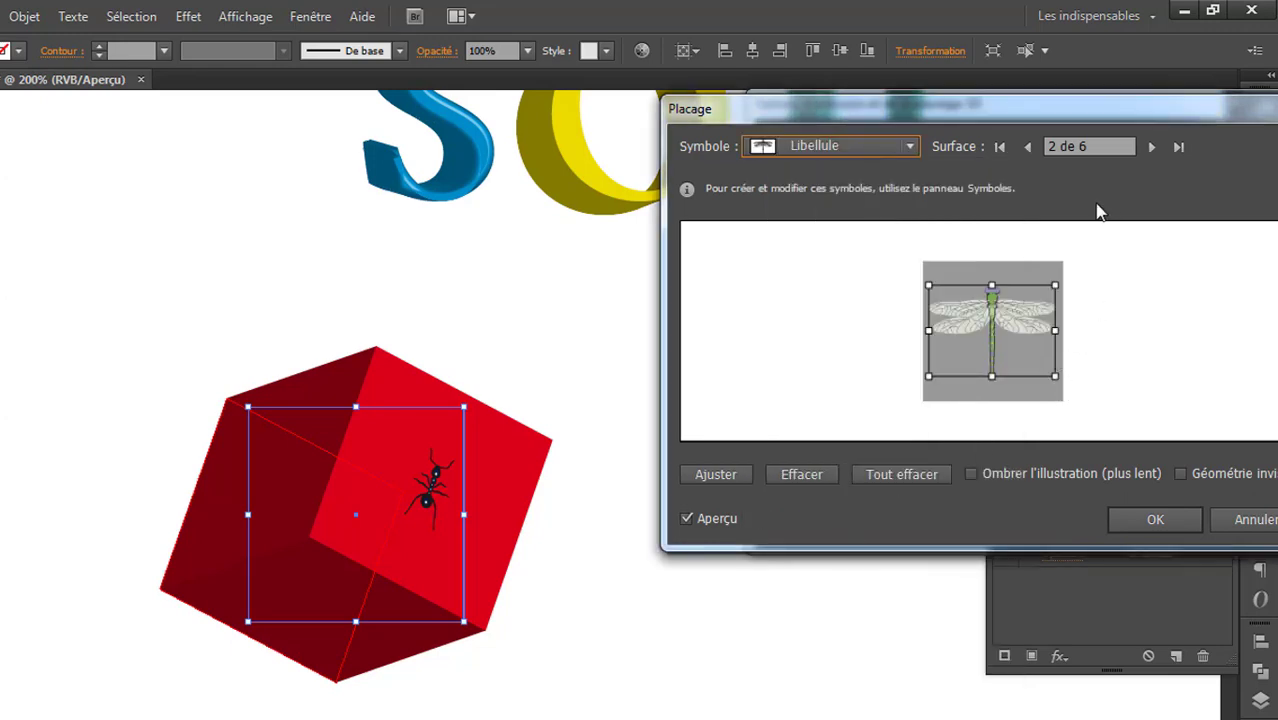
pyautogui.click(1152, 148)
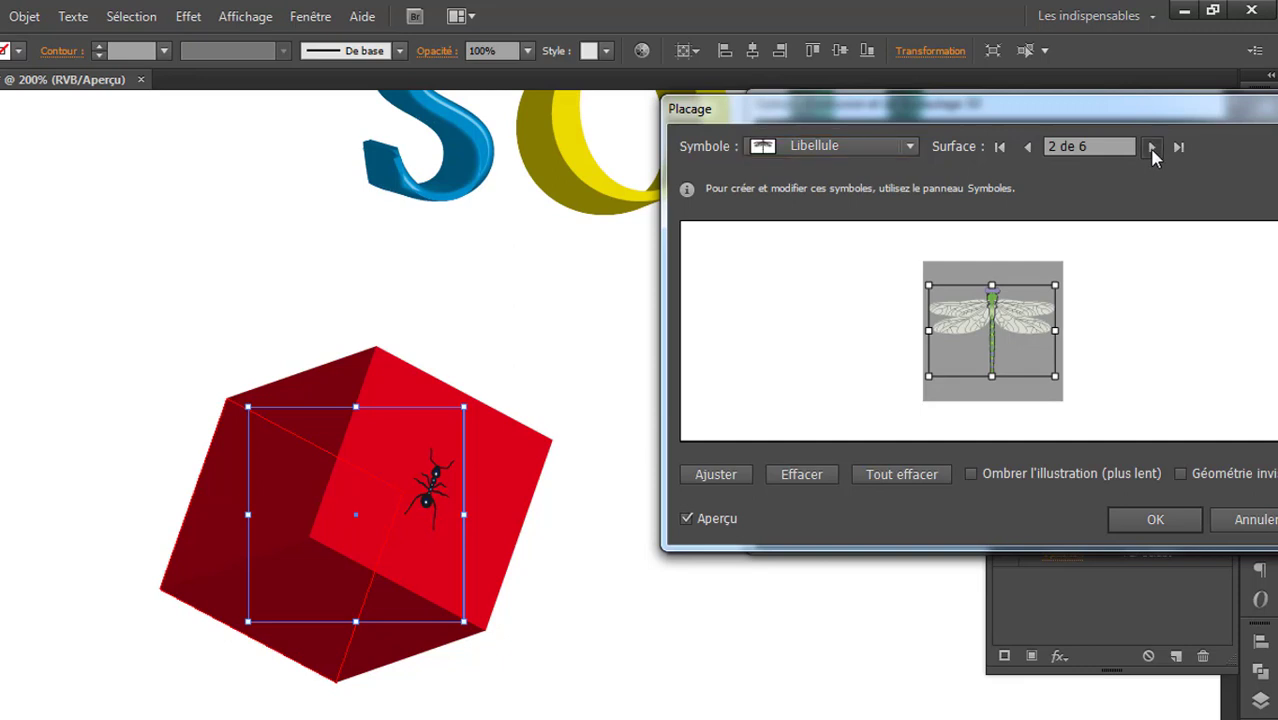
pyautogui.click(914, 148)
pyautogui.scroll(-1, 867, 340)
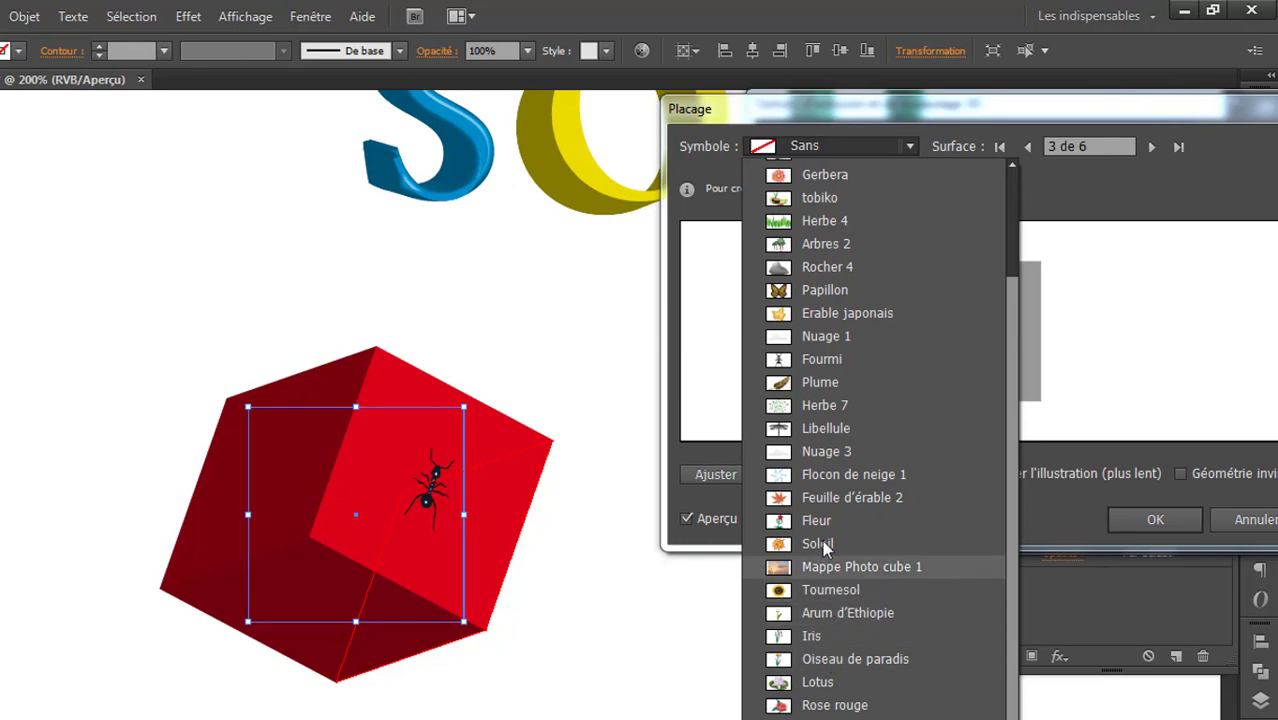
pyautogui.click(833, 290)
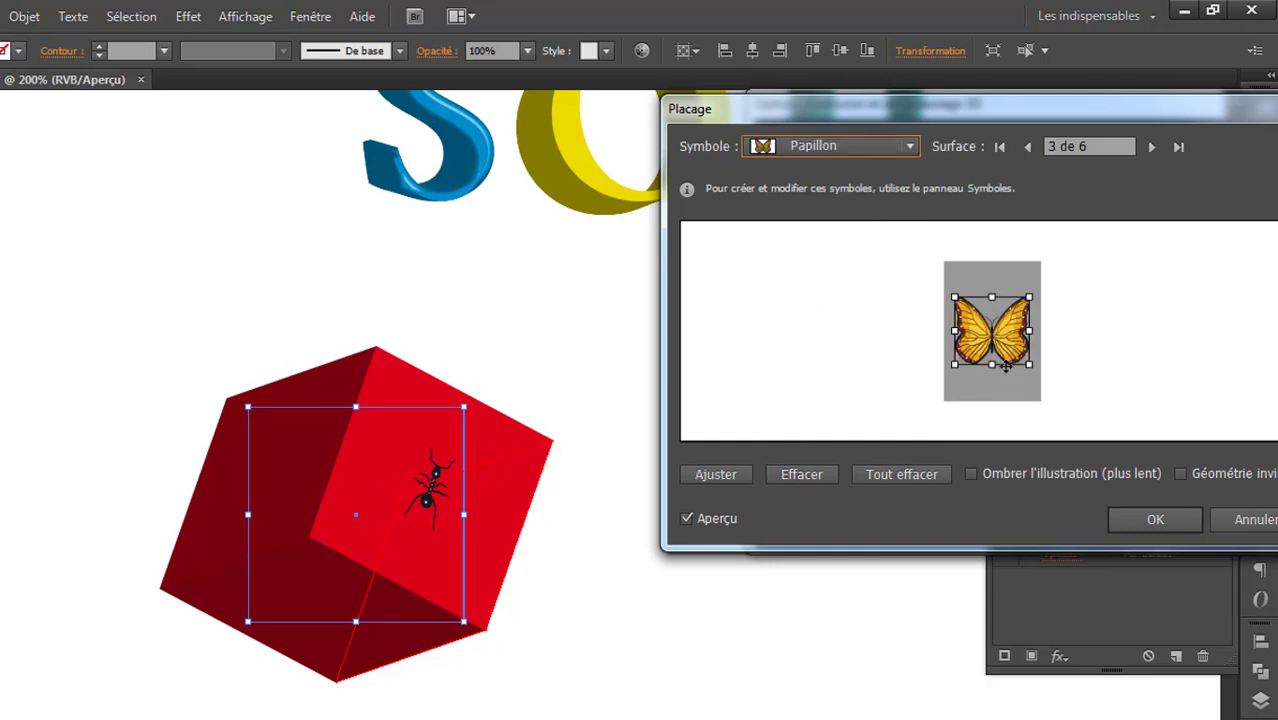
# Map the Erable japonais symbol onto the cube's surface 4 and the Ruban symbol onto surface 5.
pyautogui.click(1151, 147)
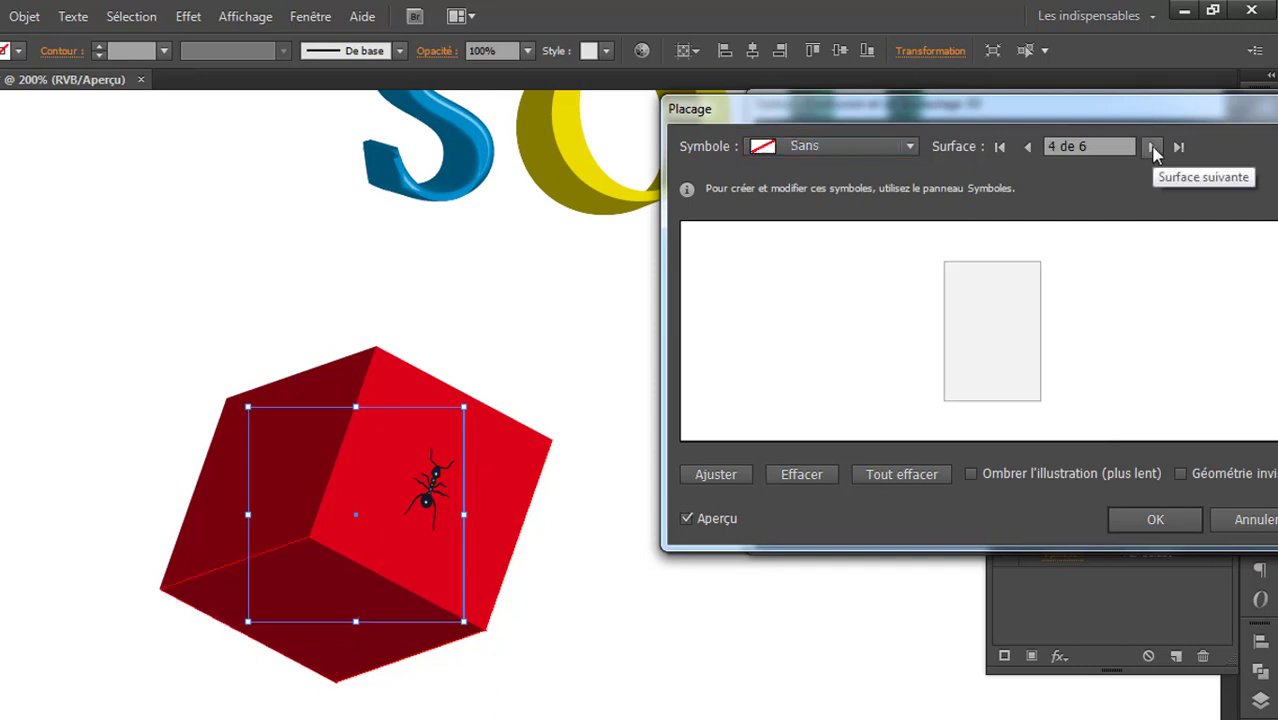
pyautogui.click(889, 150)
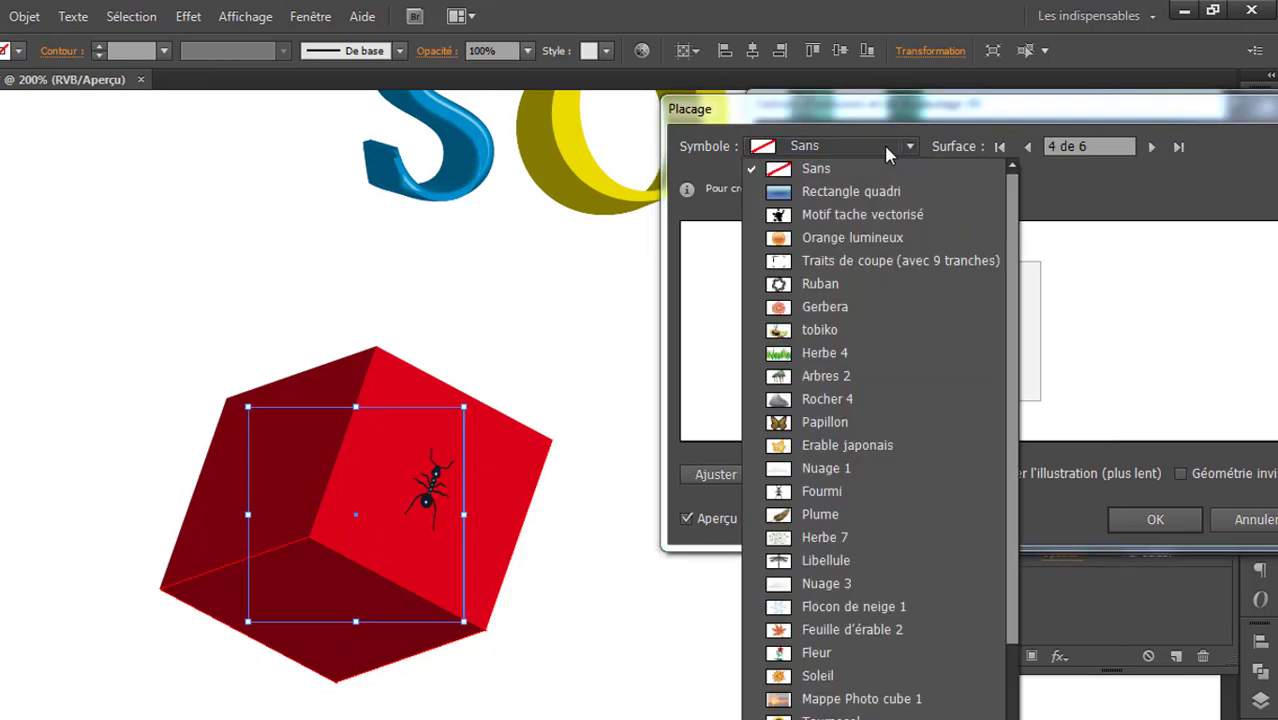
pyautogui.click(833, 446)
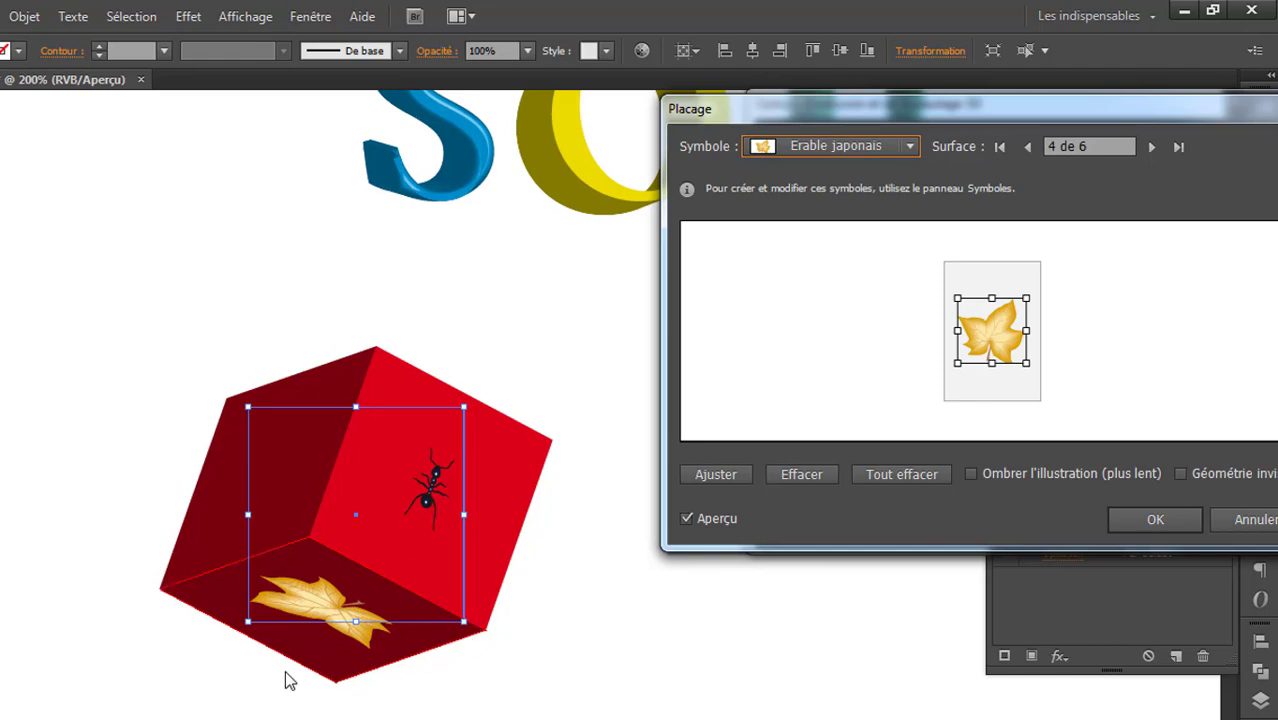
pyautogui.click(1151, 147)
pyautogui.click(857, 147)
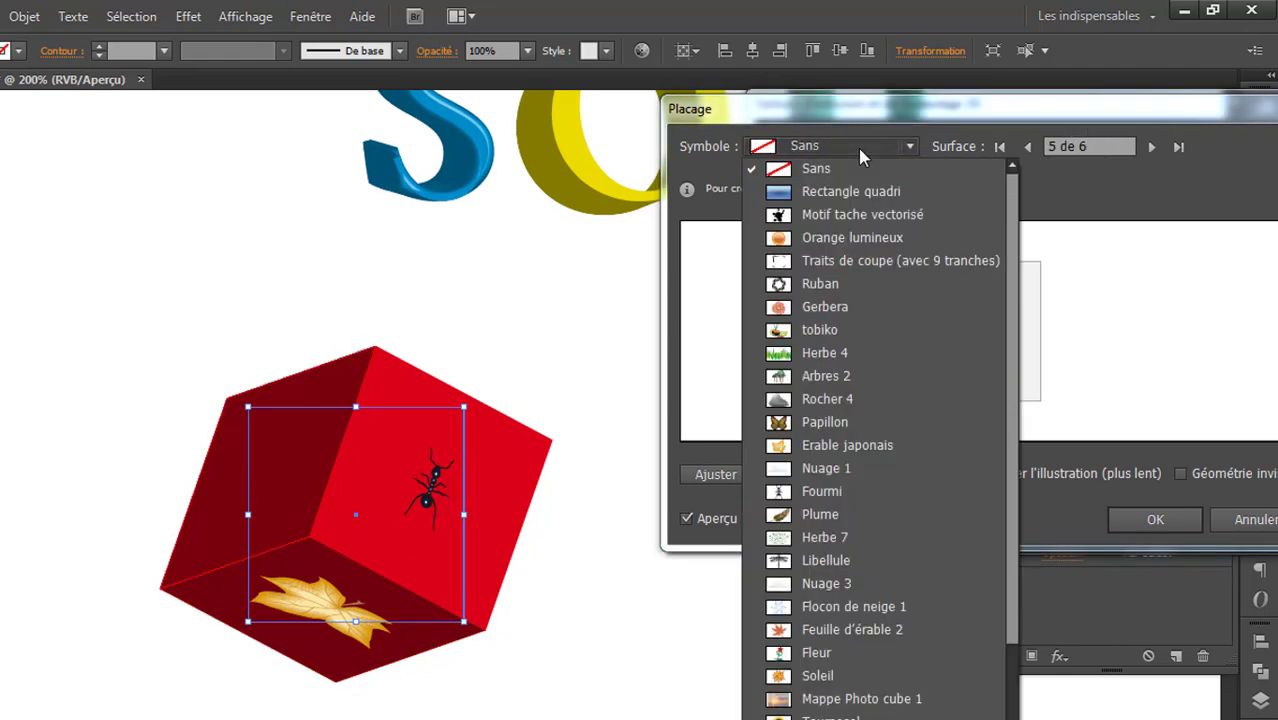
pyautogui.scroll(-2, 902, 368)
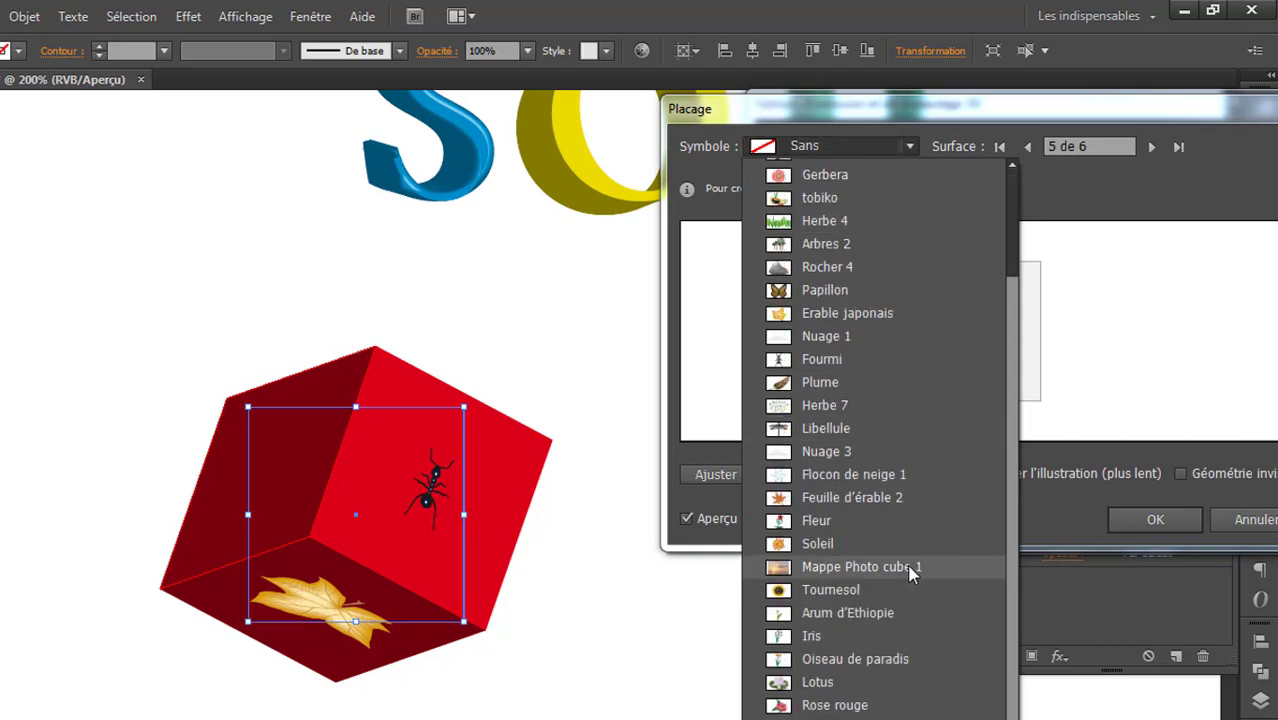
pyautogui.scroll(2, 873, 638)
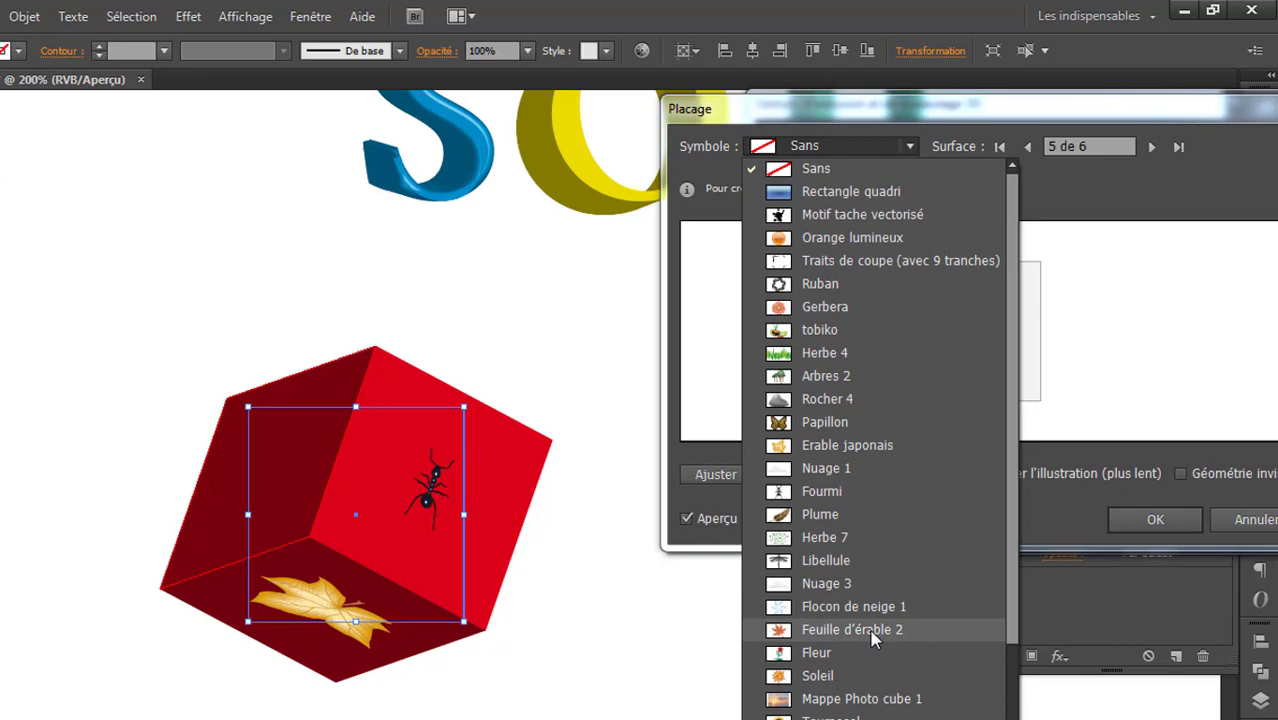
pyautogui.click(836, 283)
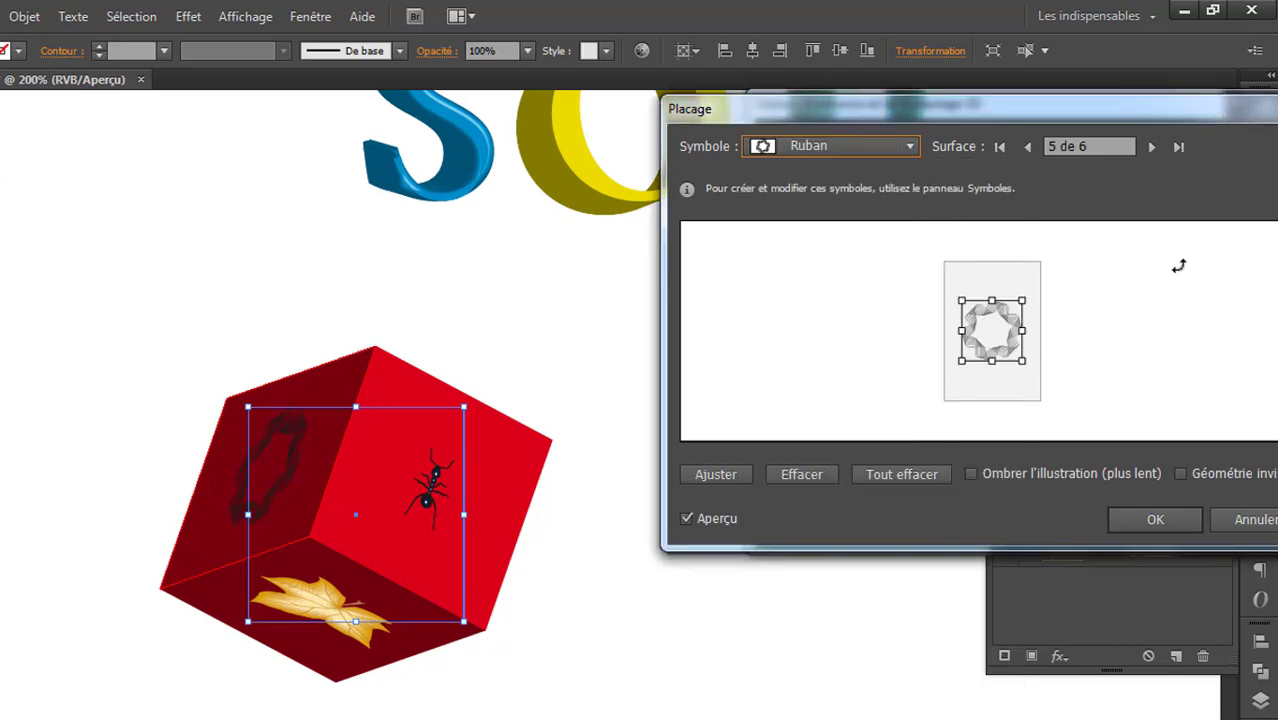
# Map the Plume symbol onto the cube's surface 6 and accept the artwork mapping.
pyautogui.click(1151, 147)
pyautogui.click(889, 147)
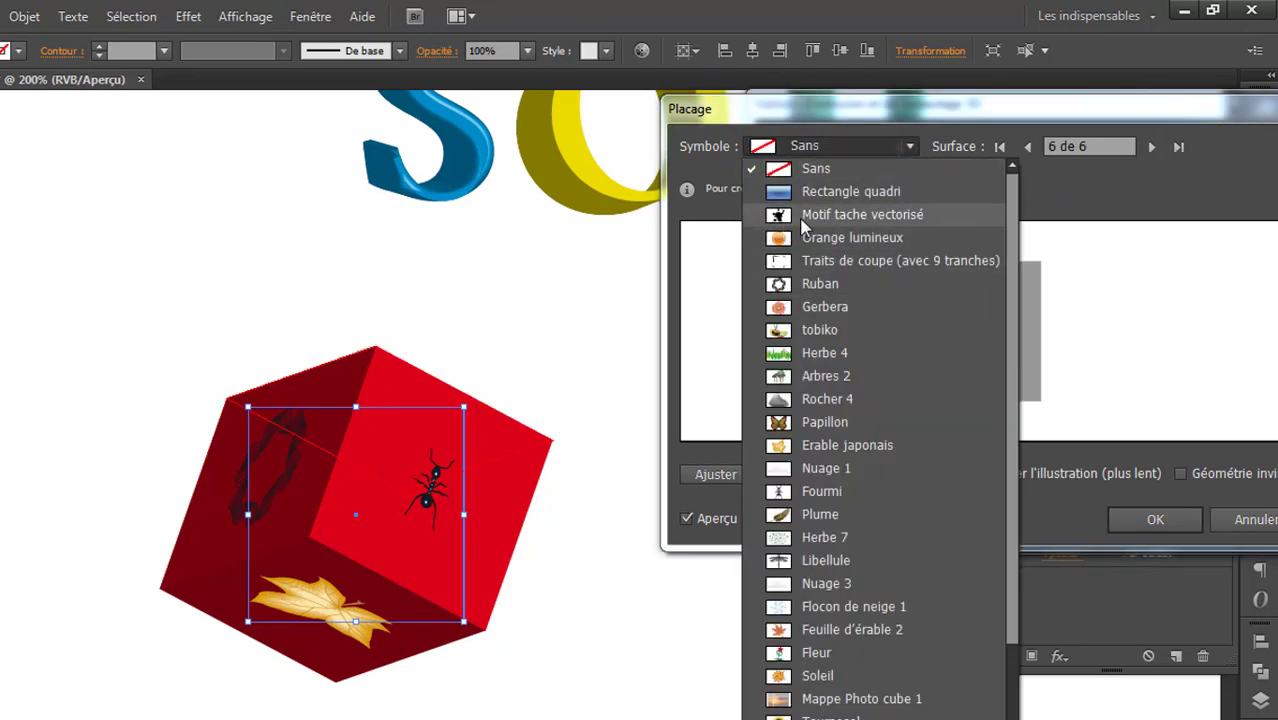
pyautogui.click(823, 512)
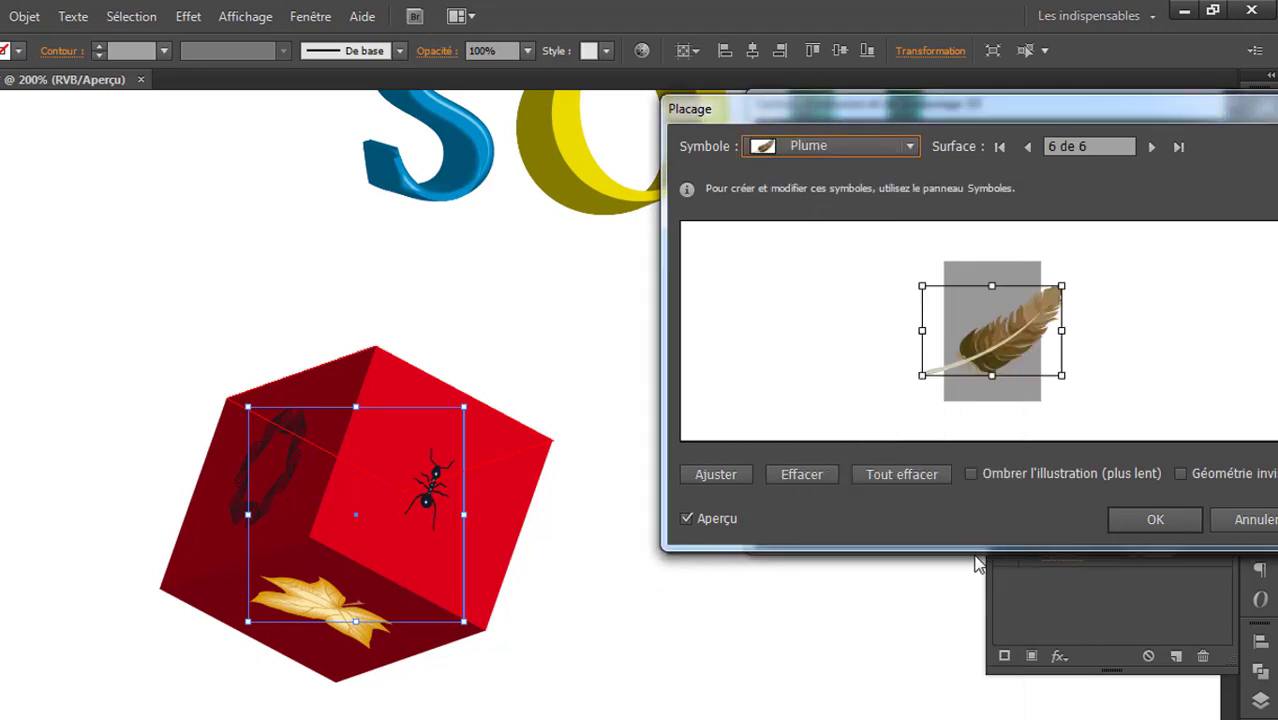
pyautogui.click(1146, 528)
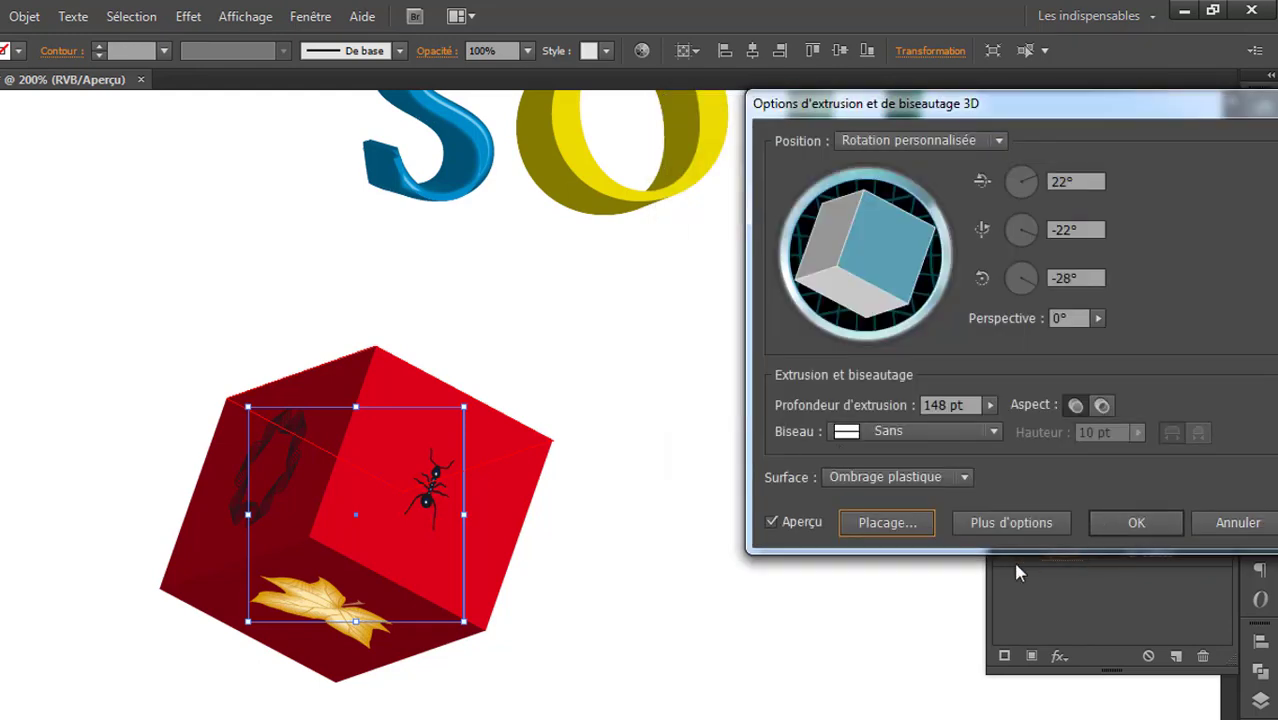
# Rotate the cube to about -159°, 29° and 172° so its other mapped faces show, and accept the 3D effect.
pyautogui.moveTo(899, 261)
pyautogui.mouseDown()
pyautogui.moveTo(854, 266)
pyautogui.moveTo(864, 281)
pyautogui.moveTo(845, 265)
pyautogui.moveTo(887, 280)
pyautogui.mouseUp()
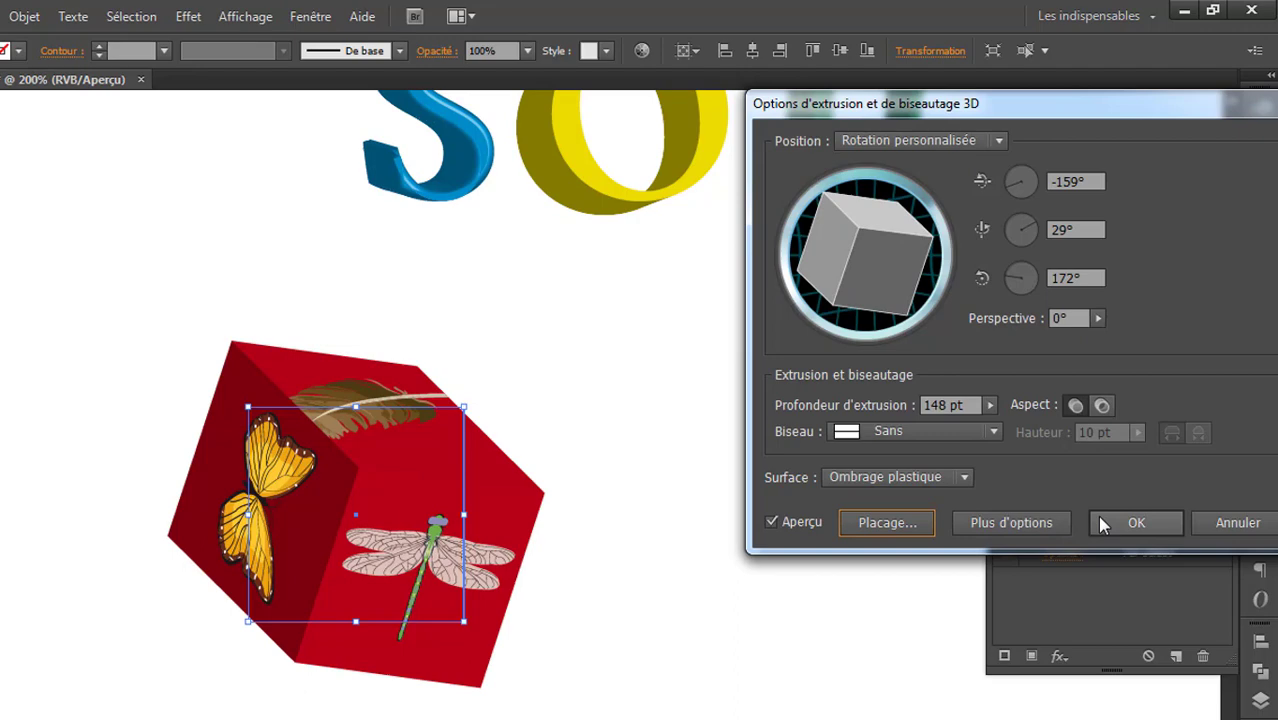
pyautogui.click(1134, 523)
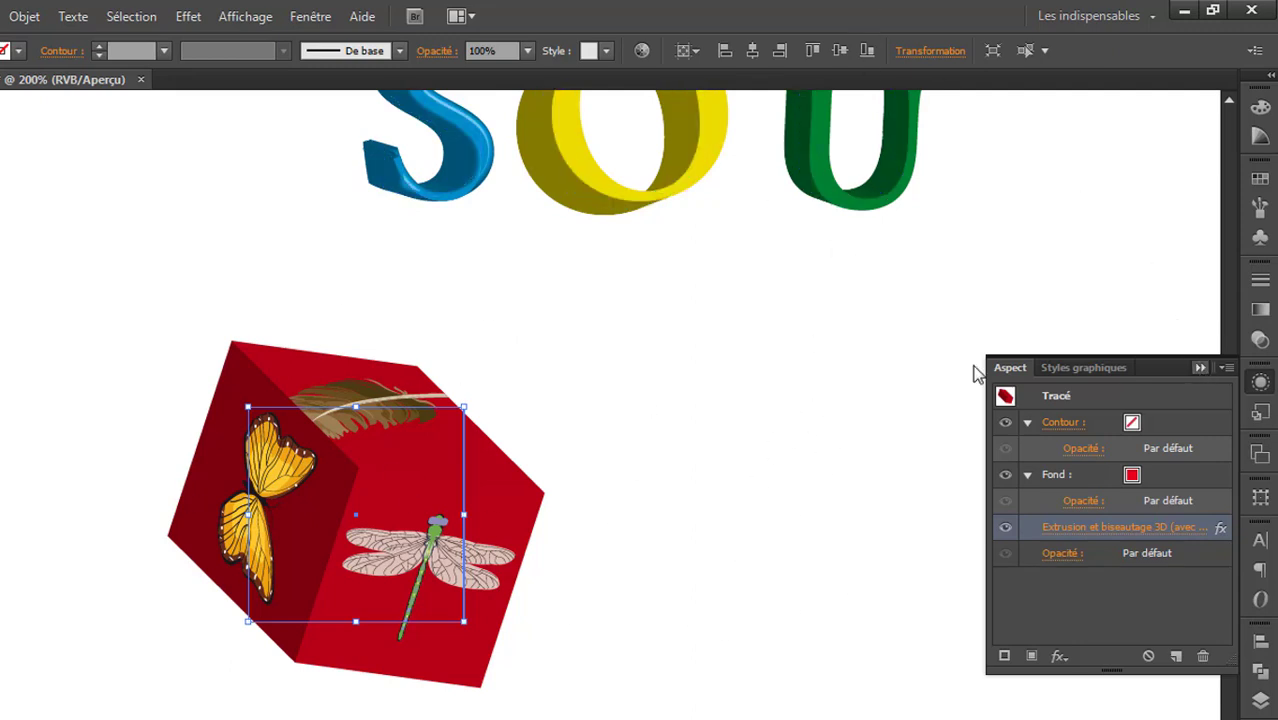
pyautogui.keyDown('alt'); pyautogui.click(705, 416); pyautogui.keyUp('alt')
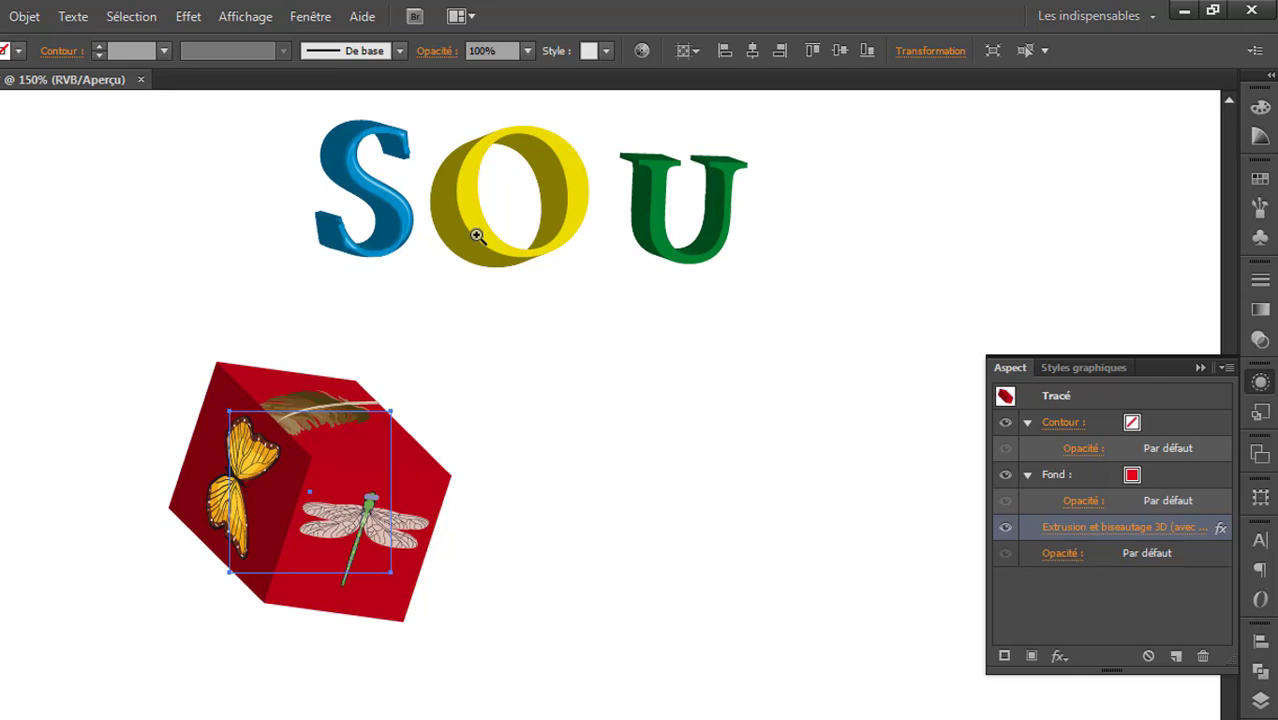
pyautogui.press('v')
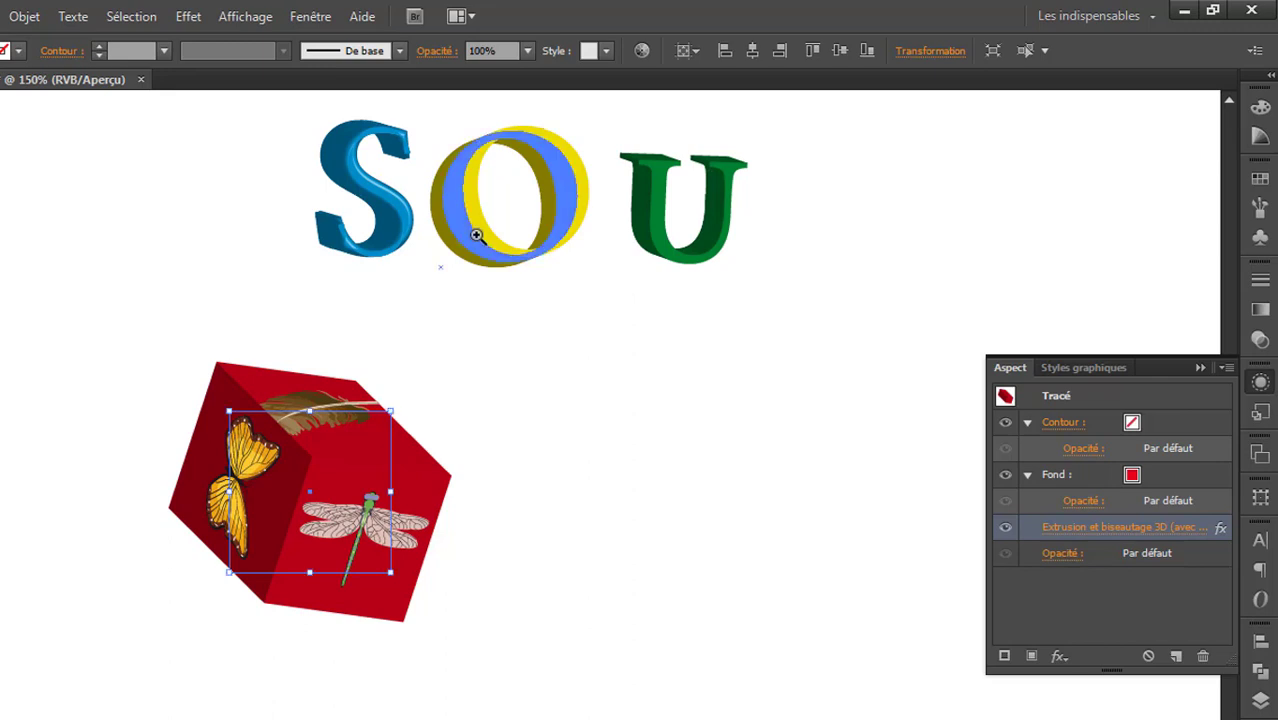